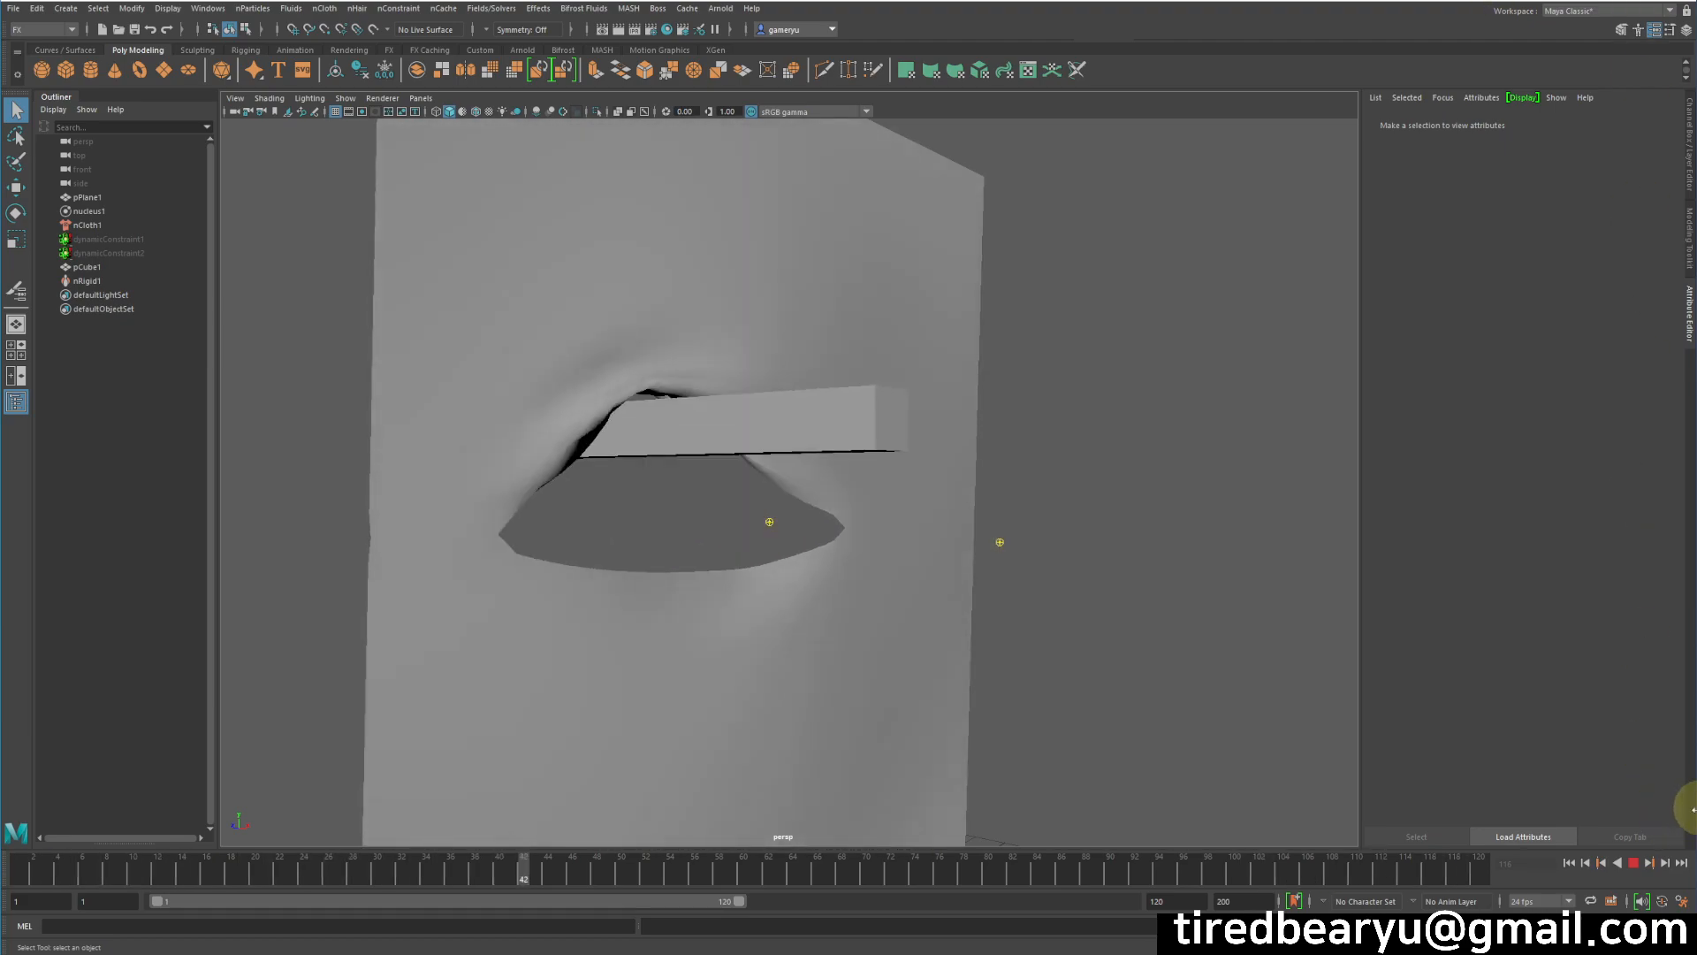
Step: Start a new scene and create a polygon plane scaled uniformly to about 17.72
{"action": "left_click", "coordinate": [1640, 868]}
{"action": "key", "text": "ctrl+n"}
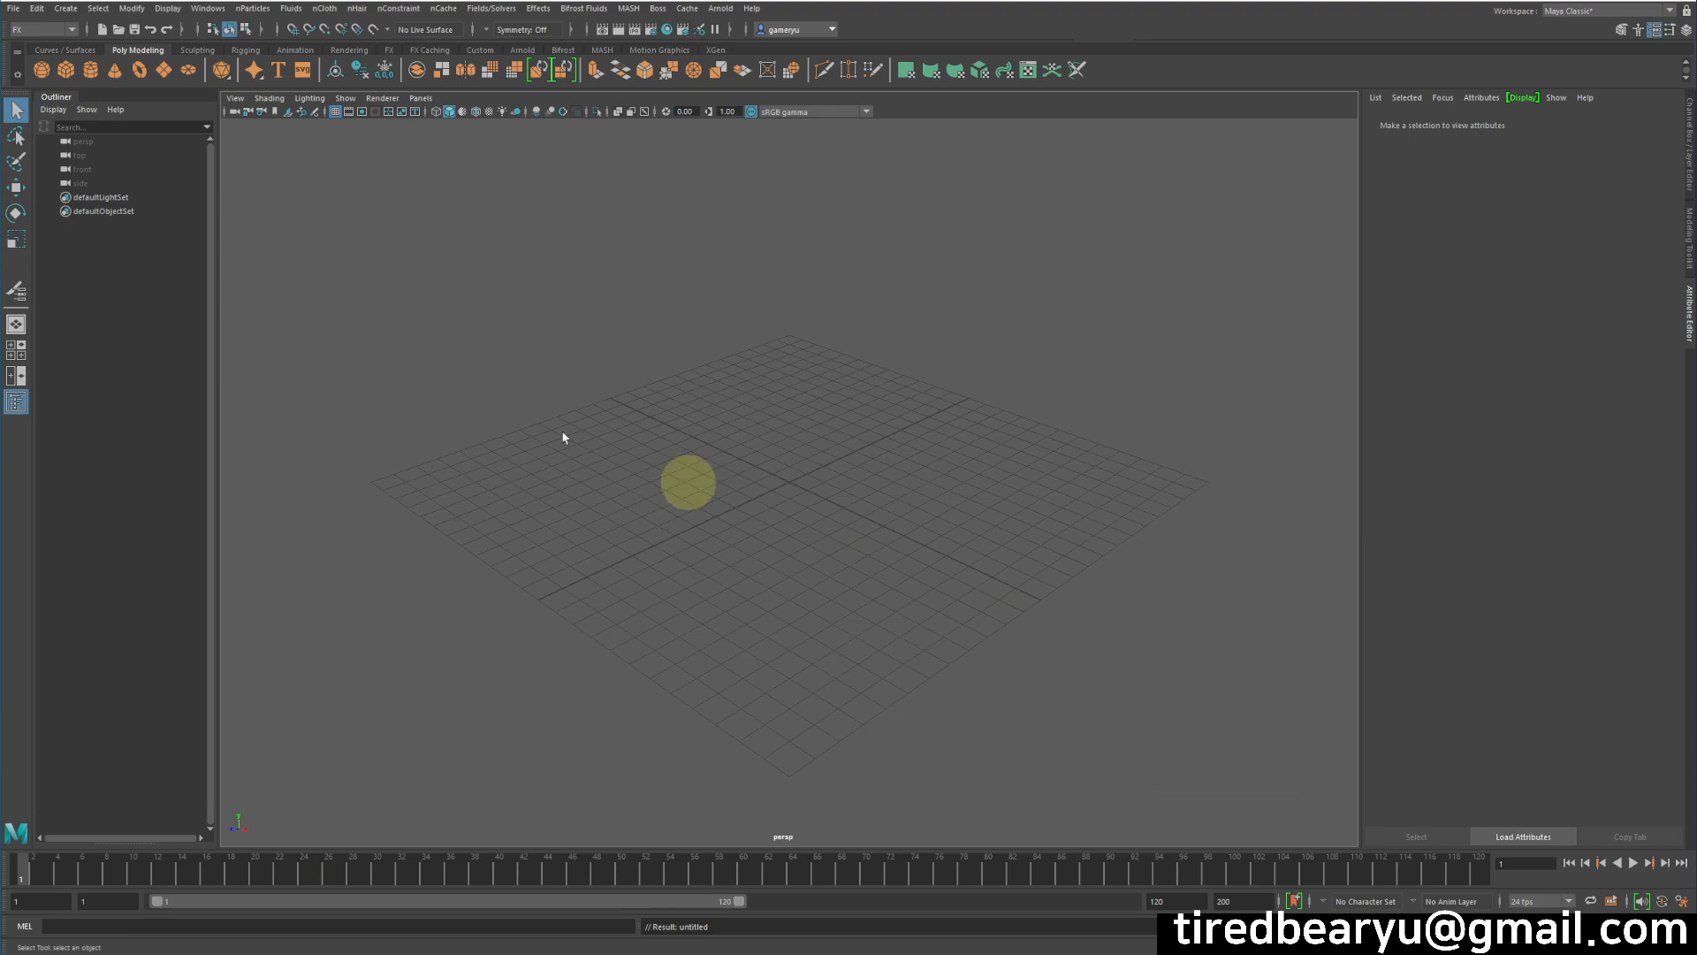
{"action": "left_click", "coordinate": [165, 70]}
{"action": "left_click_drag", "start_coordinate": [495, 387], "coordinate": [566, 396], "text": "alt"}
{"action": "key", "text": "r"}
{"action": "middle_click_drag", "start_coordinate": [563, 422], "coordinate": [901, 442]}
{"action": "key", "text": "ctrl+z"}
{"action": "left_click_drag", "start_coordinate": [789, 481], "coordinate": [1080, 473]}
Step: Stand the plane upright by rotating it and setting its Rotate Z to 90
{"action": "key", "text": "e"}
{"action": "left_click_drag", "start_coordinate": [830, 447], "coordinate": [831, 558]}
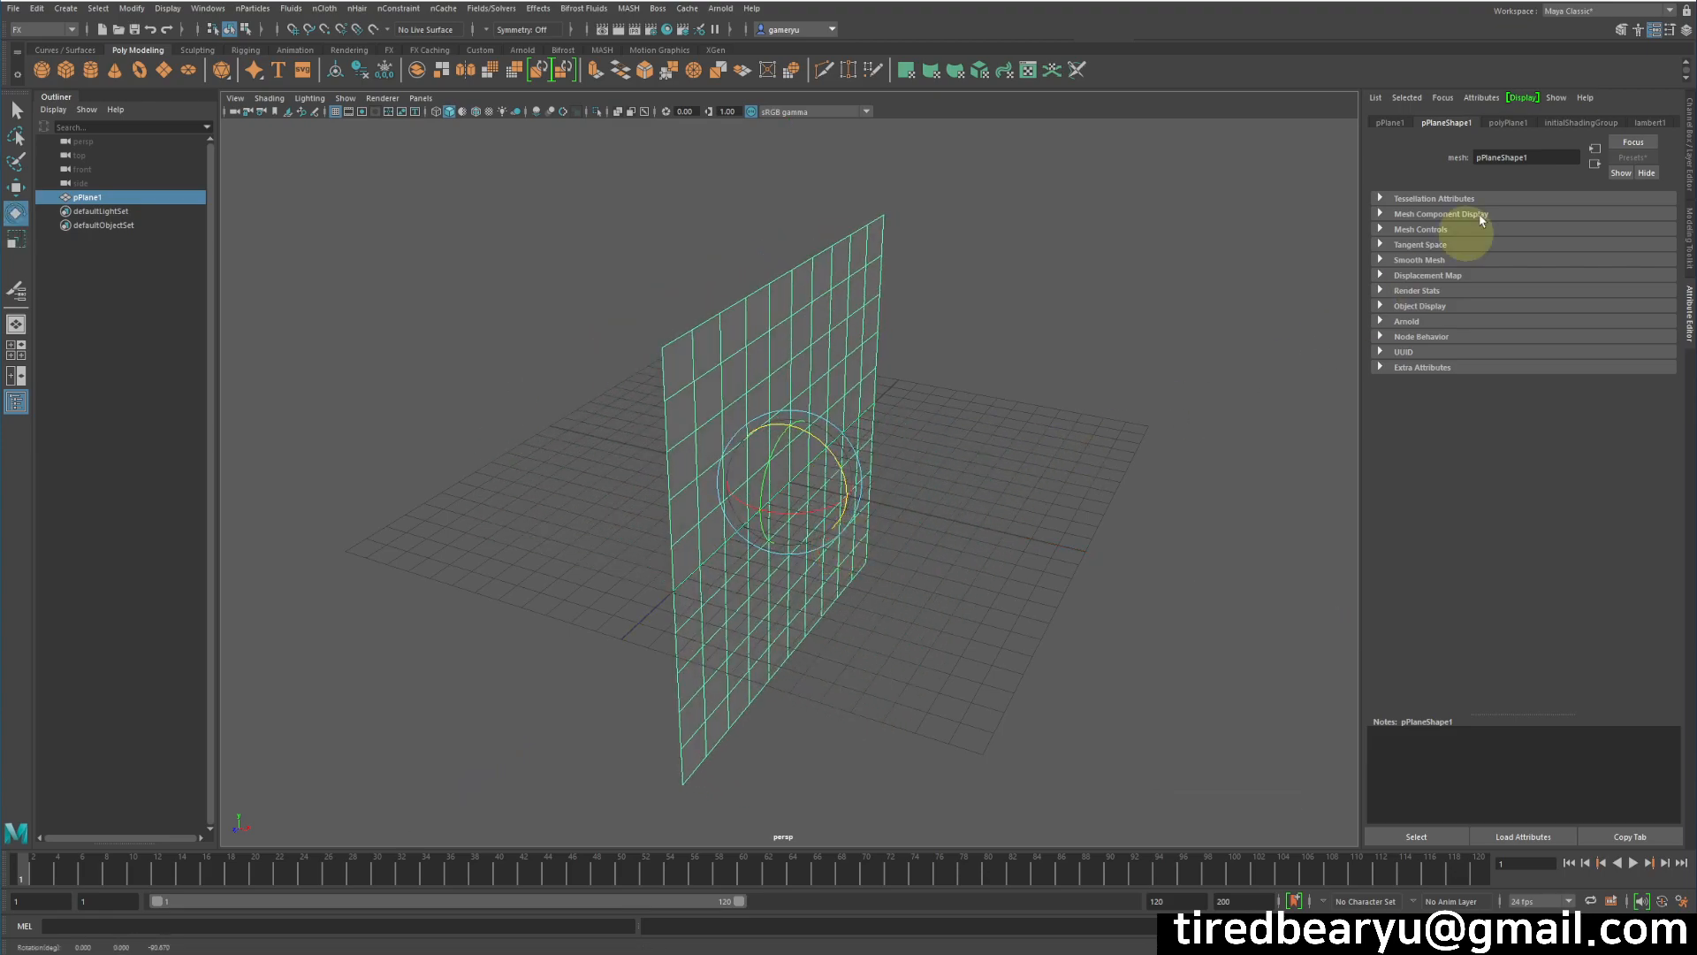
{"action": "left_click", "coordinate": [1688, 146]}
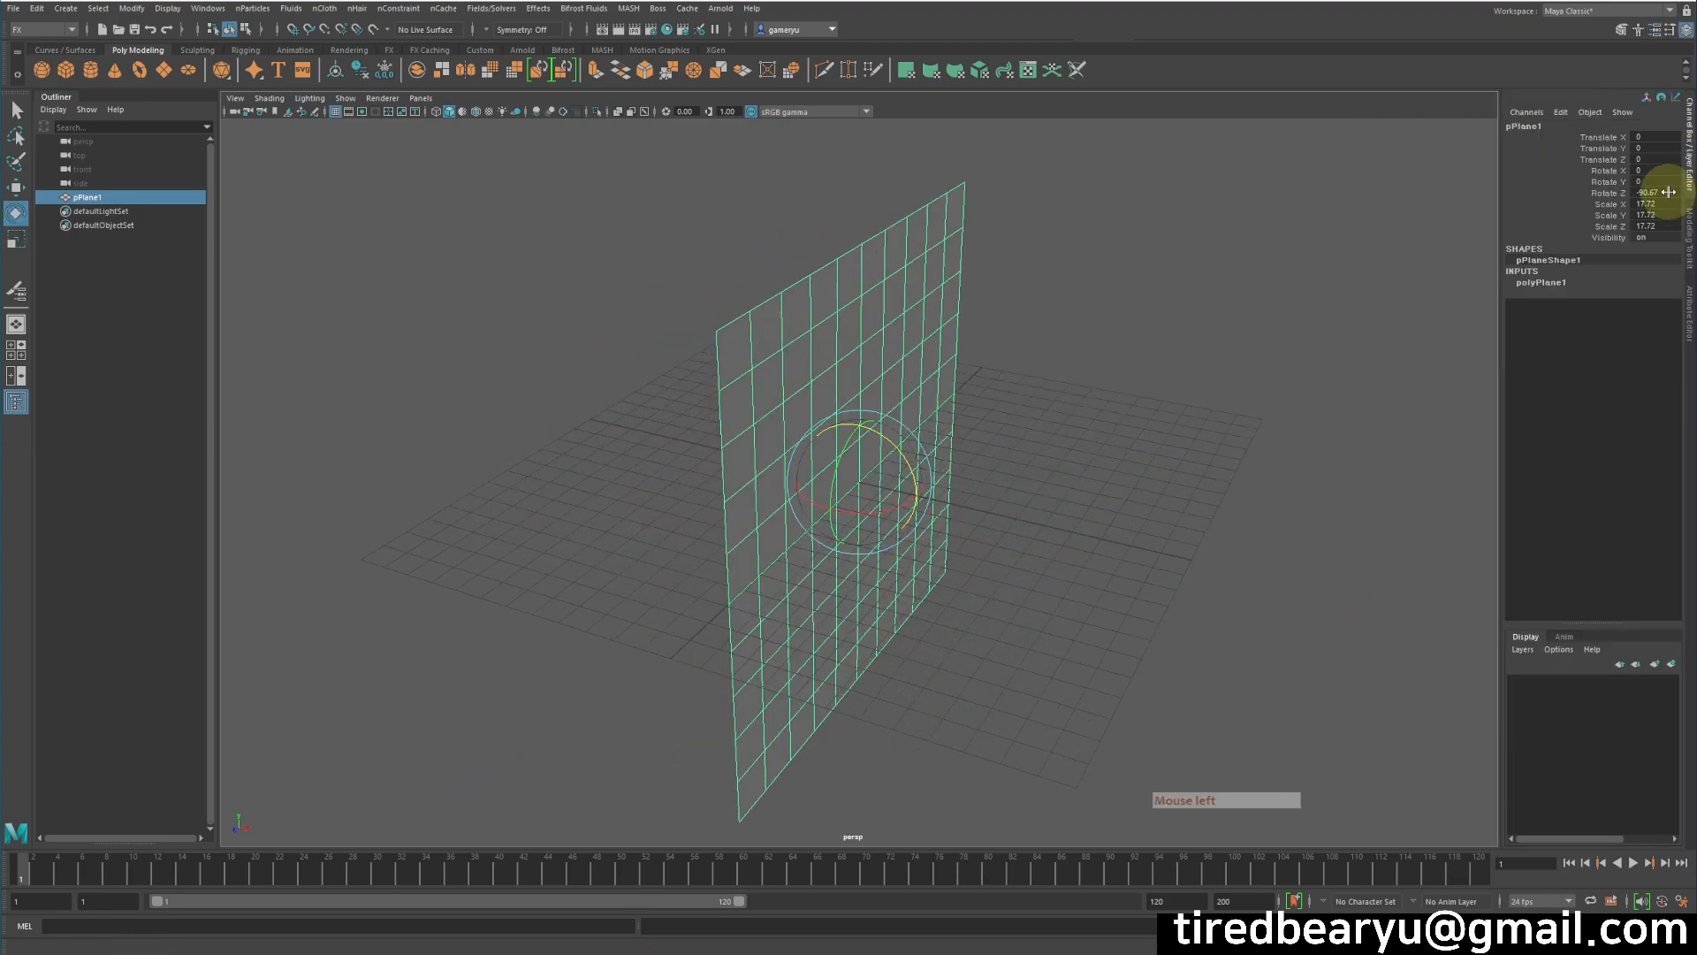
{"action": "type", "text": "90"}
{"action": "key", "text": "Return"}
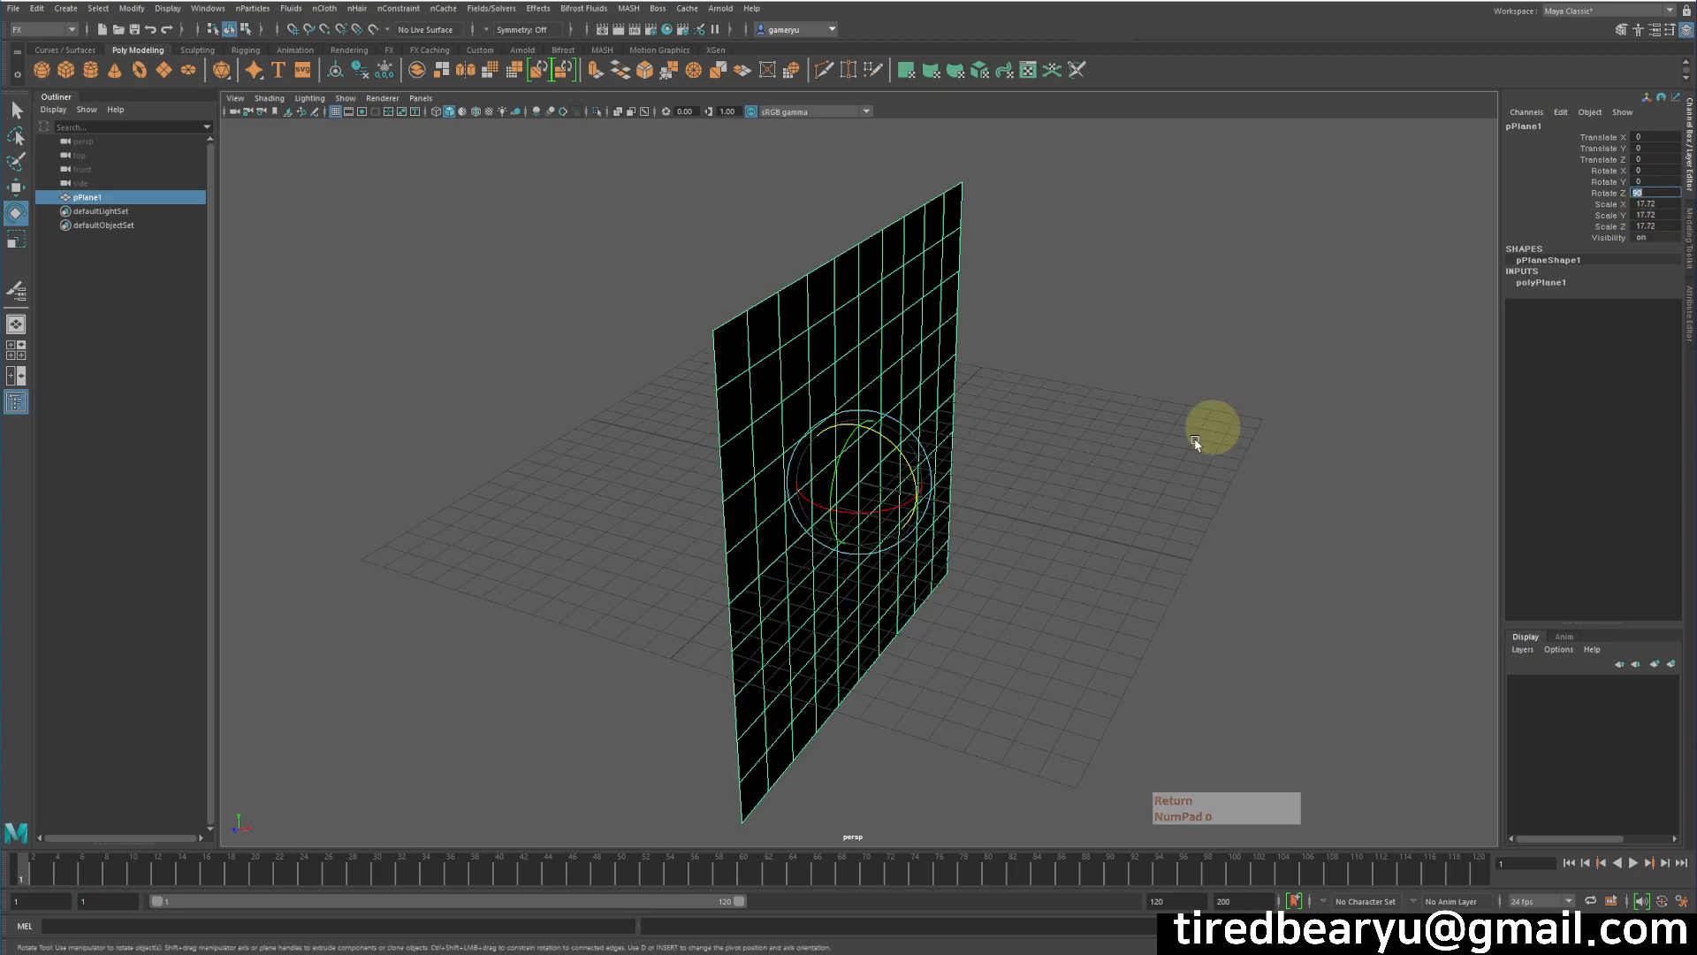
Step: Raise the upright plane above the grid to a Translate Y of about 12.2
{"action": "left_click_drag", "start_coordinate": [1216, 428], "coordinate": [946, 447], "text": "alt"}
{"action": "key", "text": "w"}
{"action": "left_click_drag", "start_coordinate": [858, 413], "coordinate": [853, 87]}
{"action": "left_click_drag", "start_coordinate": [773, 269], "coordinate": [985, 324], "text": "alt"}
{"action": "middle_click_drag", "start_coordinate": [986, 325], "coordinate": [1030, 482], "text": "alt"}
{"action": "left_click_drag", "start_coordinate": [1030, 482], "coordinate": [1074, 502], "text": "alt"}
{"action": "right_click_drag", "start_coordinate": [1074, 502], "coordinate": [1138, 535], "text": "alt"}
{"action": "middle_click_drag", "start_coordinate": [1138, 541], "coordinate": [1110, 644], "text": "alt"}
{"action": "right_click_drag", "start_coordinate": [1109, 644], "coordinate": [1027, 577], "text": "alt"}
{"action": "middle_click_drag", "start_coordinate": [893, 461], "coordinate": [904, 533], "text": "alt"}
{"action": "left_click_drag", "start_coordinate": [903, 533], "coordinate": [961, 507], "text": "alt"}
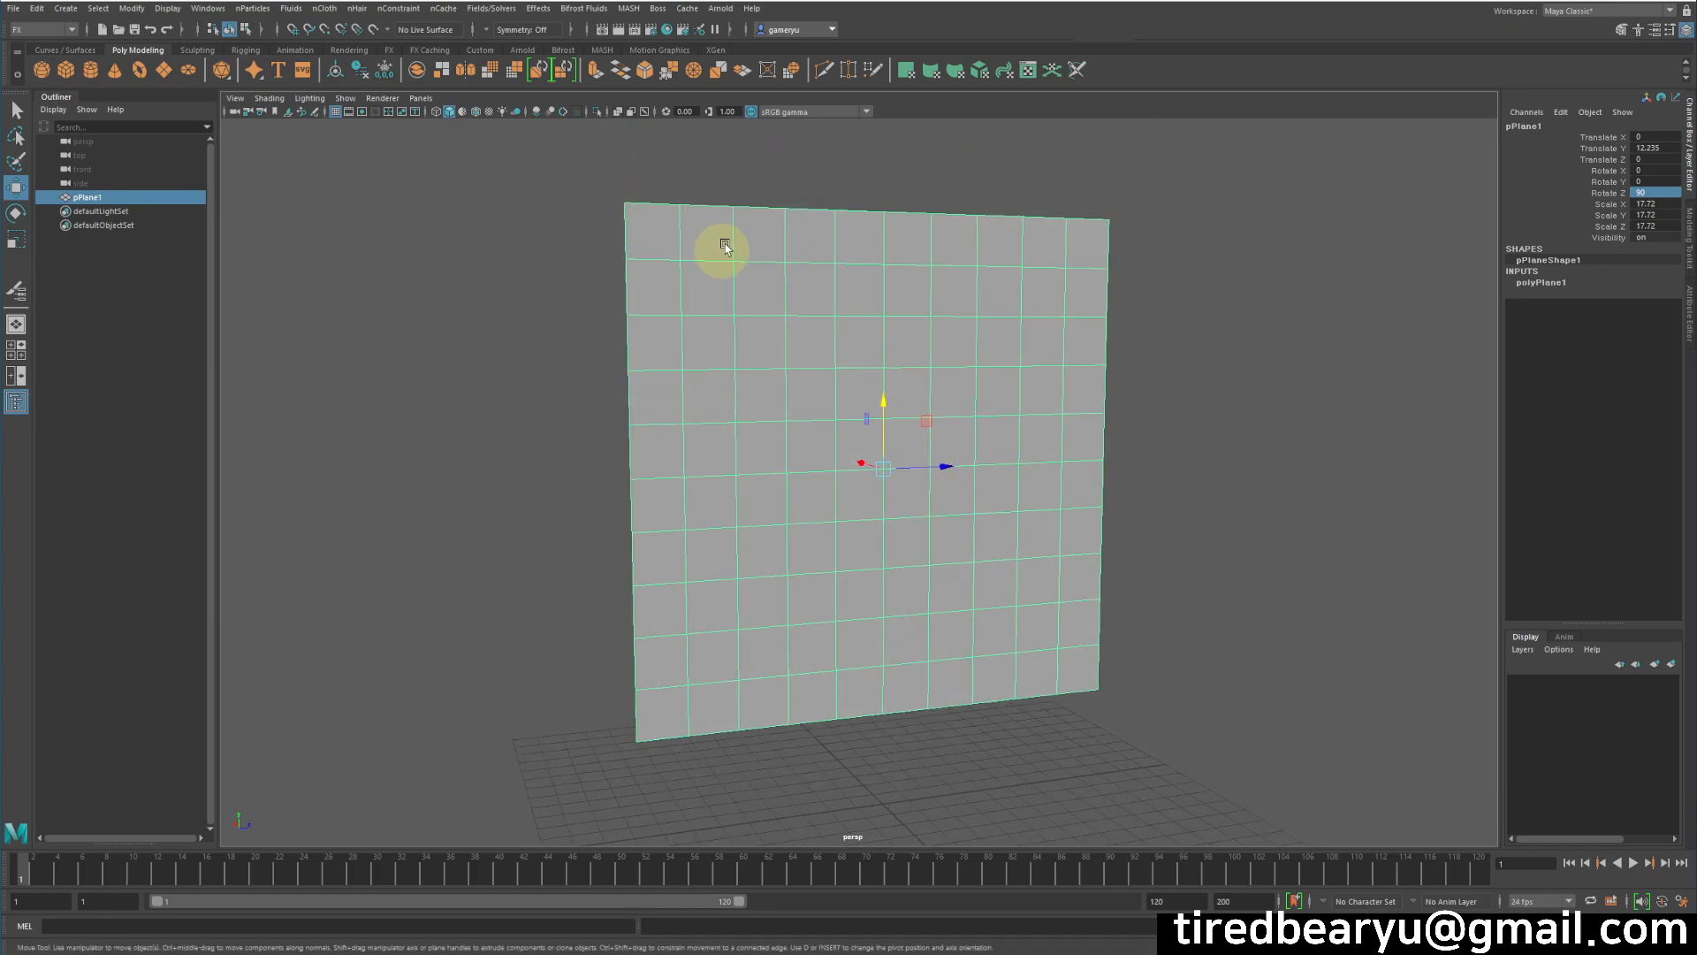
{"action": "left_click_drag", "start_coordinate": [966, 367], "coordinate": [981, 365], "text": "alt"}
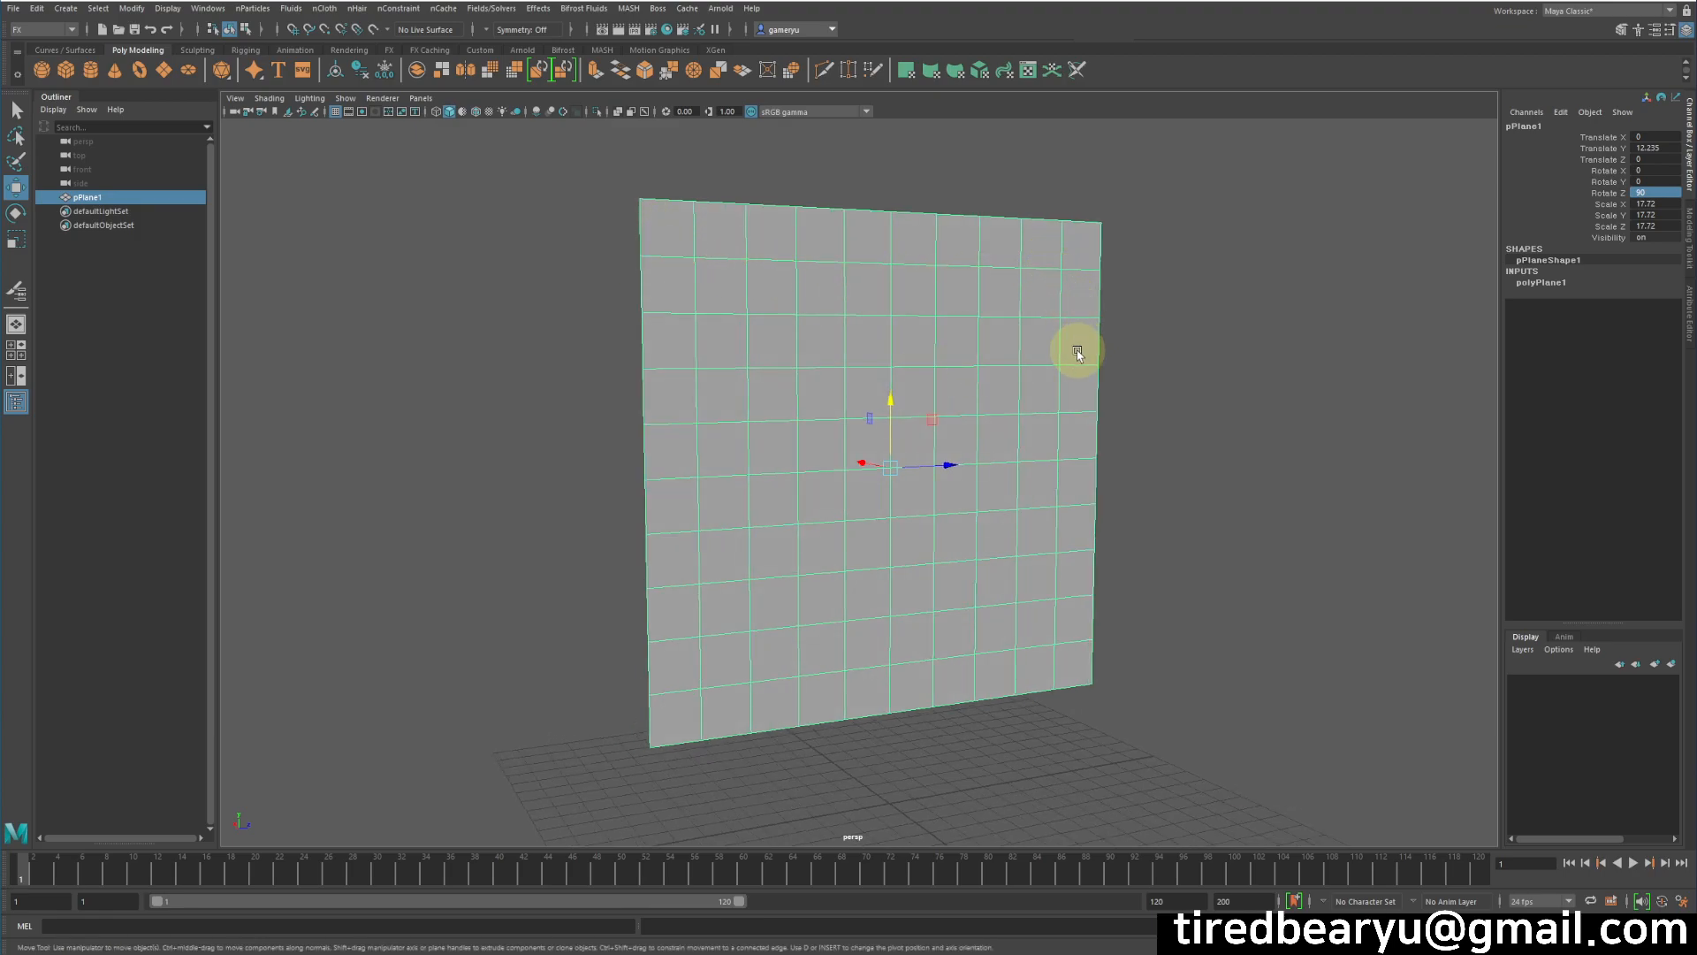
Step: Set the plane's Subdivisions Width and Subdivisions Height to 44
{"action": "left_click", "coordinate": [1553, 284]}
{"action": "left_click_drag", "start_coordinate": [1561, 315], "coordinate": [1563, 327]}
{"action": "middle_click_drag", "start_coordinate": [1183, 386], "coordinate": [1348, 451]}
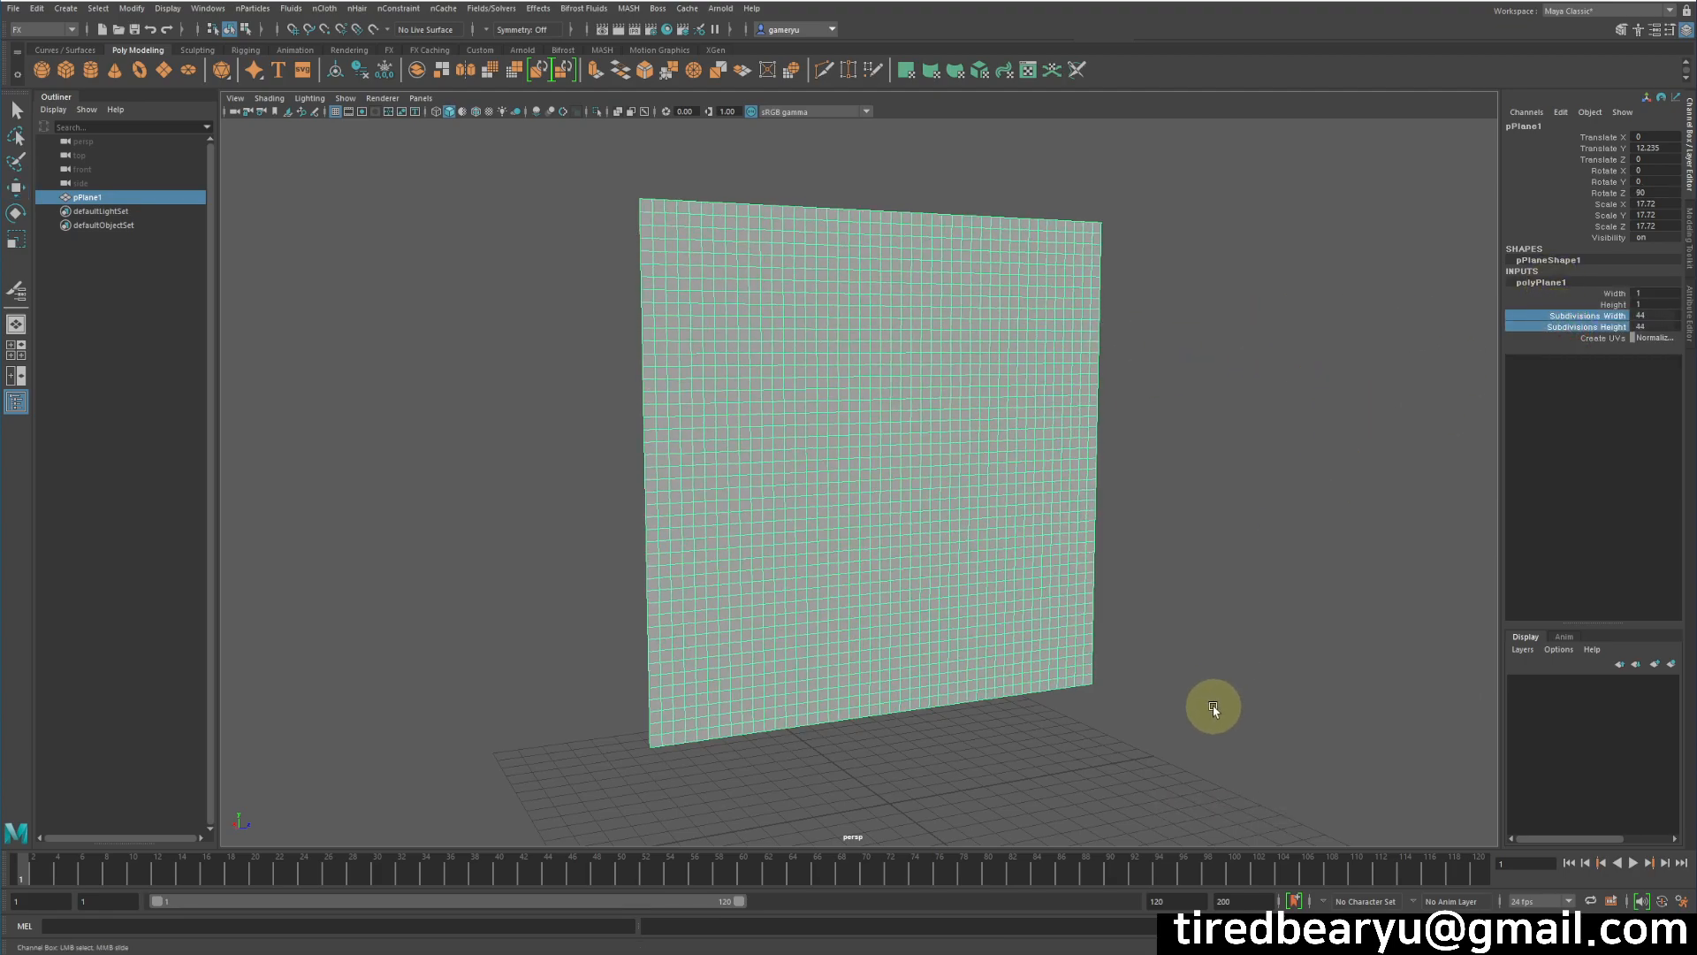
{"action": "scroll", "coordinate": [1187, 693], "scroll_direction": "up", "scroll_amount": 4, "text": "alt"}
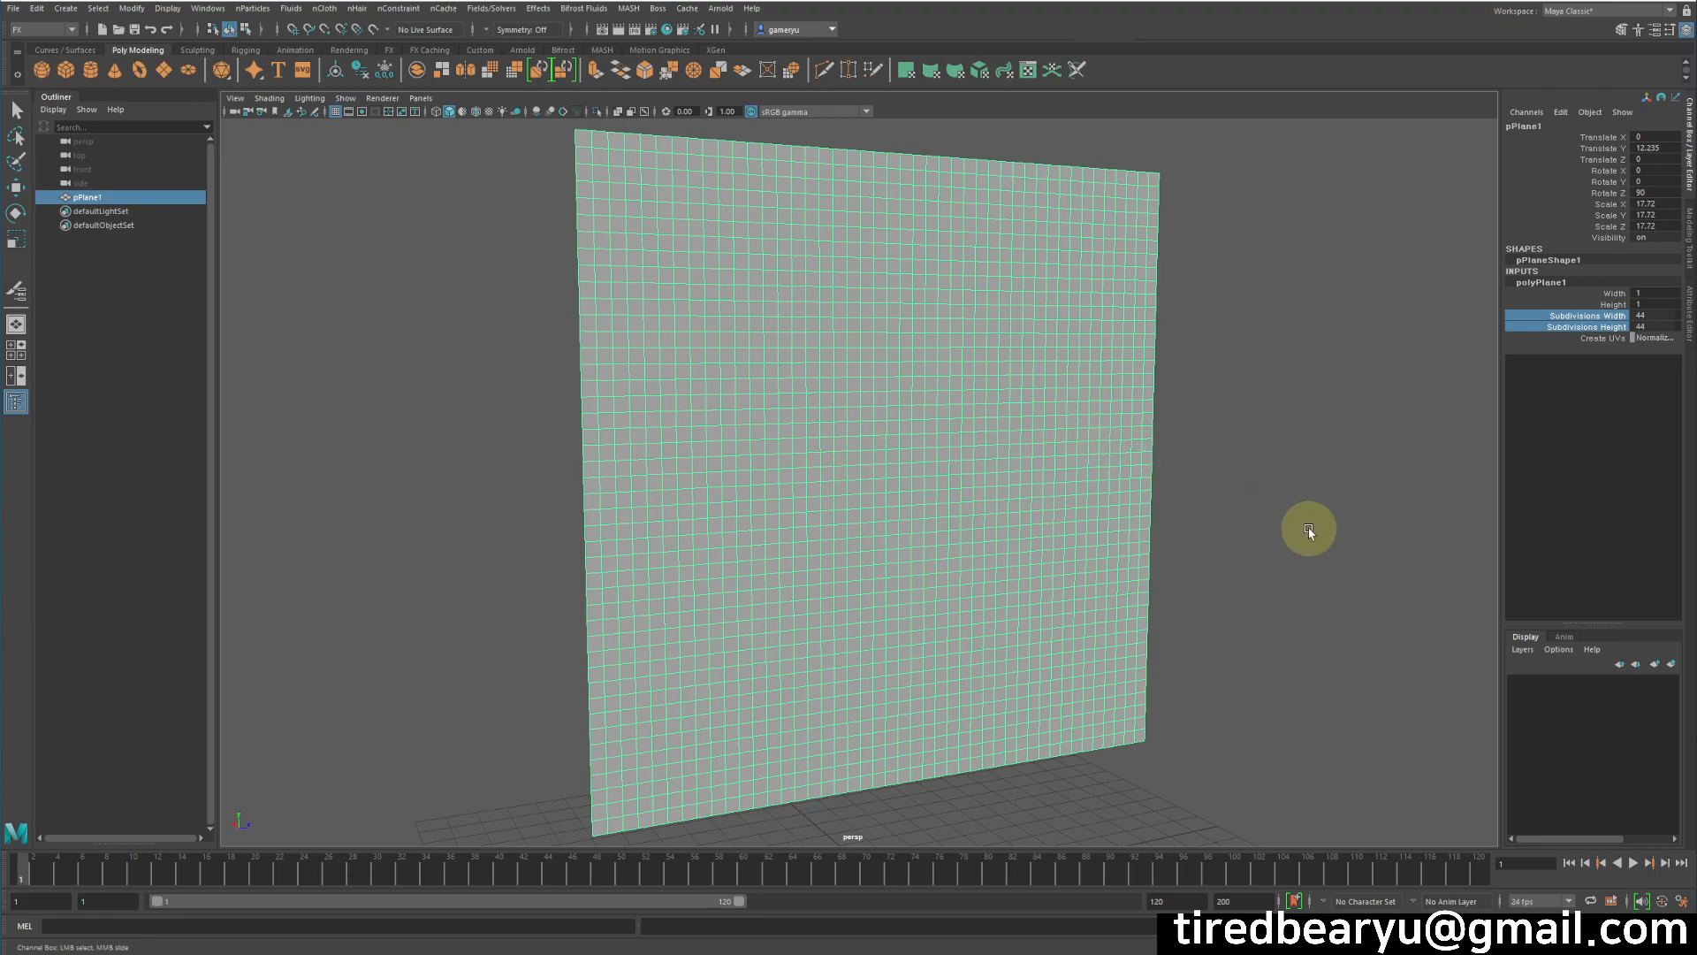
{"action": "left_click_drag", "start_coordinate": [1287, 541], "coordinate": [1185, 545], "text": "alt"}
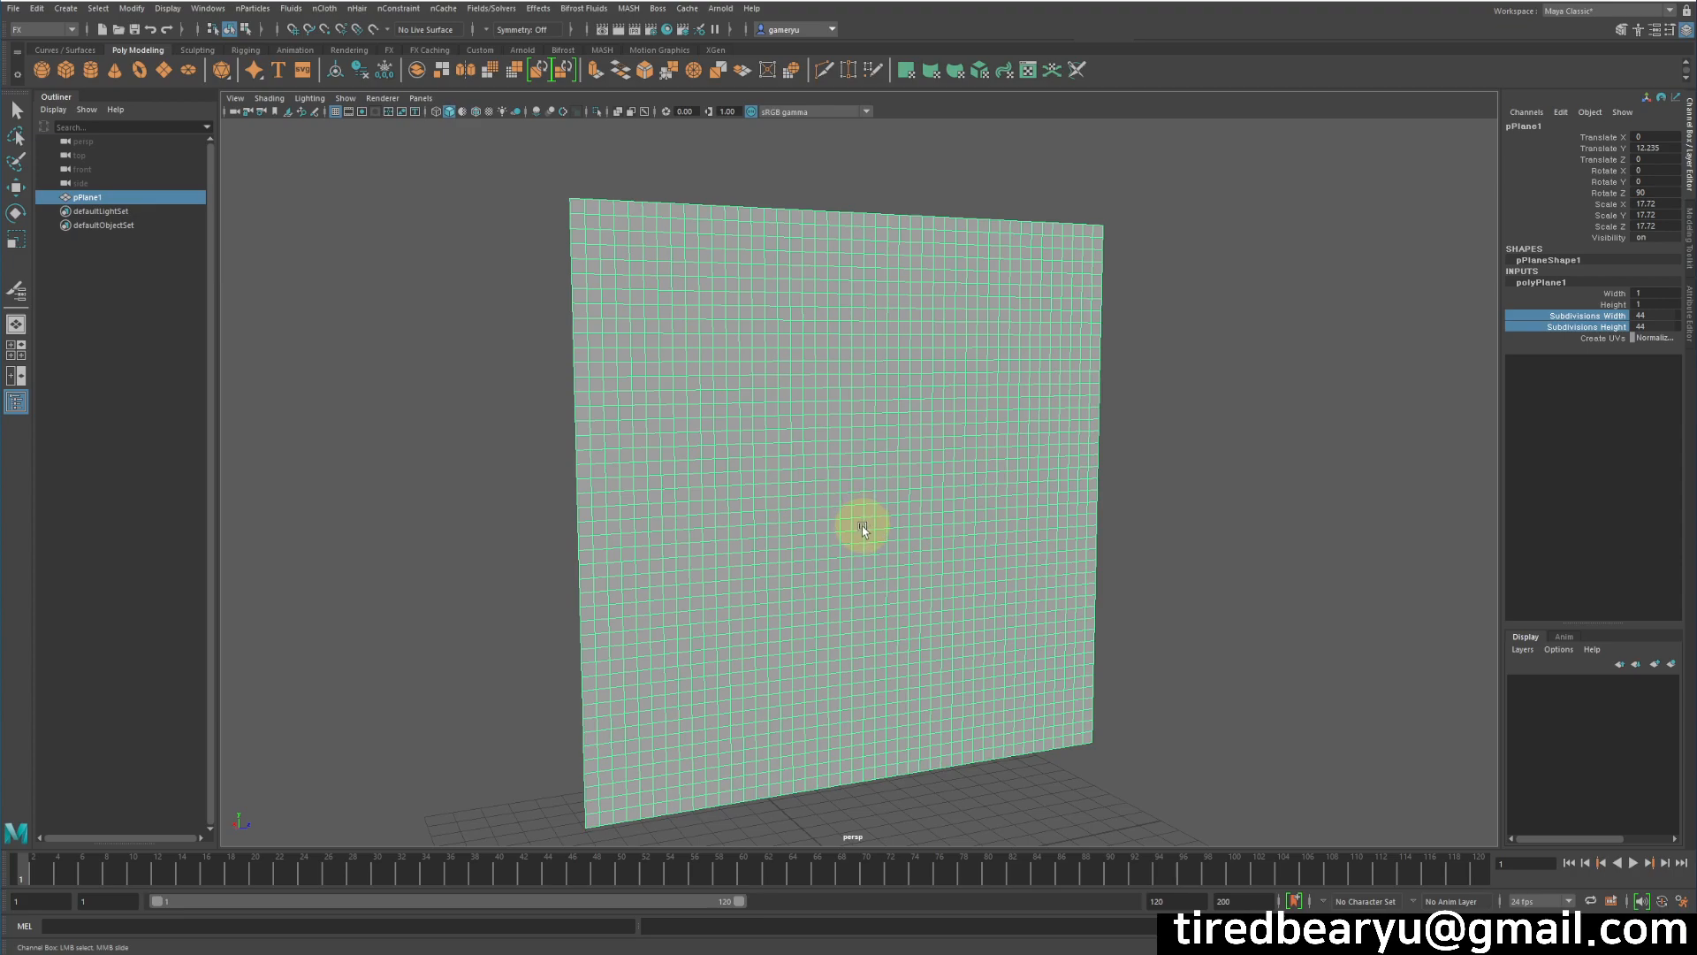
{"action": "middle_click_drag", "start_coordinate": [815, 555], "coordinate": [818, 561], "text": "alt"}
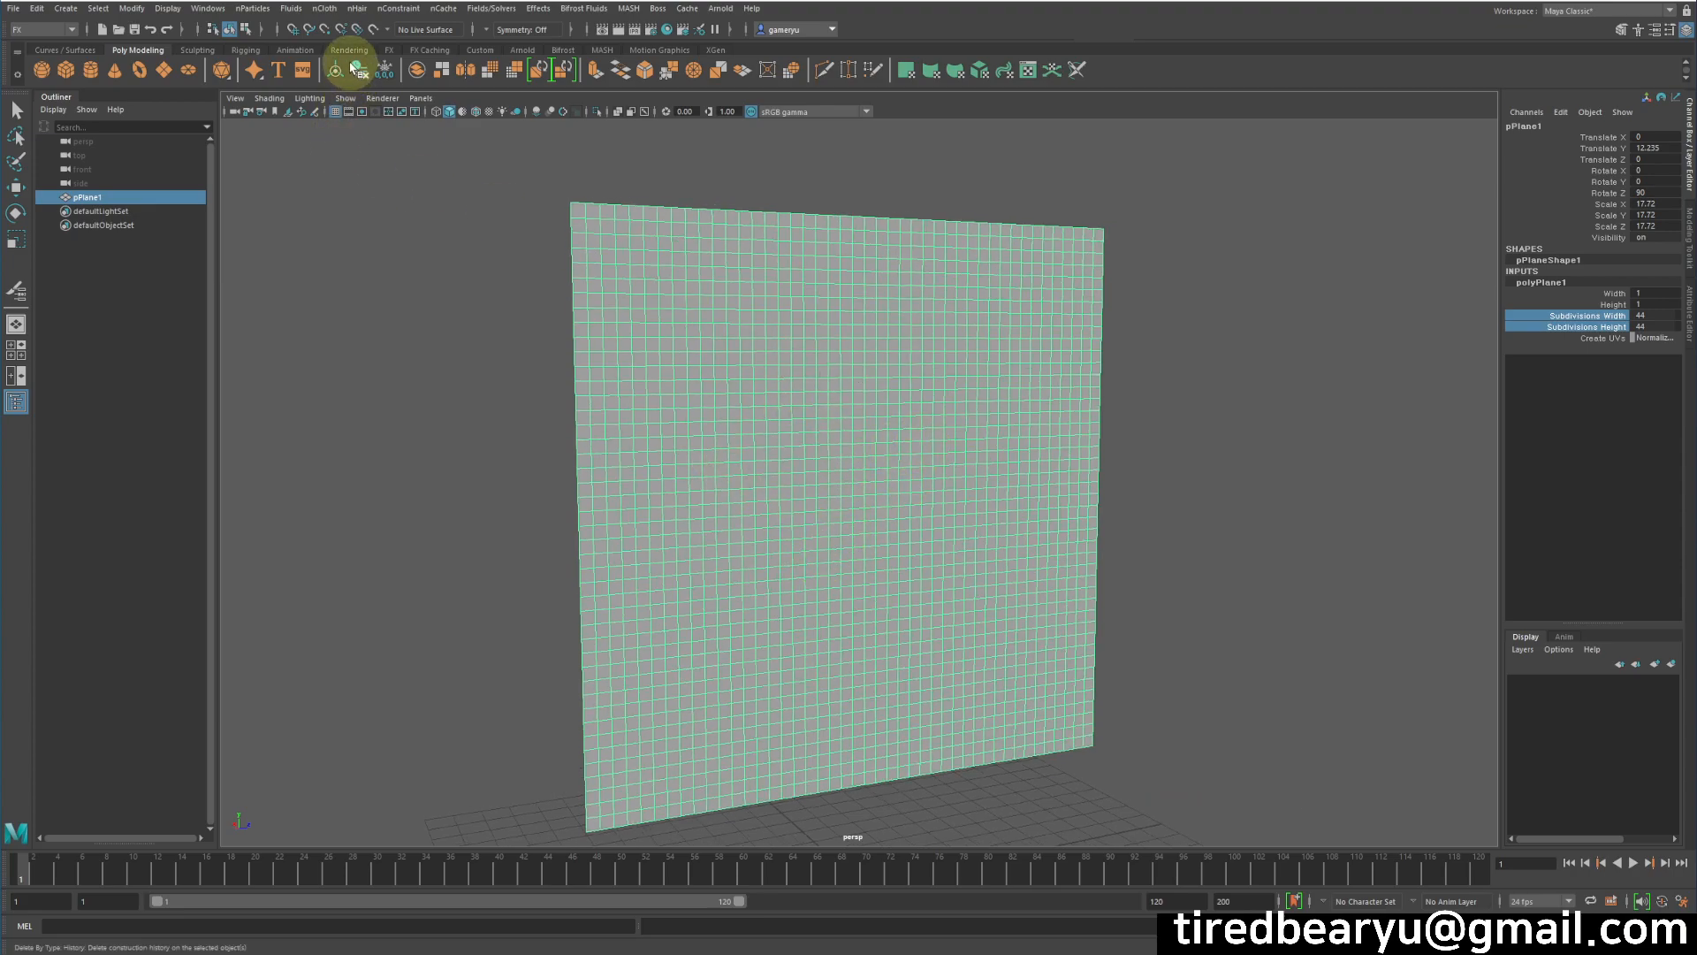
Step: Switch to the Modeling command set and triangulate the plane's mesh
{"action": "left_click", "coordinate": [30, 31]}
{"action": "left_click", "coordinate": [33, 46]}
{"action": "left_click", "coordinate": [249, 10]}
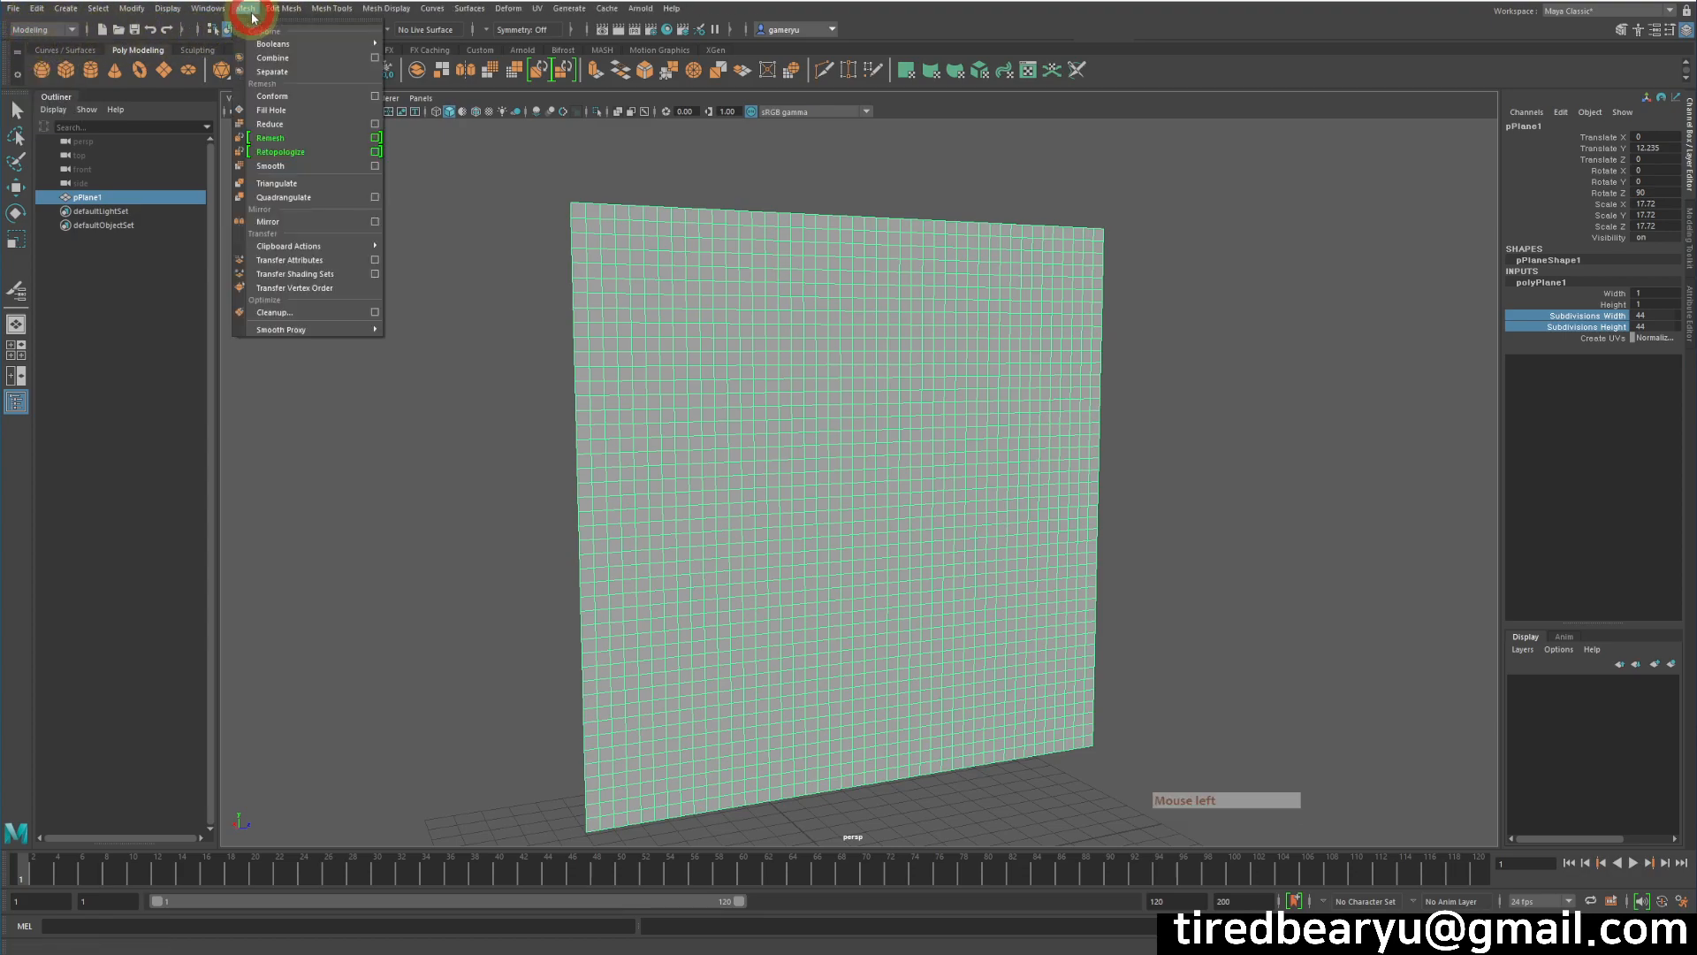
{"action": "left_click", "coordinate": [255, 19]}
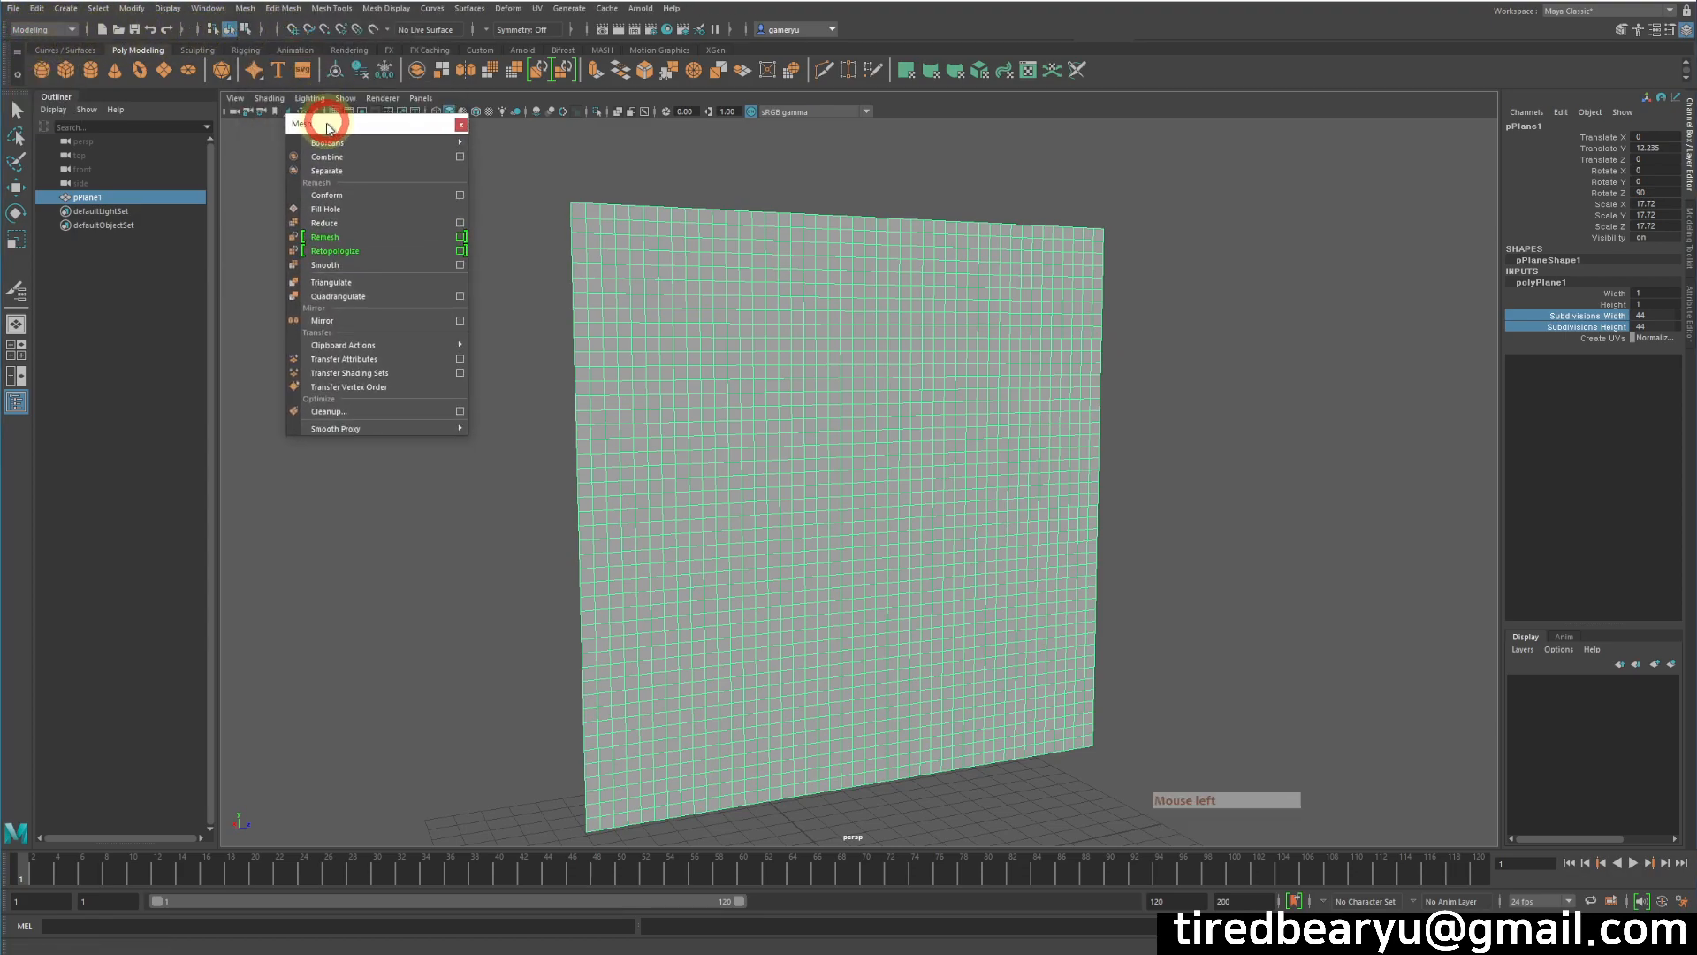
{"action": "left_click", "coordinate": [384, 293]}
{"action": "middle_click_drag", "start_coordinate": [1151, 400], "coordinate": [1182, 368], "text": "alt"}
{"action": "left_click", "coordinate": [1219, 363]}
Step: Reduce the triangulated plane's polygons with the reduction percentage set to 44
{"action": "left_click", "coordinate": [929, 370]}
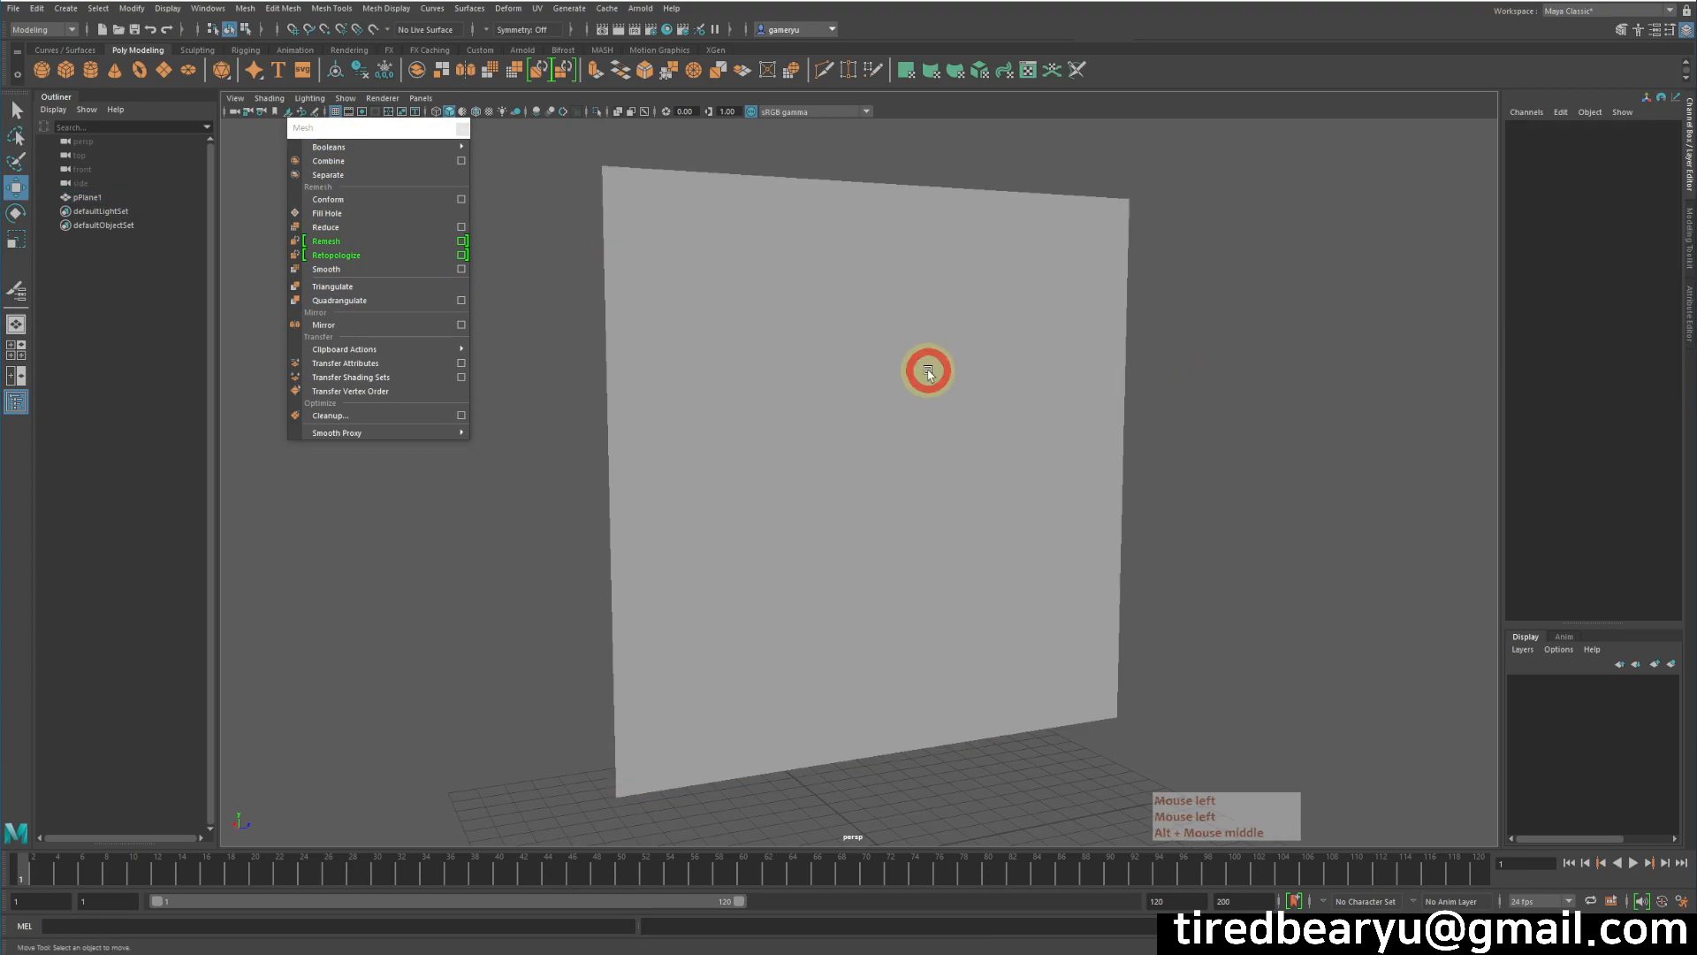
{"action": "left_click", "coordinate": [384, 232]}
{"action": "mouse_move", "coordinate": [1080, 404]}
{"action": "left_mouse_down", "text": "alt"}
{"action": "mouse_move", "coordinate": [1110, 406]}
{"action": "mouse_move", "coordinate": [1087, 406]}
{"action": "left_mouse_up", "text": "alt"}
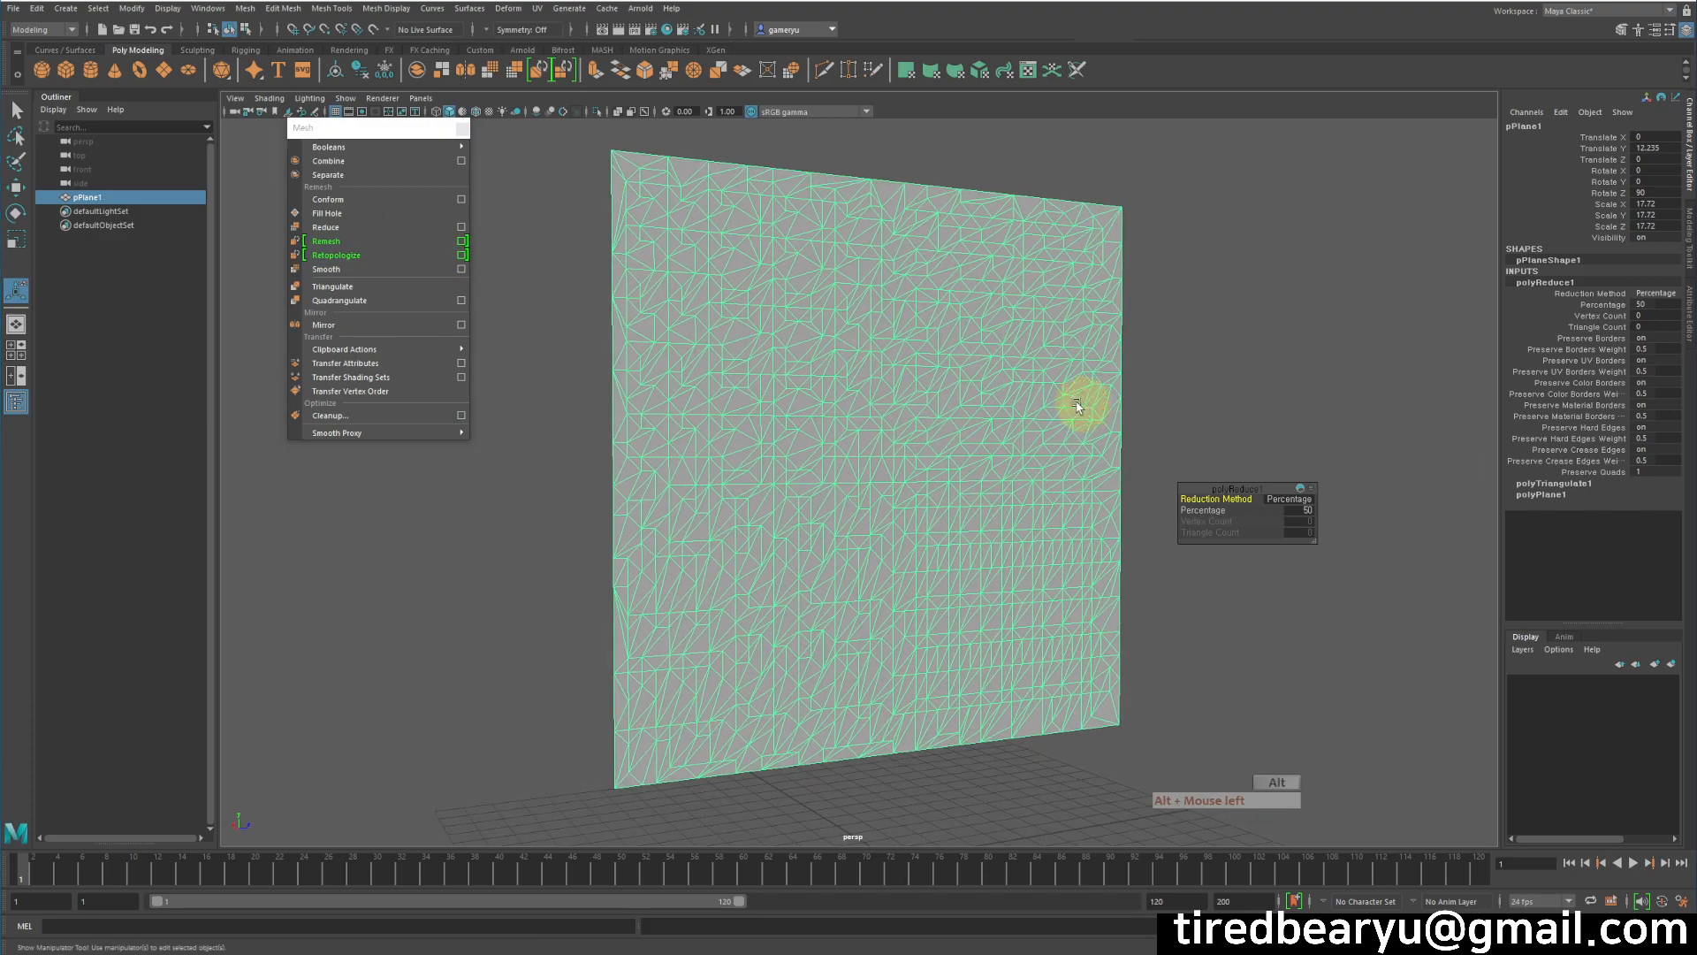
{"action": "left_click_drag", "start_coordinate": [911, 385], "coordinate": [940, 459], "text": "alt"}
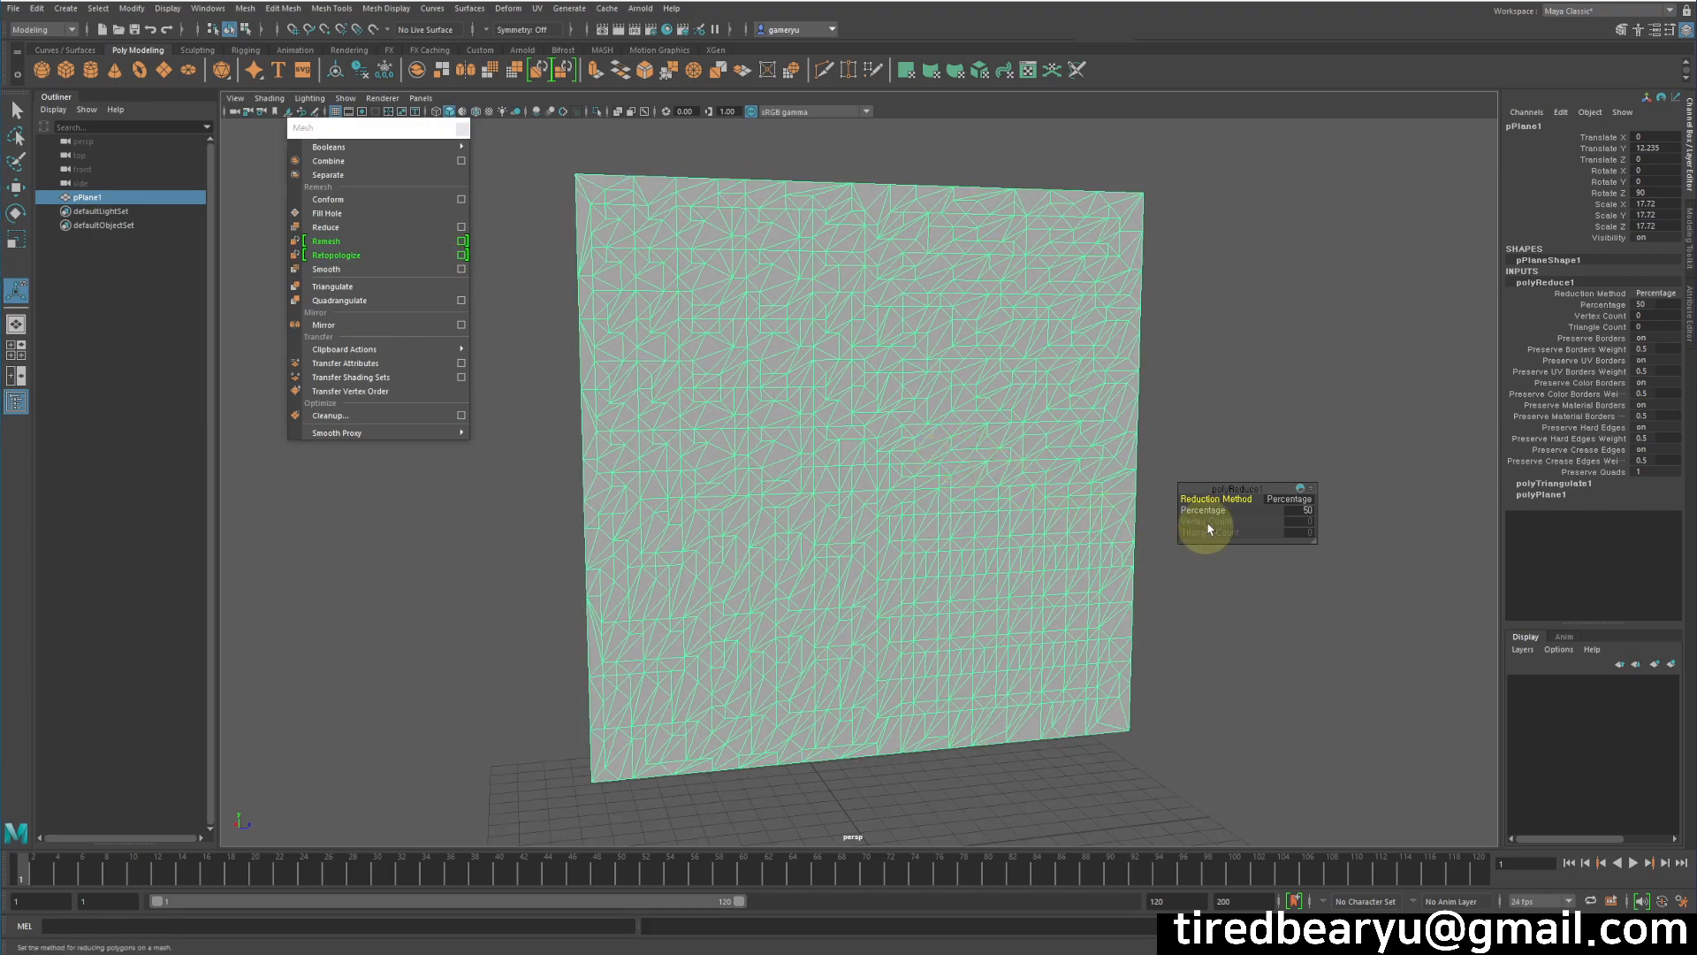
{"action": "left_click_drag", "start_coordinate": [1222, 509], "coordinate": [1176, 516]}
{"action": "left_click_drag", "start_coordinate": [1083, 412], "coordinate": [1117, 409], "text": "alt"}
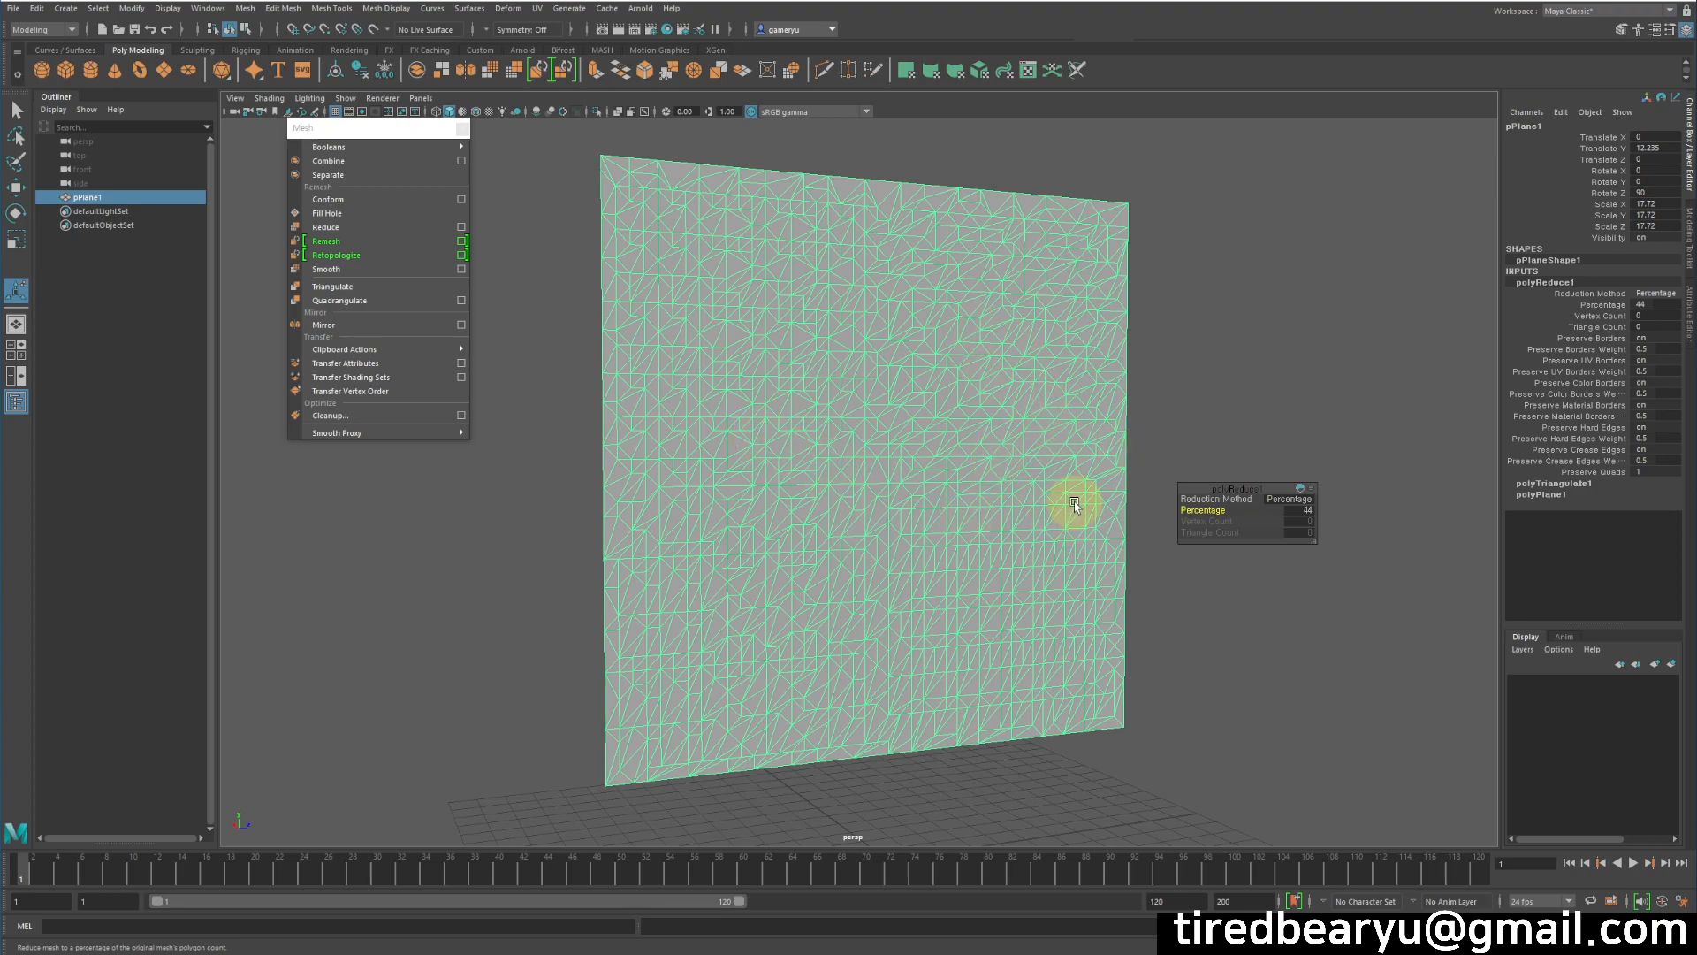
{"action": "left_click", "coordinate": [1234, 405]}
{"action": "left_click", "coordinate": [766, 421]}
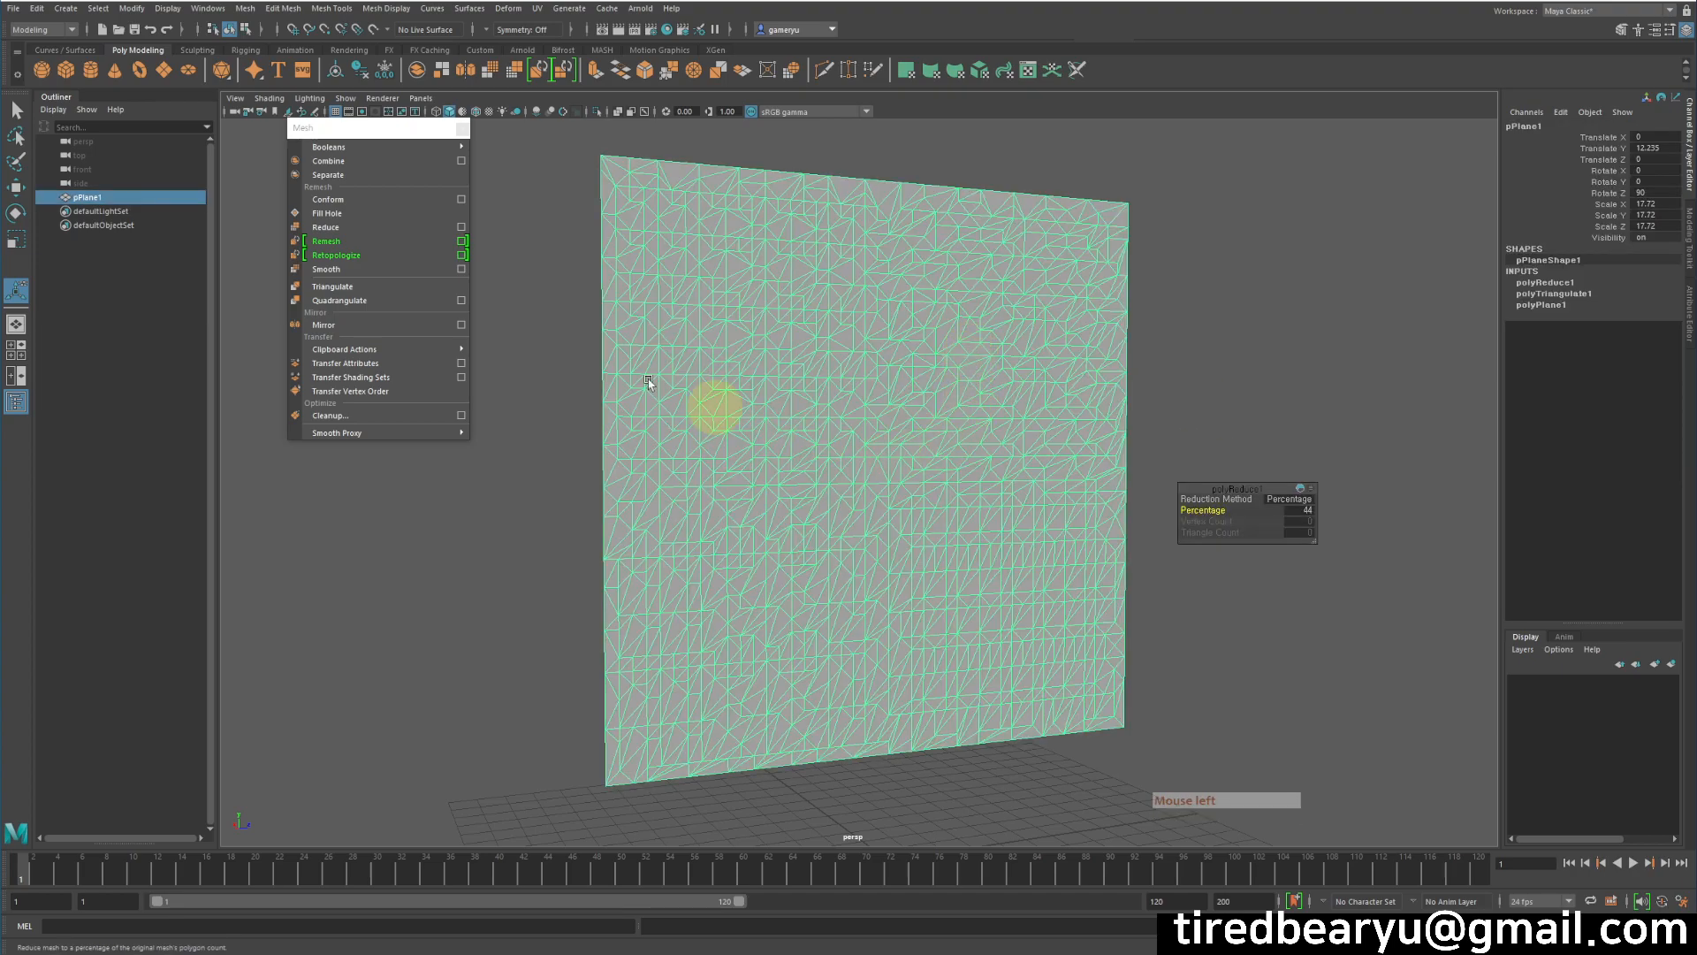
{"action": "left_click", "coordinate": [462, 129]}
{"action": "key", "text": "w"}
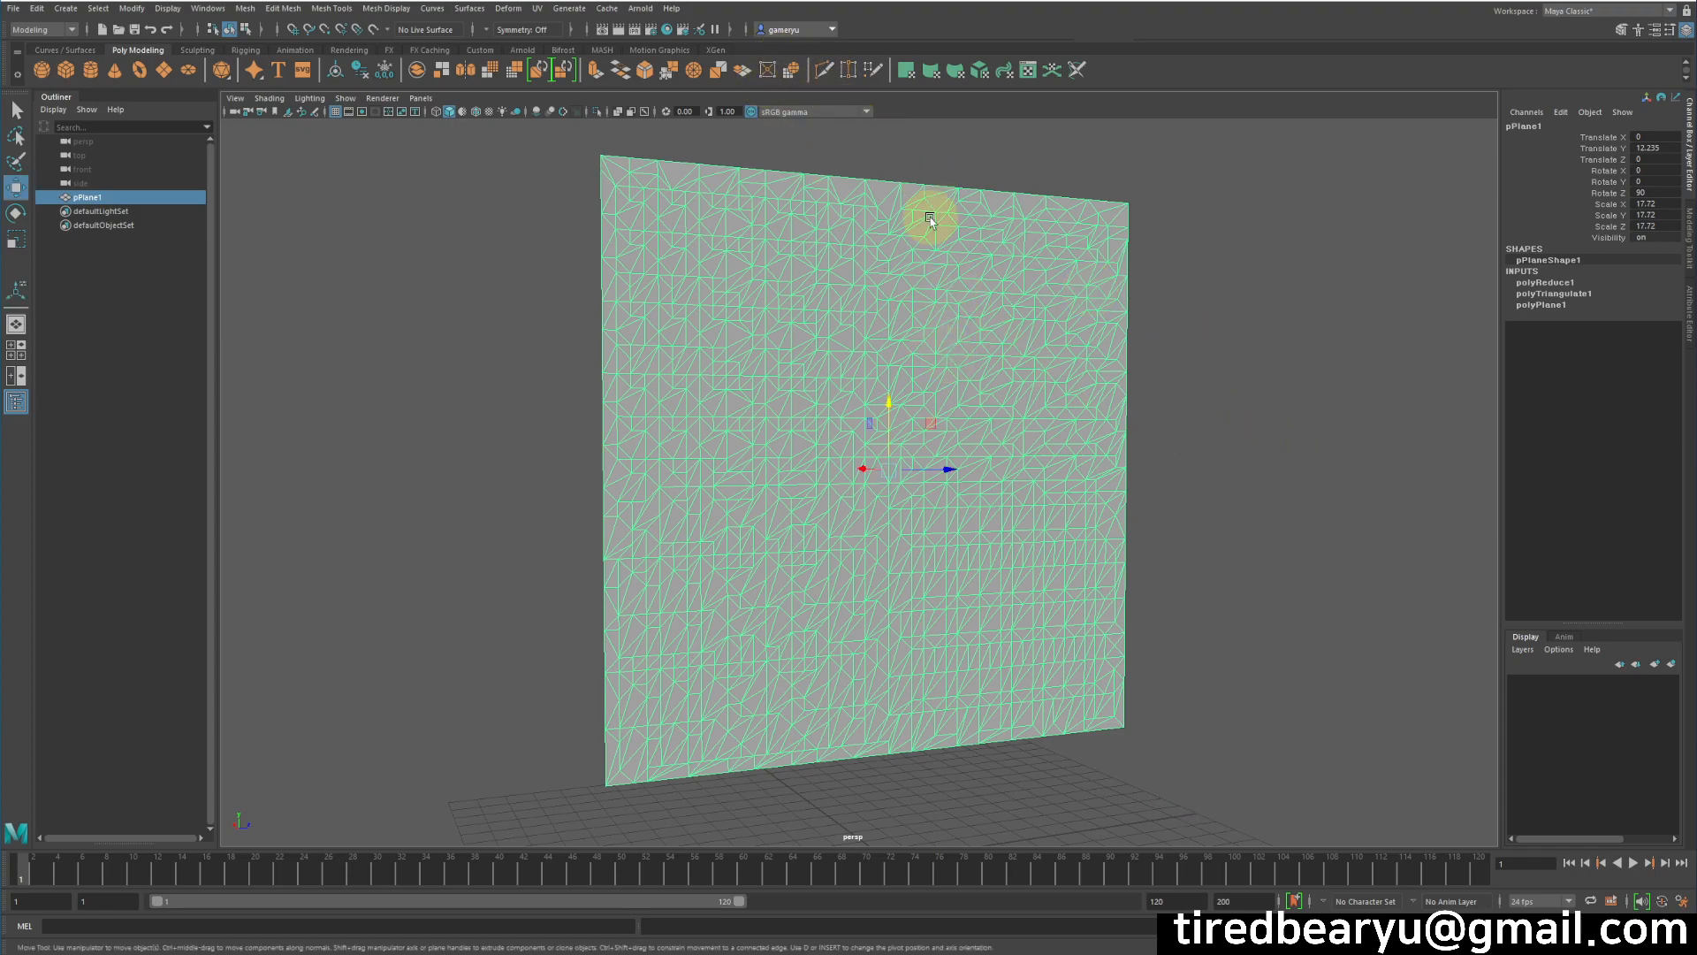
Step: Try smoothing the reduced plane mesh, and undo the smoothing
{"action": "right_click_drag", "start_coordinate": [902, 322], "coordinate": [984, 334], "text": "alt"}
{"action": "middle_click_drag", "start_coordinate": [952, 421], "coordinate": [955, 441], "text": "alt"}
{"action": "right_click_drag", "start_coordinate": [955, 441], "coordinate": [914, 401], "text": "alt"}
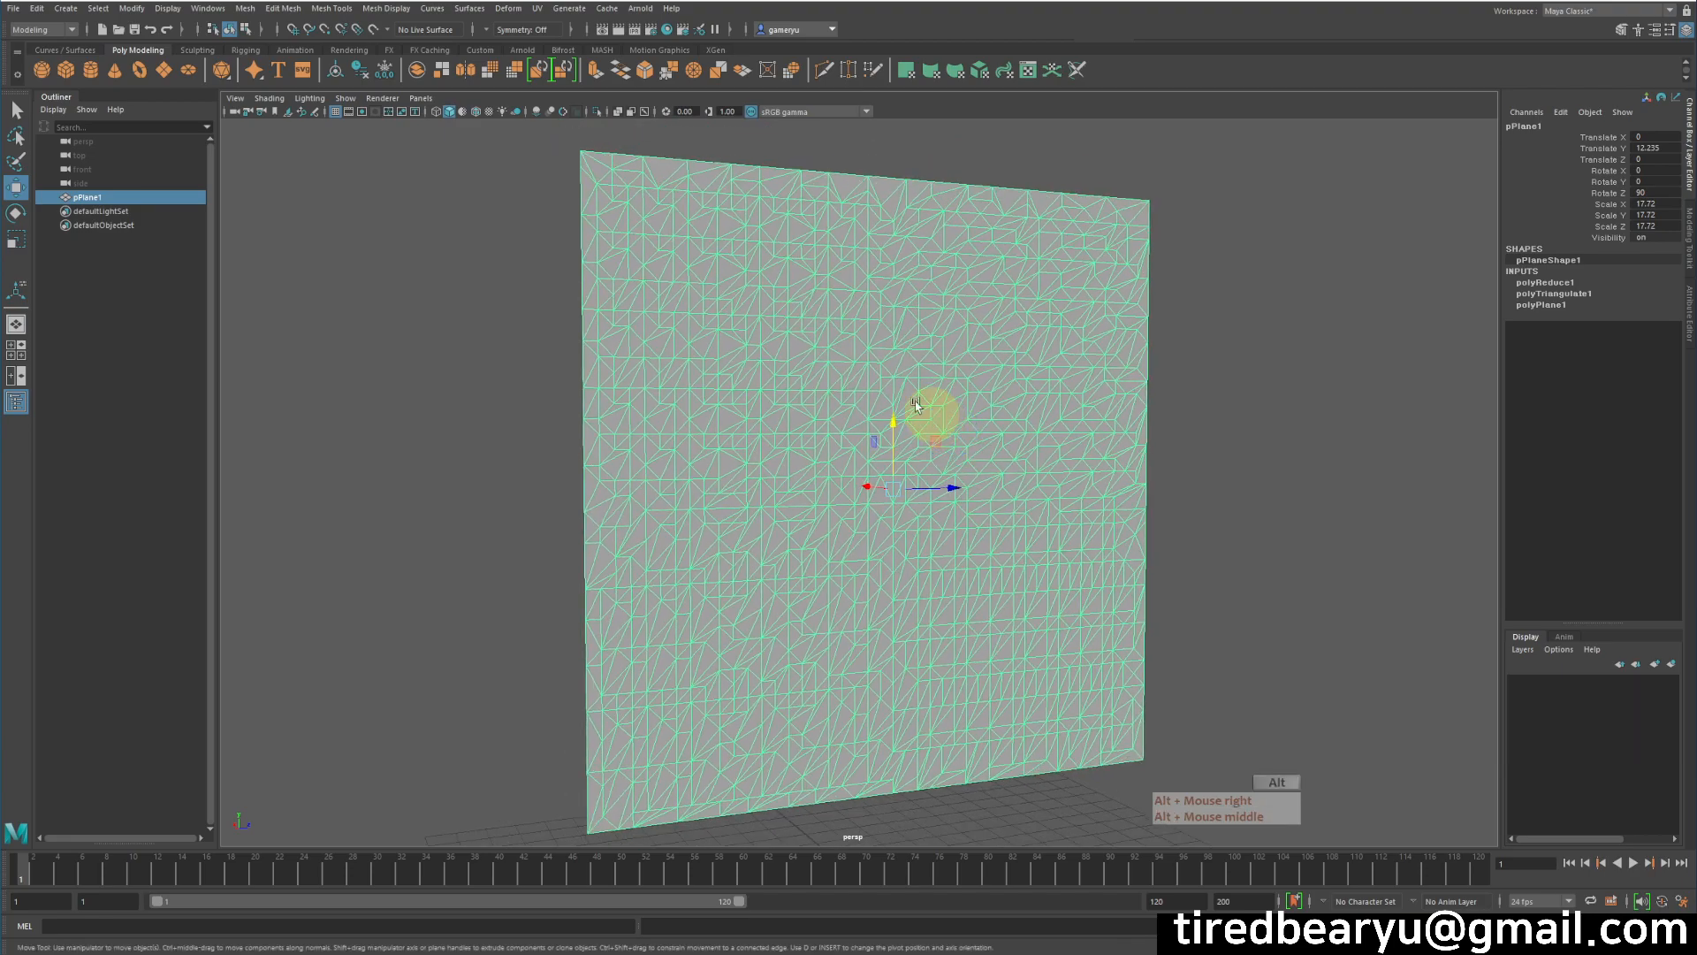
{"action": "left_click", "coordinate": [491, 70]}
{"action": "key", "text": "z"}
{"action": "key", "text": "z"}
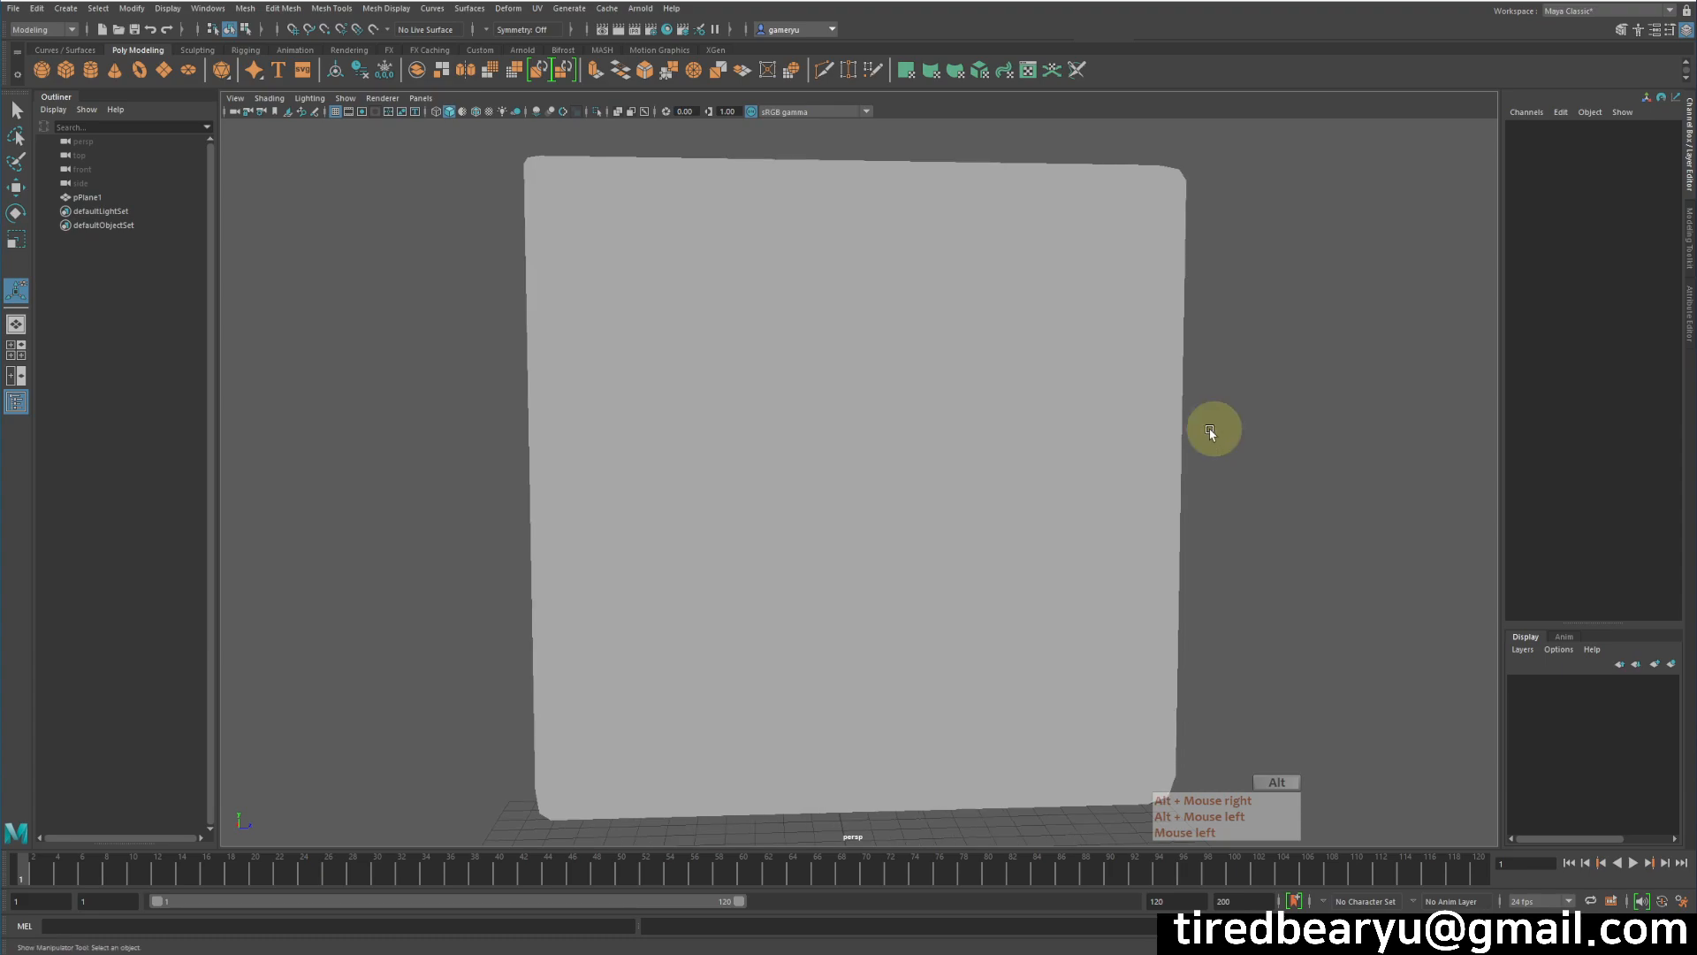
{"action": "right_click_drag", "start_coordinate": [836, 444], "coordinate": [758, 417], "text": "alt"}
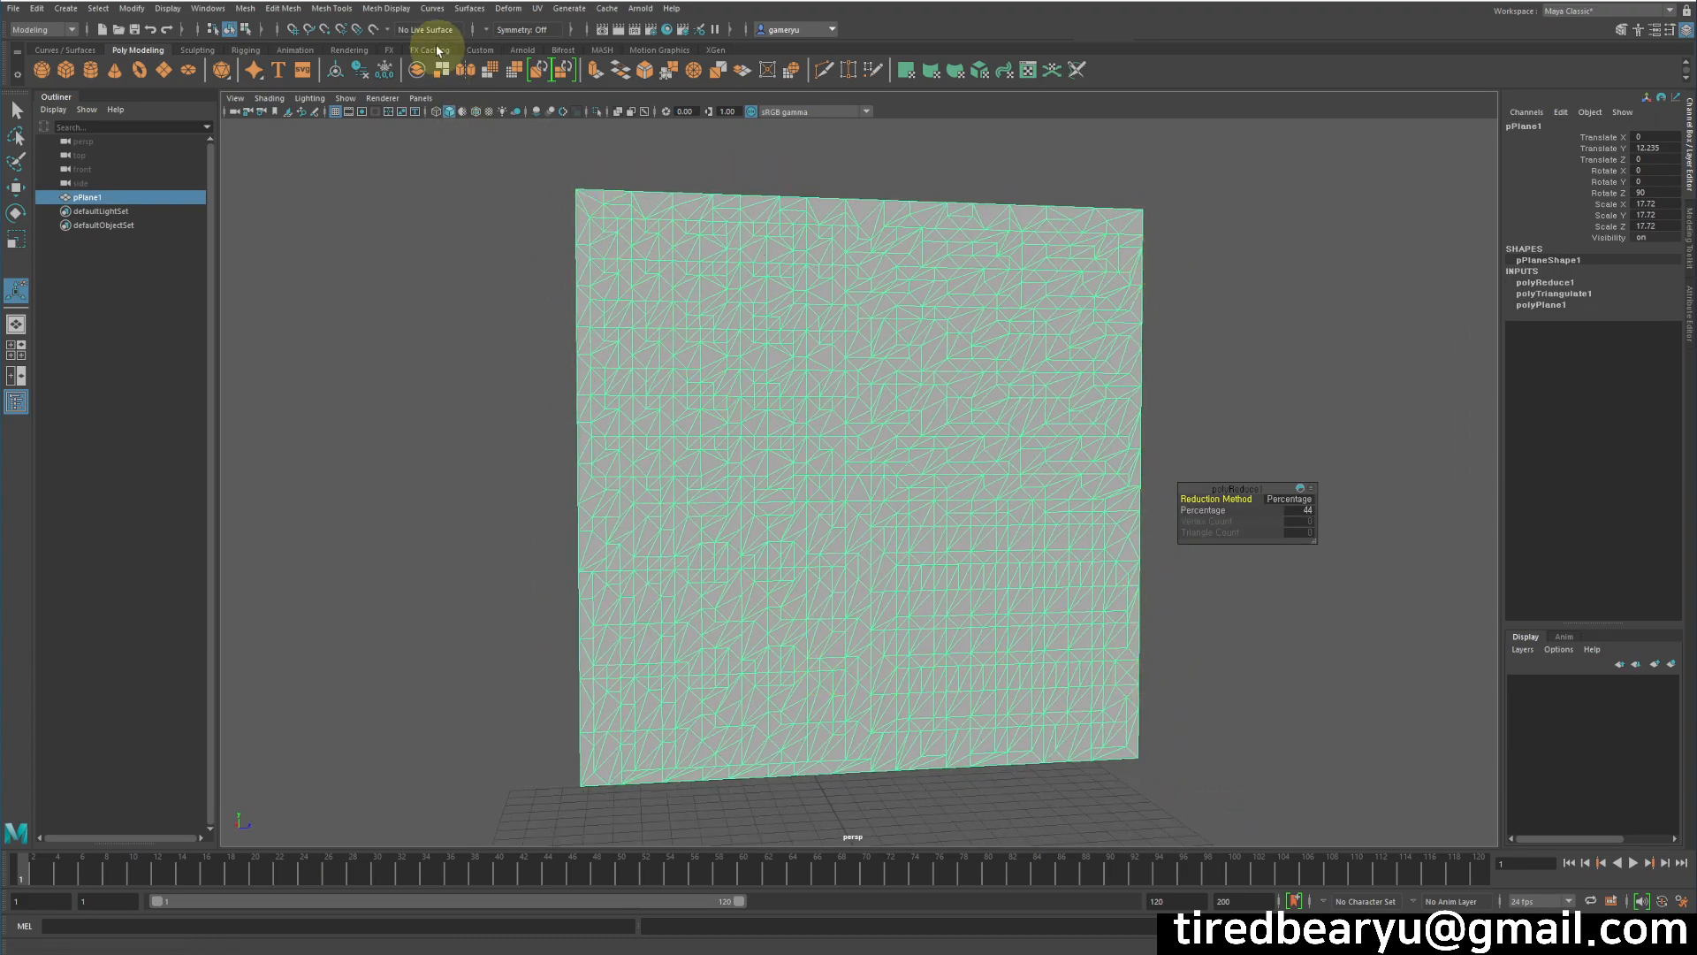
Step: Add one level of divisions to all faces of the reduced plane
{"action": "left_click", "coordinate": [29, 31]}
{"action": "left_click", "coordinate": [28, 31]}
{"action": "left_click", "coordinate": [285, 10]}
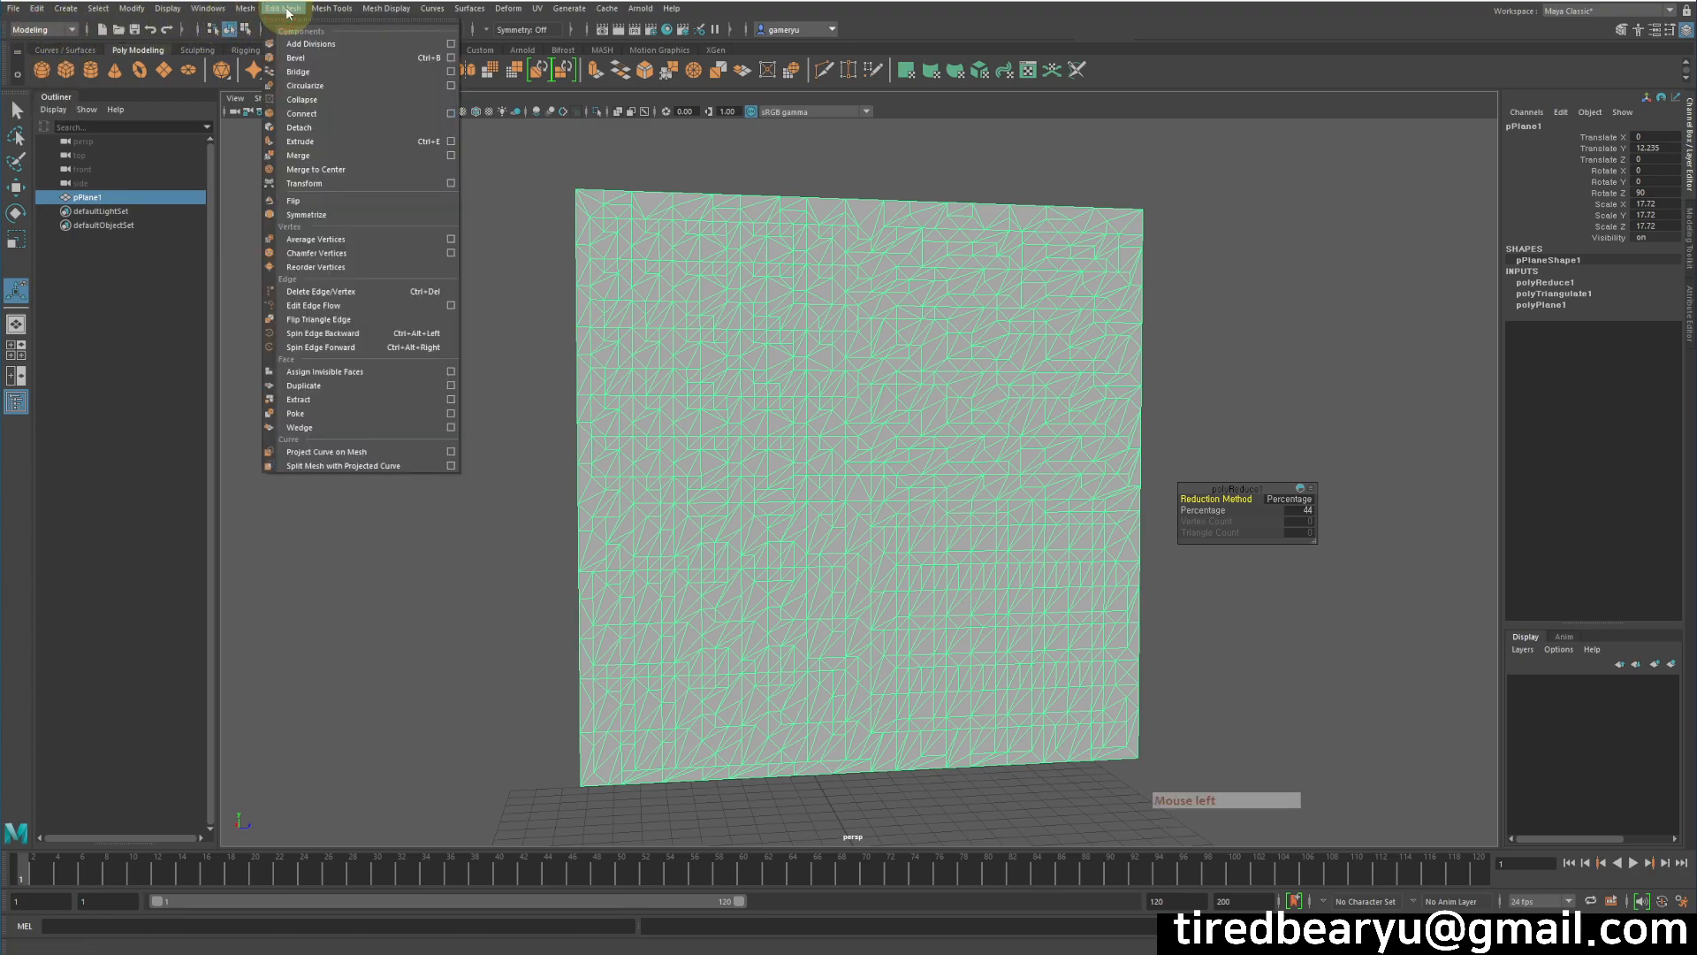
{"action": "left_click", "coordinate": [301, 46]}
{"action": "left_click_drag", "start_coordinate": [652, 319], "coordinate": [872, 284], "text": "alt"}
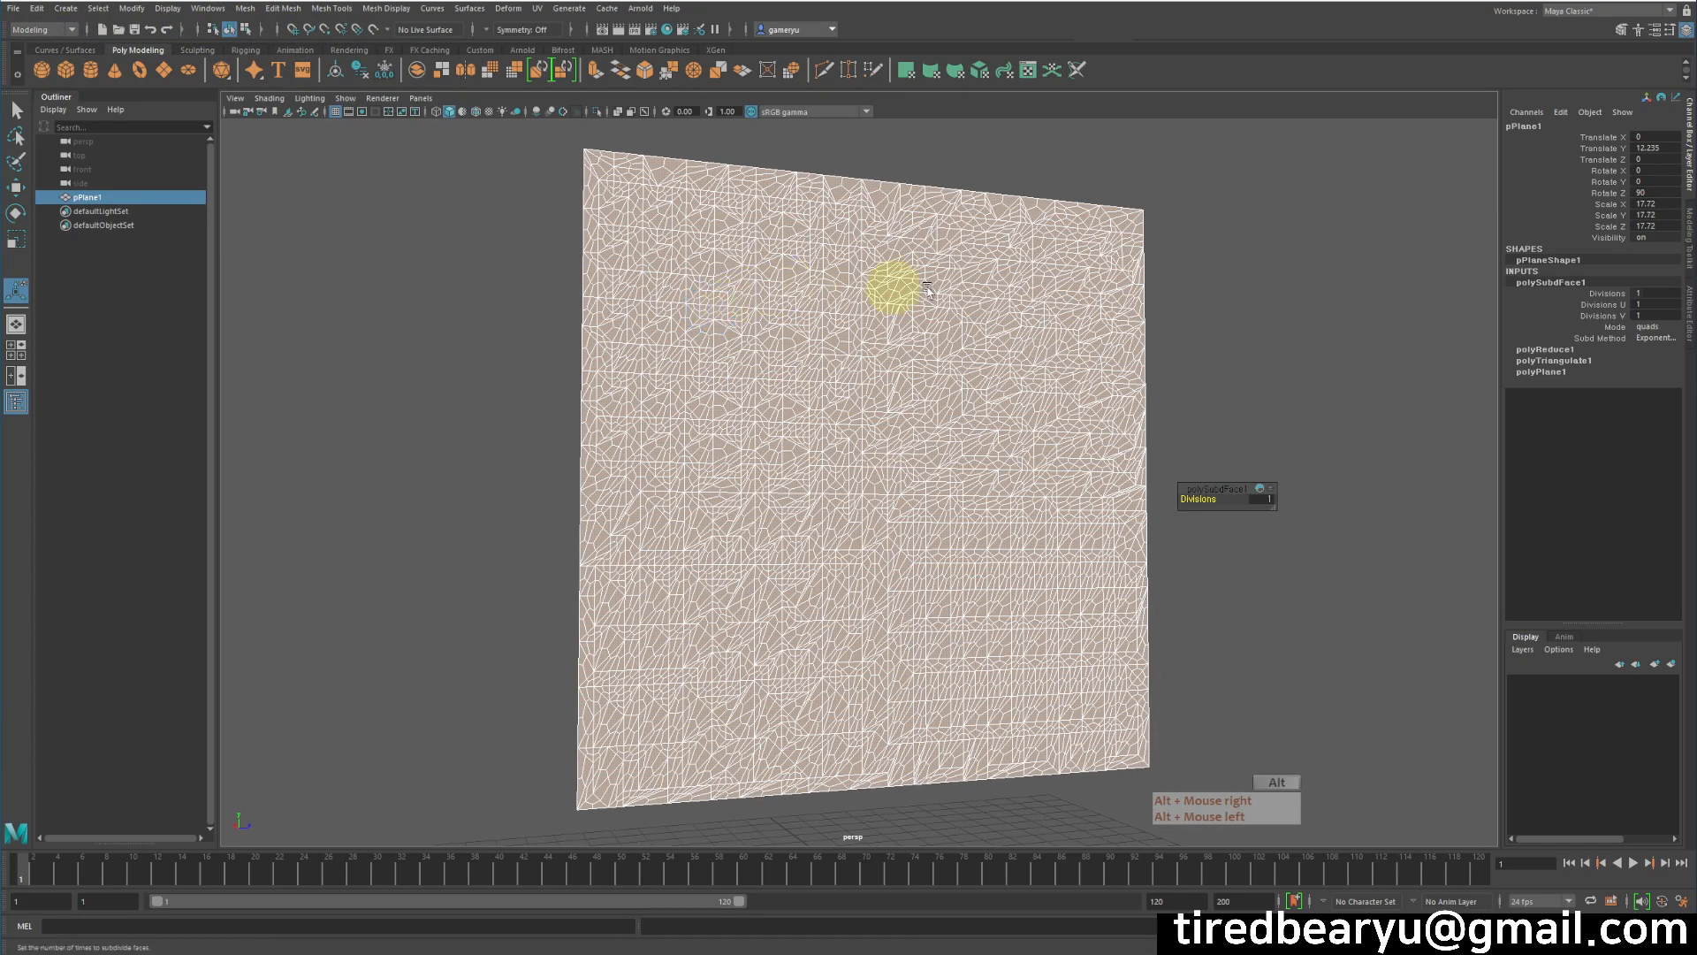
{"action": "left_click", "coordinate": [1091, 455]}
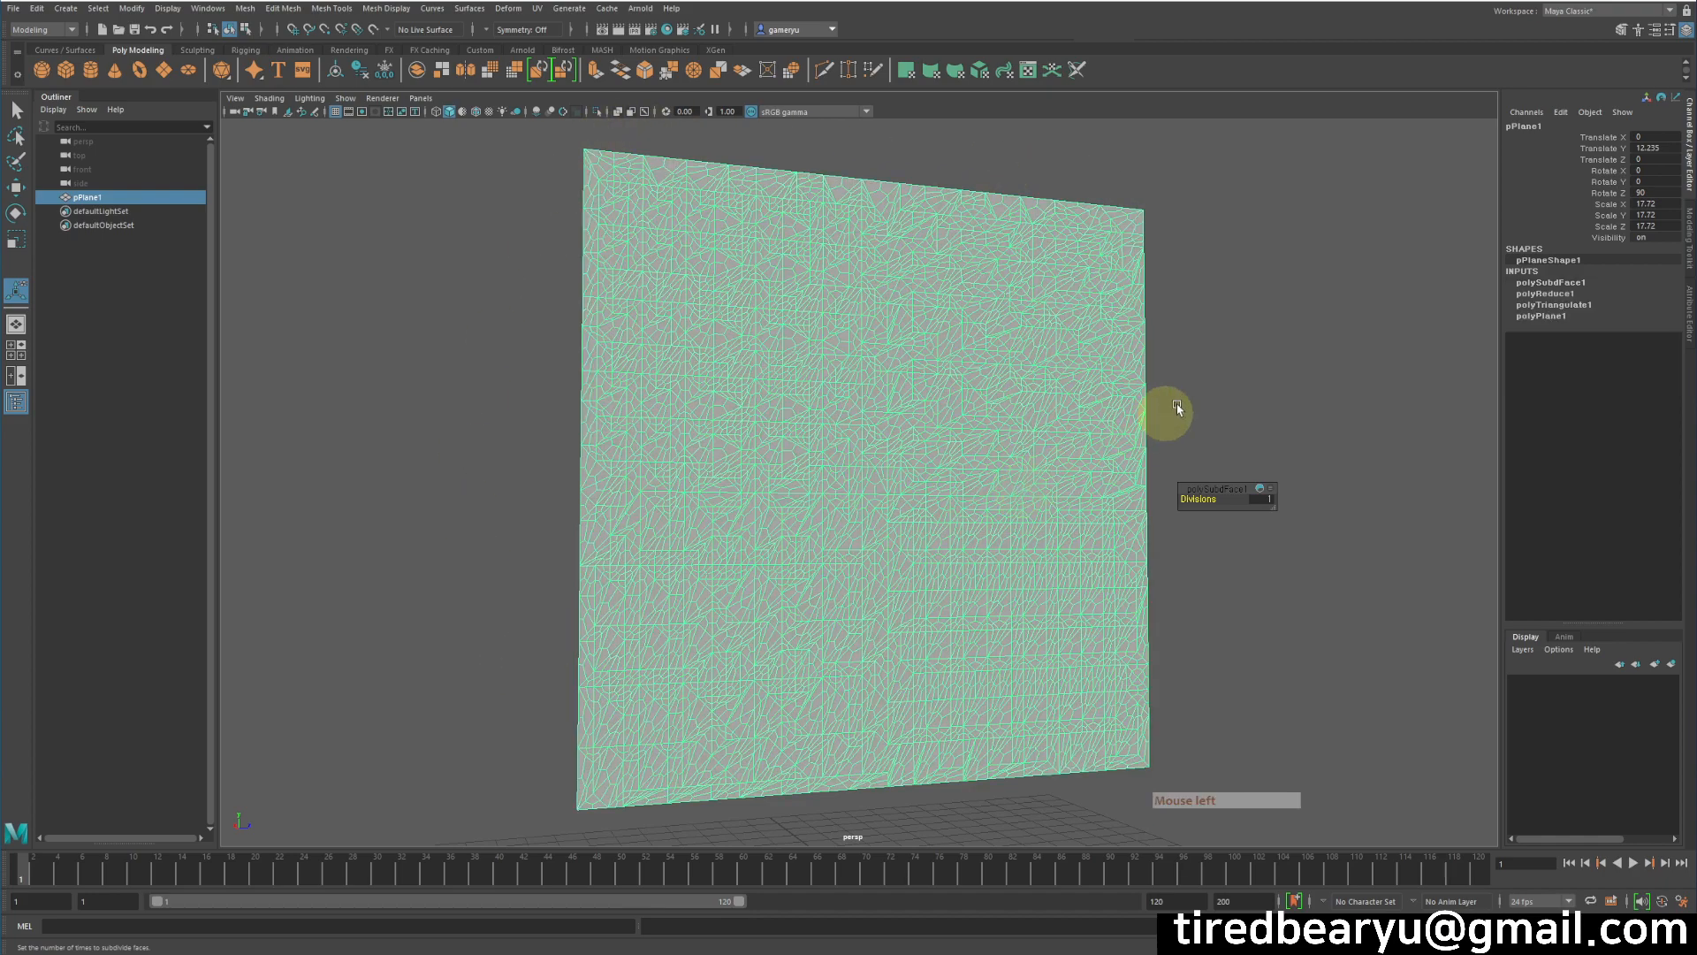
Step: Examine the irregular wireframe of the subdivided plane from several angles
{"action": "left_click_drag", "start_coordinate": [1167, 419], "coordinate": [1223, 390], "text": "alt"}
{"action": "right_click_drag", "start_coordinate": [1223, 390], "coordinate": [1257, 386], "text": "alt"}
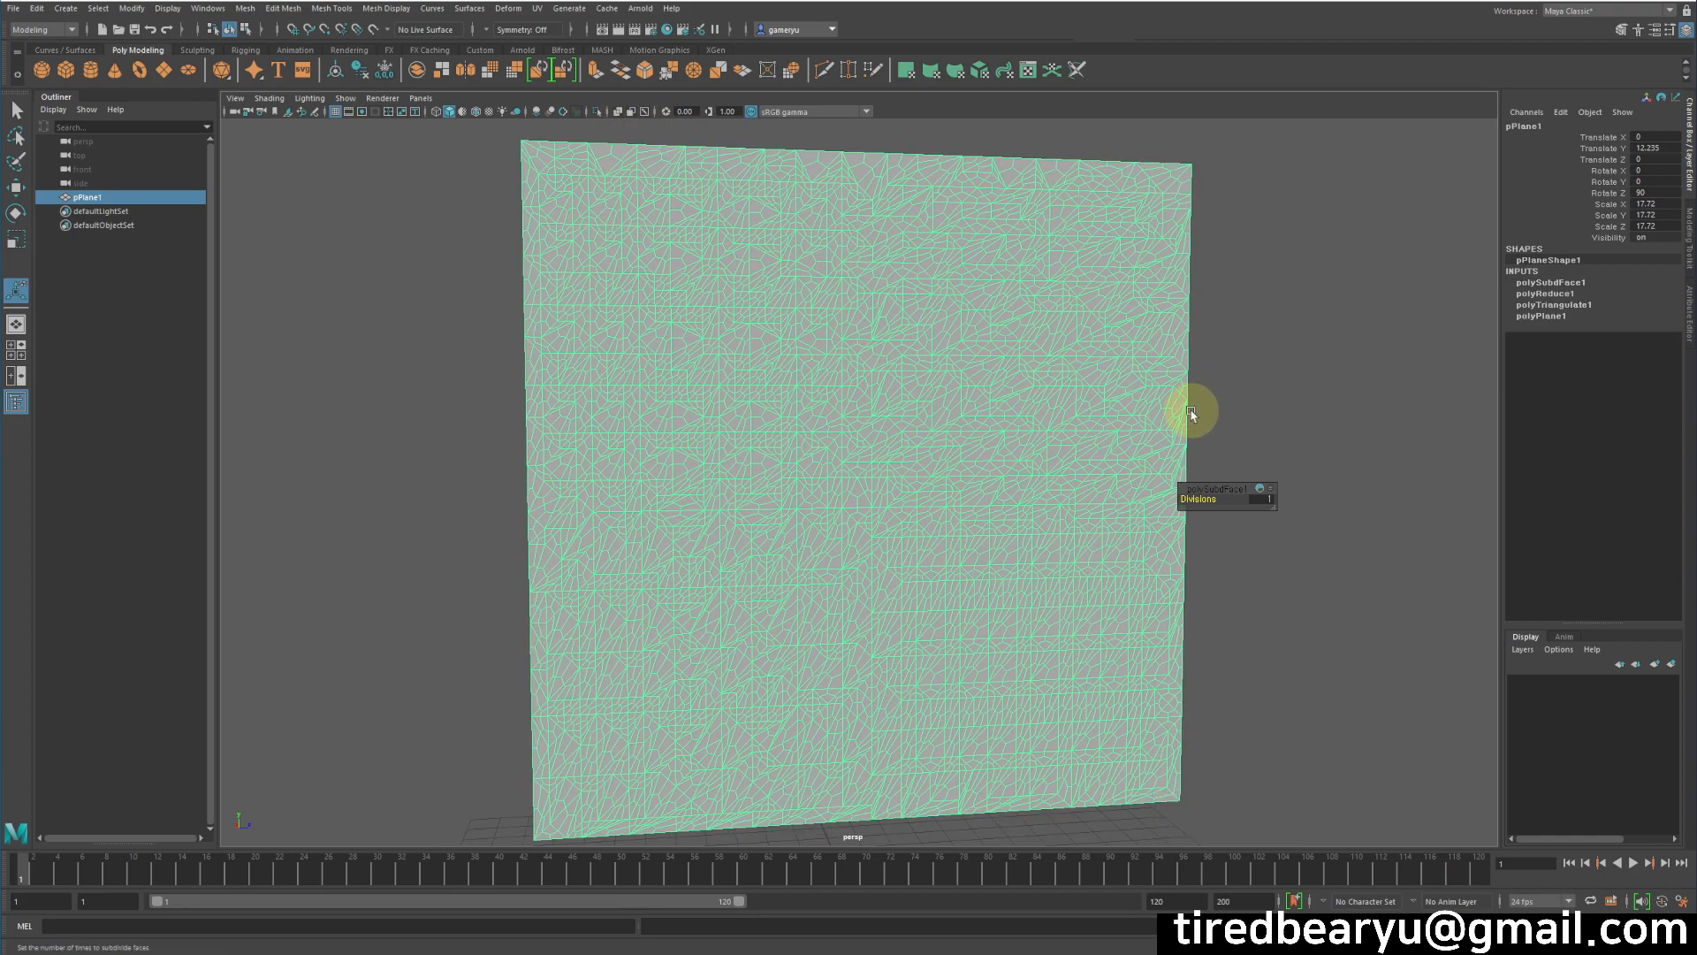
{"action": "left_click", "coordinate": [1225, 434]}
{"action": "middle_click_drag", "start_coordinate": [1226, 435], "coordinate": [1195, 420], "text": "alt"}
{"action": "left_click", "coordinate": [965, 398]}
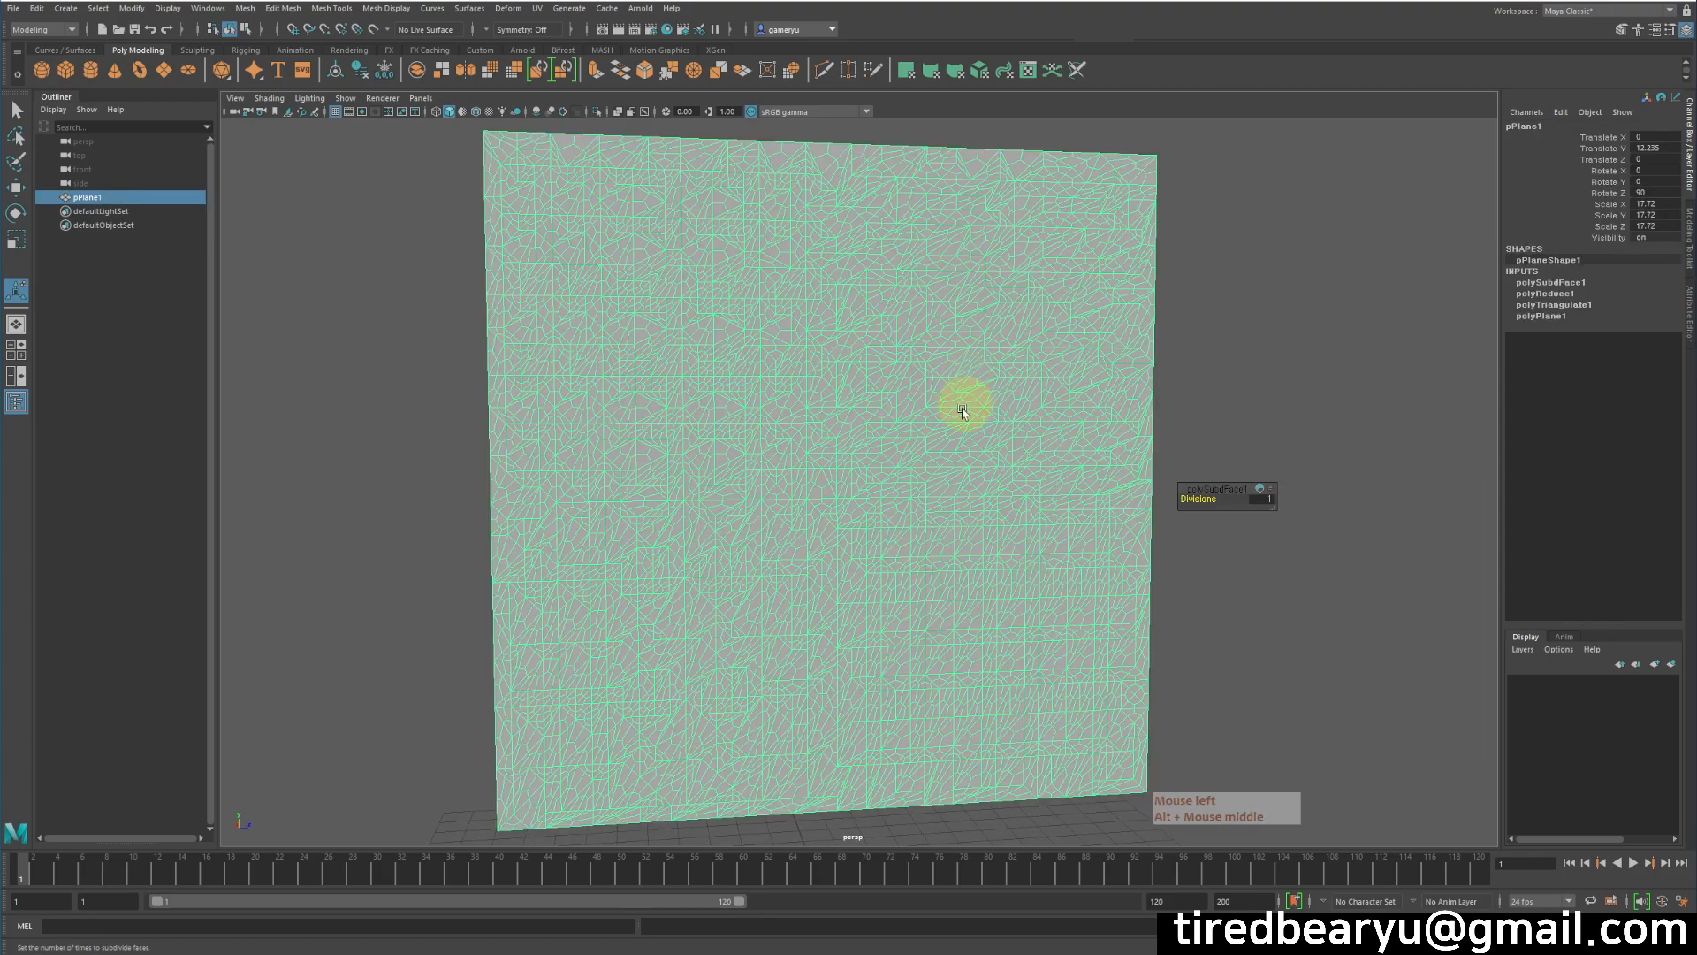
{"action": "left_click_drag", "start_coordinate": [965, 397], "coordinate": [1154, 384], "text": "alt"}
{"action": "left_click", "coordinate": [1214, 369]}
{"action": "left_click", "coordinate": [710, 301]}
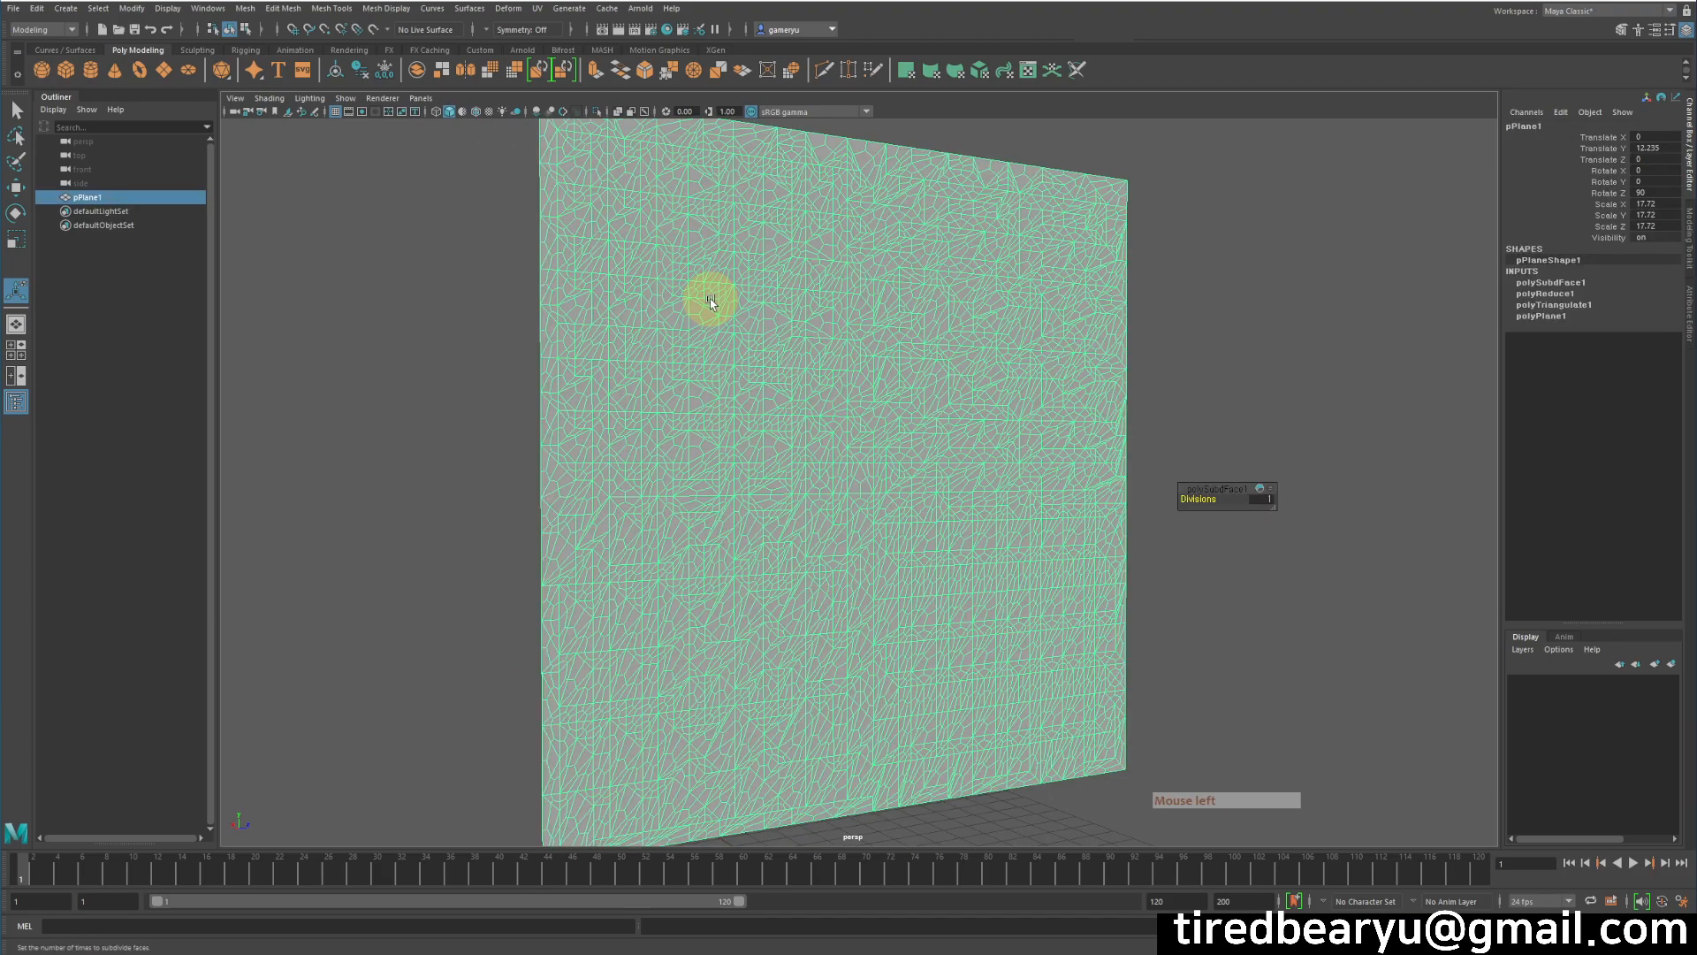
Step: Create a polygon cube, stretch it into a long horizontal bar and place it in front of the plane at mid-height
{"action": "right_click_drag", "start_coordinate": [717, 391], "coordinate": [672, 416], "text": "alt"}
{"action": "left_click", "coordinate": [67, 70]}
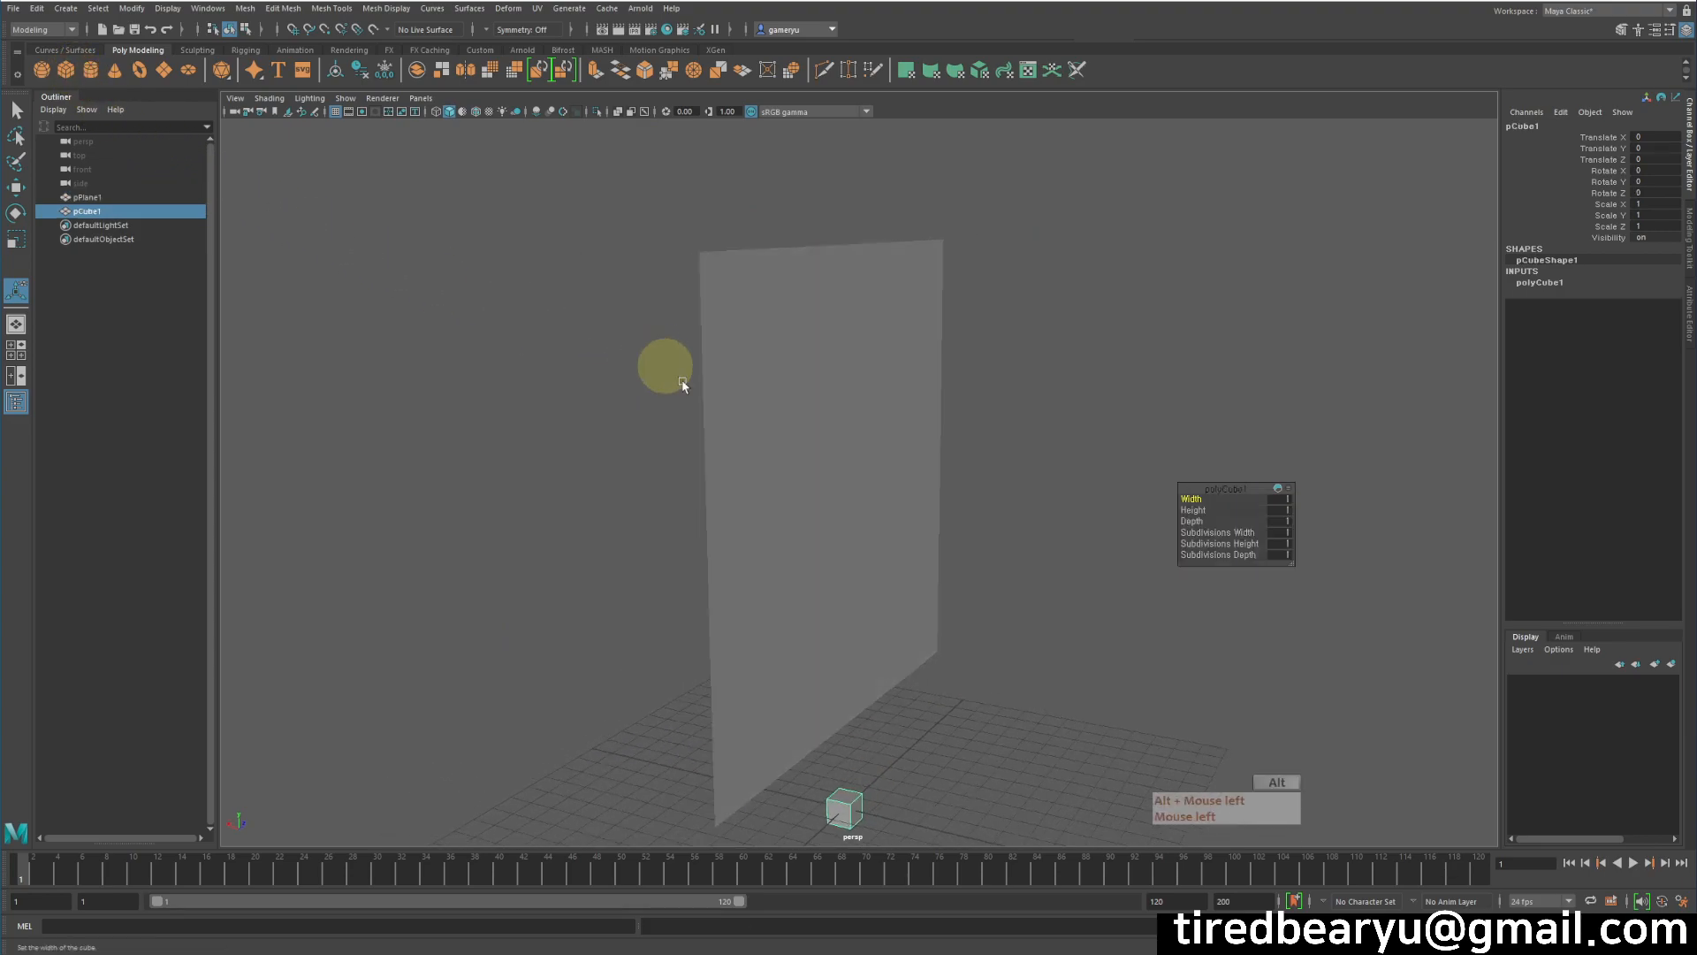
{"action": "key", "text": "w"}
{"action": "left_click_drag", "start_coordinate": [845, 729], "coordinate": [579, 455]}
{"action": "key", "text": "r"}
{"action": "key", "text": "w"}
{"action": "middle_click_drag", "start_coordinate": [672, 521], "coordinate": [819, 550]}
Step: Switch to the FX command set and turn the upright plane into an nCloth object
{"action": "left_click", "coordinate": [727, 489]}
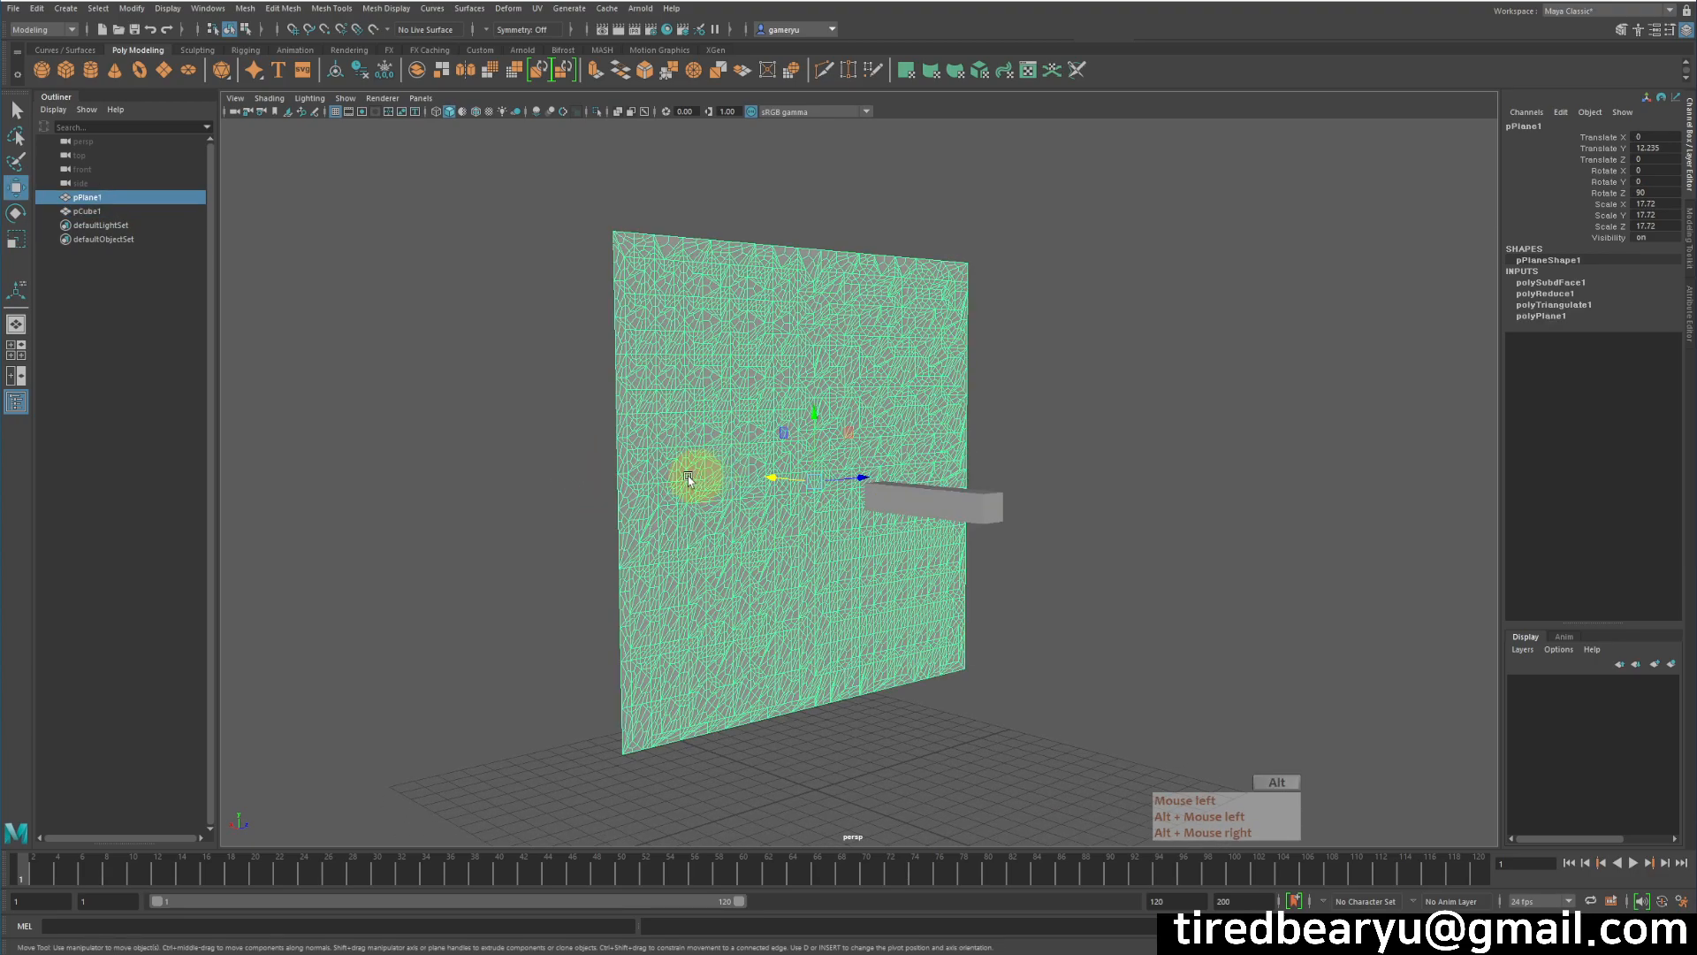
{"action": "right_click_drag", "start_coordinate": [693, 477], "coordinate": [809, 495], "text": "alt"}
{"action": "left_click_drag", "start_coordinate": [809, 495], "coordinate": [820, 475], "text": "alt"}
{"action": "left_click", "coordinate": [870, 152]}
{"action": "left_click", "coordinate": [853, 301]}
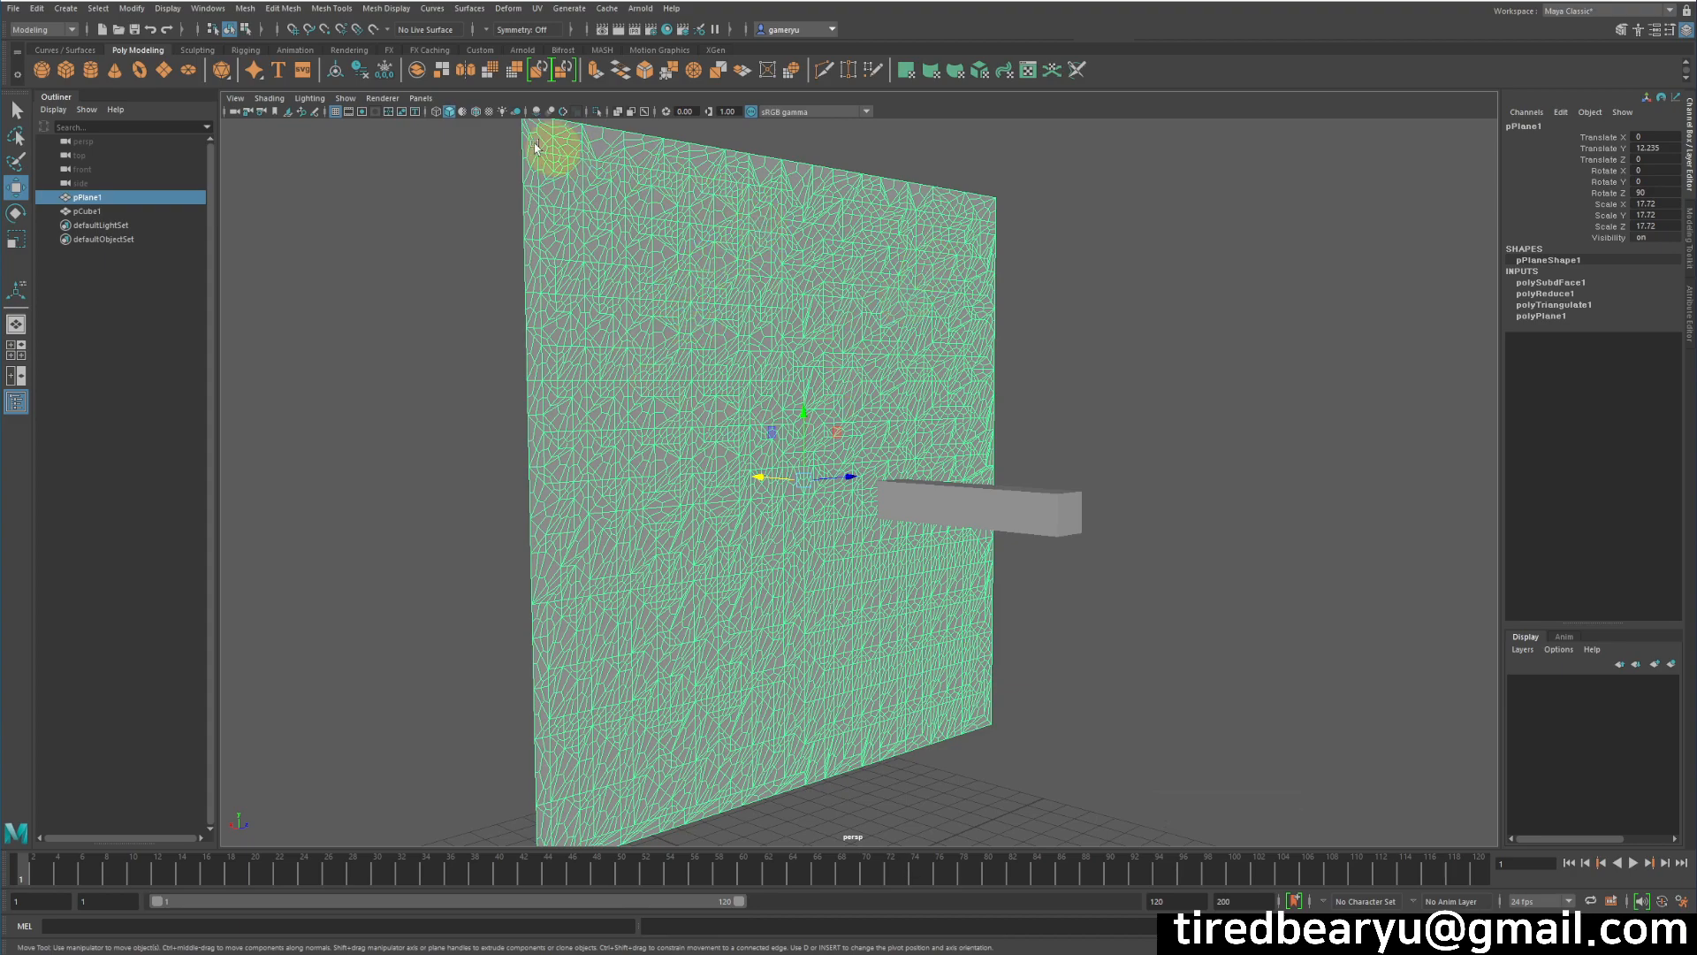
{"action": "left_click", "coordinate": [39, 29]}
{"action": "left_click", "coordinate": [43, 86]}
{"action": "left_click", "coordinate": [325, 9]}
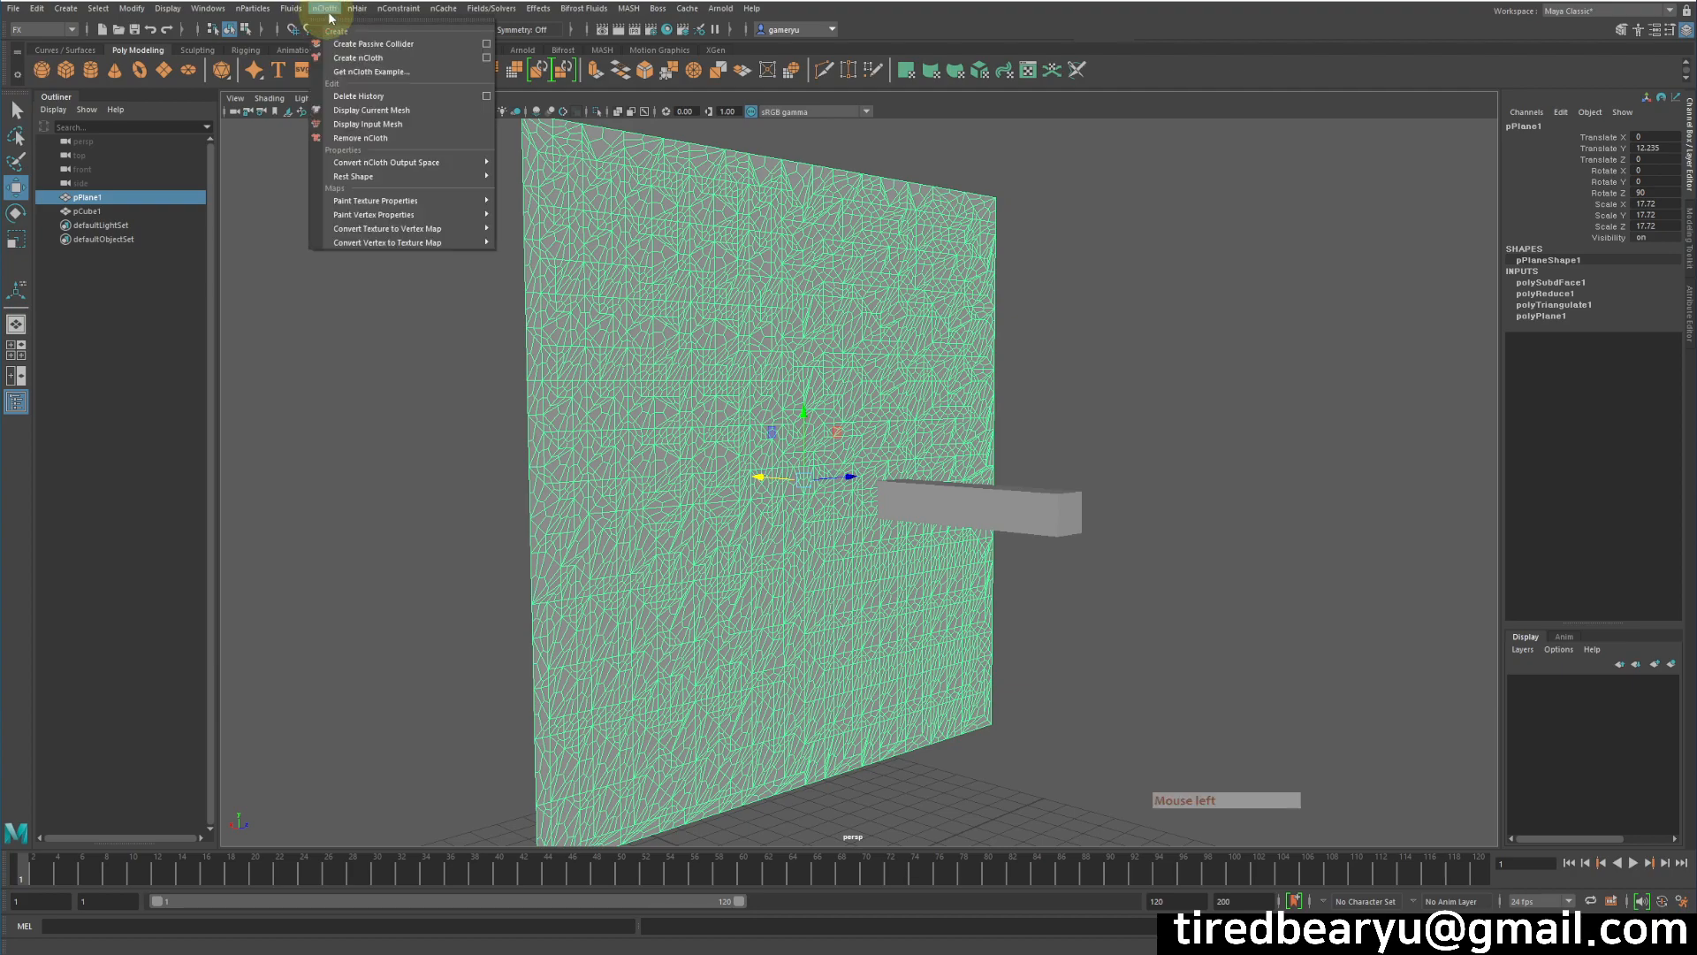
{"action": "left_click", "coordinate": [336, 18]}
{"action": "left_click_drag", "start_coordinate": [770, 72], "coordinate": [1089, 117]}
{"action": "middle_click_drag", "start_coordinate": [751, 272], "coordinate": [689, 265], "text": "alt"}
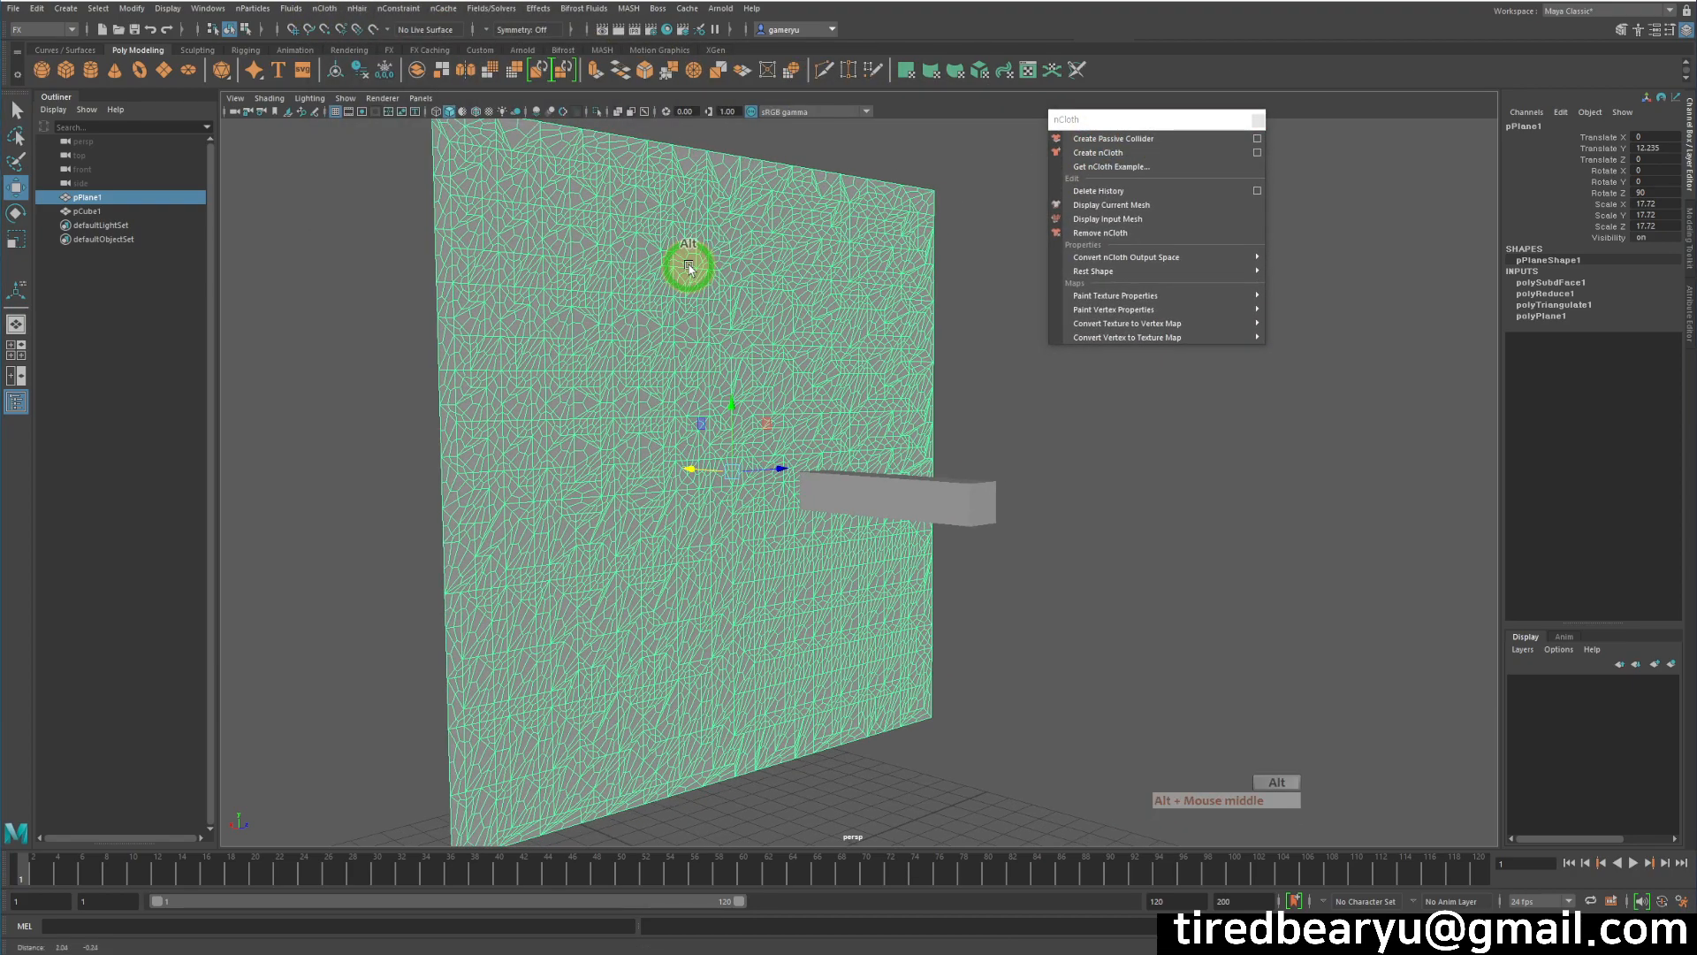
{"action": "left_click", "coordinate": [1118, 161]}
Step: Play the cloth simulation briefly, return to the first frame and select the cloth plane
{"action": "mouse_move", "coordinate": [946, 481]}
{"action": "left_mouse_down", "text": "alt"}
{"action": "mouse_move", "coordinate": [973, 481]}
{"action": "mouse_move", "coordinate": [1017, 522]}
{"action": "mouse_move", "coordinate": [1004, 587]}
{"action": "left_mouse_up", "text": "alt"}
{"action": "left_click", "coordinate": [1634, 873]}
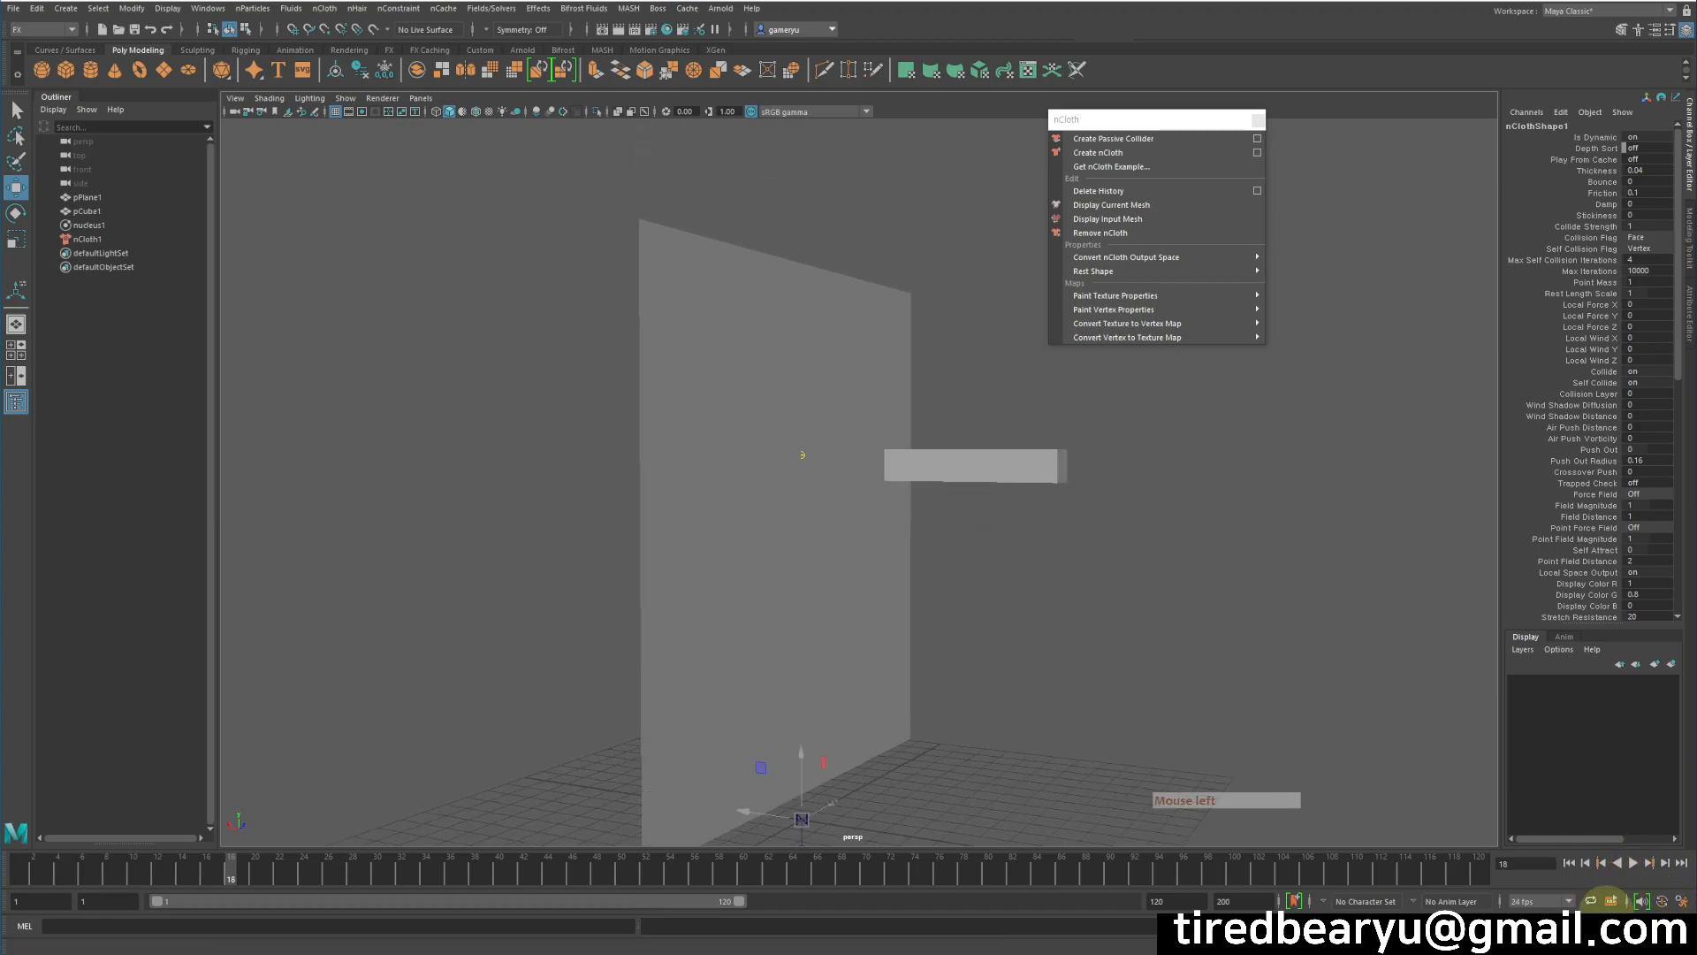
{"action": "left_click", "coordinate": [1572, 864]}
{"action": "left_click_drag", "start_coordinate": [1030, 565], "coordinate": [964, 579], "text": "alt"}
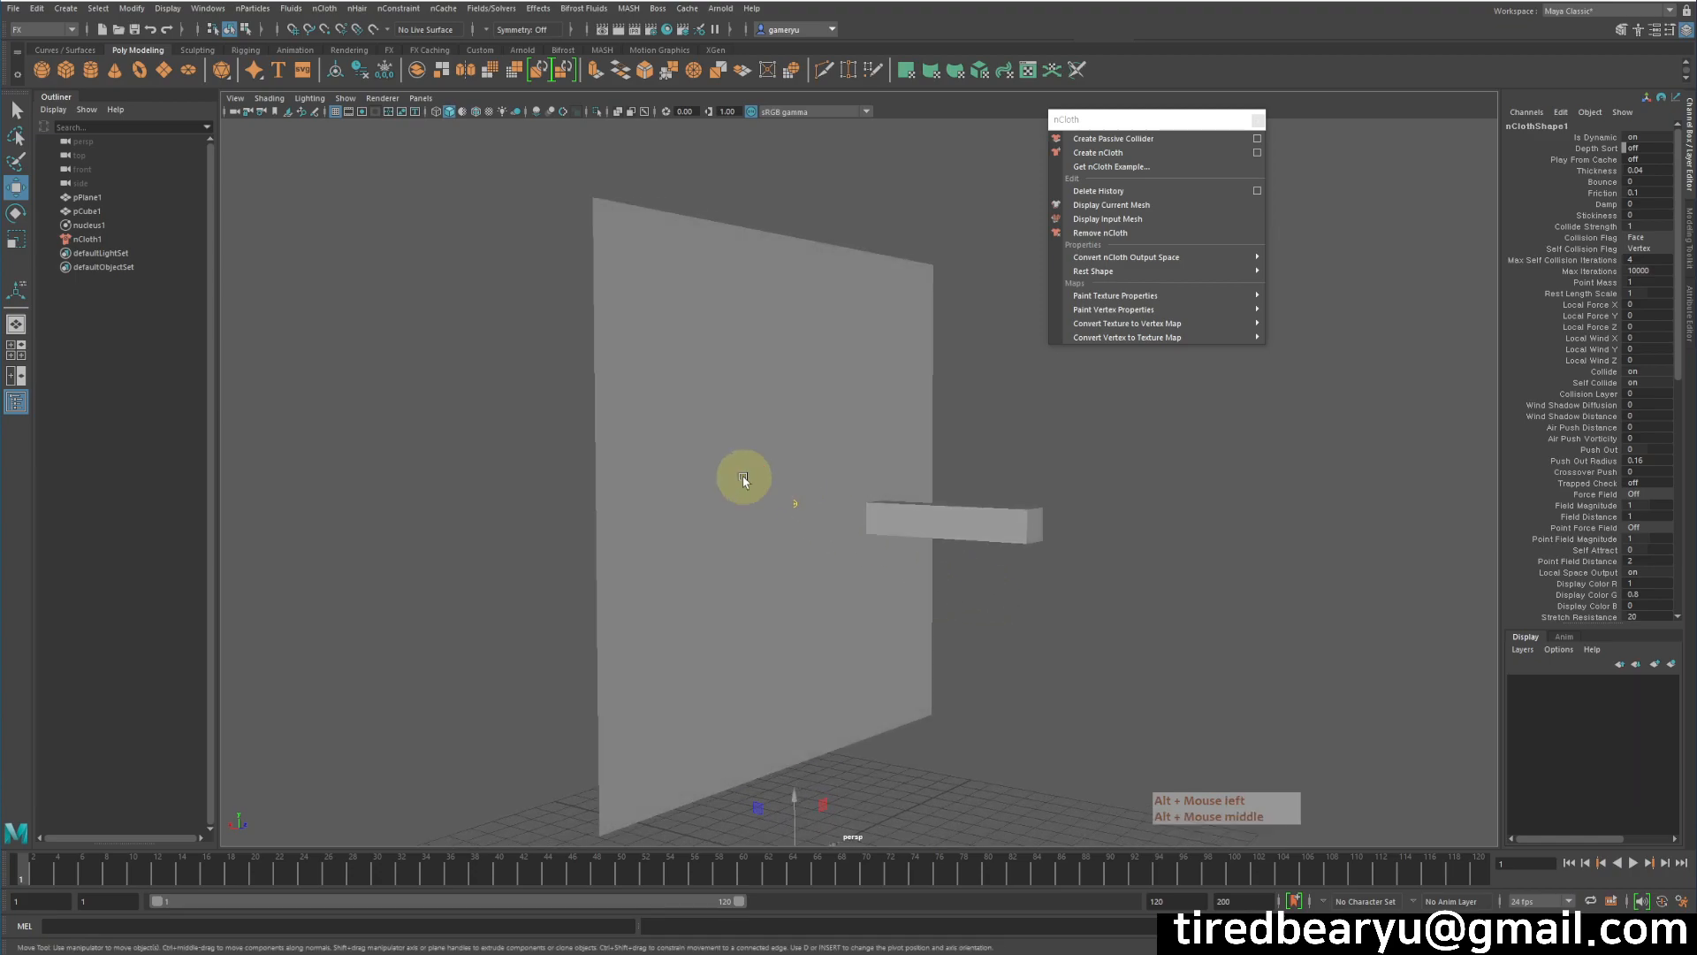
{"action": "left_click", "coordinate": [742, 477]}
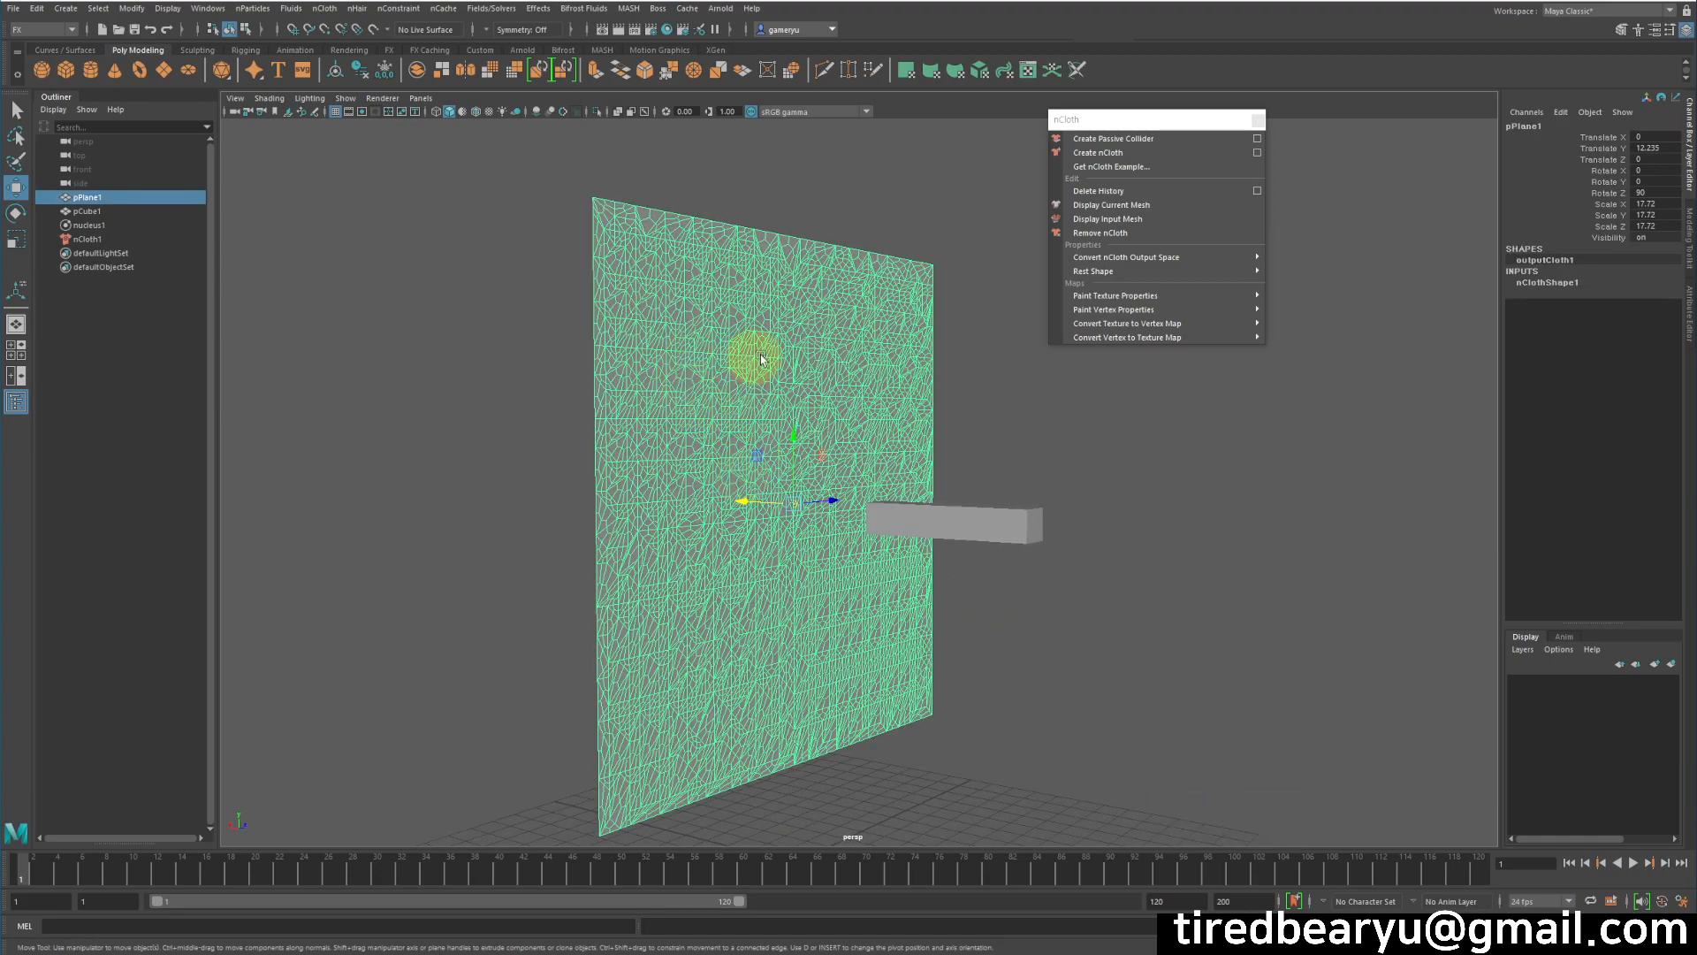
Step: Detach the nConstraint commands into a floating window beside the cloth plane
{"action": "left_click", "coordinate": [398, 9]}
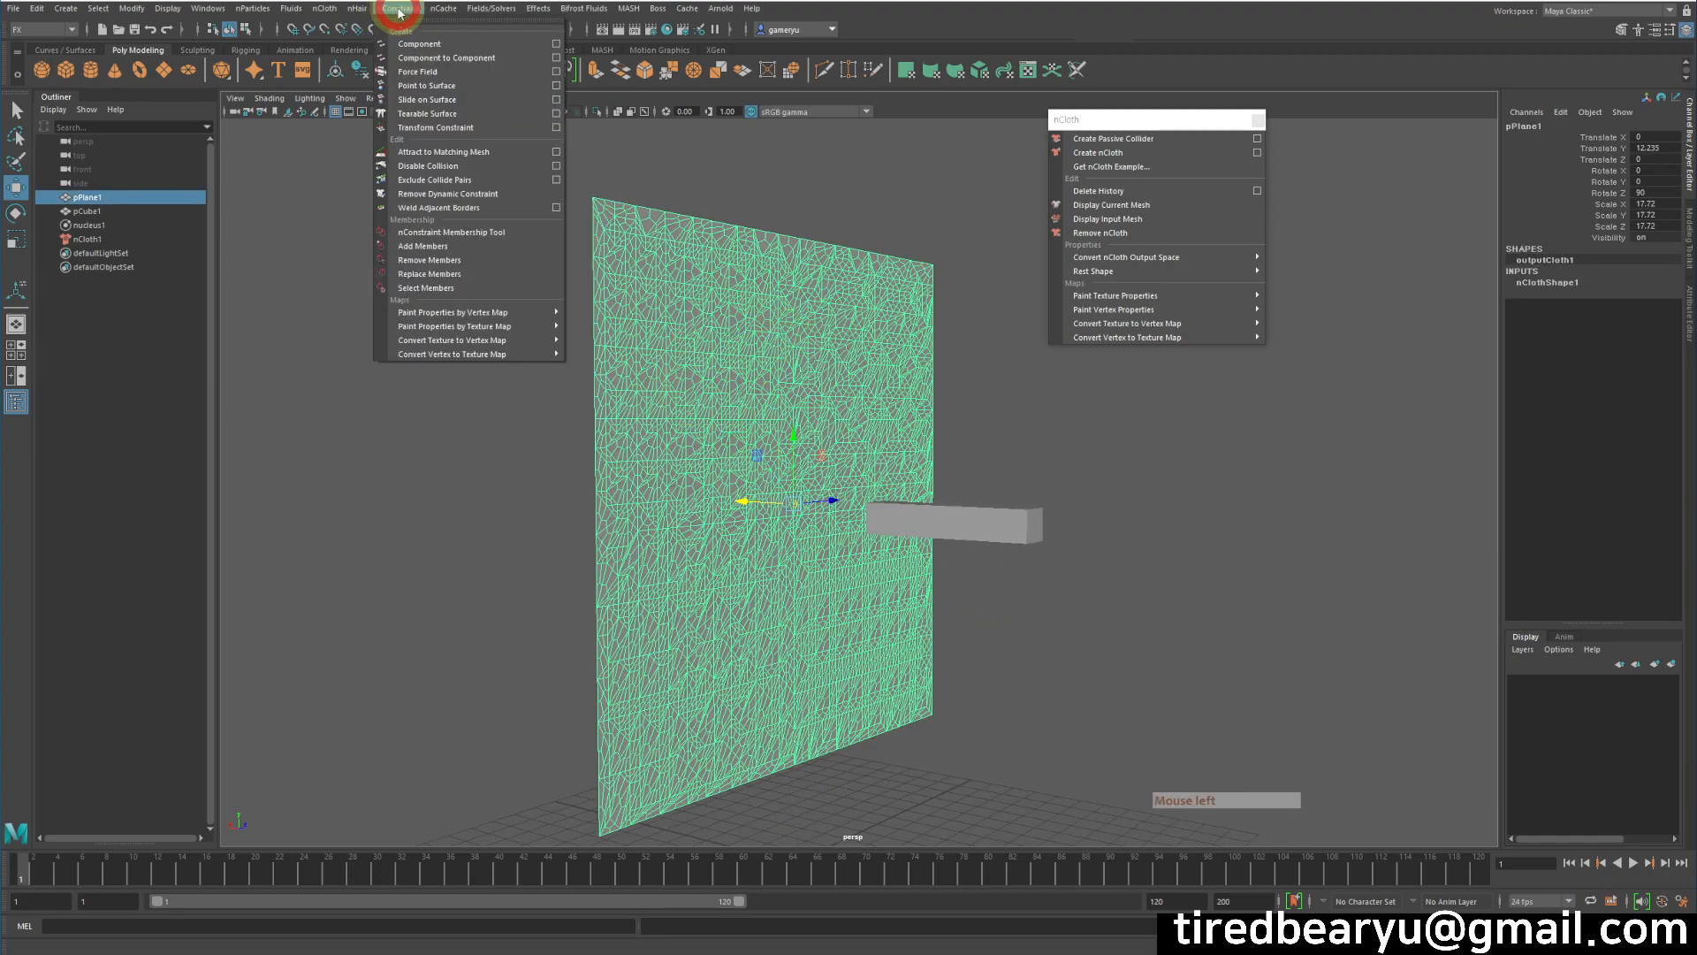
{"action": "left_click", "coordinate": [412, 18]}
{"action": "left_click_drag", "start_coordinate": [416, 23], "coordinate": [1322, 403]}
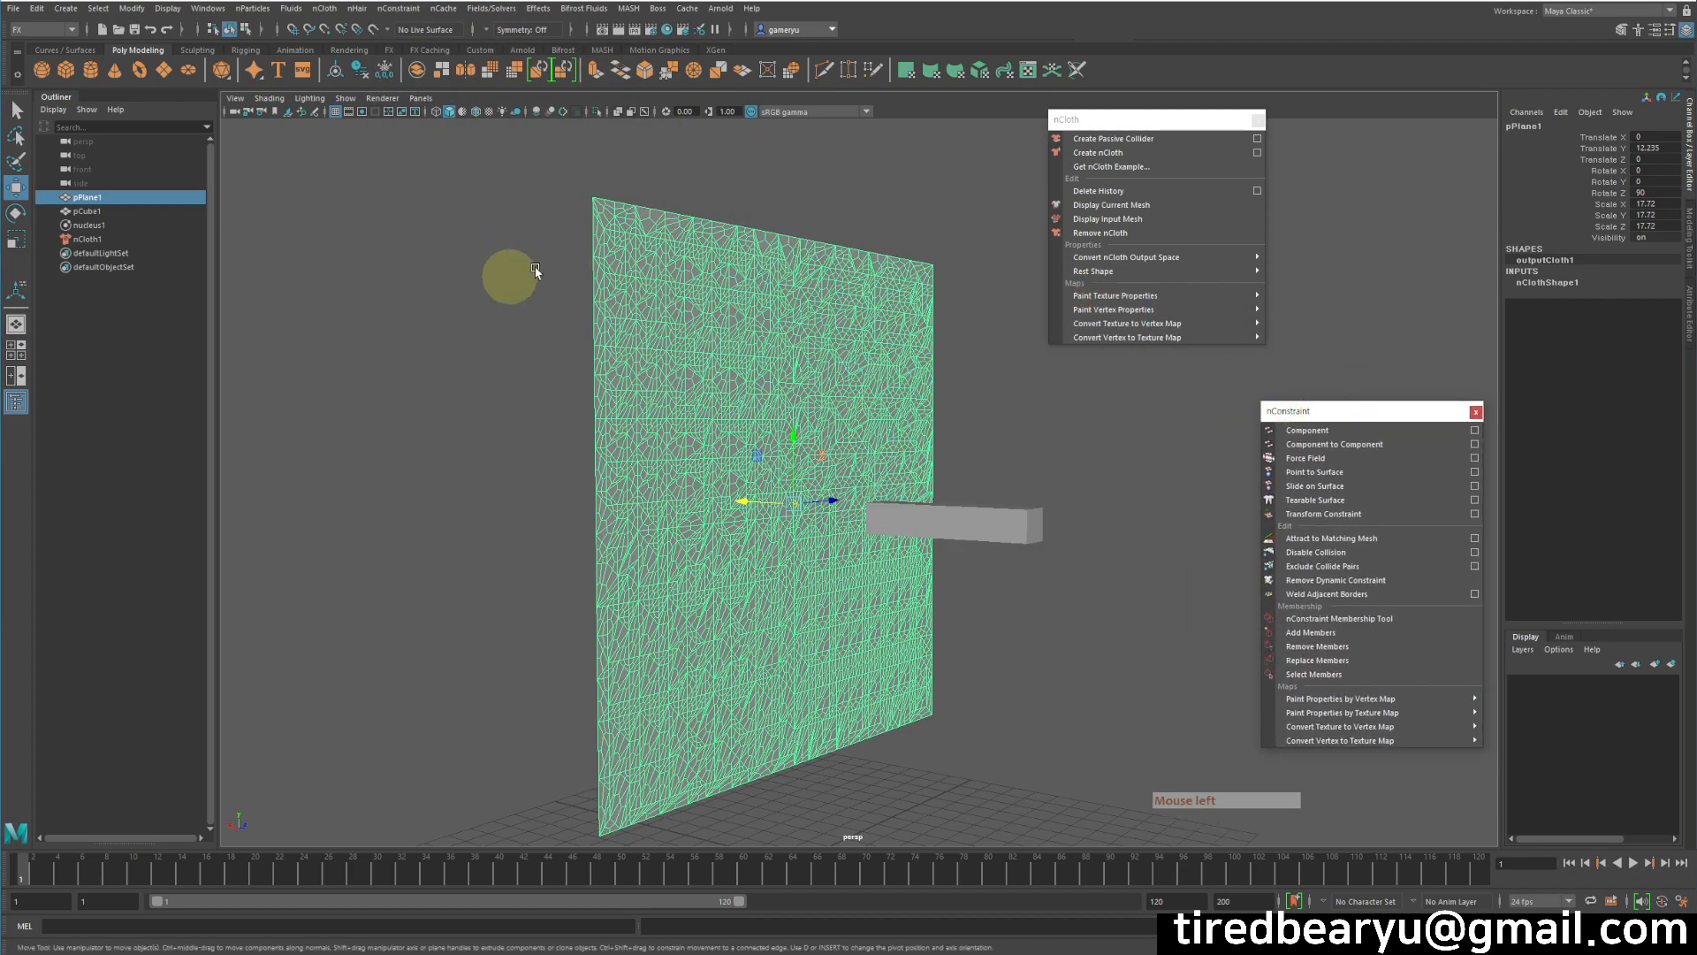
Step: Select the cloth plane's outer border edges and convert the selection to vertices
{"action": "left_click_drag", "start_coordinate": [771, 484], "coordinate": [705, 350], "text": "alt"}
{"action": "right_click_drag", "start_coordinate": [705, 350], "coordinate": [705, 311]}
{"action": "left_click", "coordinate": [633, 218]}
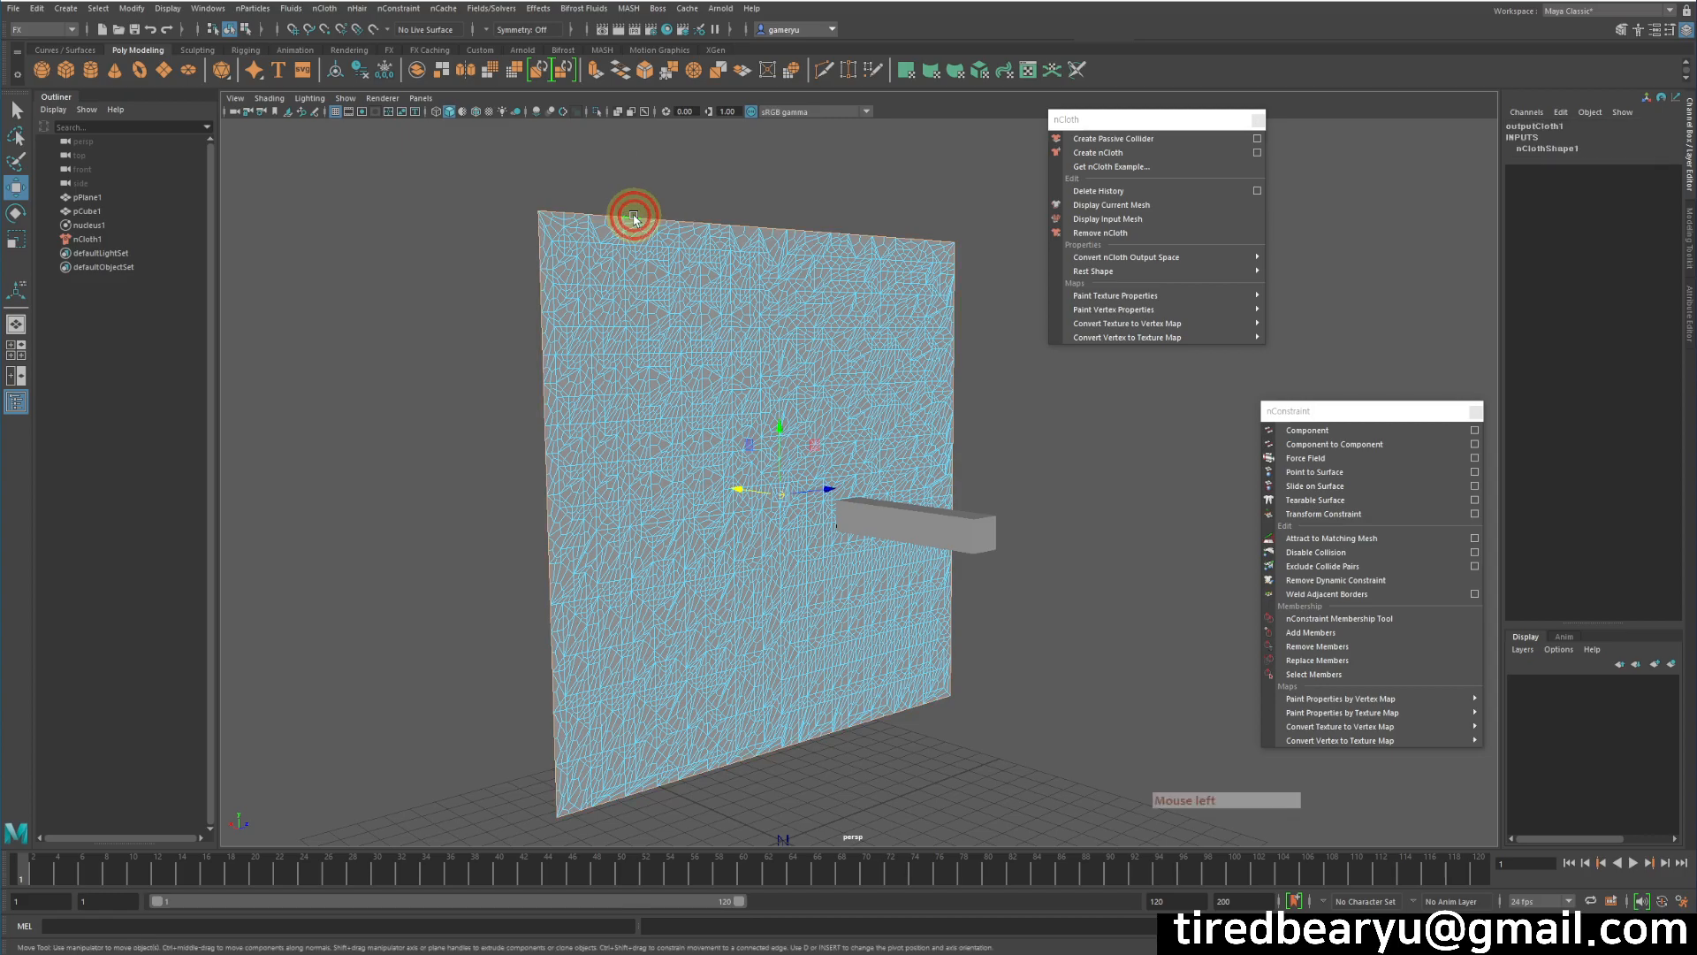
{"action": "mouse_move", "coordinate": [807, 398]}
{"action": "left_mouse_down", "text": "alt"}
{"action": "mouse_move", "coordinate": [802, 439]}
{"action": "mouse_move", "coordinate": [833, 419]}
{"action": "left_mouse_up", "text": "alt"}
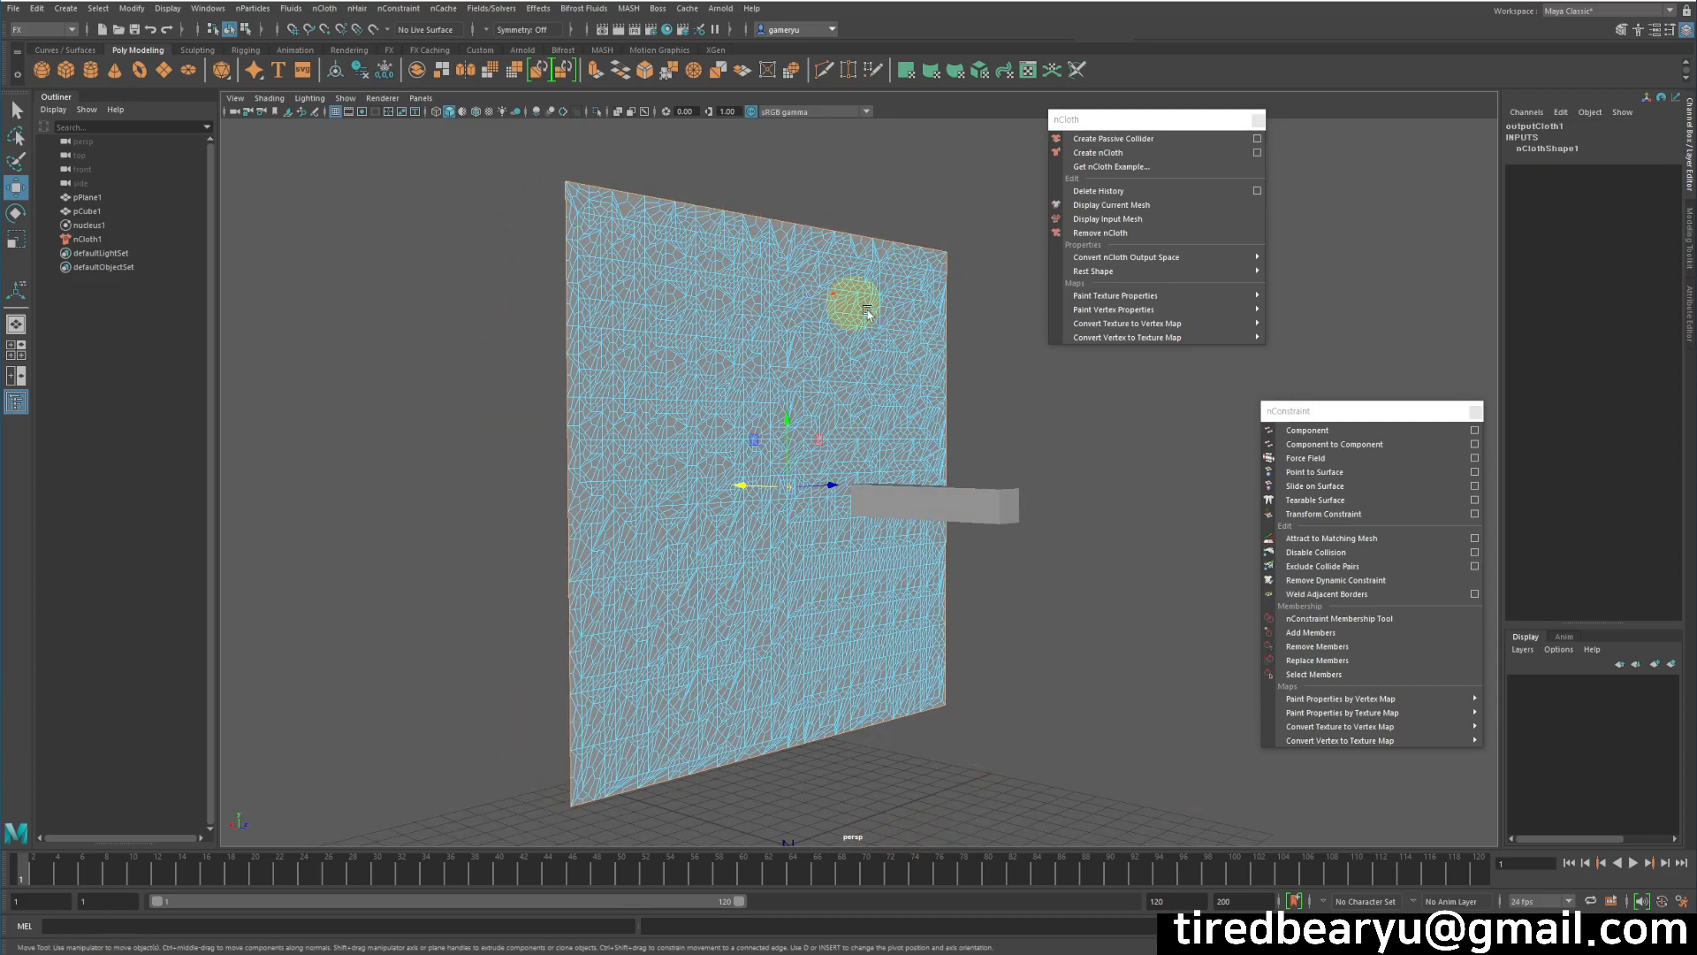
{"action": "left_click_drag", "start_coordinate": [916, 356], "coordinate": [921, 375], "text": "alt"}
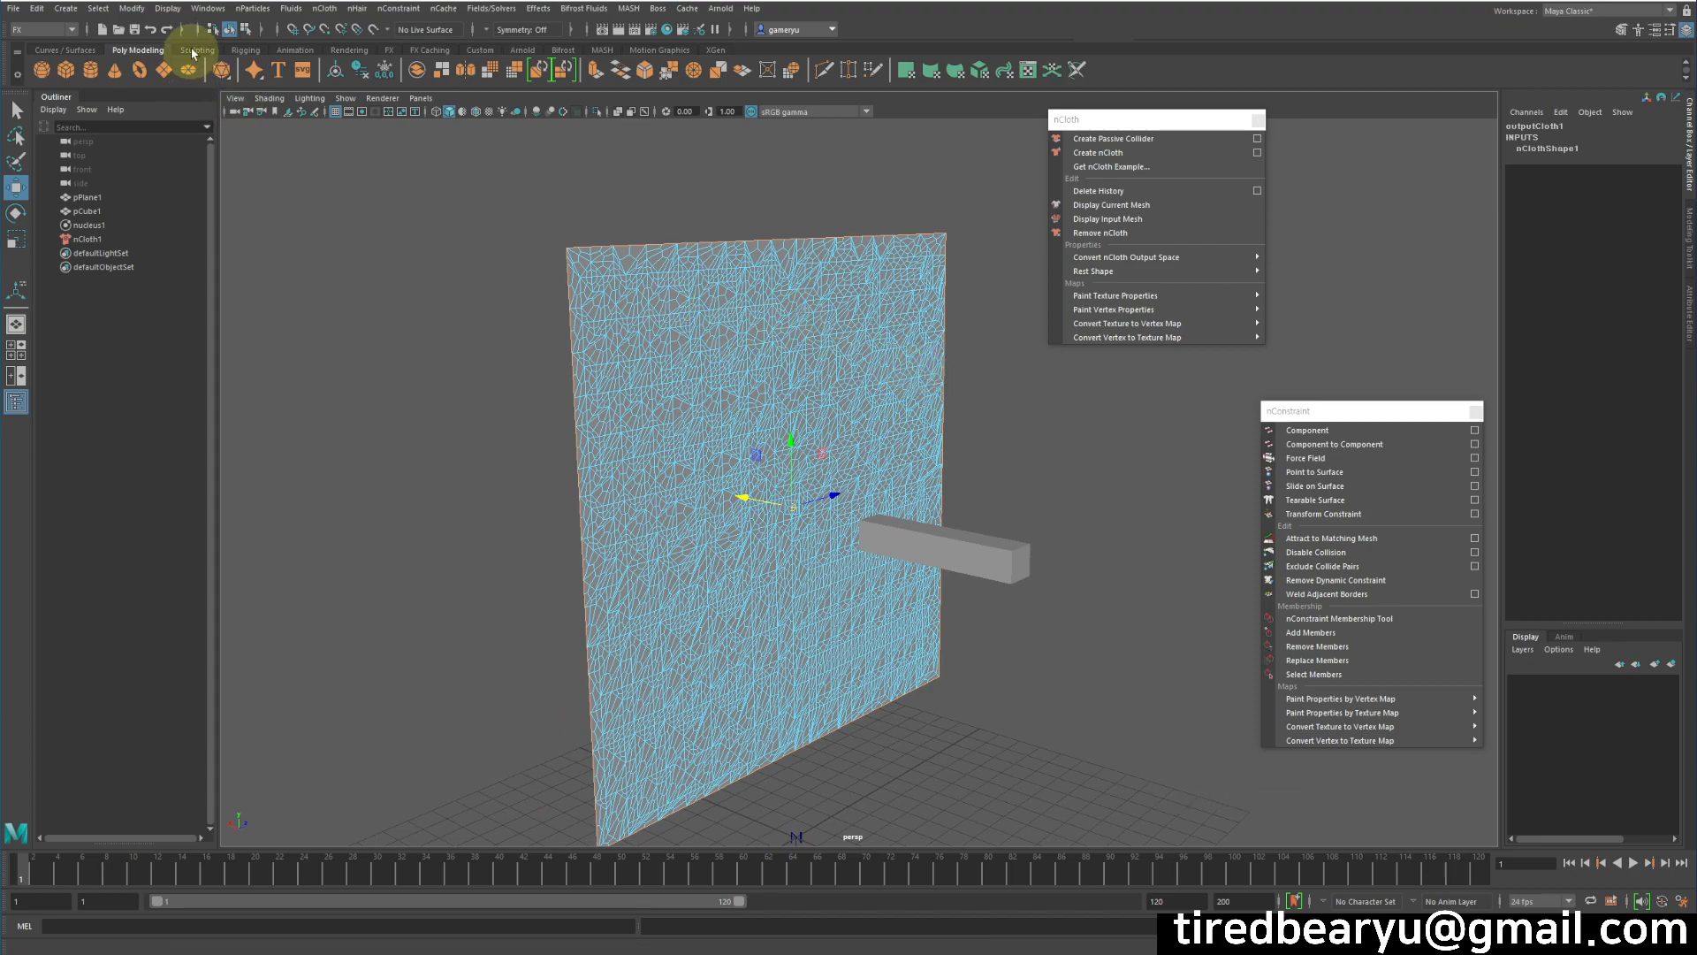
{"action": "left_click", "coordinate": [111, 8]}
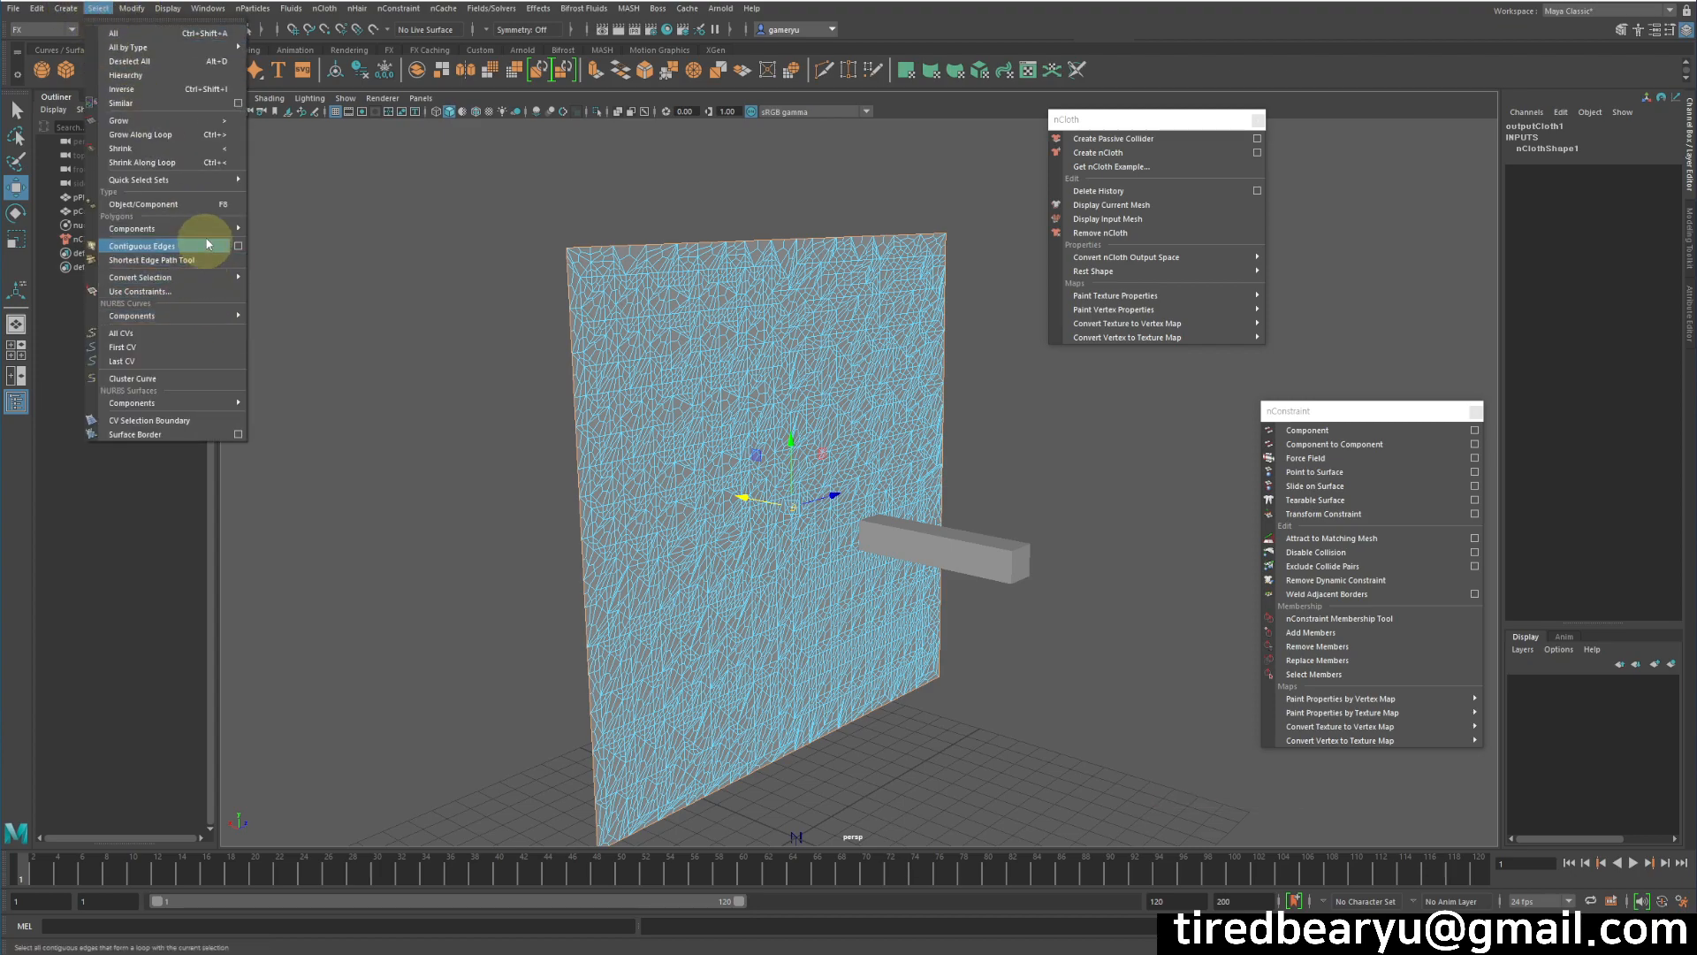
{"action": "mouse_move", "coordinate": [215, 181]}
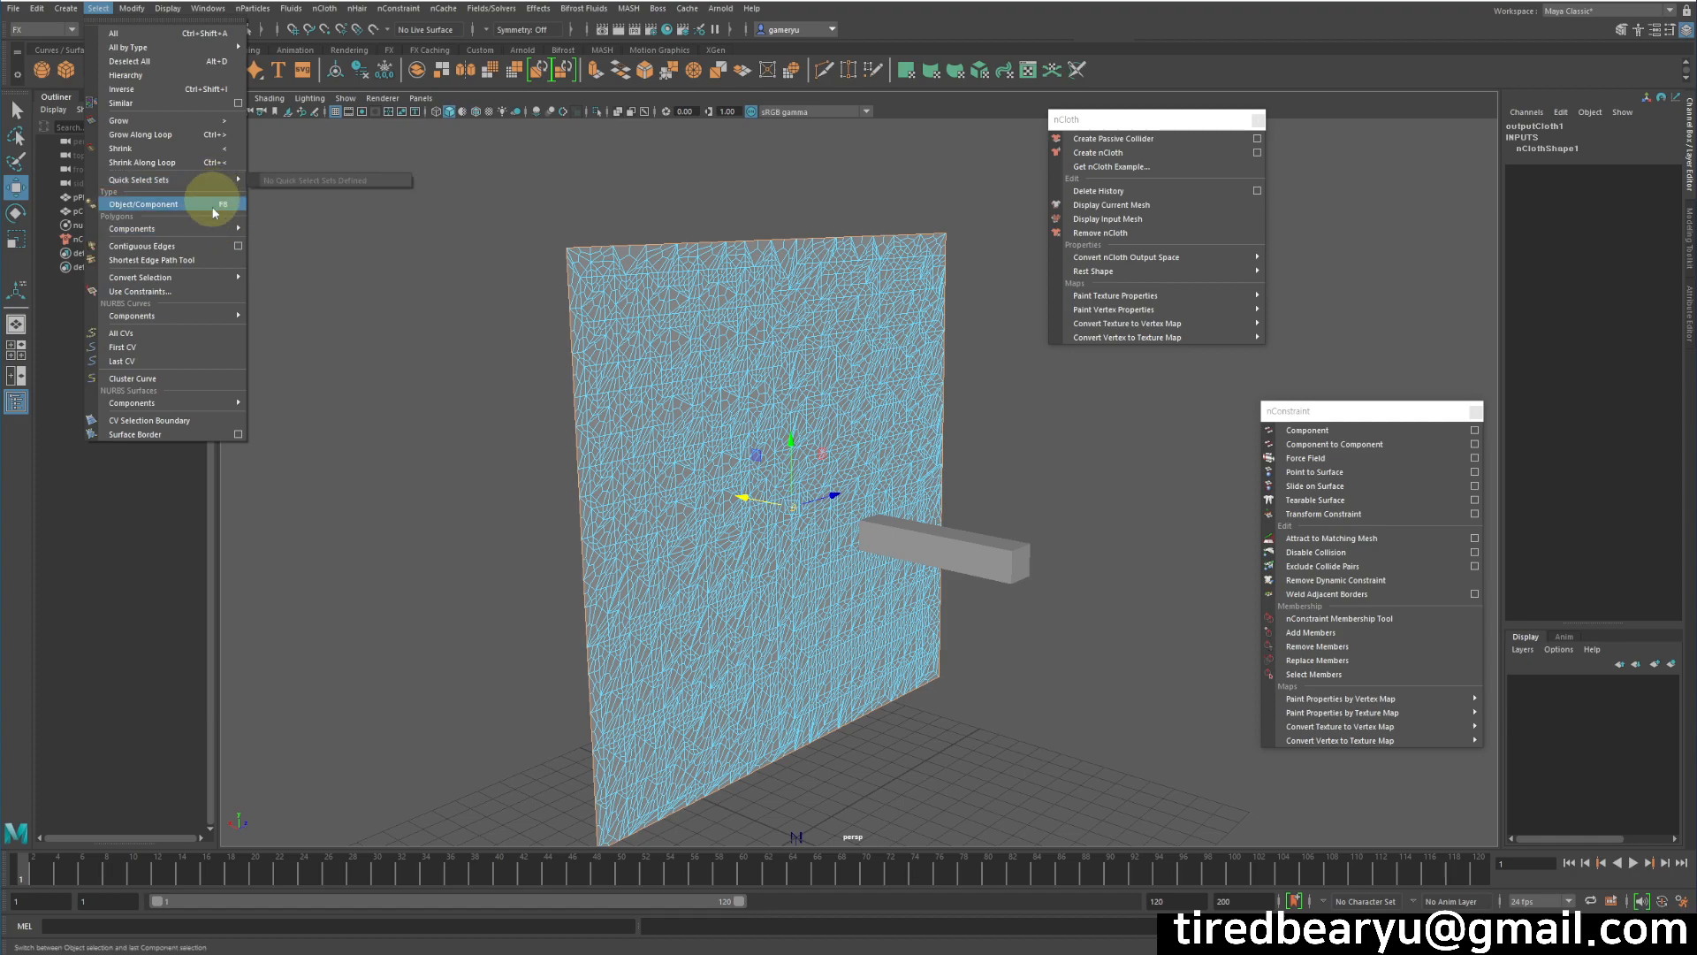
{"action": "mouse_move", "coordinate": [234, 279]}
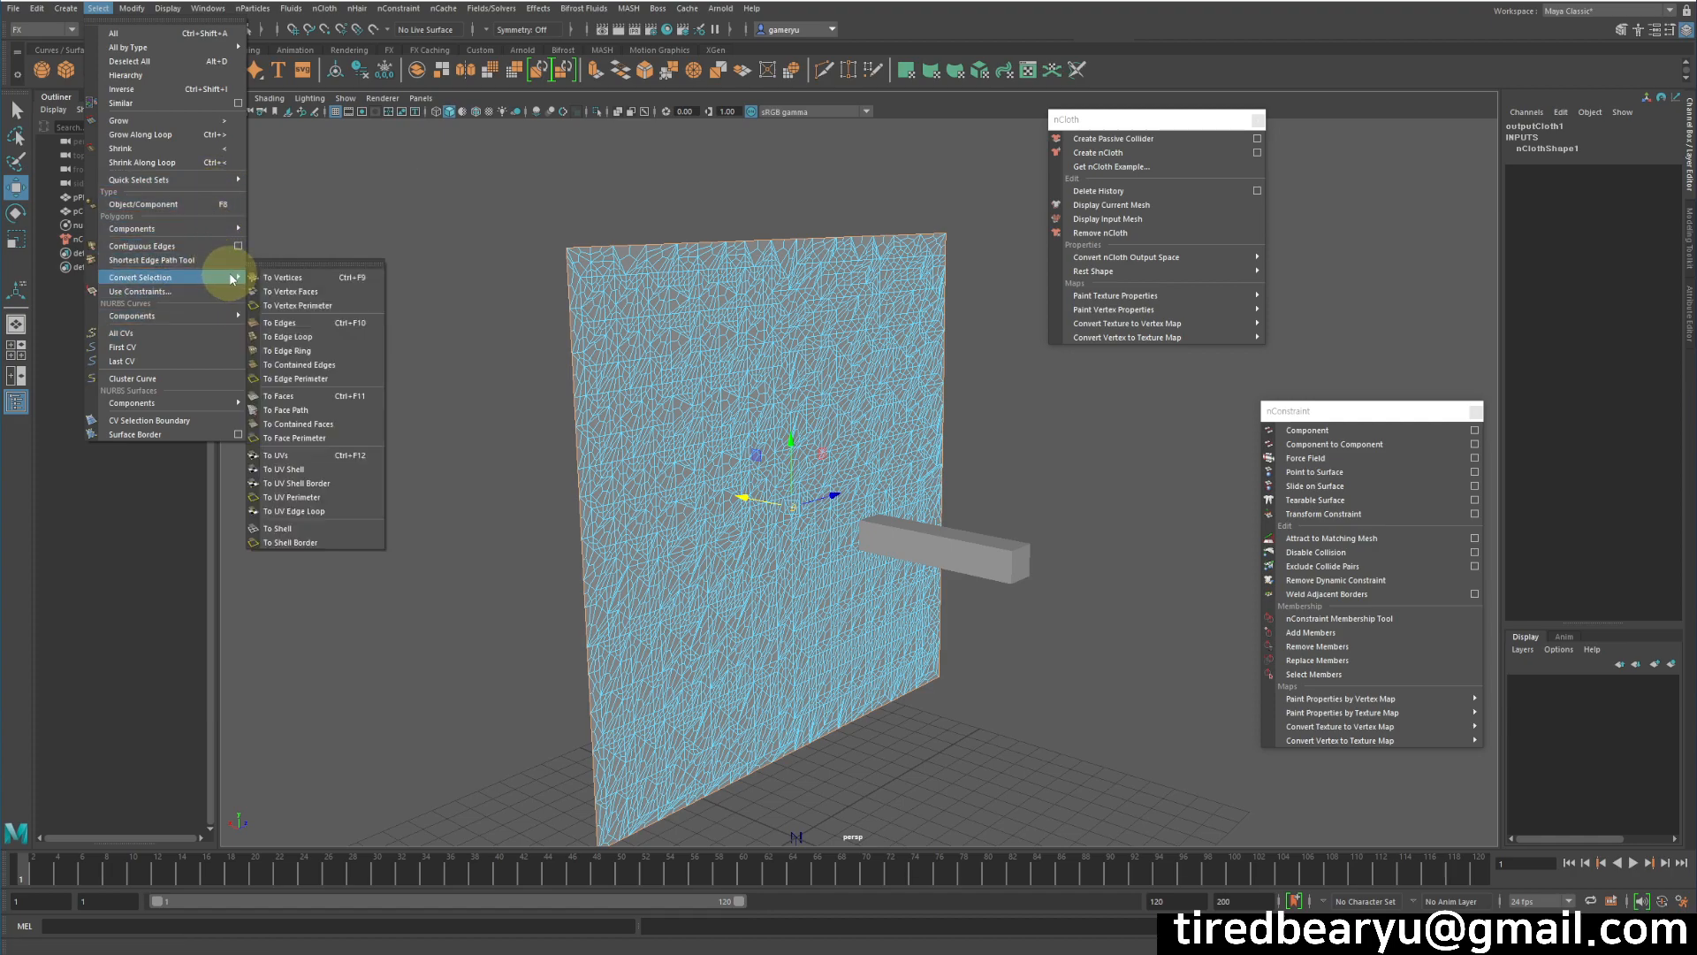
{"action": "left_click", "coordinate": [297, 278]}
{"action": "left_click_drag", "start_coordinate": [836, 677], "coordinate": [808, 642], "text": "alt"}
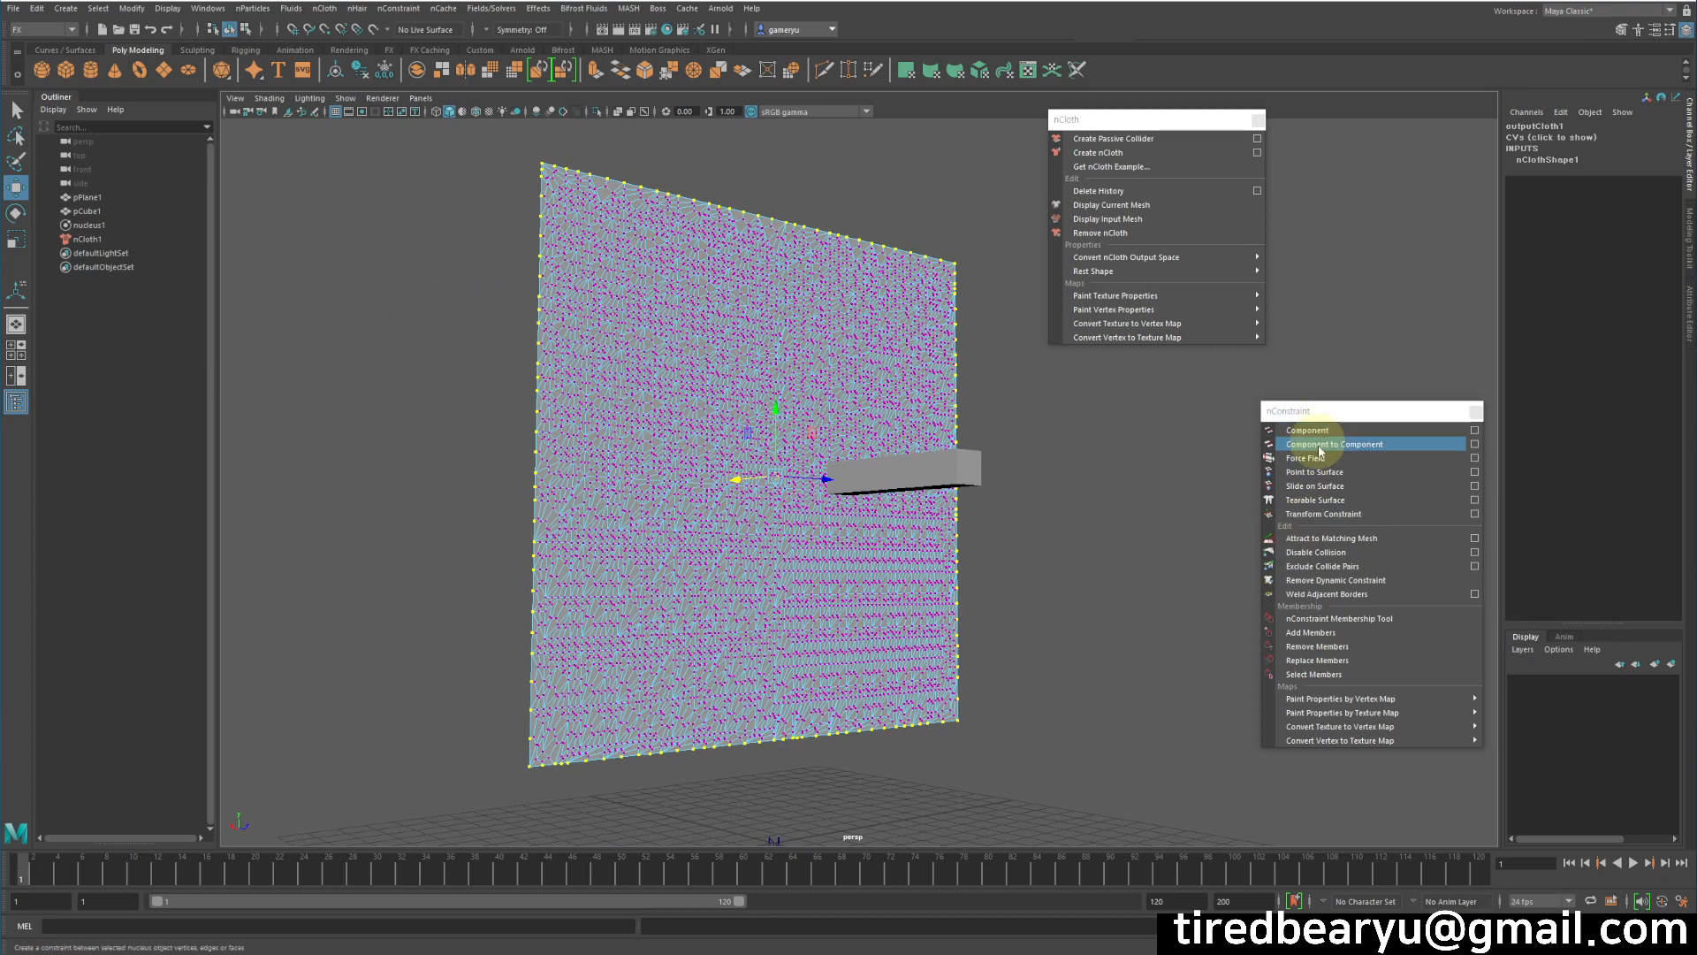
Step: Pin the selected border vertices of the cloth with a Transform Constraint
{"action": "left_click", "coordinate": [1363, 512]}
{"action": "right_click_drag", "start_coordinate": [1080, 549], "coordinate": [1012, 542], "text": "alt"}
{"action": "left_click_drag", "start_coordinate": [1011, 542], "coordinate": [673, 304], "text": "alt"}
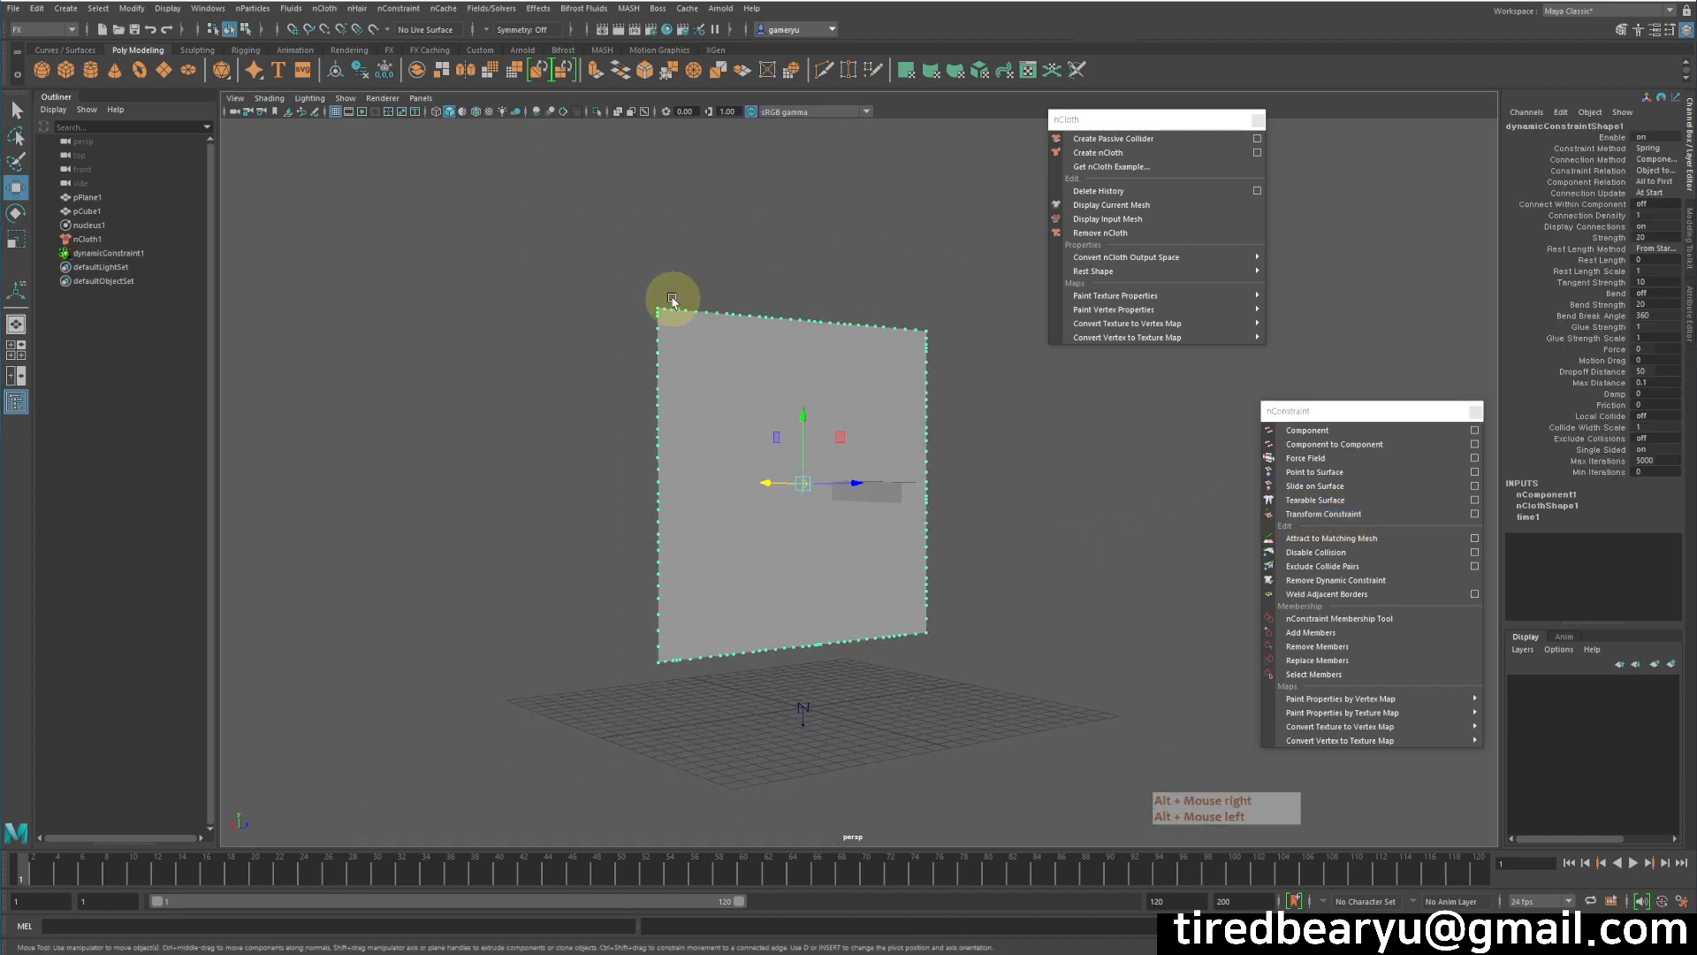
{"action": "left_click_drag", "start_coordinate": [701, 672], "coordinate": [727, 664], "text": "alt"}
{"action": "right_click_drag", "start_coordinate": [727, 664], "coordinate": [947, 695], "text": "alt"}
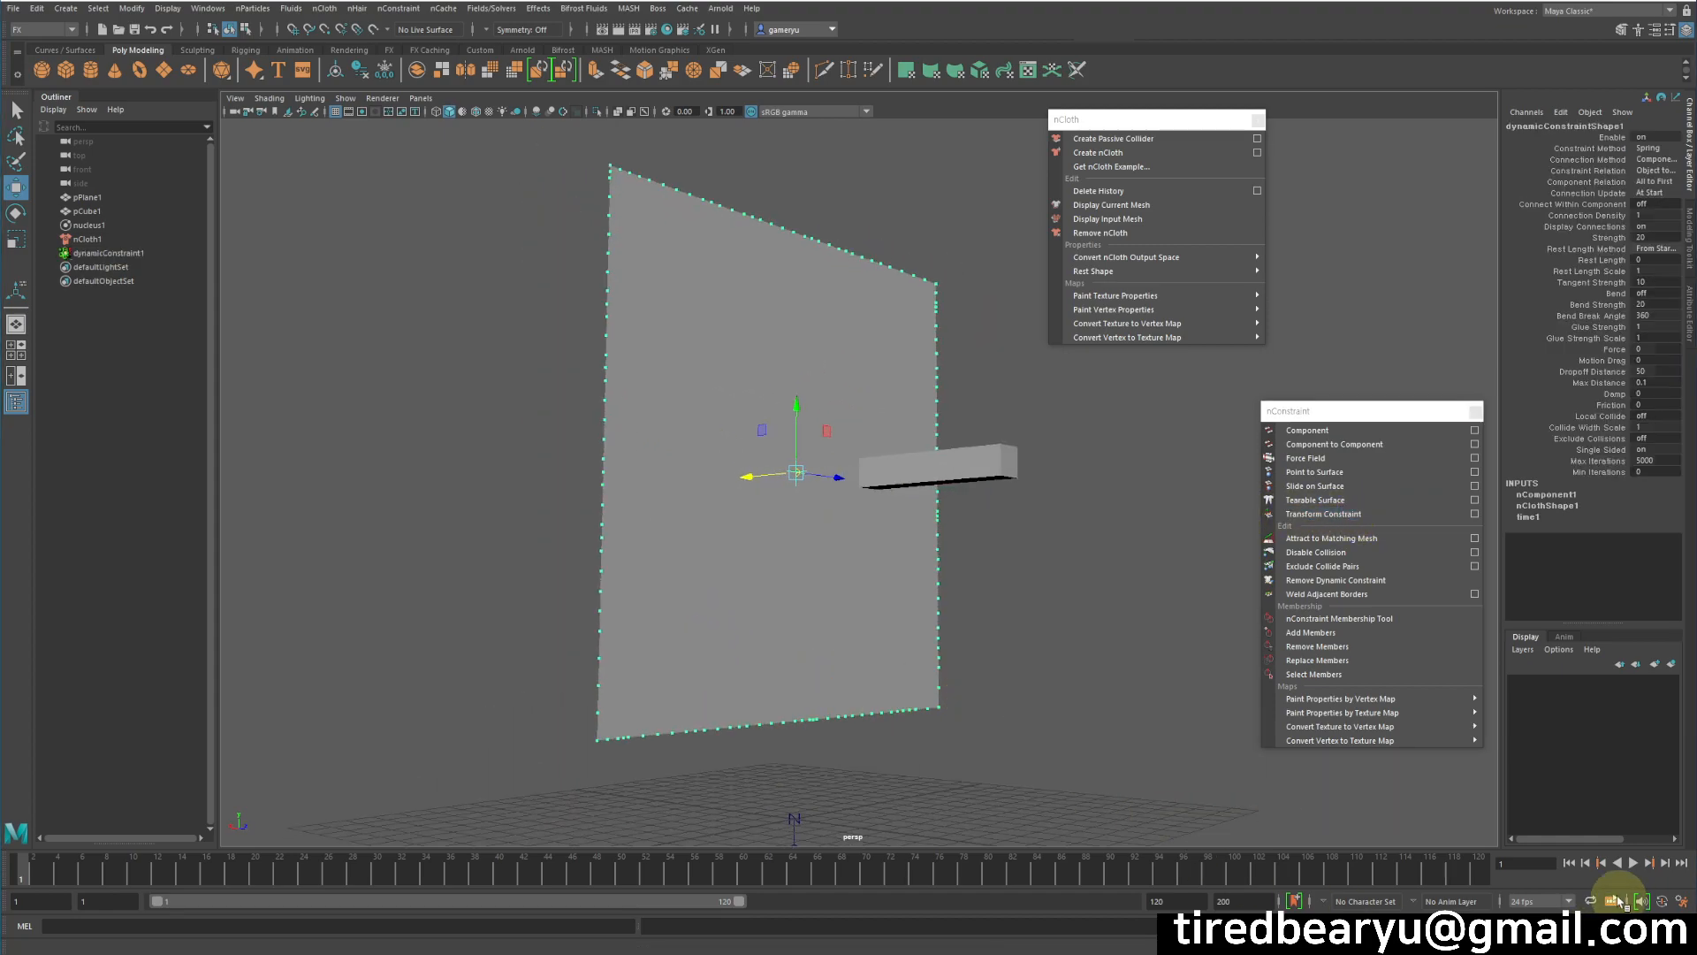
Step: Play the simulation to check the pinned cloth, then select the cloth plane and return to the first frame
{"action": "left_click", "coordinate": [1632, 863]}
{"action": "left_click", "coordinate": [706, 595]}
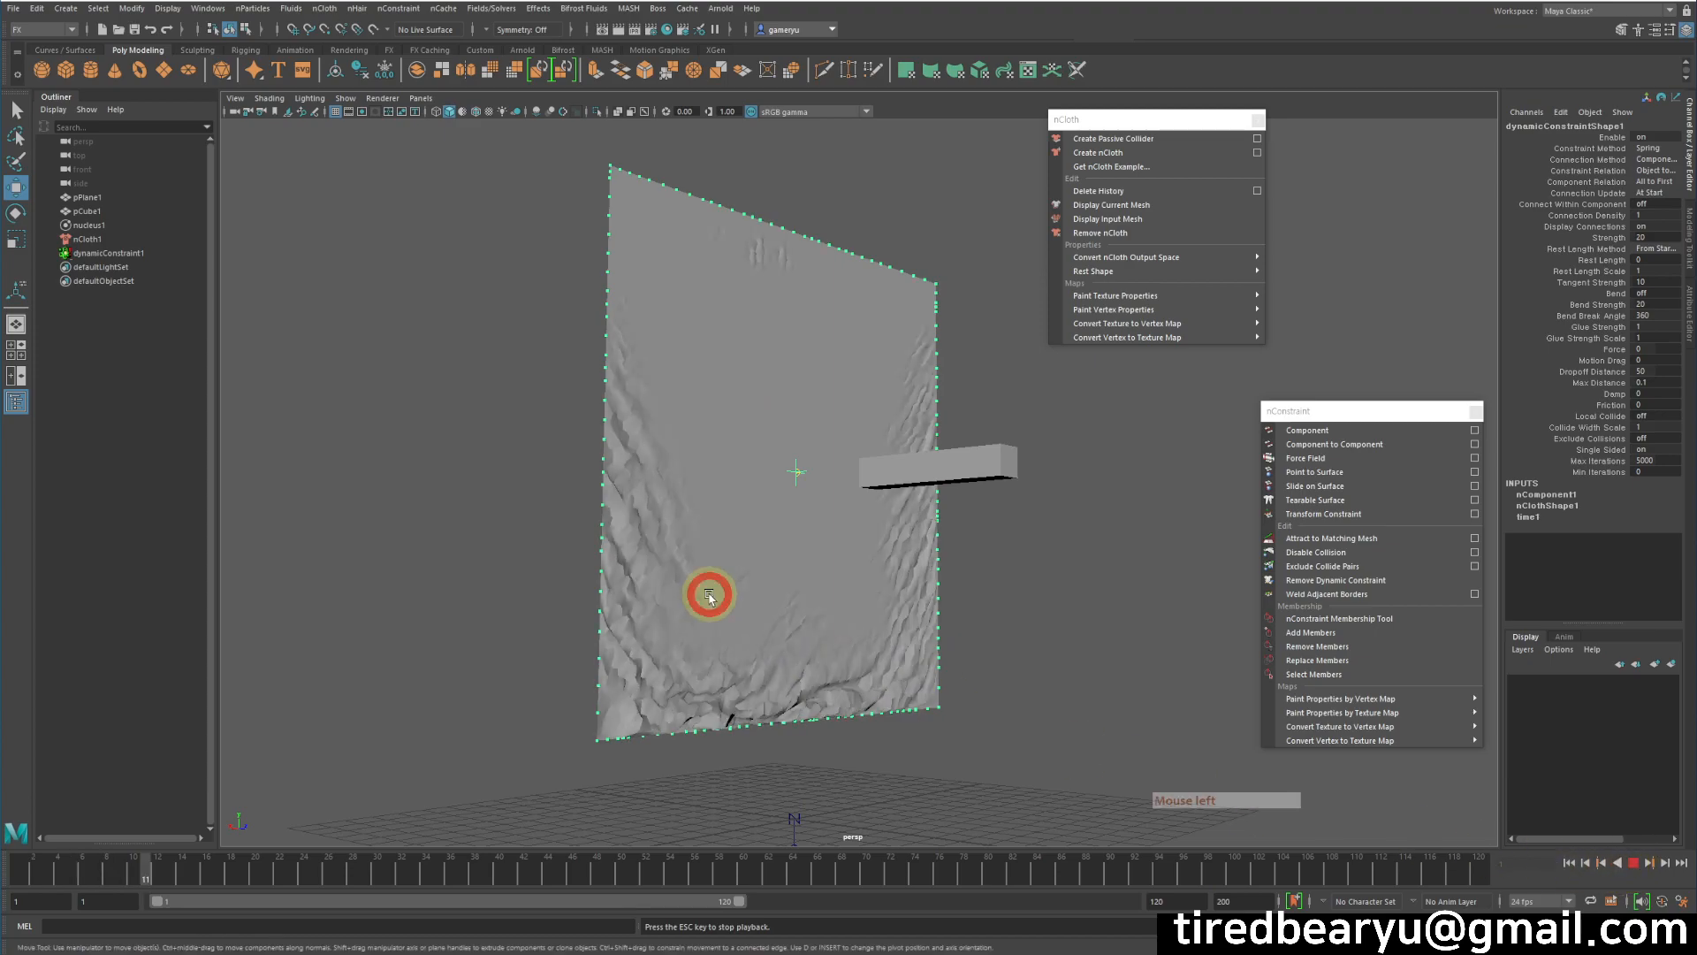
{"action": "left_click_drag", "start_coordinate": [1044, 712], "coordinate": [1016, 725], "text": "alt"}
{"action": "left_click_drag", "start_coordinate": [998, 738], "coordinate": [1080, 727], "text": "alt"}
{"action": "left_click", "coordinate": [1633, 863]}
{"action": "left_click", "coordinate": [908, 697]}
{"action": "key", "text": "f"}
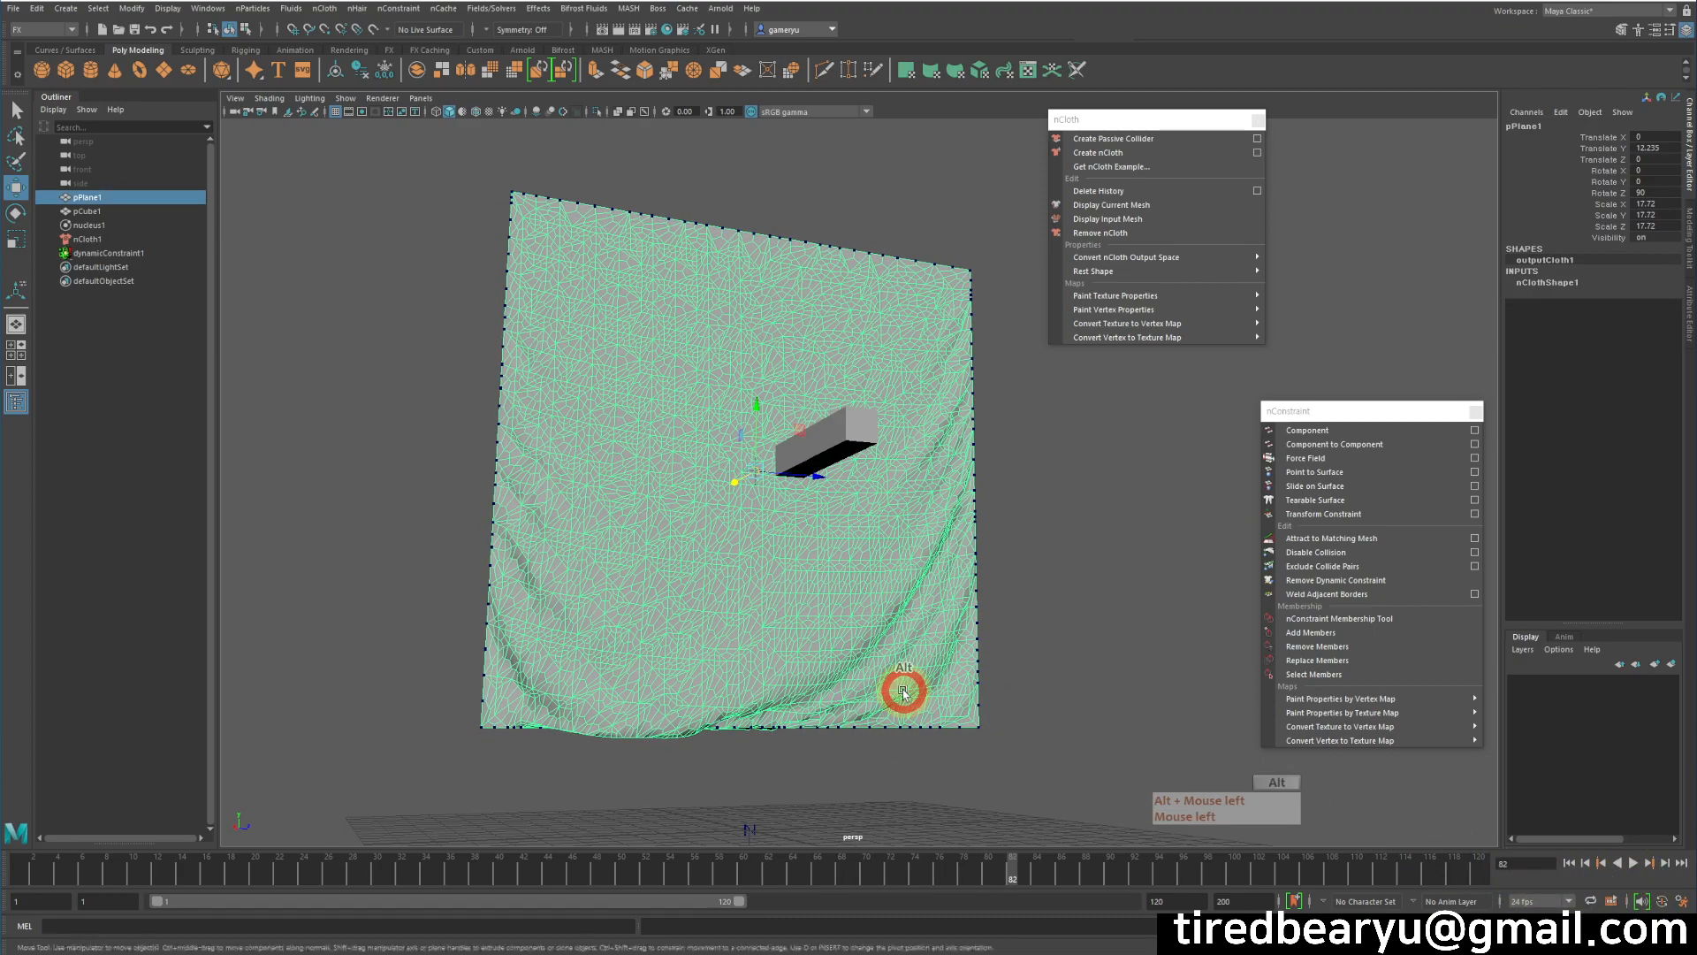
{"action": "left_click", "coordinate": [1567, 862]}
Step: Switch to the Modeling command set and soften all edges of the cloth plane
{"action": "left_click_drag", "start_coordinate": [1223, 777], "coordinate": [963, 665], "text": "alt"}
{"action": "left_click_drag", "start_coordinate": [916, 728], "coordinate": [694, 550], "text": "alt"}
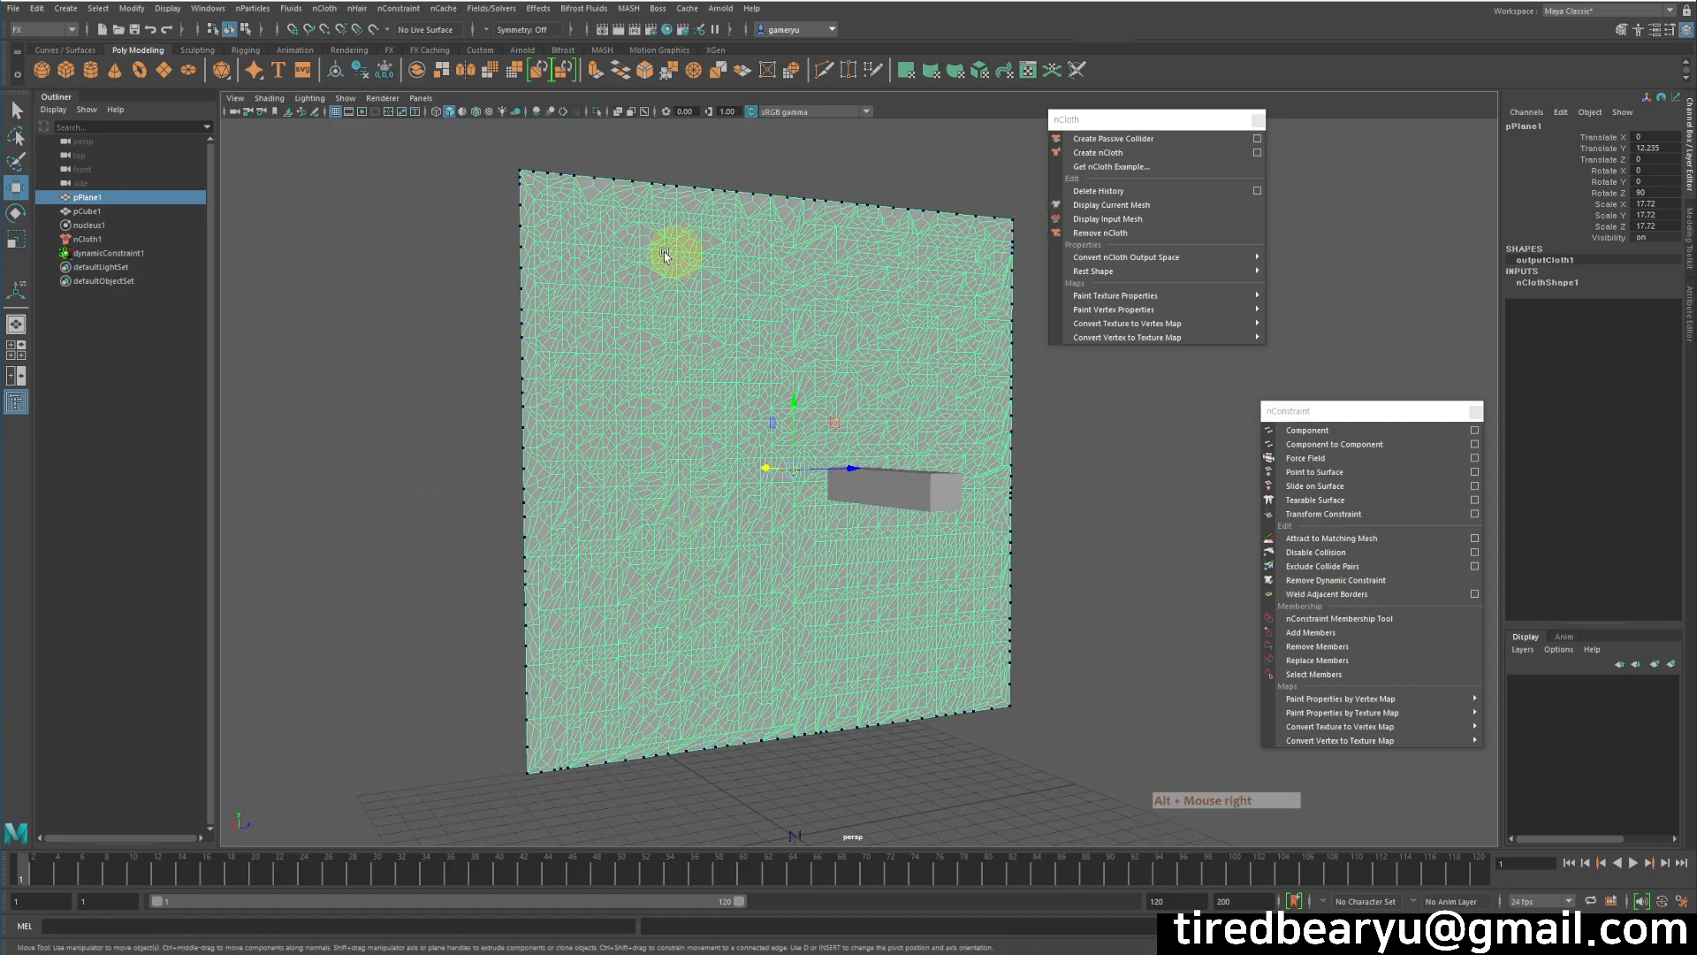
{"action": "left_click", "coordinate": [43, 29]}
{"action": "left_click", "coordinate": [29, 45]}
{"action": "left_click", "coordinate": [286, 9]}
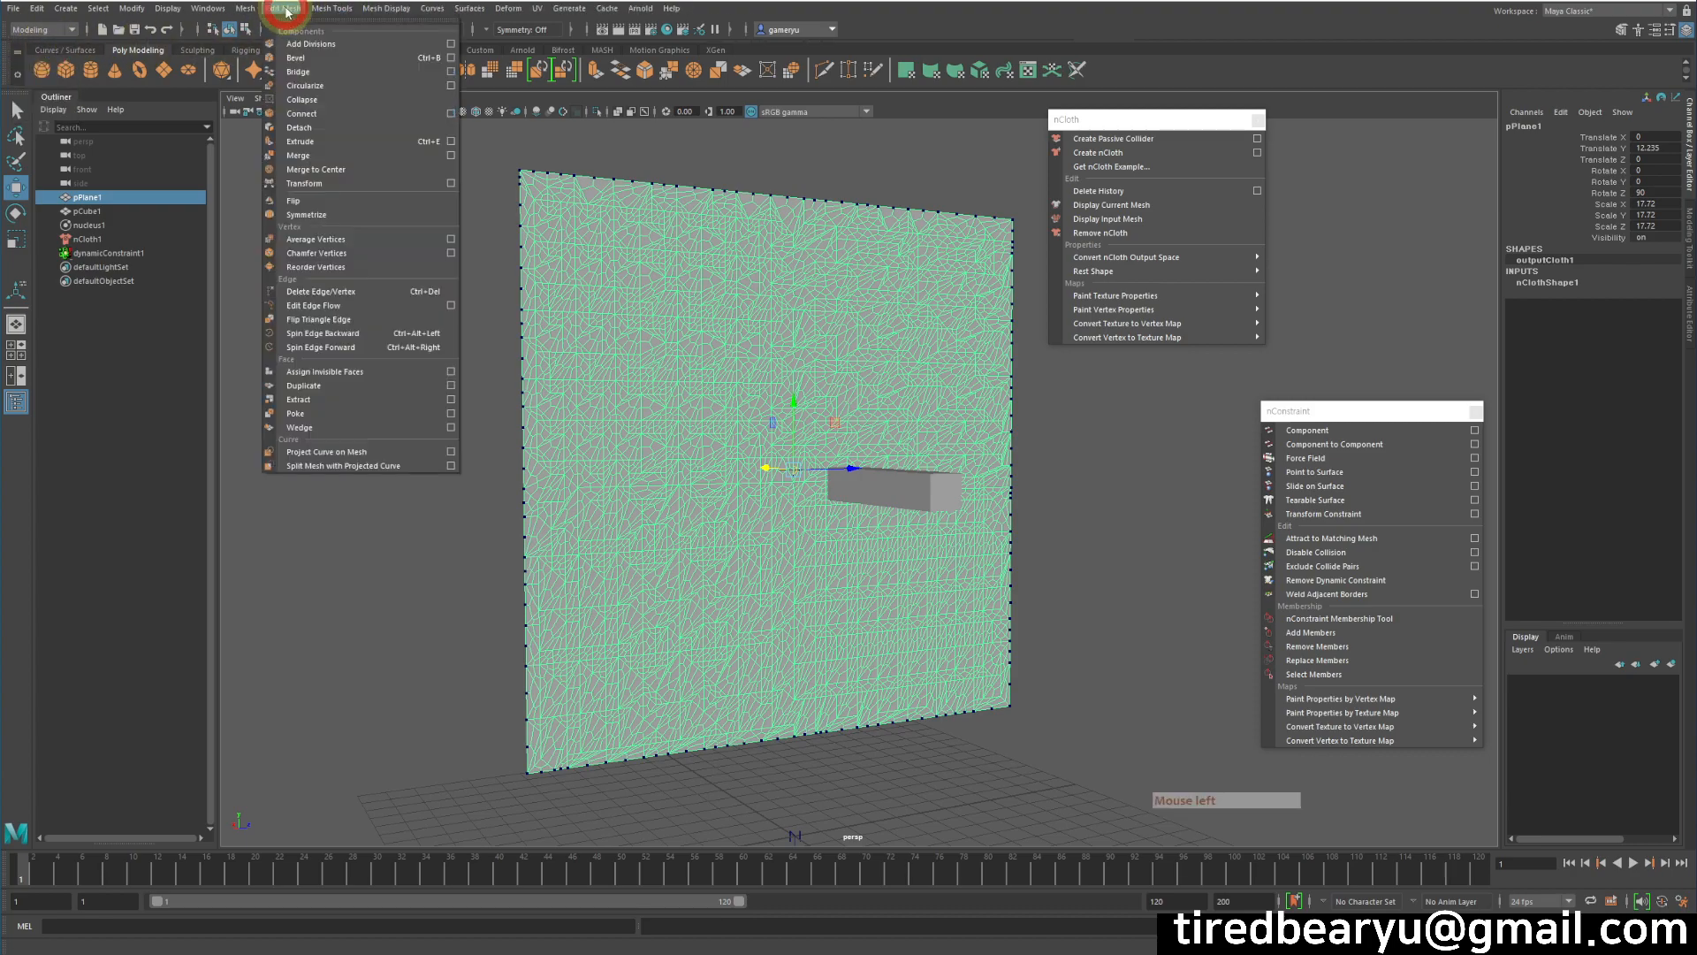
{"action": "mouse_move", "coordinate": [387, 12]}
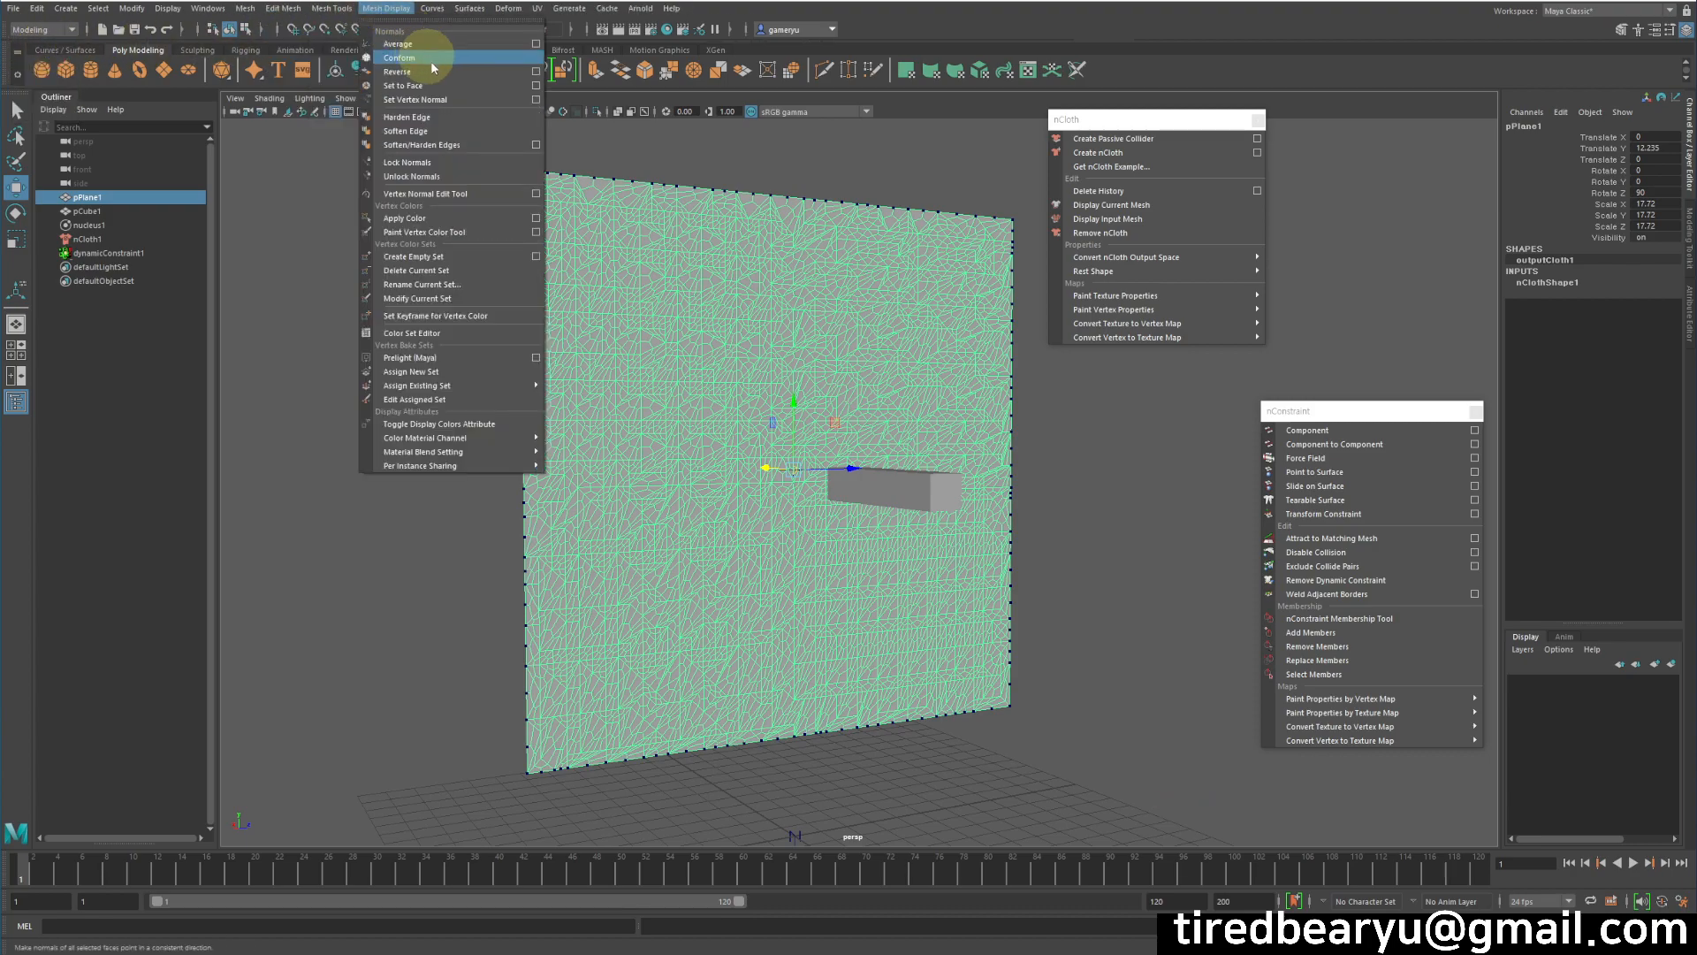
{"action": "left_click", "coordinate": [419, 136]}
{"action": "left_click_drag", "start_coordinate": [663, 327], "coordinate": [730, 345], "text": "alt"}
{"action": "left_click", "coordinate": [998, 400]}
{"action": "left_click_drag", "start_coordinate": [887, 355], "coordinate": [871, 351], "text": "alt"}
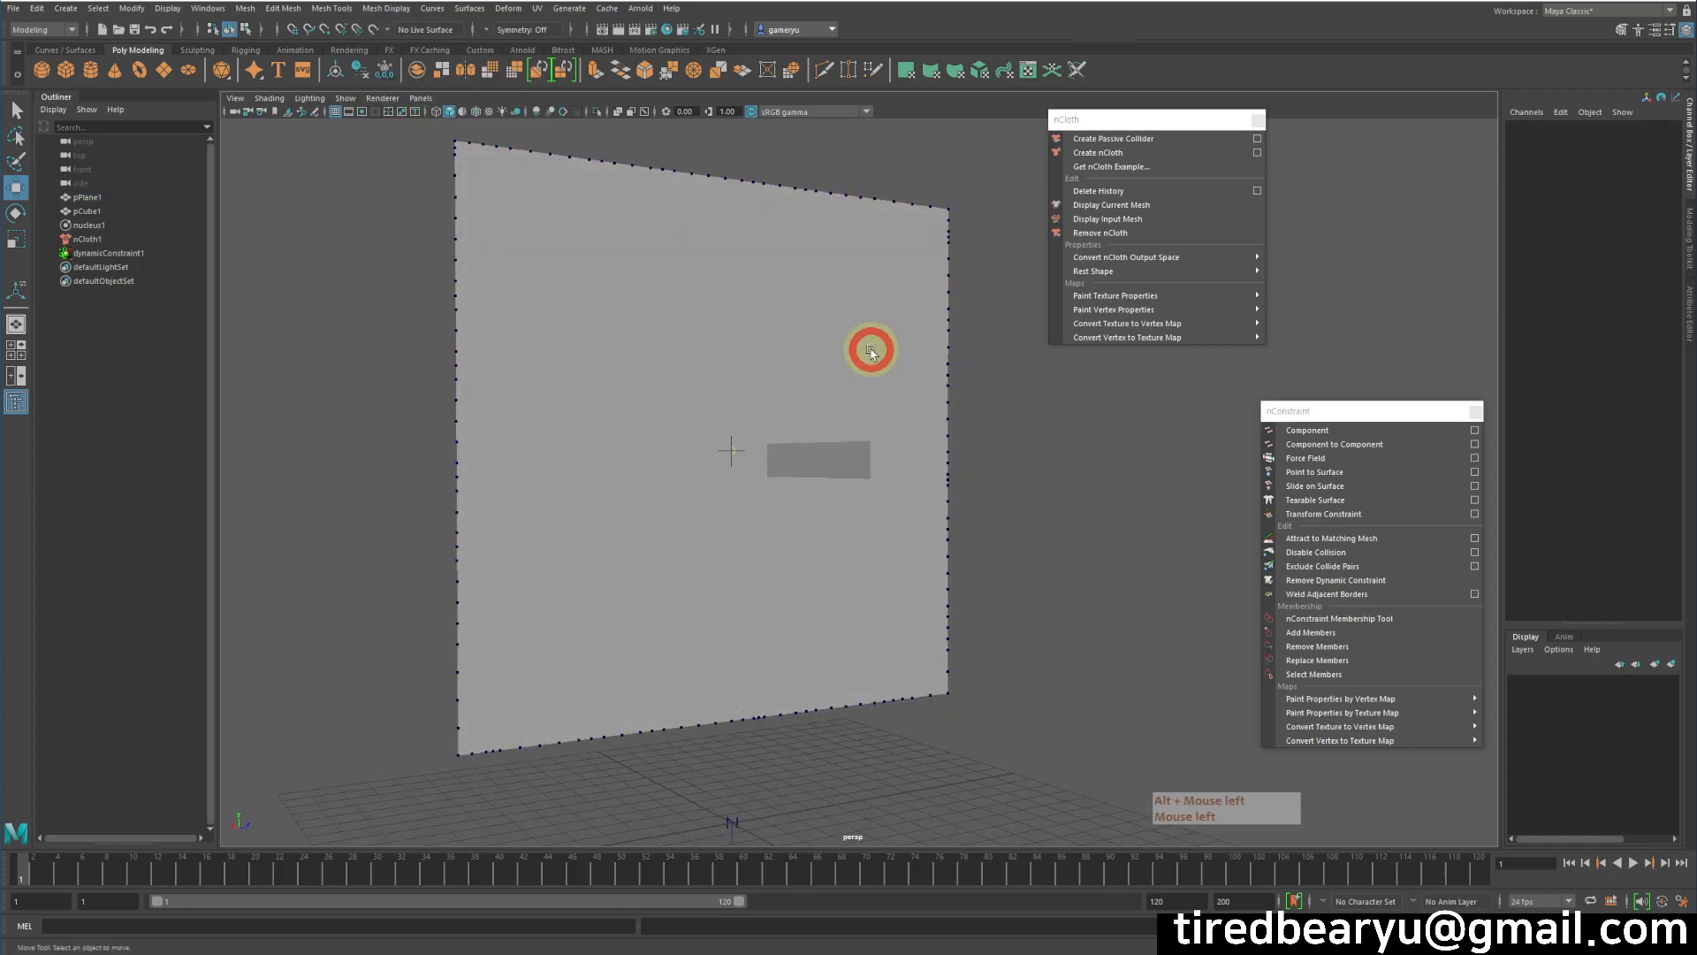
Step: Play the simulation with the softened cloth and stop it near the end of the timeline
{"action": "left_click", "coordinate": [872, 351]}
{"action": "left_click", "coordinate": [1631, 867]}
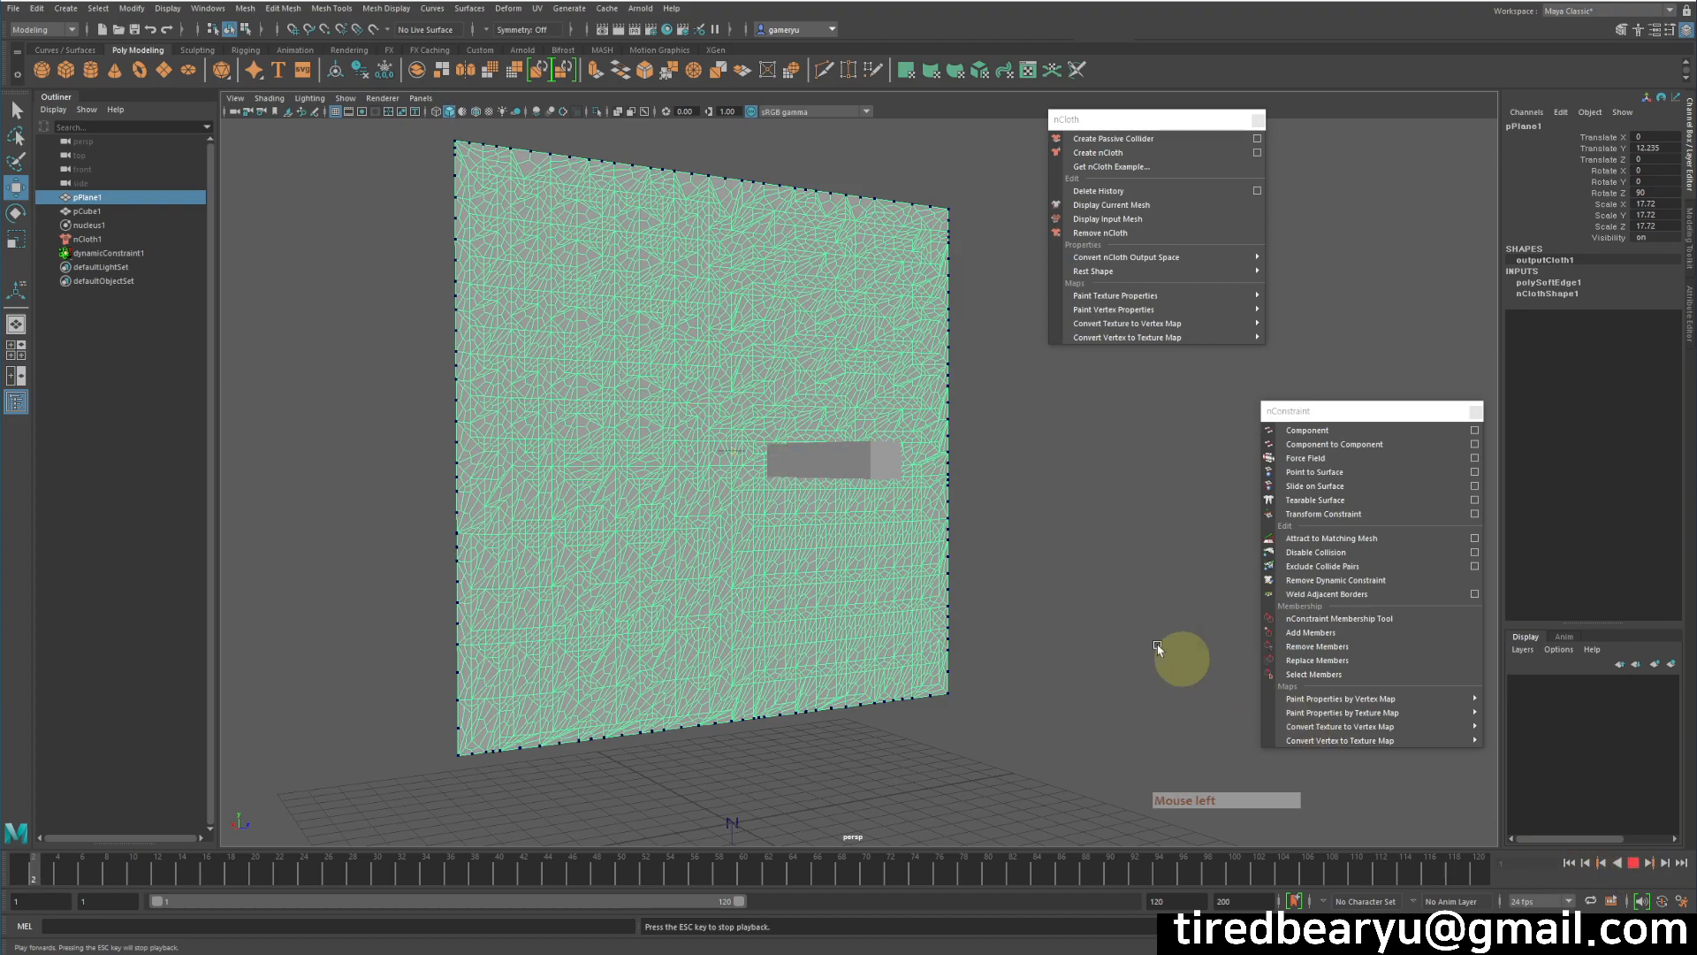
{"action": "left_click", "coordinate": [1042, 584]}
{"action": "middle_click_drag", "start_coordinate": [1042, 584], "coordinate": [1048, 536], "text": "alt"}
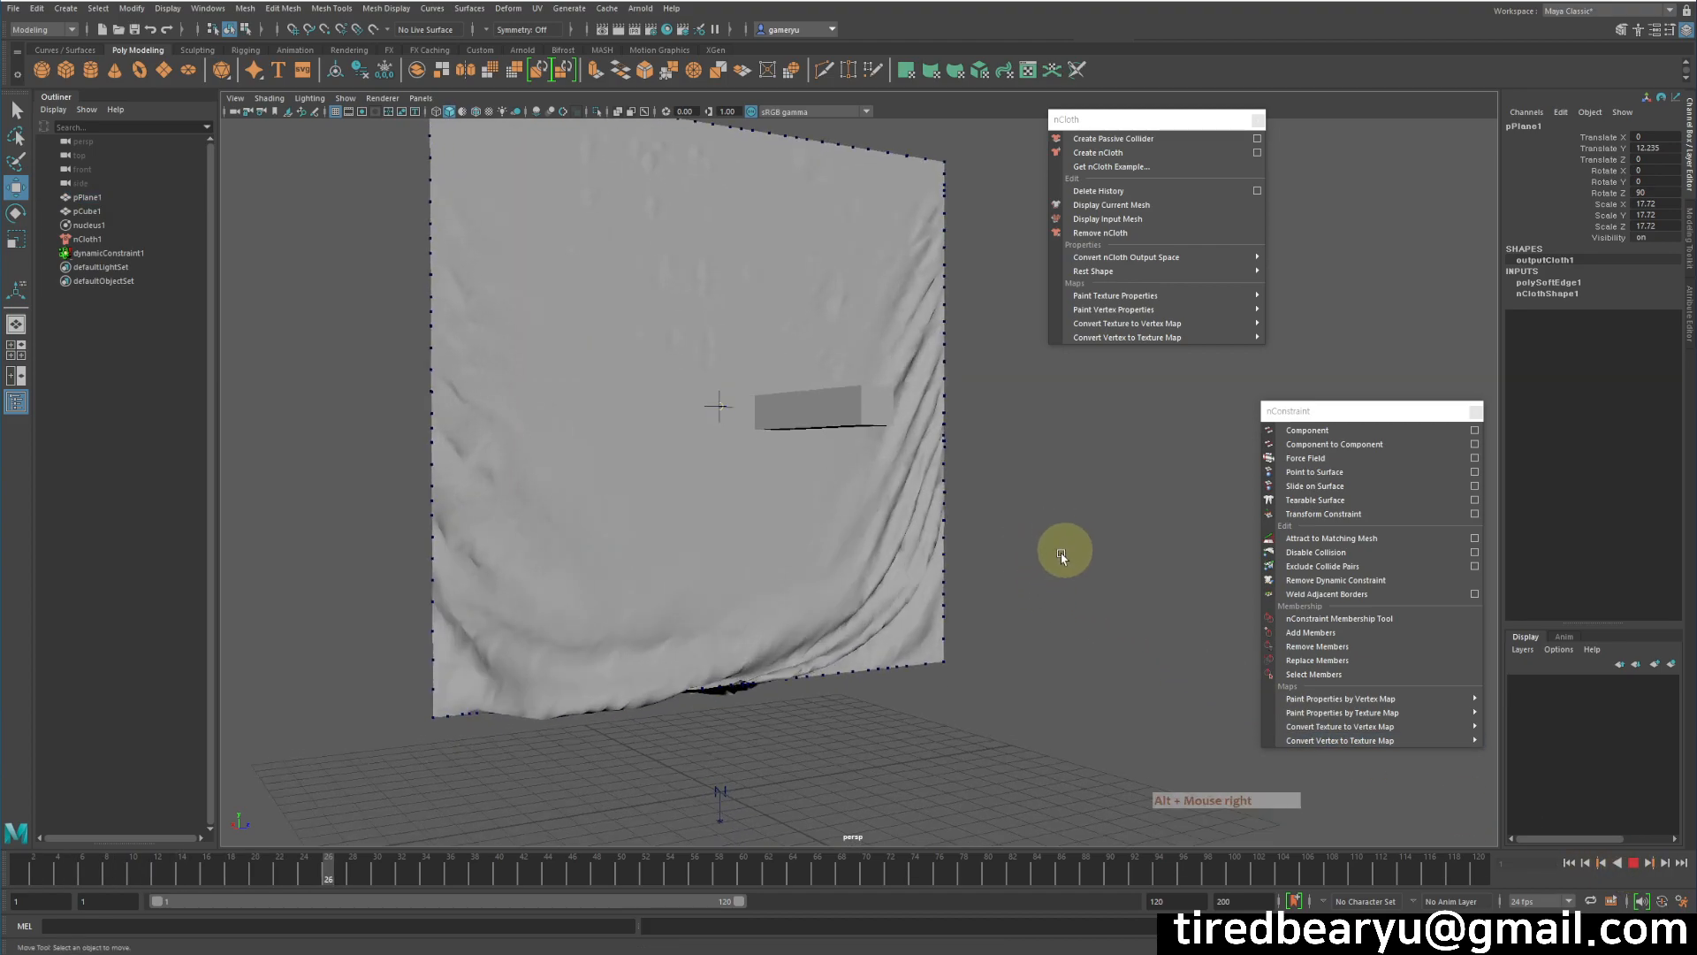
{"action": "right_click_drag", "start_coordinate": [1023, 580], "coordinate": [825, 704], "text": "alt"}
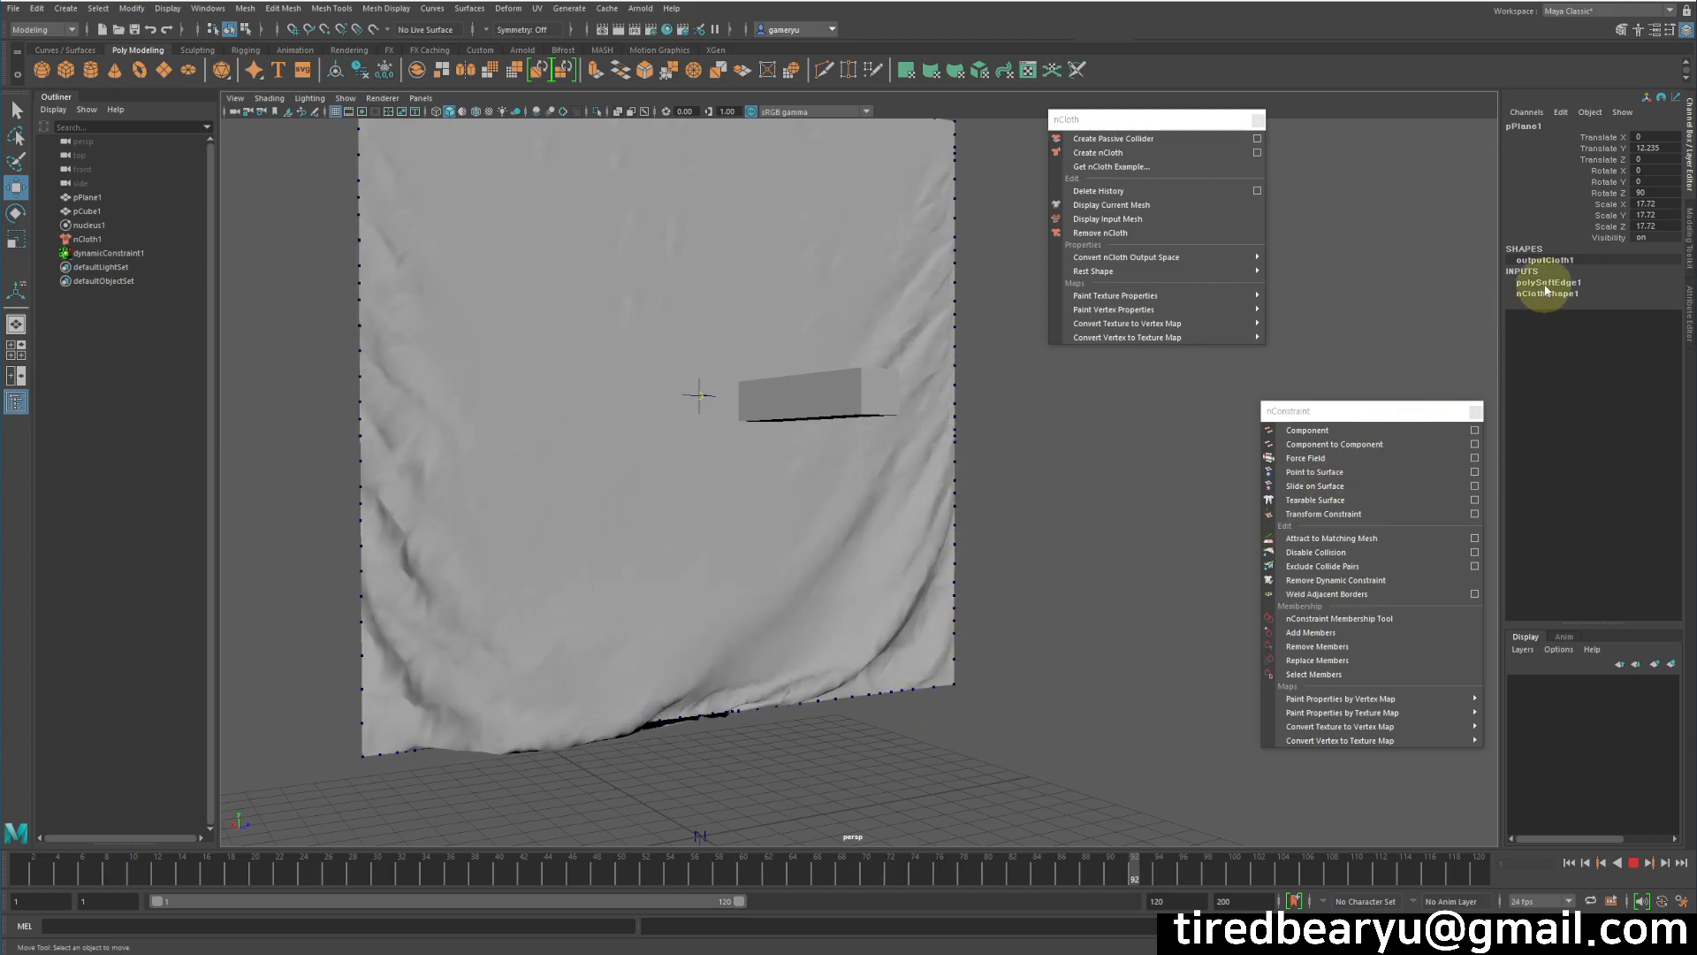
{"action": "left_click", "coordinate": [1634, 866]}
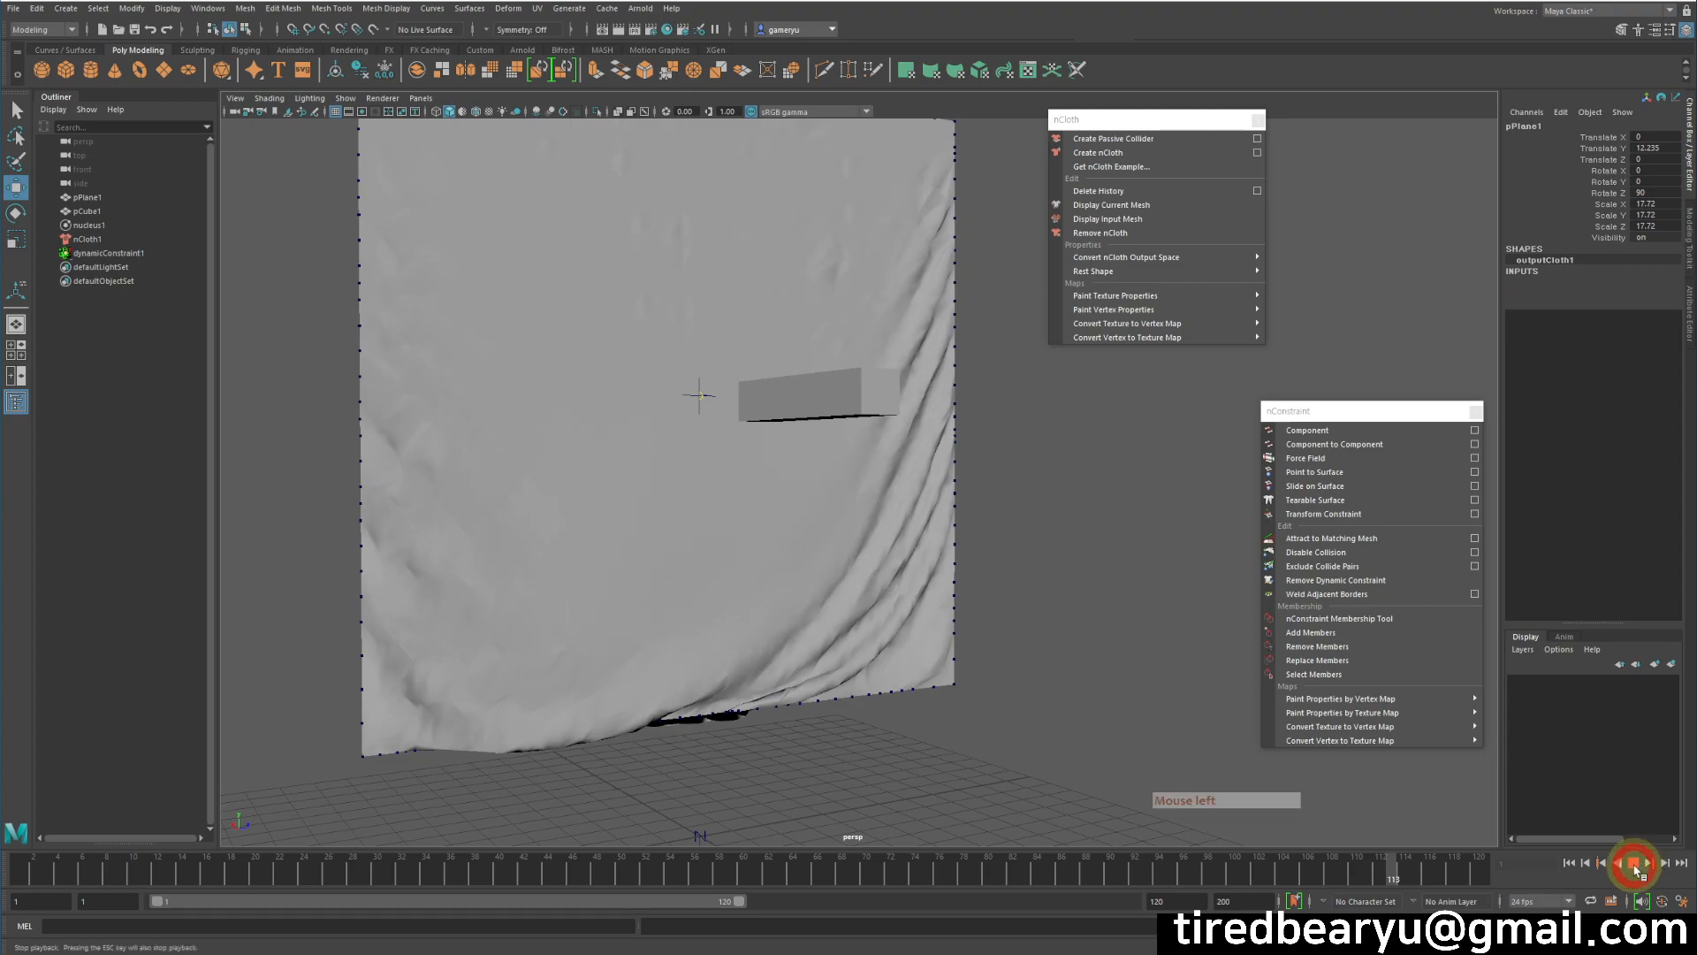
Step: Set the Angle of the cloth plane's polySoftEdge1 input to 0
{"action": "left_click", "coordinate": [826, 444]}
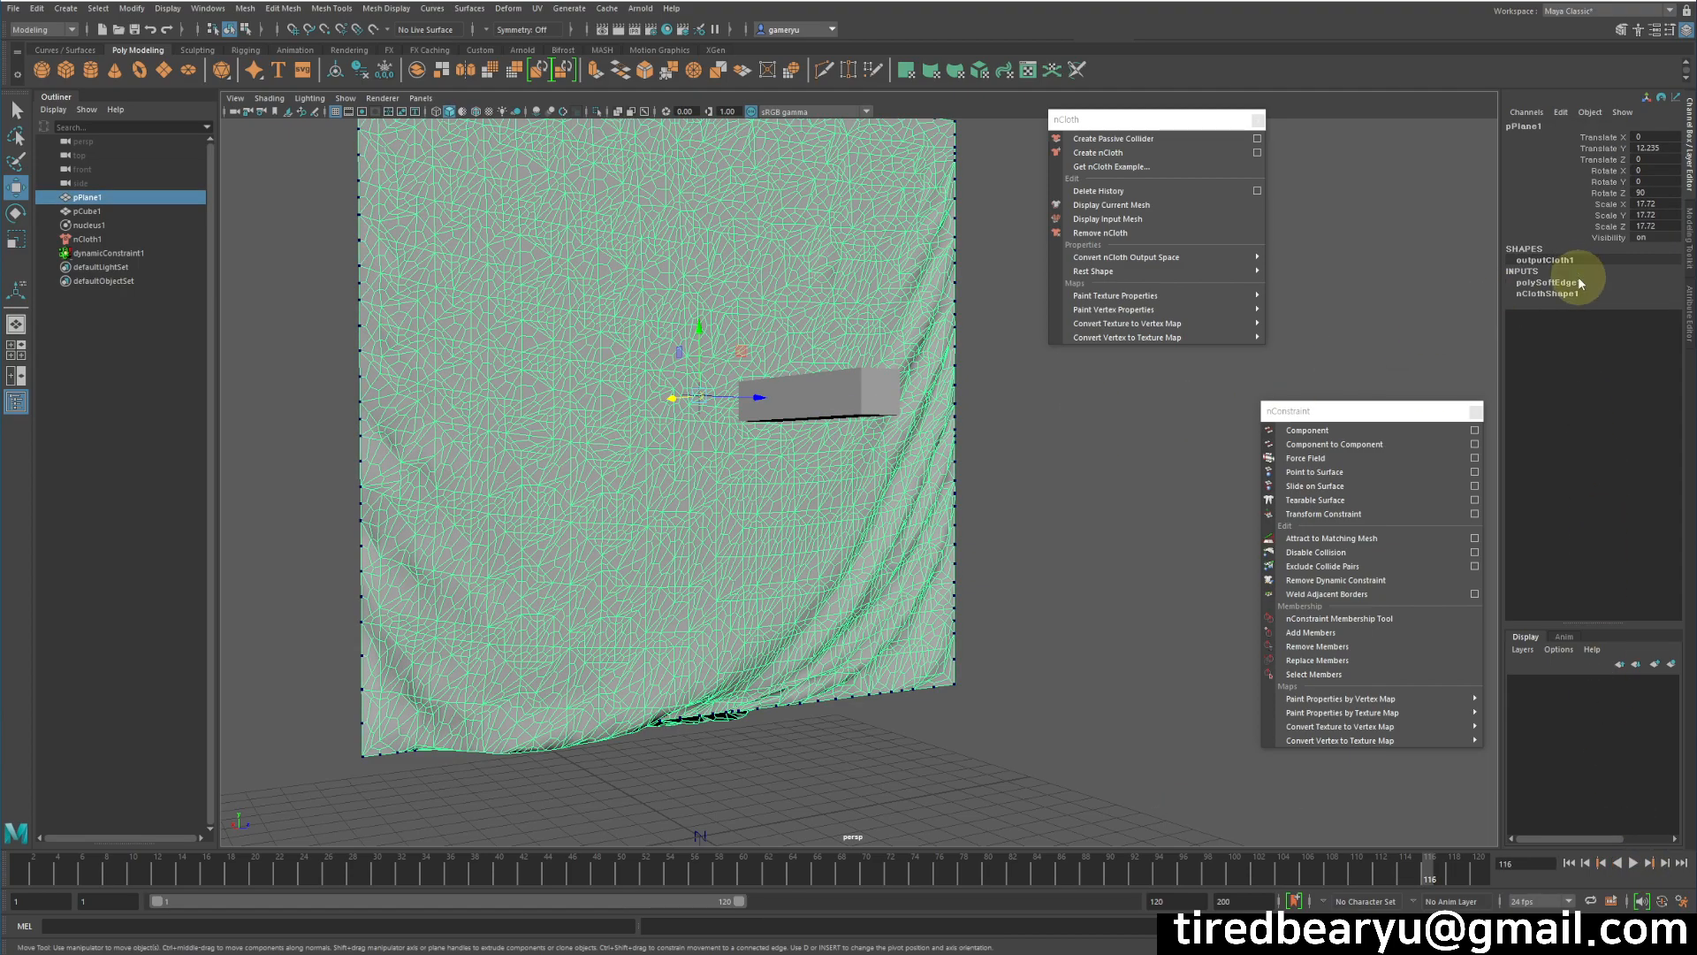
{"action": "left_click", "coordinate": [1578, 283]}
{"action": "left_click", "coordinate": [1597, 295]}
{"action": "middle_click_drag", "start_coordinate": [973, 455], "coordinate": [4, 444]}
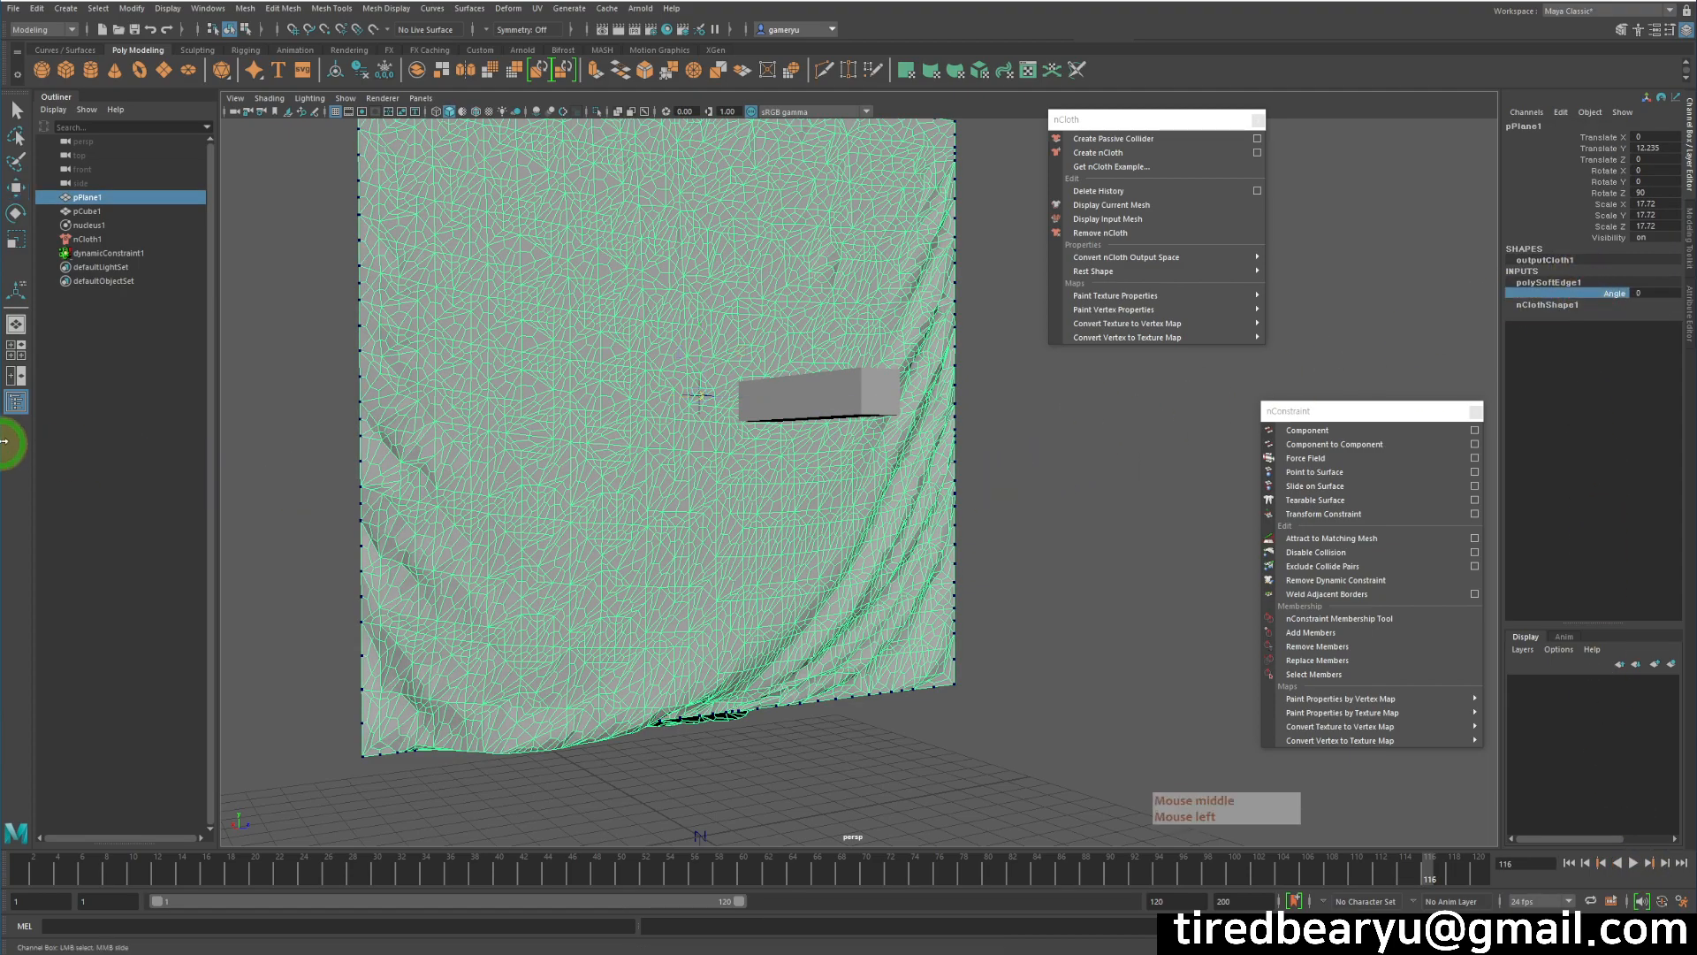
{"action": "left_click", "coordinate": [1047, 530]}
{"action": "left_click_drag", "start_coordinate": [1069, 668], "coordinate": [1030, 655], "text": "alt"}
{"action": "left_click", "coordinate": [803, 574]}
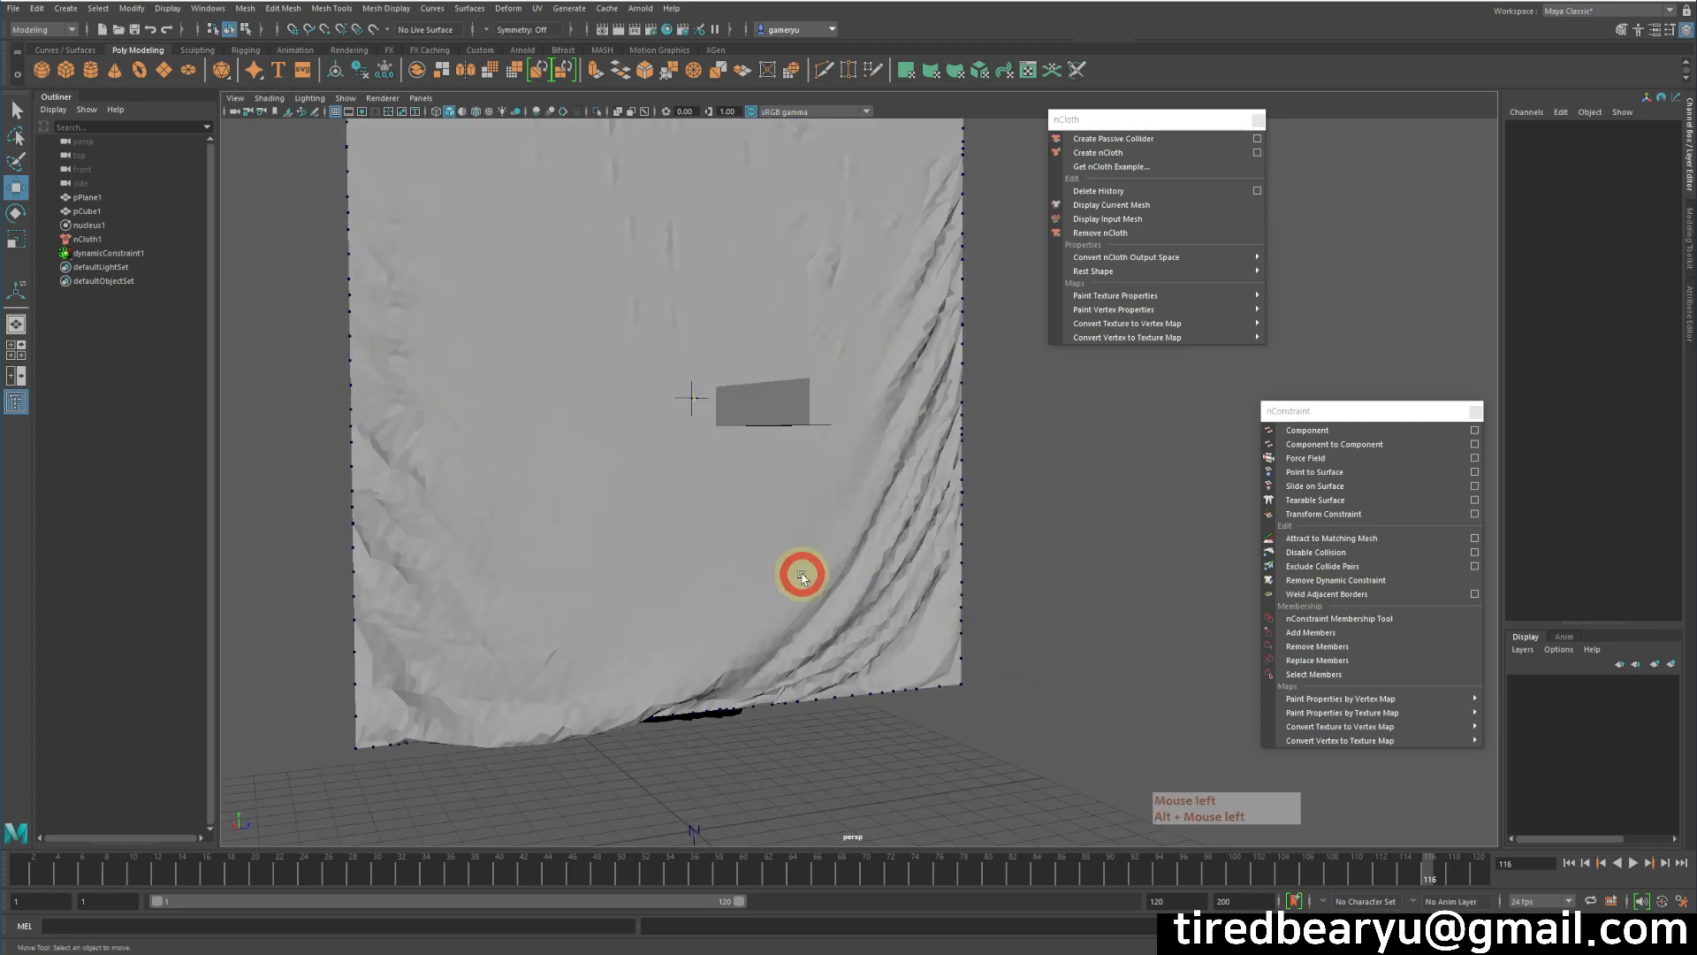
Step: Raise the Angle of the cloth plane's polySoftEdge1 input until the folds are shaded smoothly
{"action": "left_click", "coordinate": [1547, 282]}
{"action": "left_click", "coordinate": [1596, 293]}
{"action": "middle_click_drag", "start_coordinate": [1074, 427], "coordinate": [1671, 437]}
{"action": "left_click_drag", "start_coordinate": [1178, 442], "coordinate": [1117, 469], "text": "alt"}
{"action": "left_click", "coordinate": [1088, 543]}
Step: Examine the smooth-shaded folds of the cloth from several angles
{"action": "left_click_drag", "start_coordinate": [1066, 610], "coordinate": [1027, 552], "text": "alt"}
{"action": "left_click_drag", "start_coordinate": [957, 412], "coordinate": [942, 469], "text": "alt"}
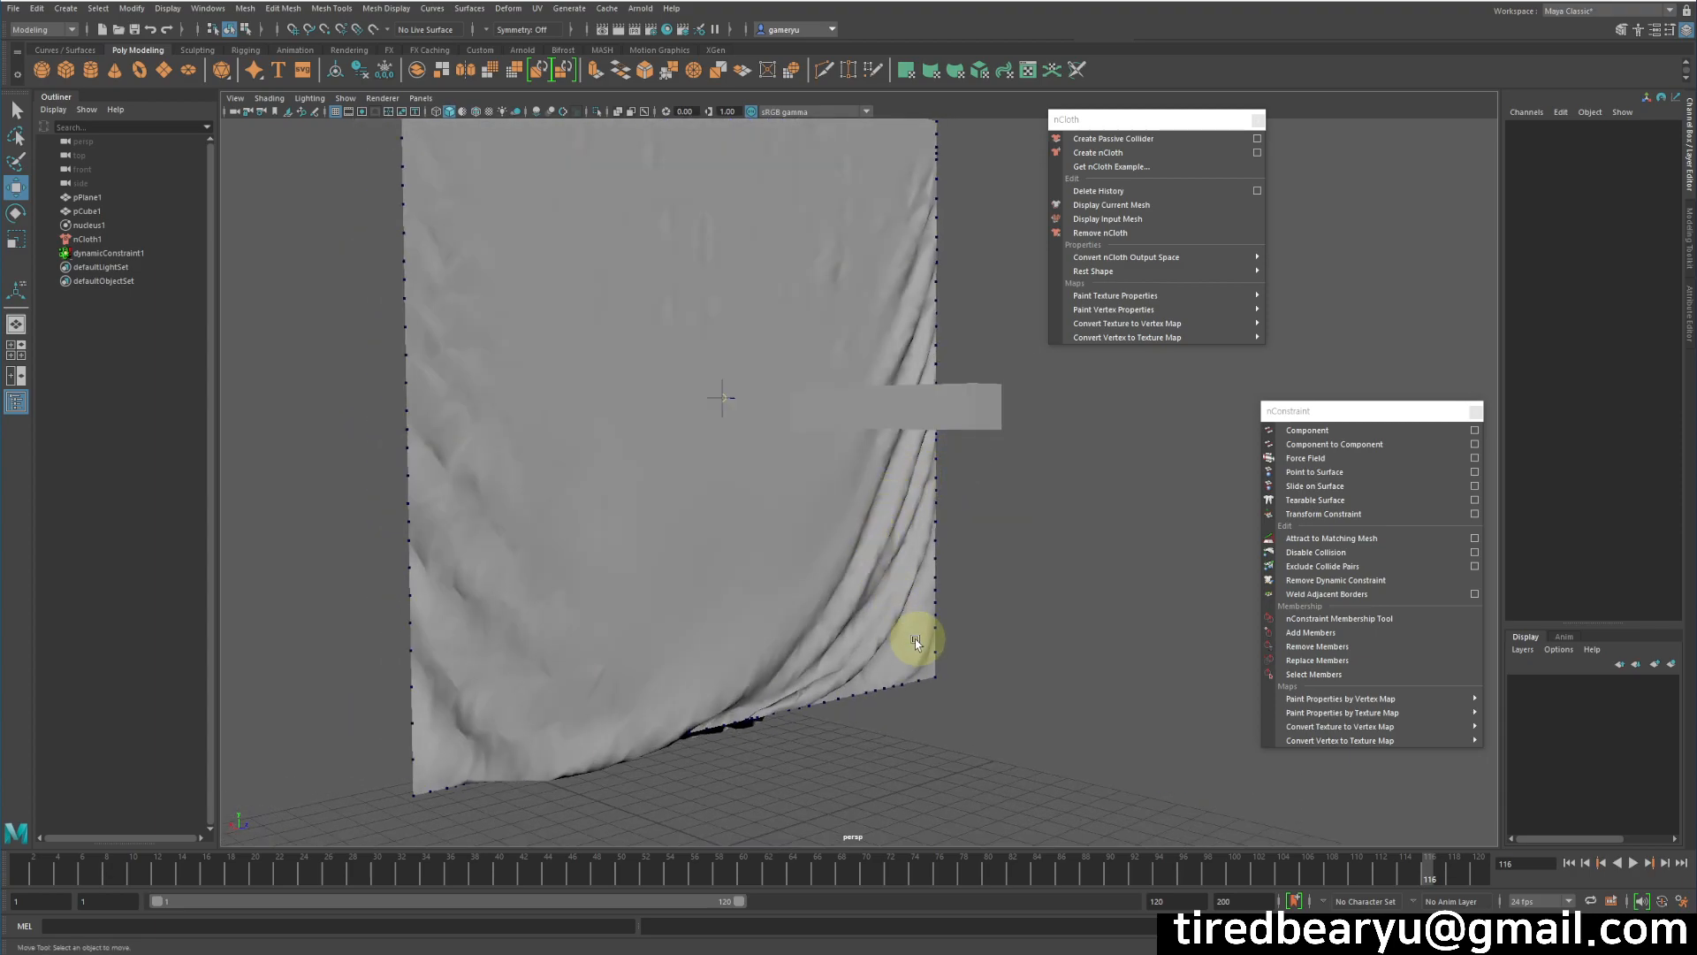
{"action": "left_click_drag", "start_coordinate": [917, 643], "coordinate": [871, 546], "text": "alt"}
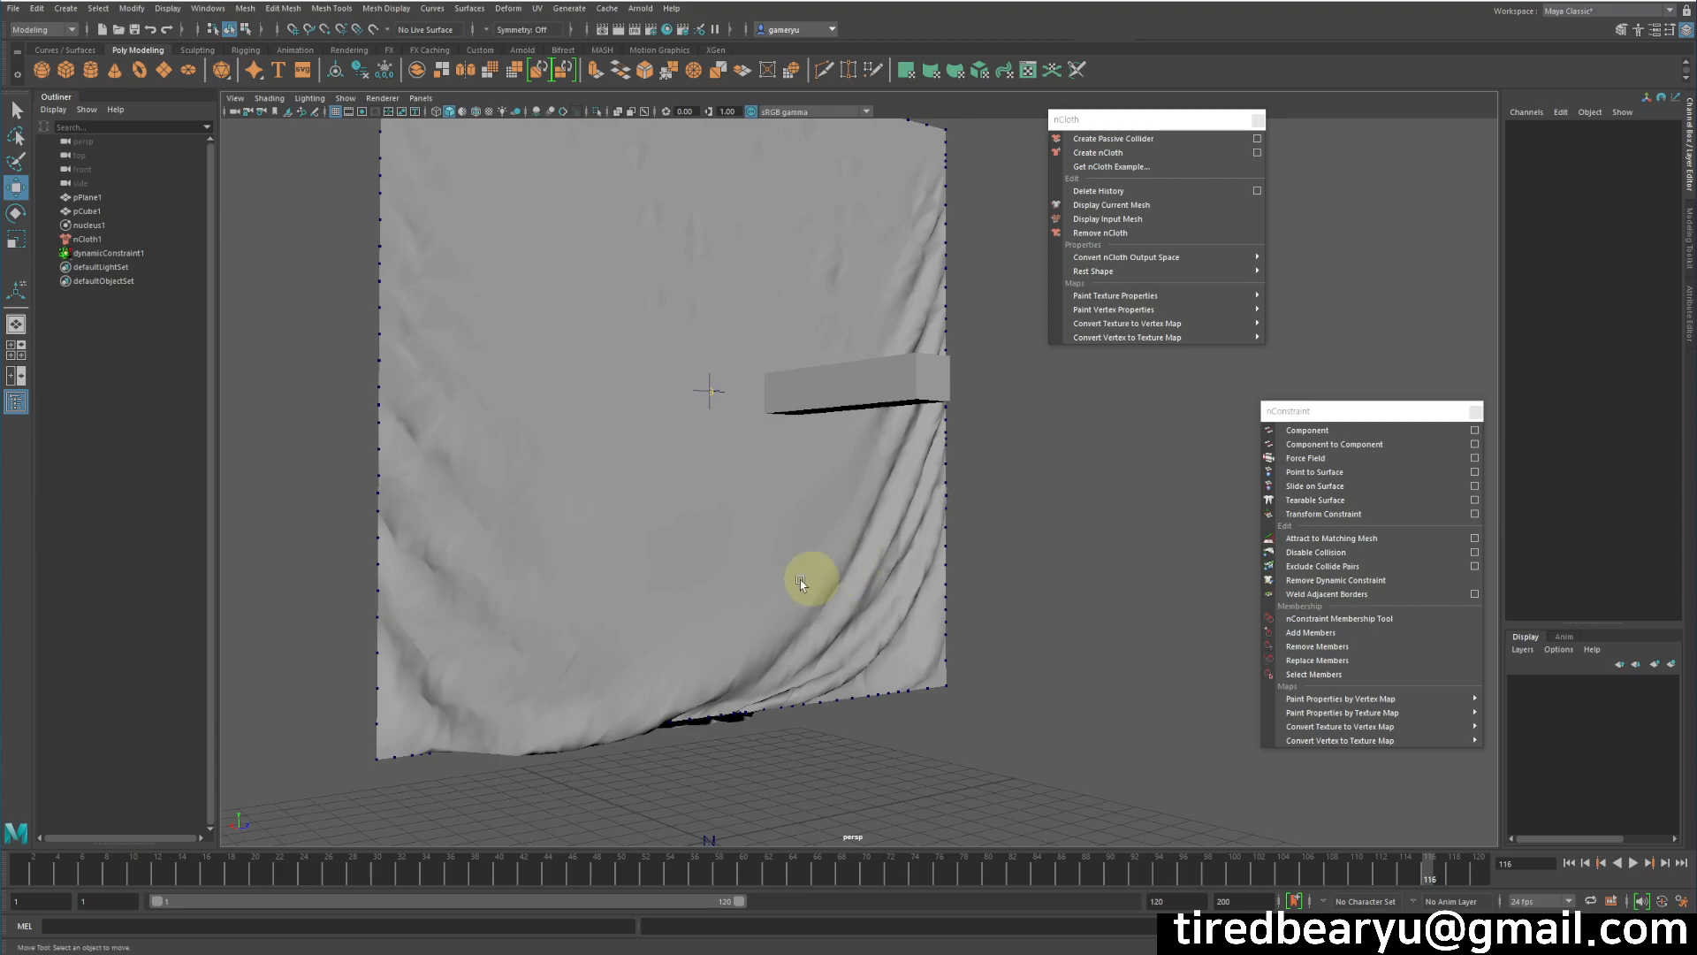
{"action": "left_click_drag", "start_coordinate": [673, 613], "coordinate": [800, 665], "text": "alt"}
{"action": "left_click", "coordinate": [739, 641]}
{"action": "left_click_drag", "start_coordinate": [996, 576], "coordinate": [999, 643], "text": "alt"}
{"action": "left_click_drag", "start_coordinate": [979, 614], "coordinate": [1041, 648], "text": "alt"}
{"action": "left_click", "coordinate": [1038, 648]}
{"action": "left_click", "coordinate": [900, 634]}
{"action": "left_click_drag", "start_coordinate": [875, 675], "coordinate": [814, 648], "text": "alt"}
Step: Select the bar-shaped cube and make it a passive collider
{"action": "left_click", "coordinate": [887, 511]}
{"action": "left_click_drag", "start_coordinate": [889, 516], "coordinate": [898, 595], "text": "alt"}
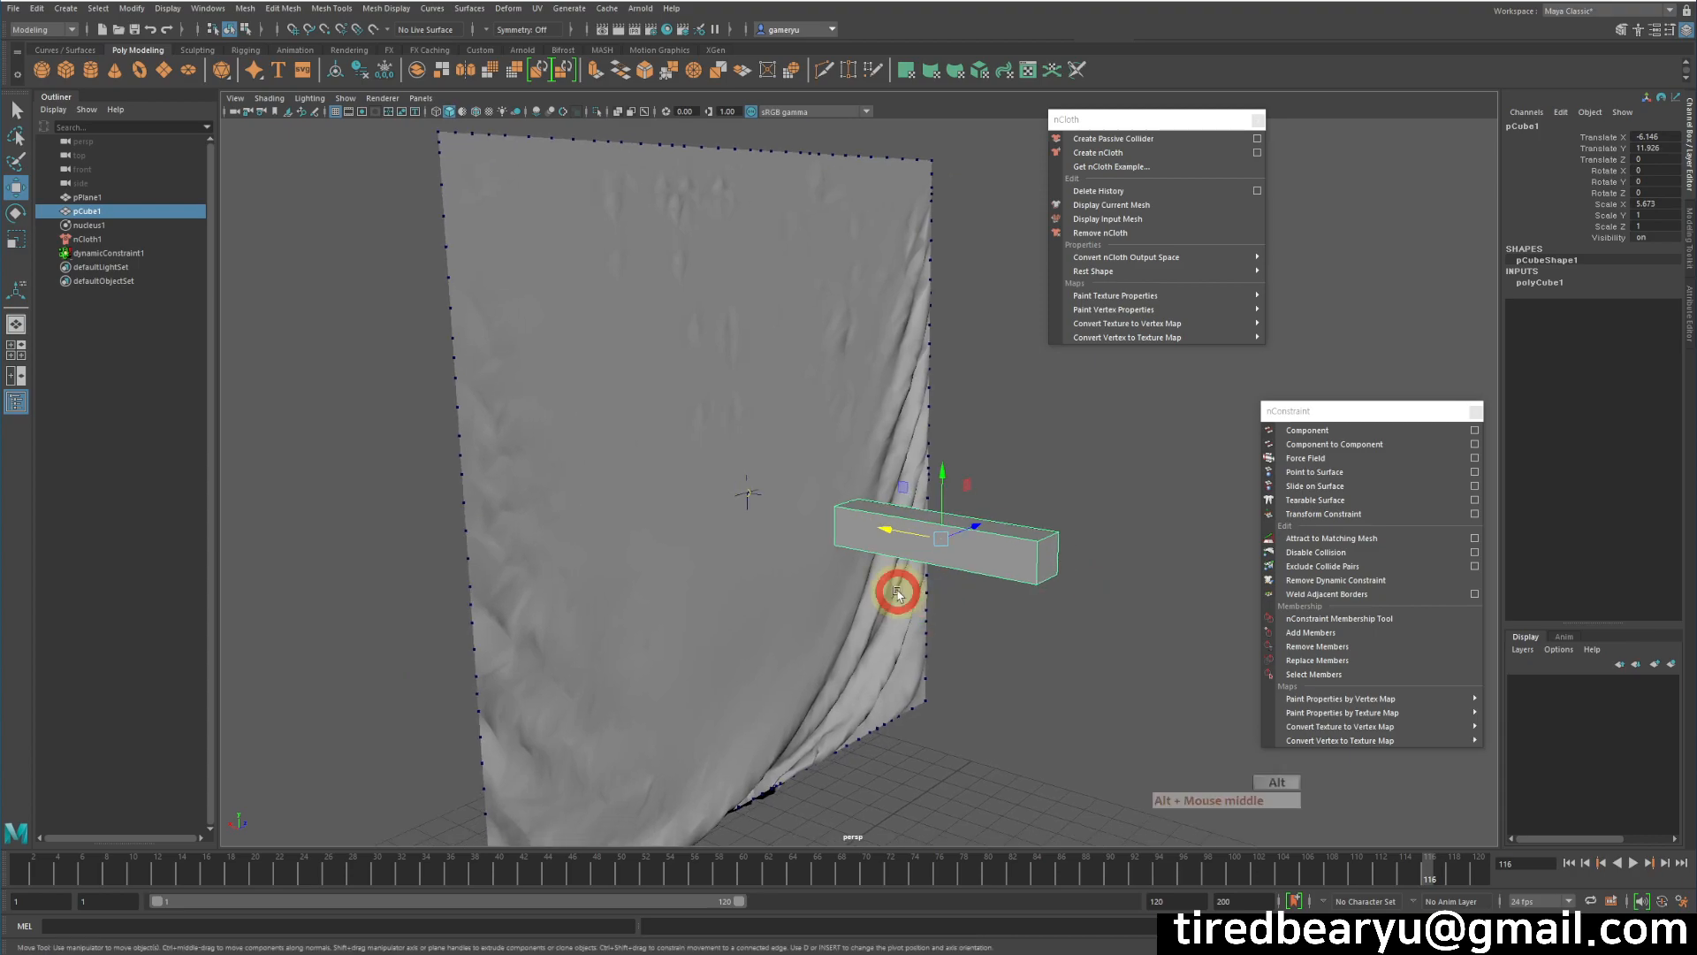
{"action": "middle_click_drag", "start_coordinate": [898, 594], "coordinate": [966, 544], "text": "alt"}
{"action": "left_click", "coordinate": [1050, 516]}
{"action": "left_click", "coordinate": [1069, 558]}
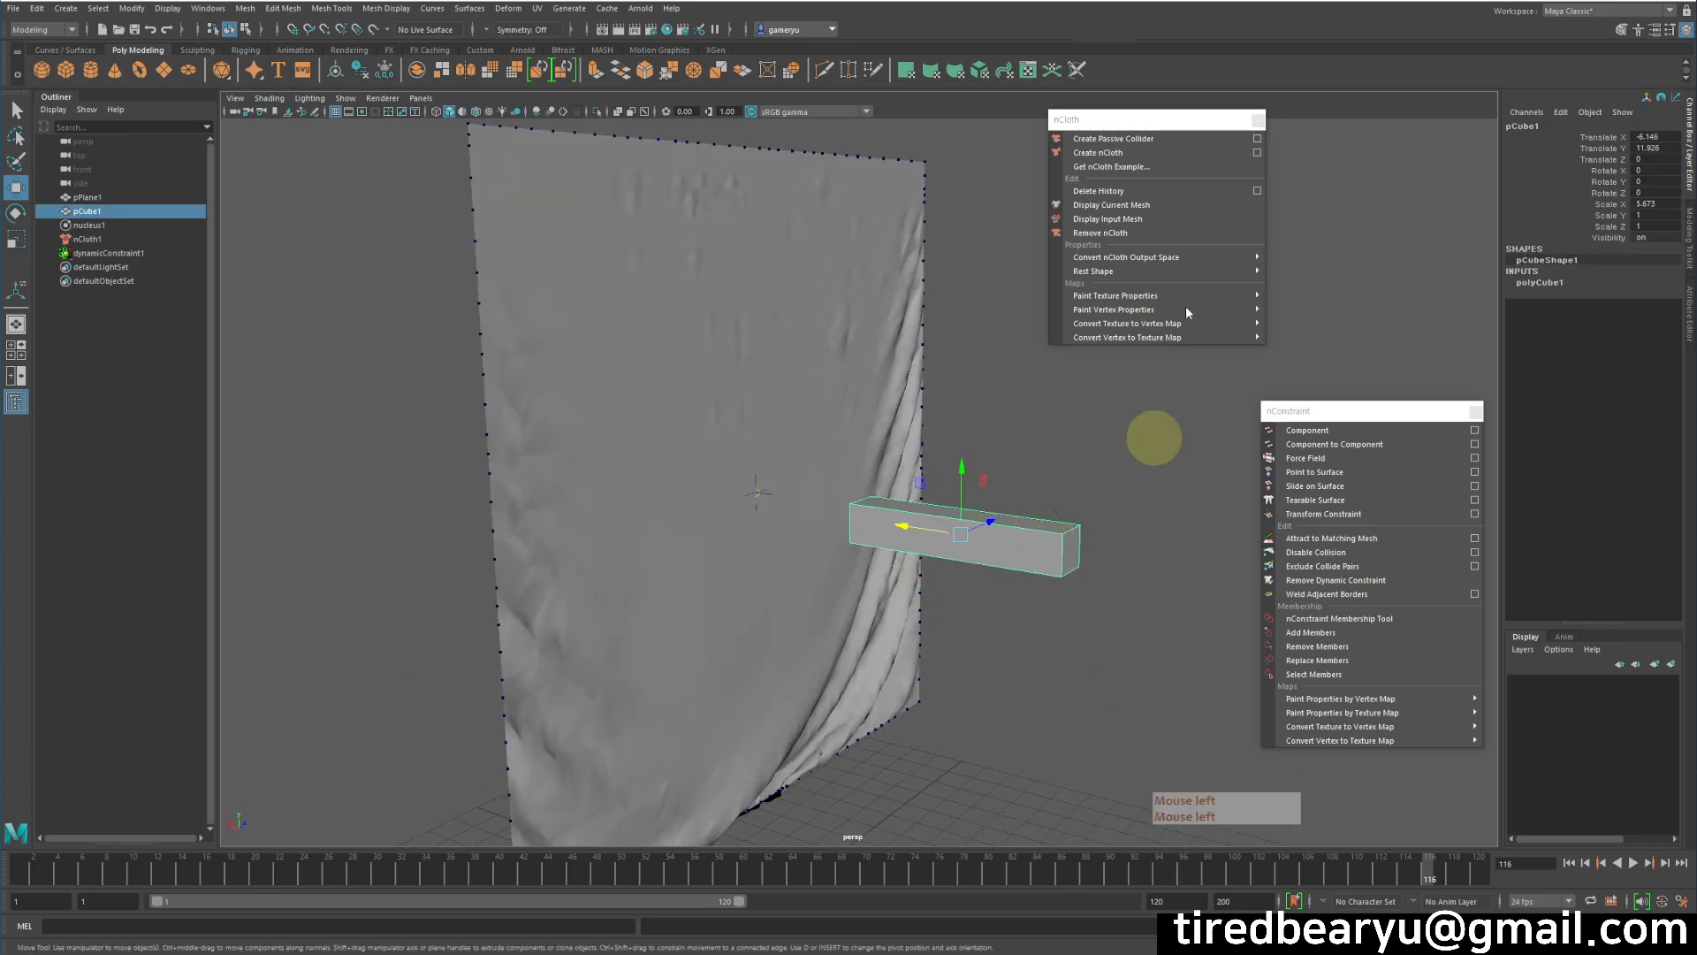
{"action": "left_click", "coordinate": [1128, 141]}
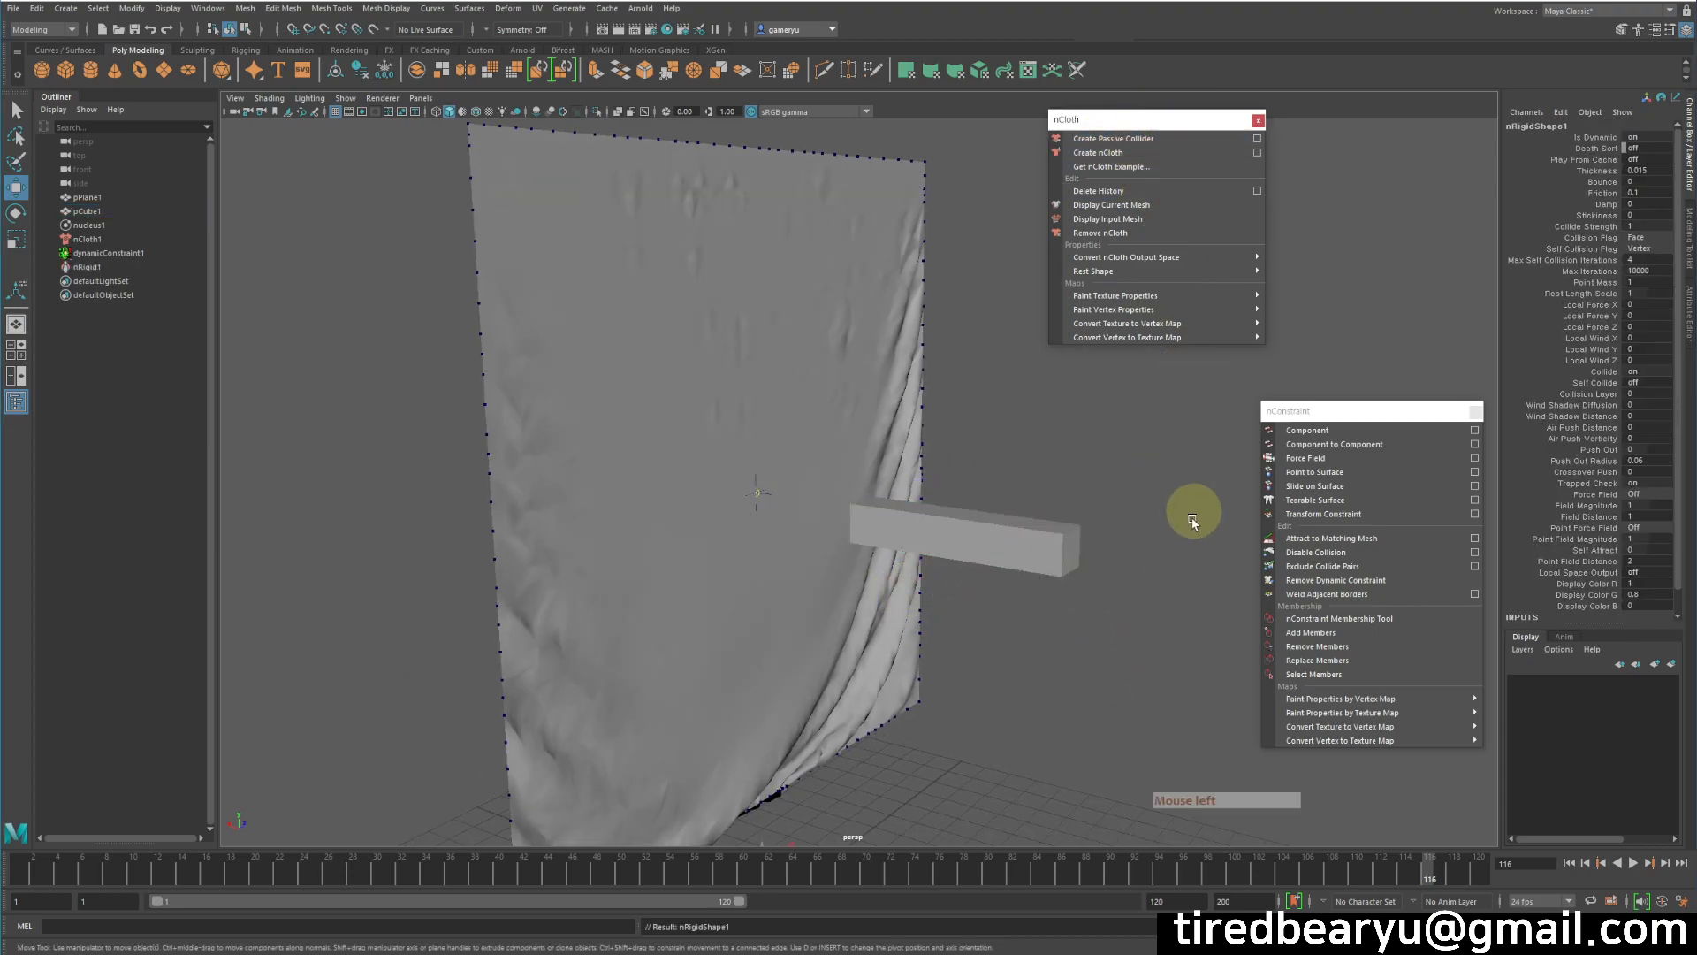
Step: Set a key on the bar-shaped cube's starting position at frame 1
{"action": "left_click_drag", "start_coordinate": [1053, 485], "coordinate": [1146, 548]}
{"action": "left_click_drag", "start_coordinate": [127, 862], "coordinate": [26, 864]}
{"action": "key", "text": "s"}
Step: At frame 57, move the bar along X through the cloth plane and key it, then return to frame 1
{"action": "left_click_drag", "start_coordinate": [173, 886], "coordinate": [707, 880]}
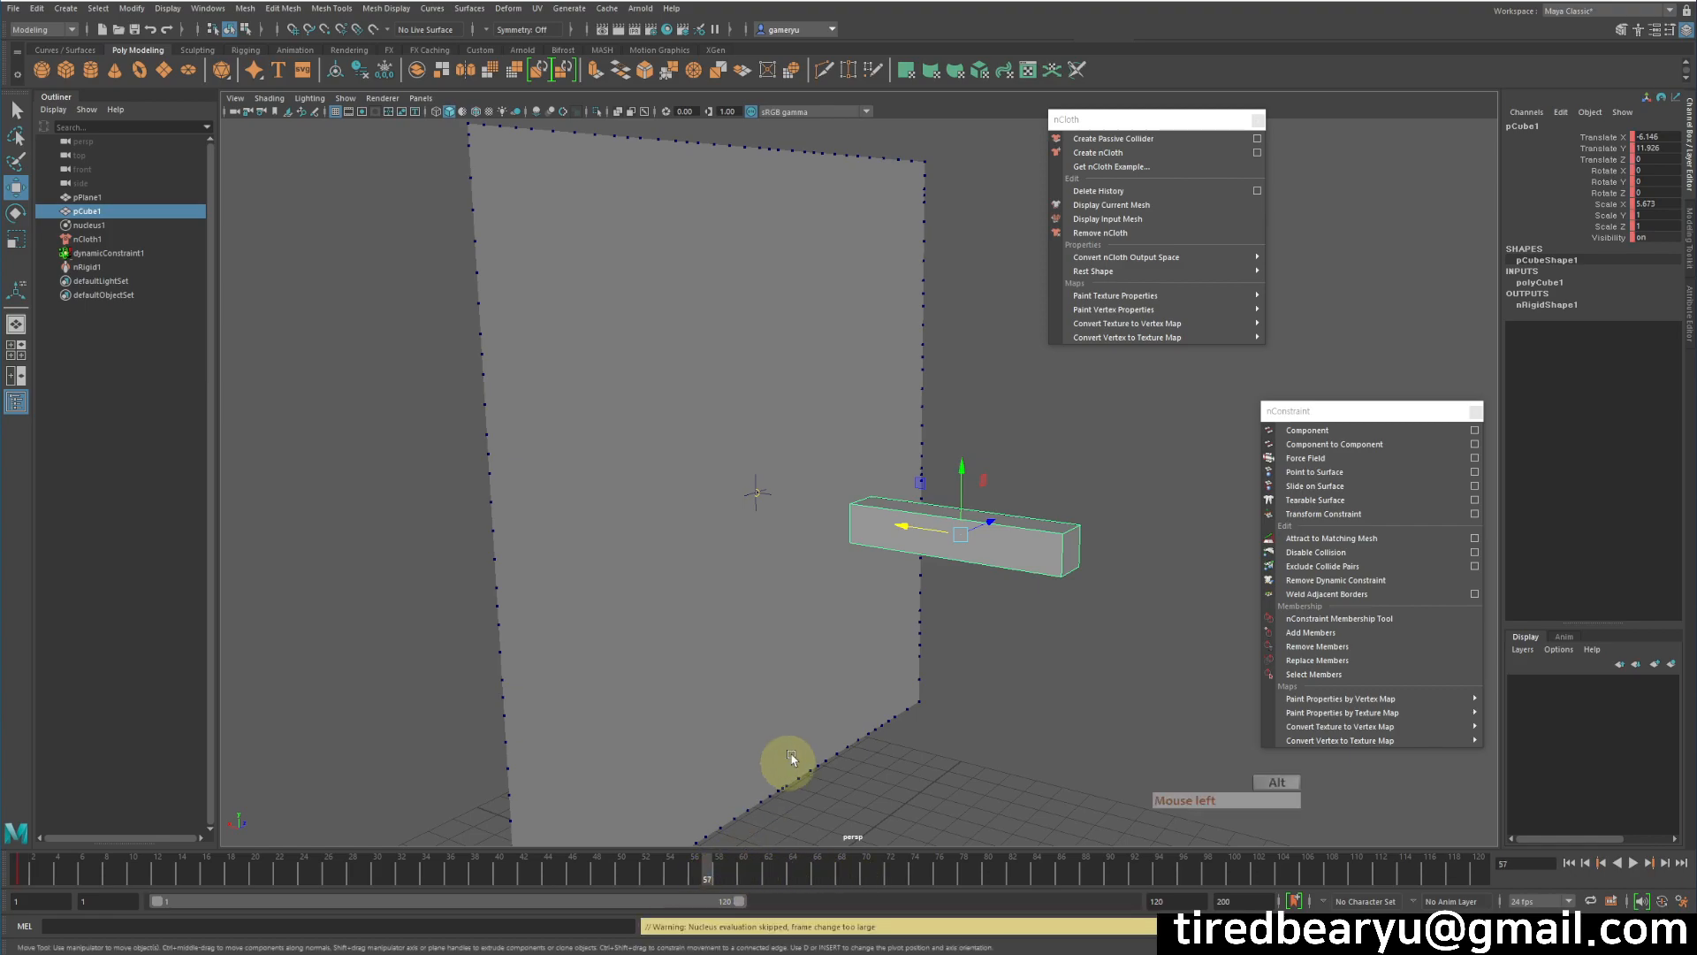
{"action": "left_click_drag", "start_coordinate": [788, 766], "coordinate": [936, 607], "text": "alt"}
{"action": "left_click_drag", "start_coordinate": [928, 542], "coordinate": [747, 511]}
{"action": "key", "text": "s"}
{"action": "left_click_drag", "start_coordinate": [846, 686], "coordinate": [818, 666], "text": "alt"}
{"action": "left_click_drag", "start_coordinate": [656, 870], "coordinate": [7, 859]}
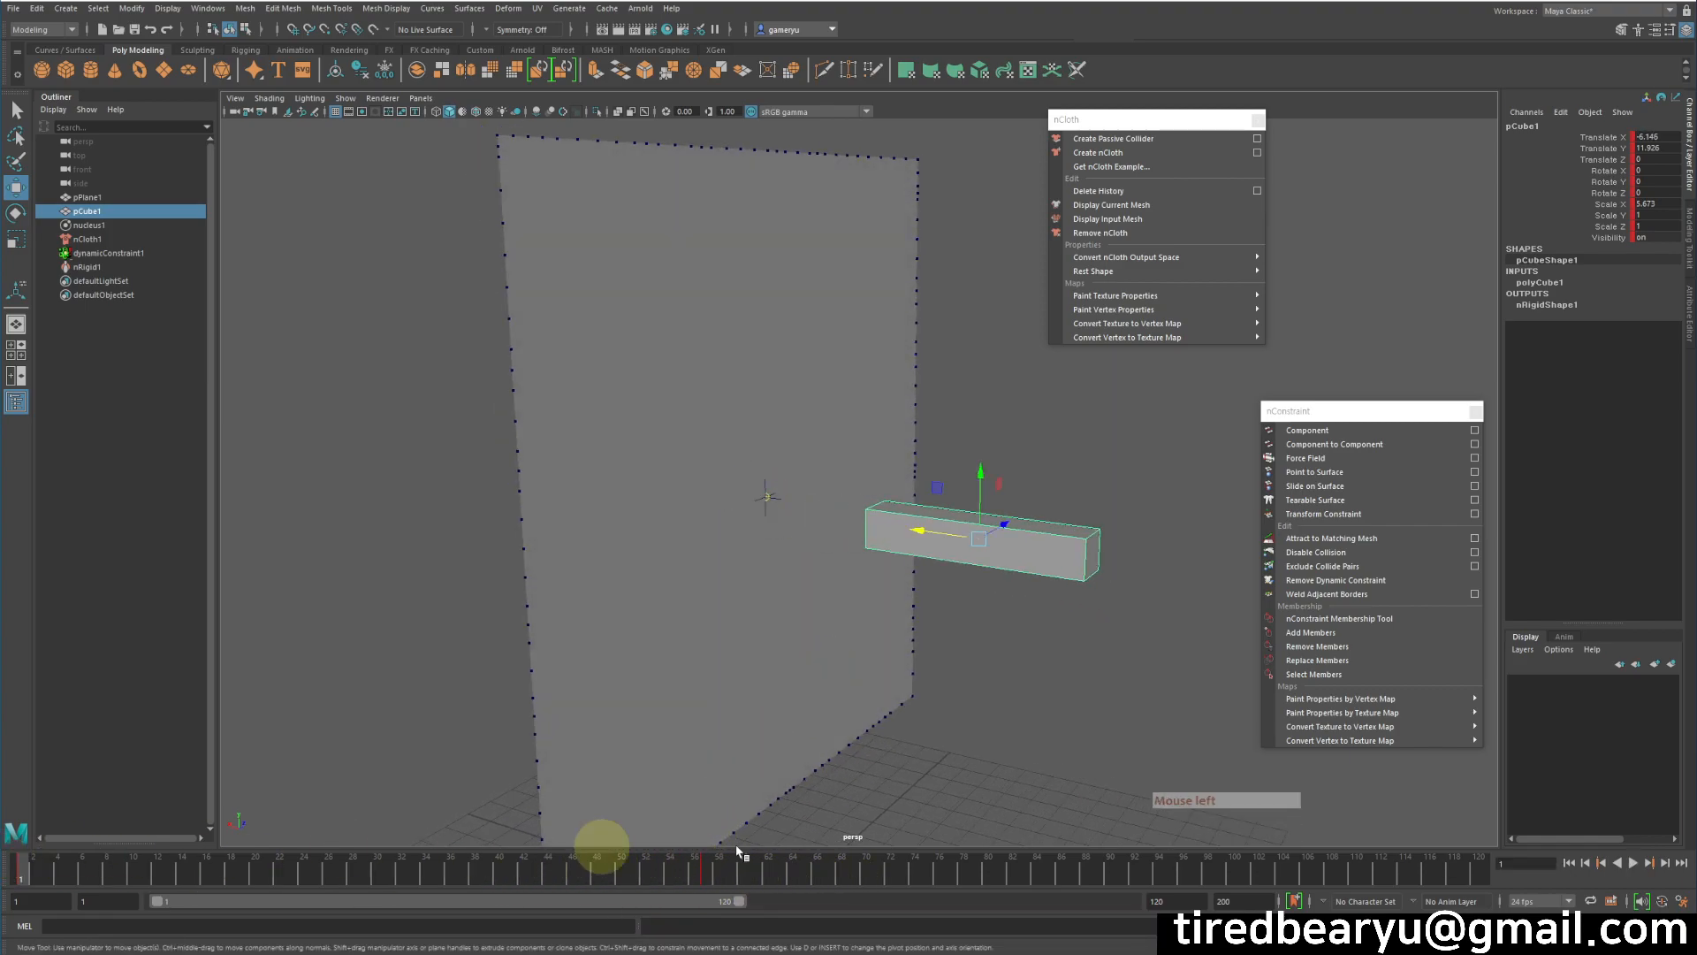
Step: Play the simulation of the bar pushing into the cloth and examine the stretched area from several angles
{"action": "left_click", "coordinate": [1634, 863]}
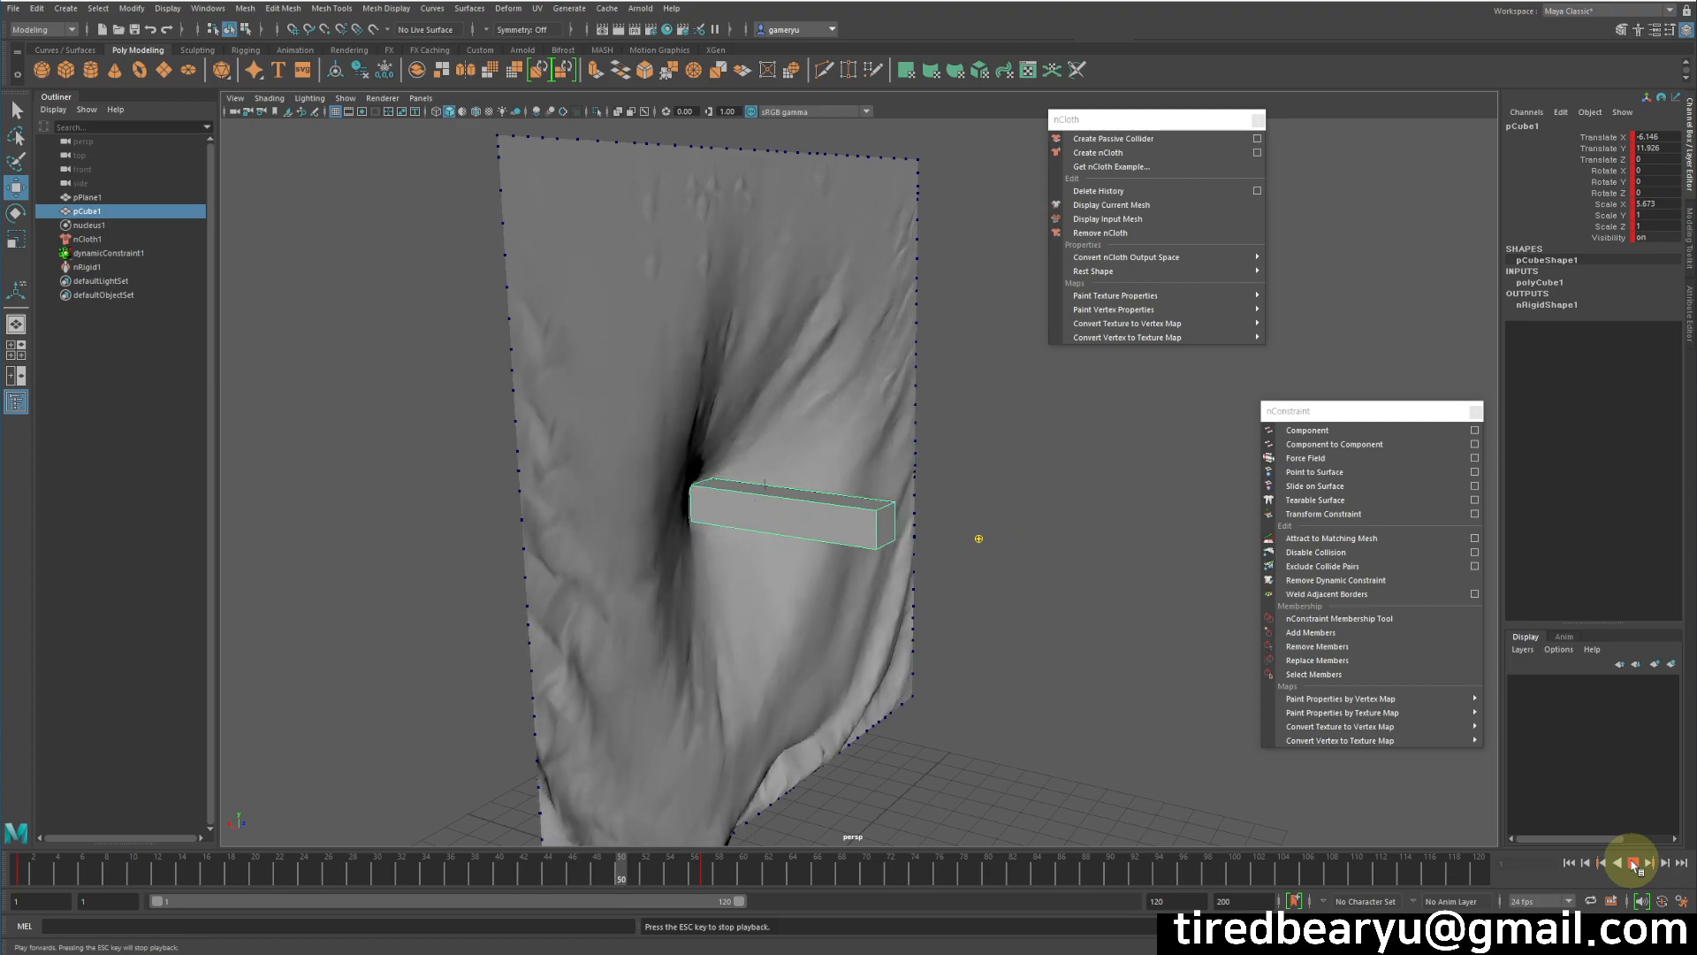
{"action": "left_click", "coordinate": [1634, 864]}
{"action": "mouse_move", "coordinate": [1073, 706]}
{"action": "left_mouse_down", "text": "alt"}
{"action": "mouse_move", "coordinate": [1000, 693]}
{"action": "mouse_move", "coordinate": [1068, 689]}
{"action": "left_mouse_up", "text": "alt"}
{"action": "left_click", "coordinate": [803, 567]}
{"action": "left_click_drag", "start_coordinate": [966, 311], "coordinate": [940, 299], "text": "alt"}
{"action": "left_click_drag", "start_coordinate": [713, 345], "coordinate": [865, 580], "text": "alt"}
{"action": "left_click", "coordinate": [1011, 590]}
{"action": "left_click", "coordinate": [874, 580]}
{"action": "left_click_drag", "start_coordinate": [873, 578], "coordinate": [852, 395], "text": "alt"}
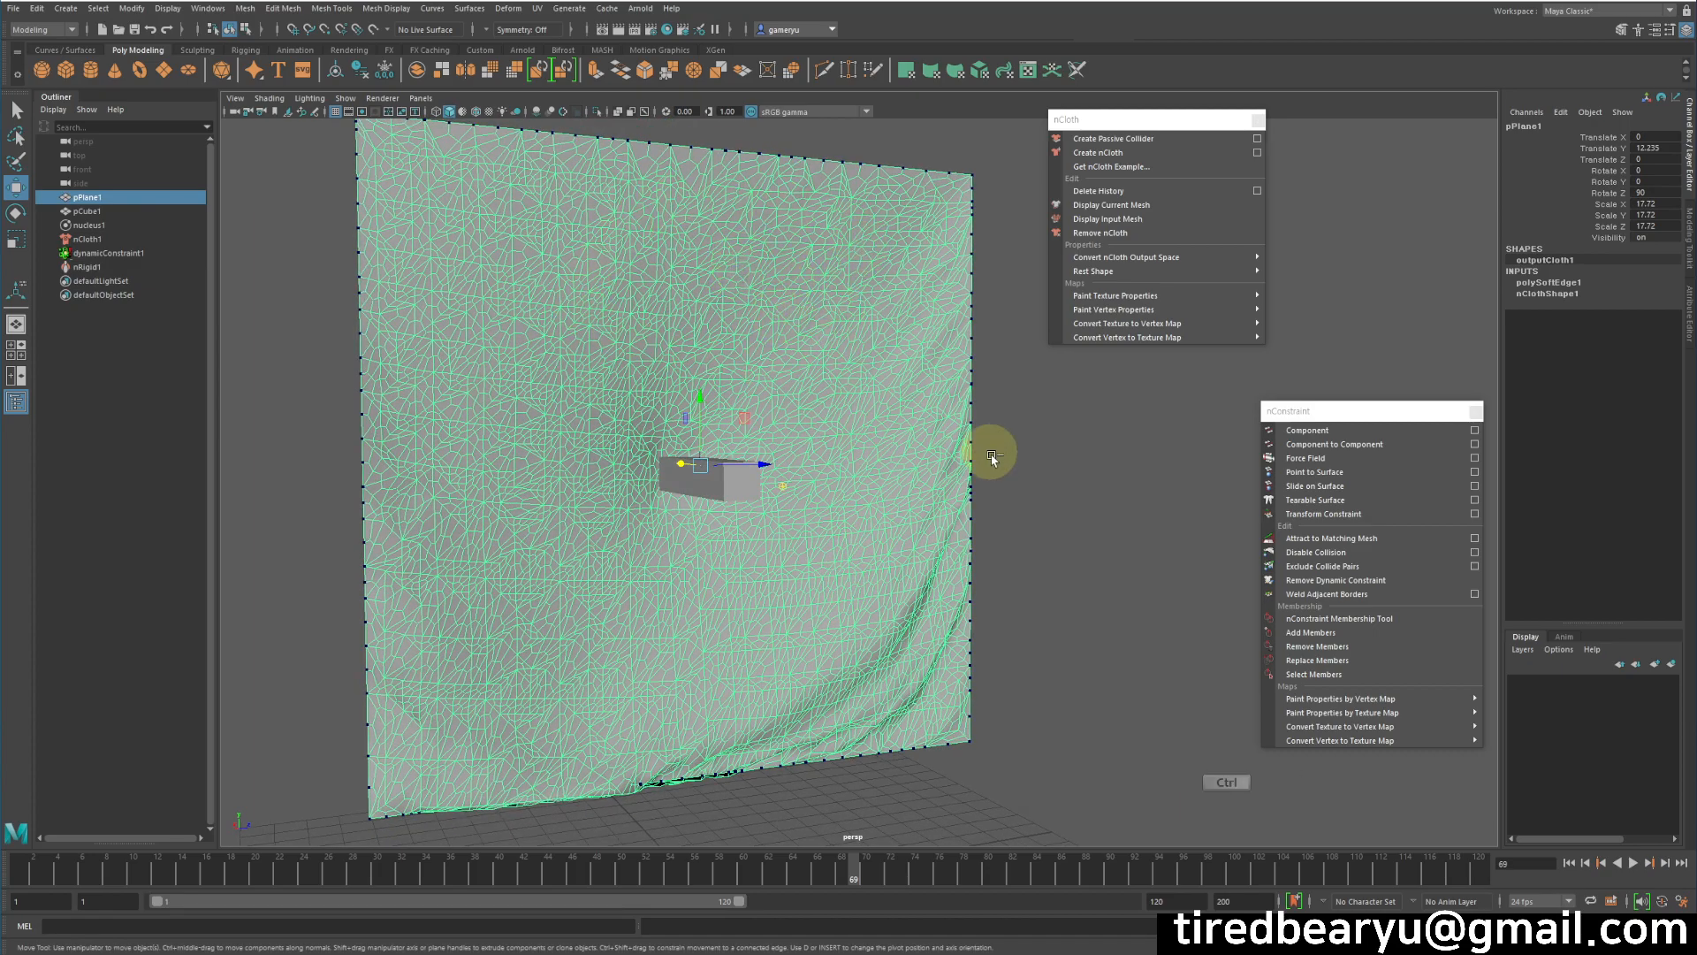
Step: Open the nCloth node's attributes and raise its Stretch Resistance to about 129.67
{"action": "left_click", "coordinate": [88, 239]}
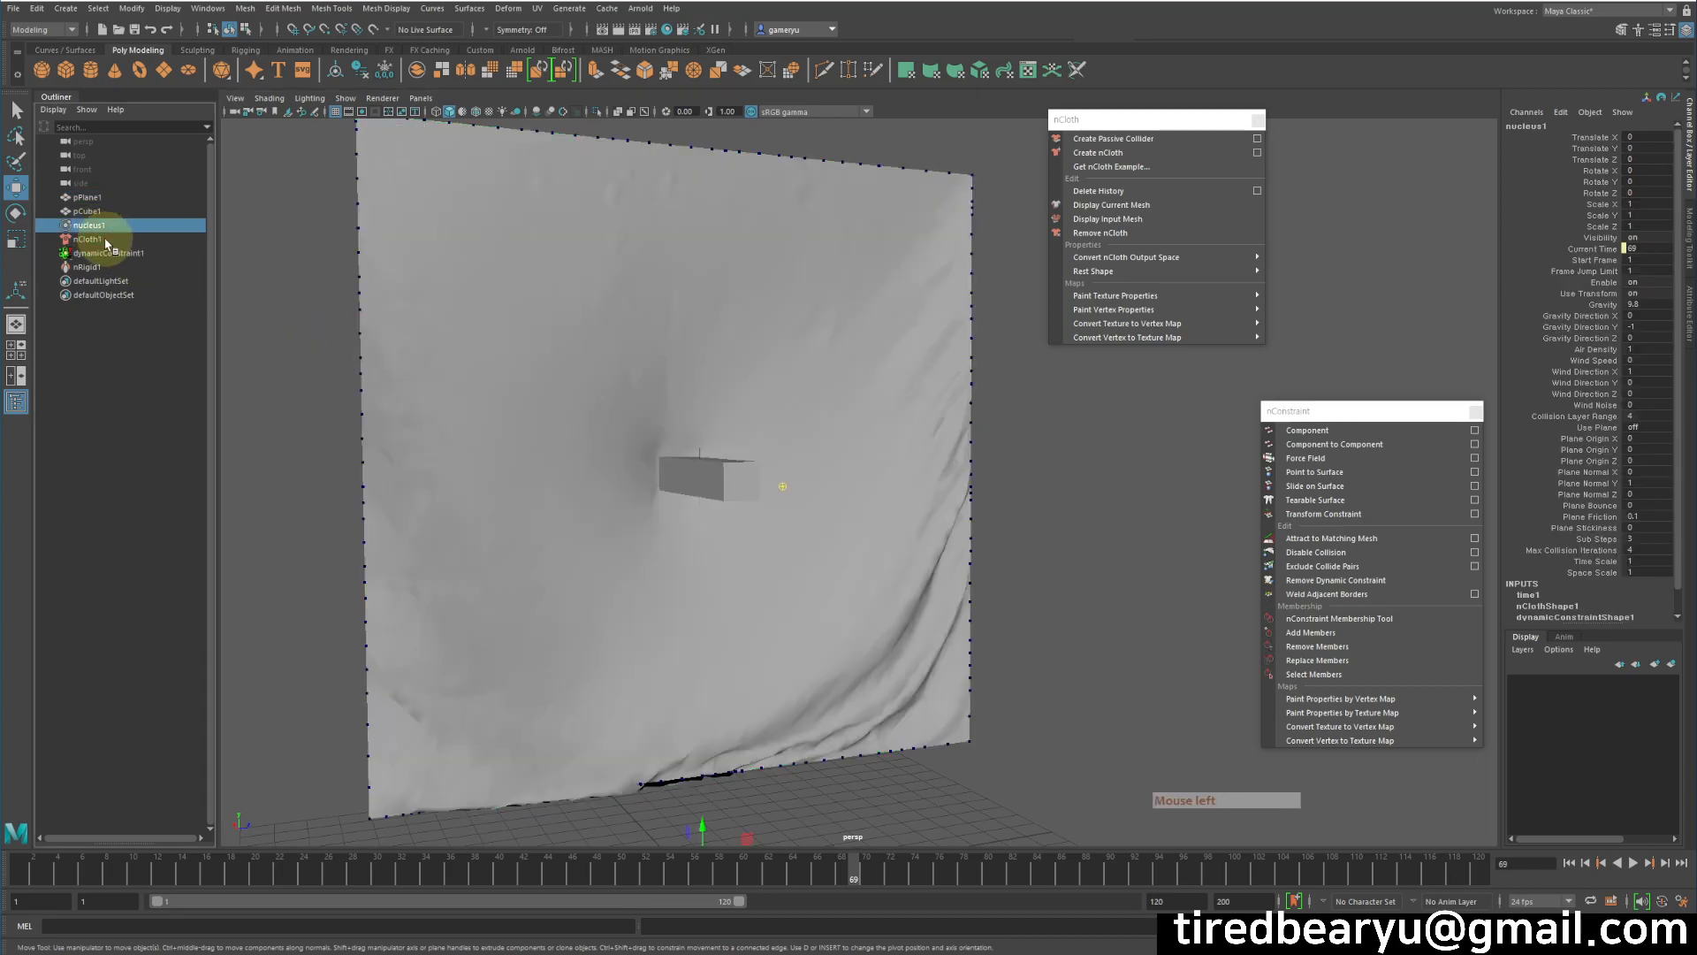
{"action": "left_click_drag", "start_coordinate": [1374, 412], "coordinate": [1230, 345]}
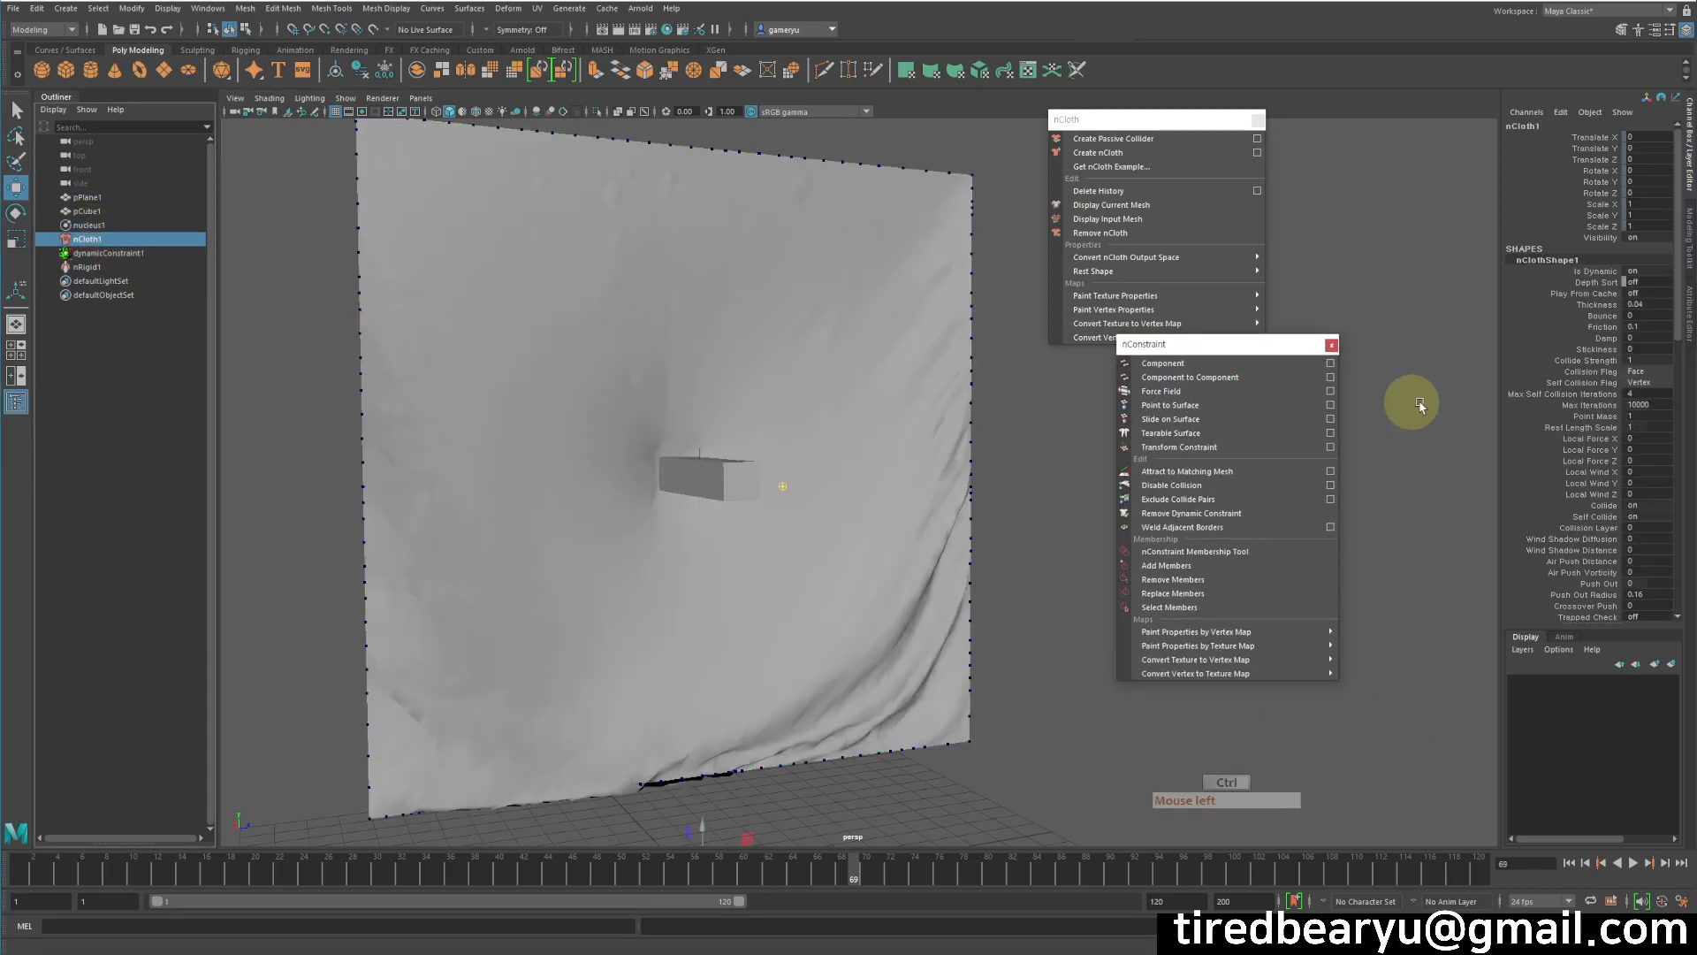
{"action": "left_click", "coordinate": [1689, 314]}
{"action": "scroll", "coordinate": [1543, 497], "scroll_direction": "down", "scroll_amount": 3}
{"action": "scroll", "coordinate": [1543, 500], "scroll_direction": "down", "scroll_amount": 2}
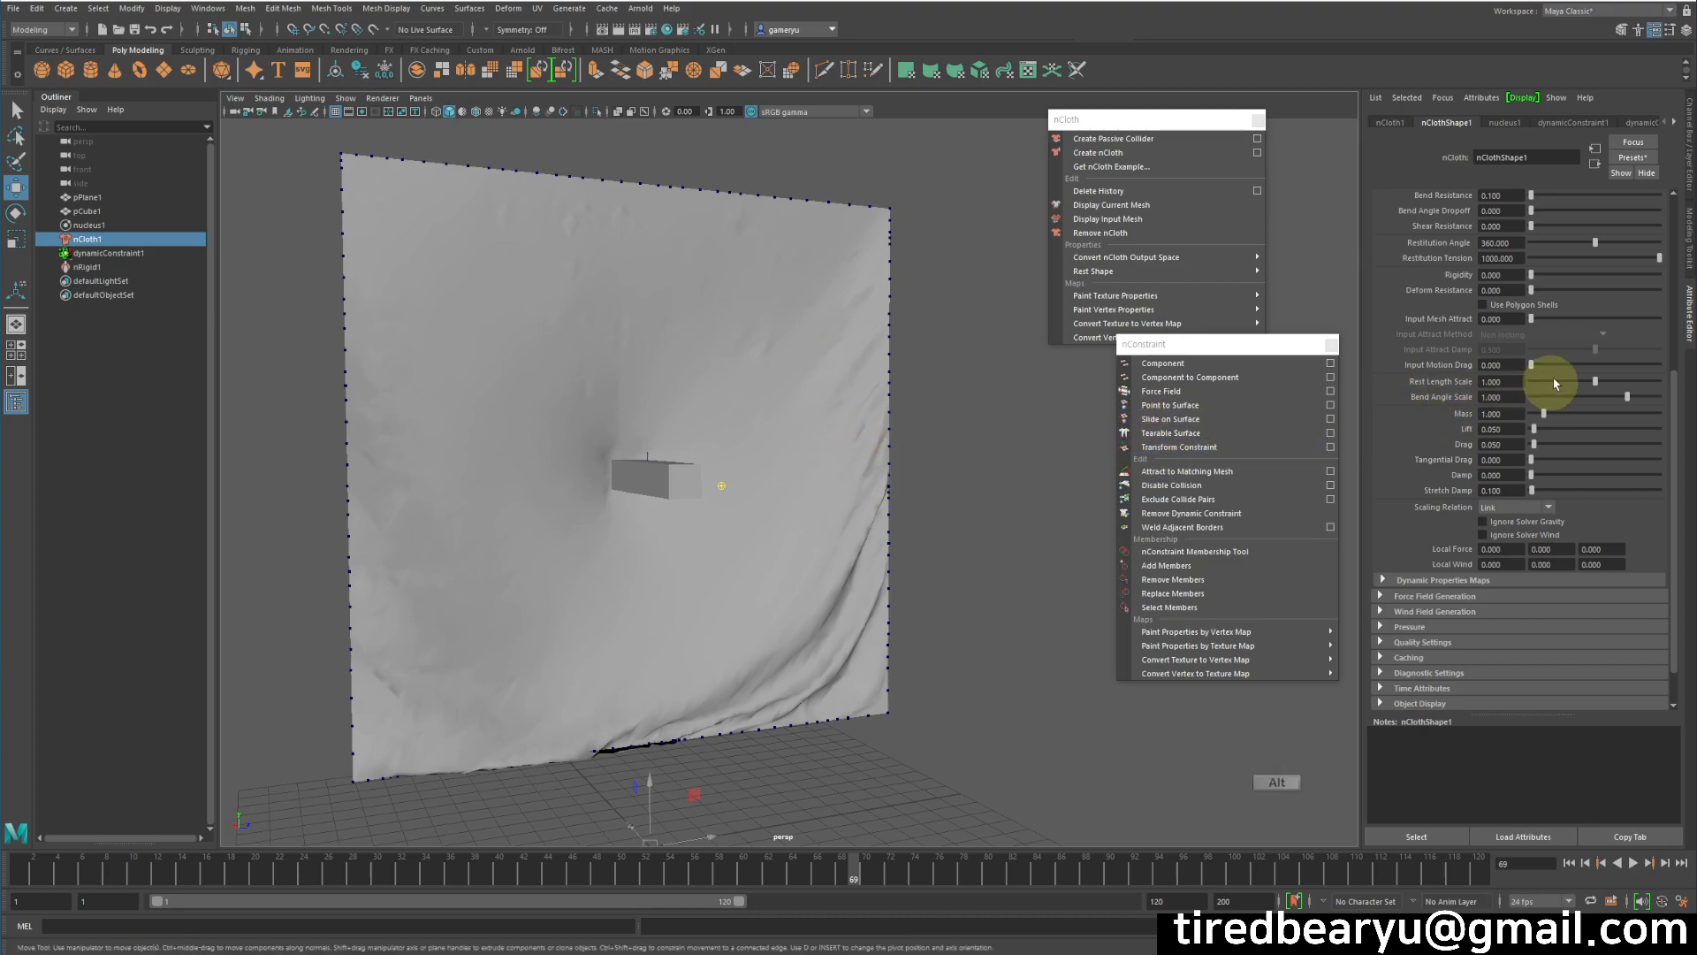
{"action": "scroll", "coordinate": [1567, 390], "scroll_direction": "up", "scroll_amount": 1}
{"action": "scroll", "coordinate": [1567, 389], "scroll_direction": "up", "scroll_amount": 2}
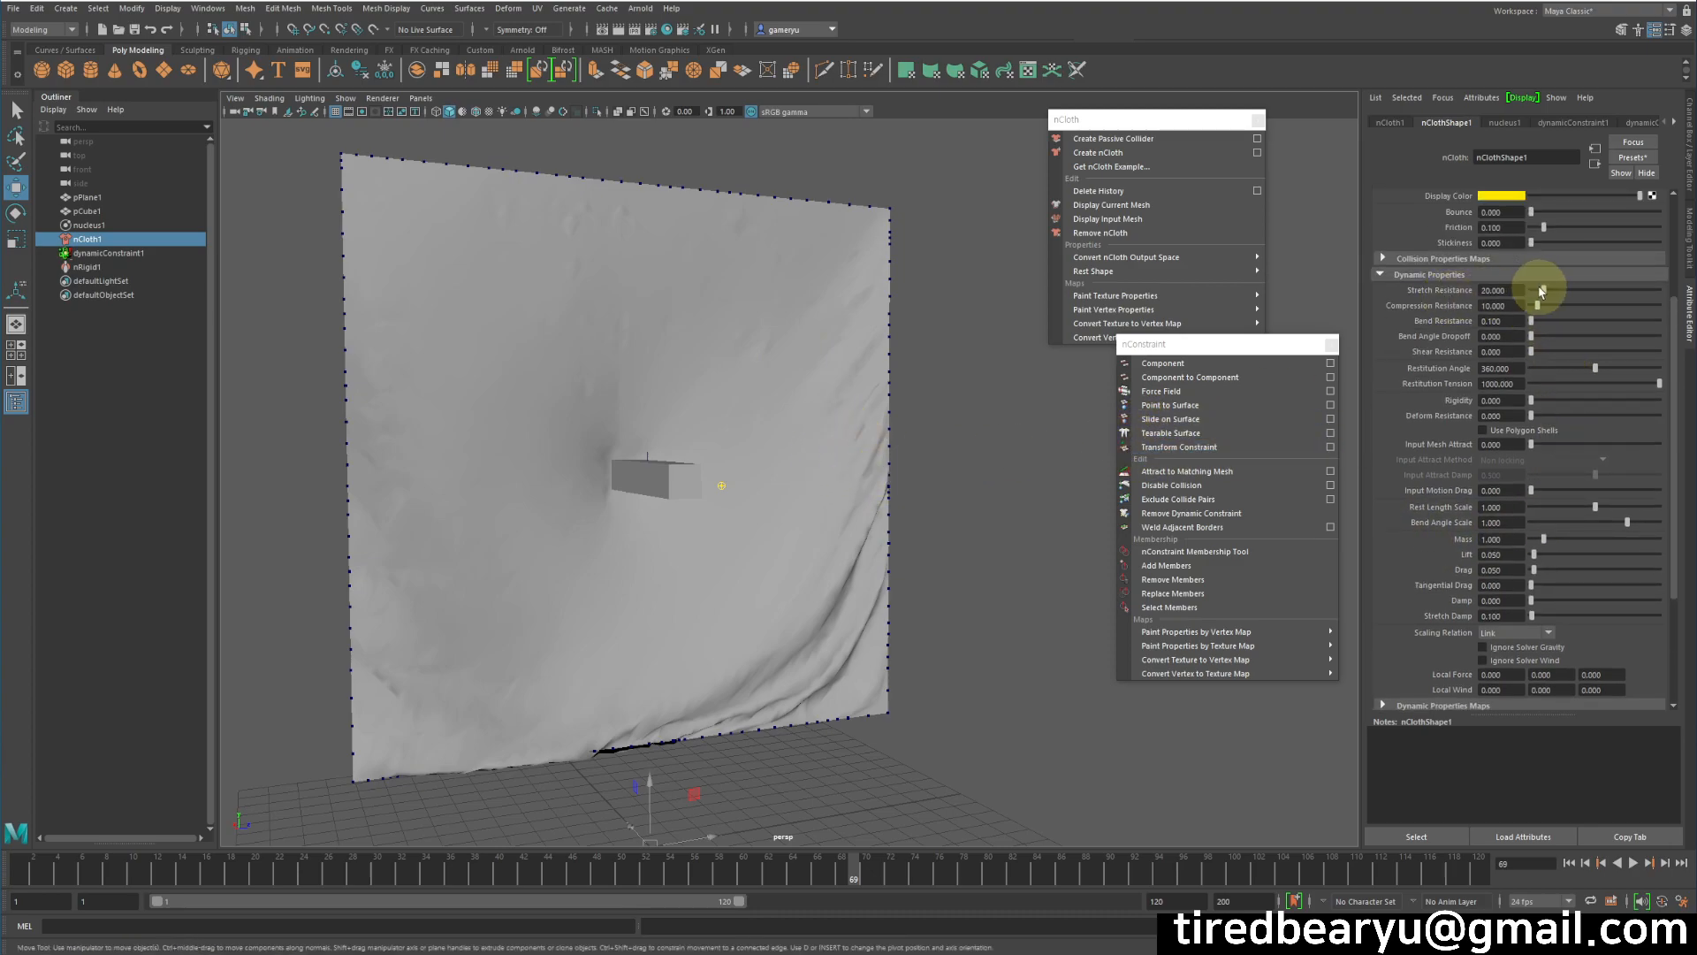
{"action": "left_click_drag", "start_coordinate": [1559, 292], "coordinate": [1613, 292]}
Step: Replay the simulation from frame 1 and examine how the stiffer cloth meets the bar
{"action": "left_click", "coordinate": [1569, 864]}
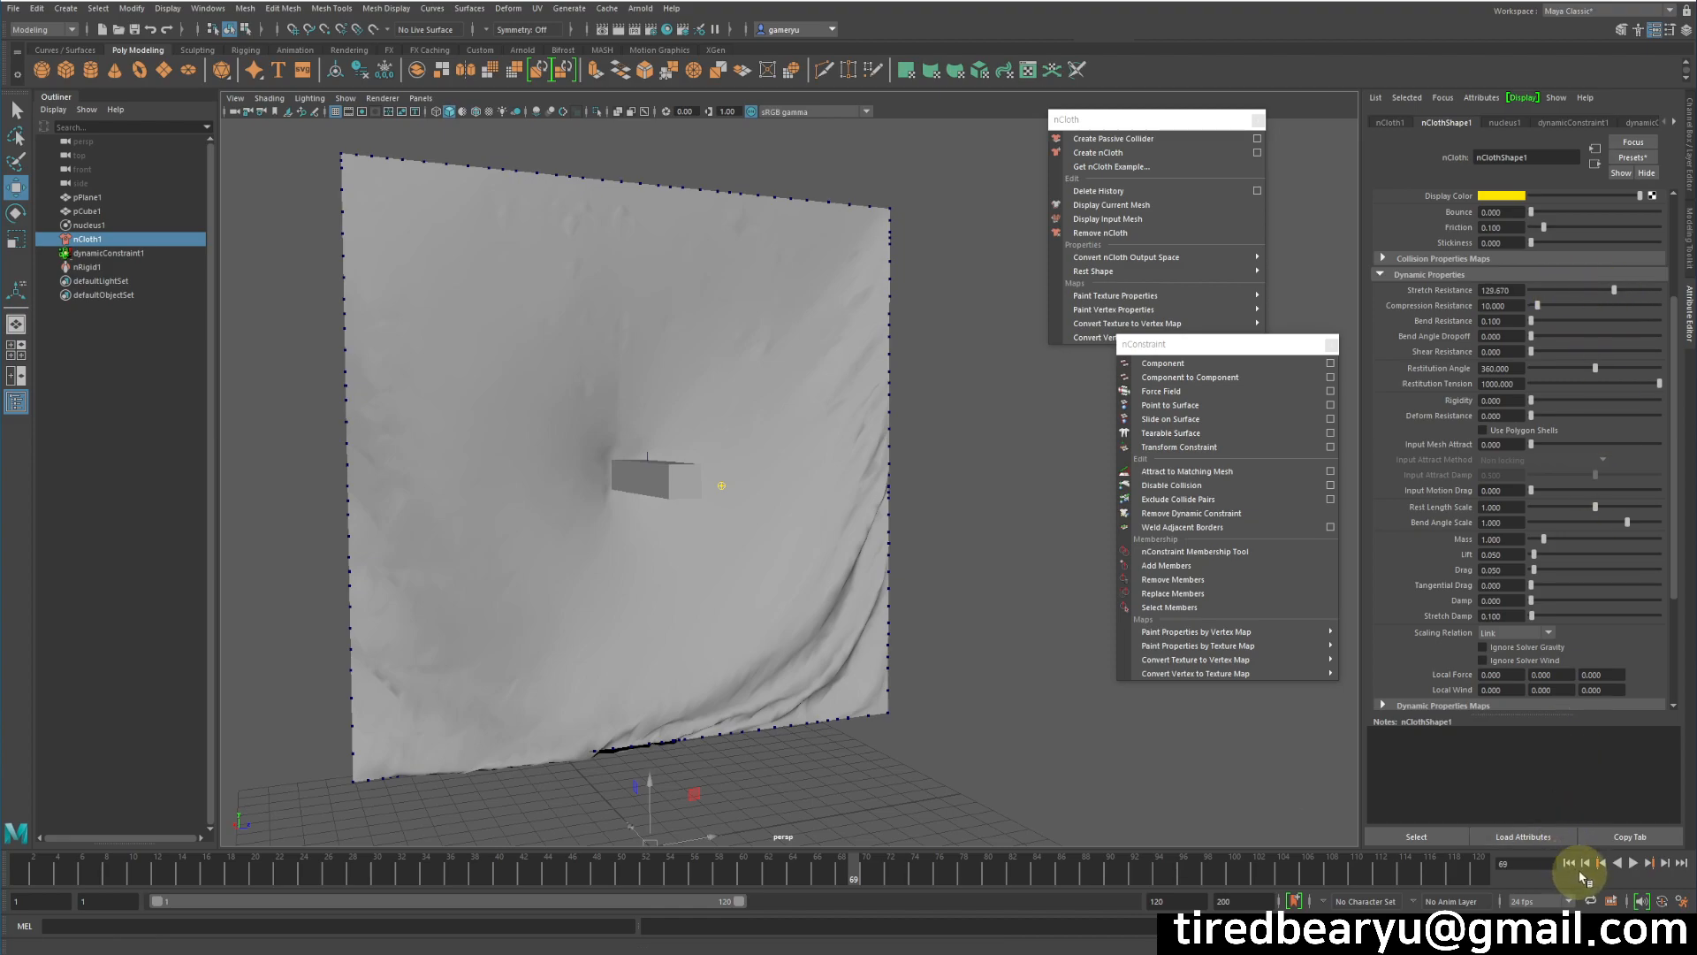
{"action": "left_click", "coordinate": [1640, 864]}
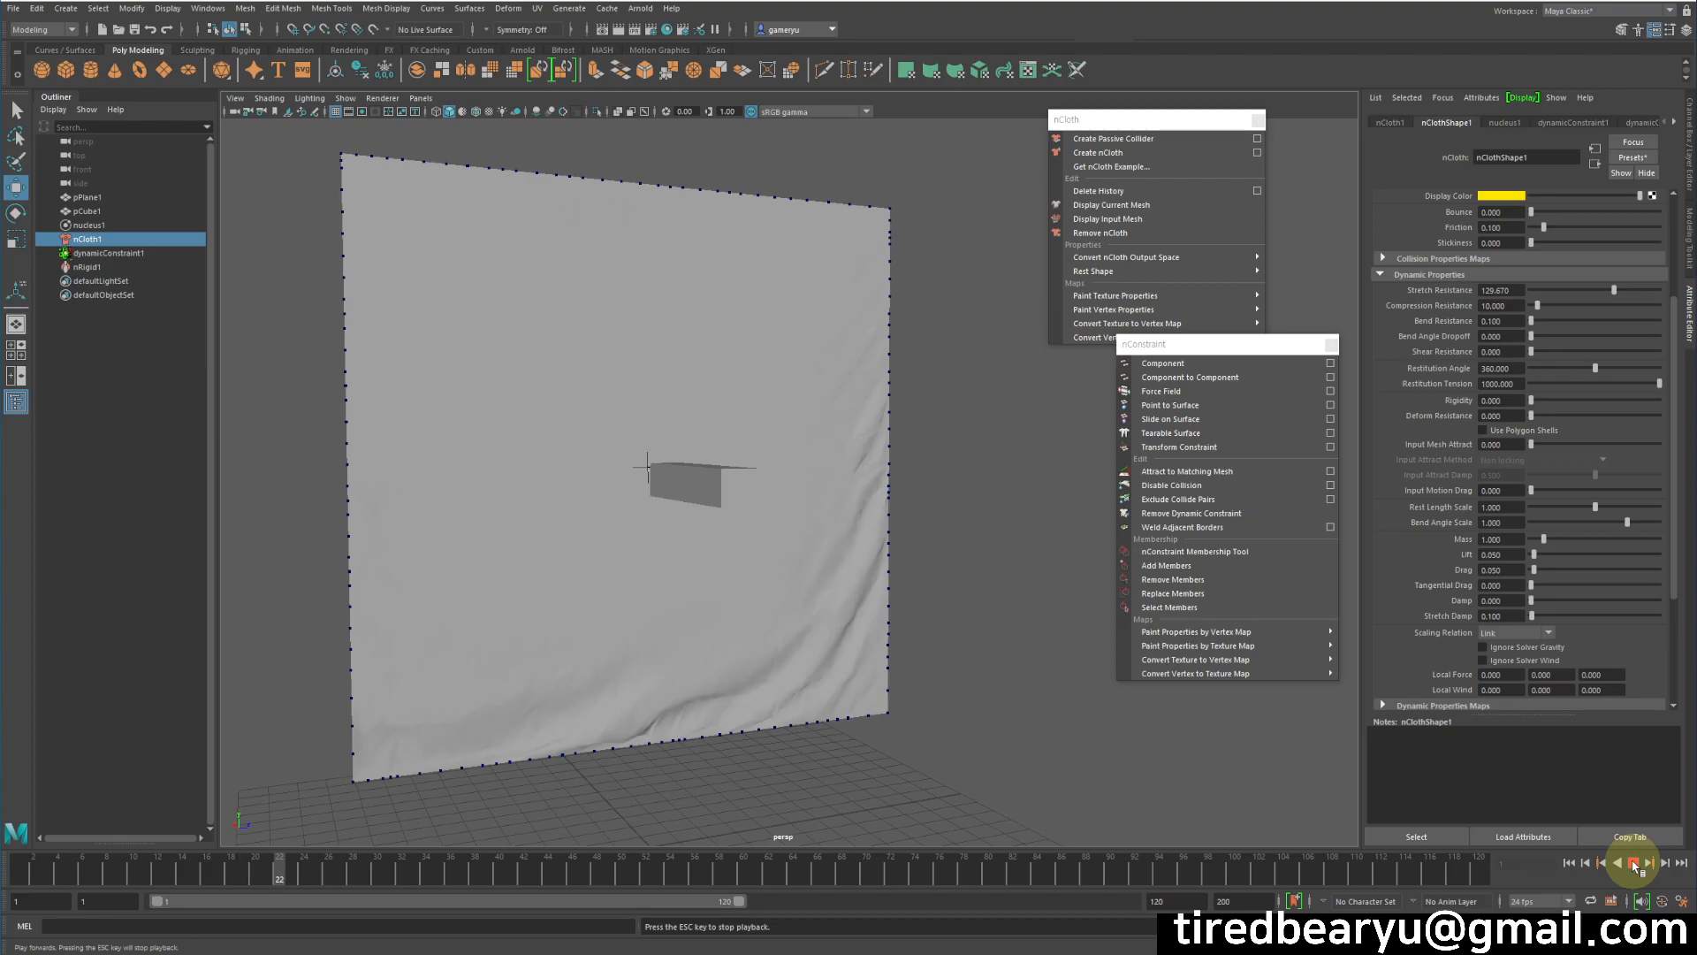
{"action": "left_click", "coordinate": [1633, 864]}
{"action": "left_click_drag", "start_coordinate": [928, 534], "coordinate": [920, 560], "text": "alt"}
{"action": "right_click_drag", "start_coordinate": [920, 560], "coordinate": [959, 553], "text": "alt"}
{"action": "left_click_drag", "start_coordinate": [959, 552], "coordinate": [964, 553], "text": "alt"}
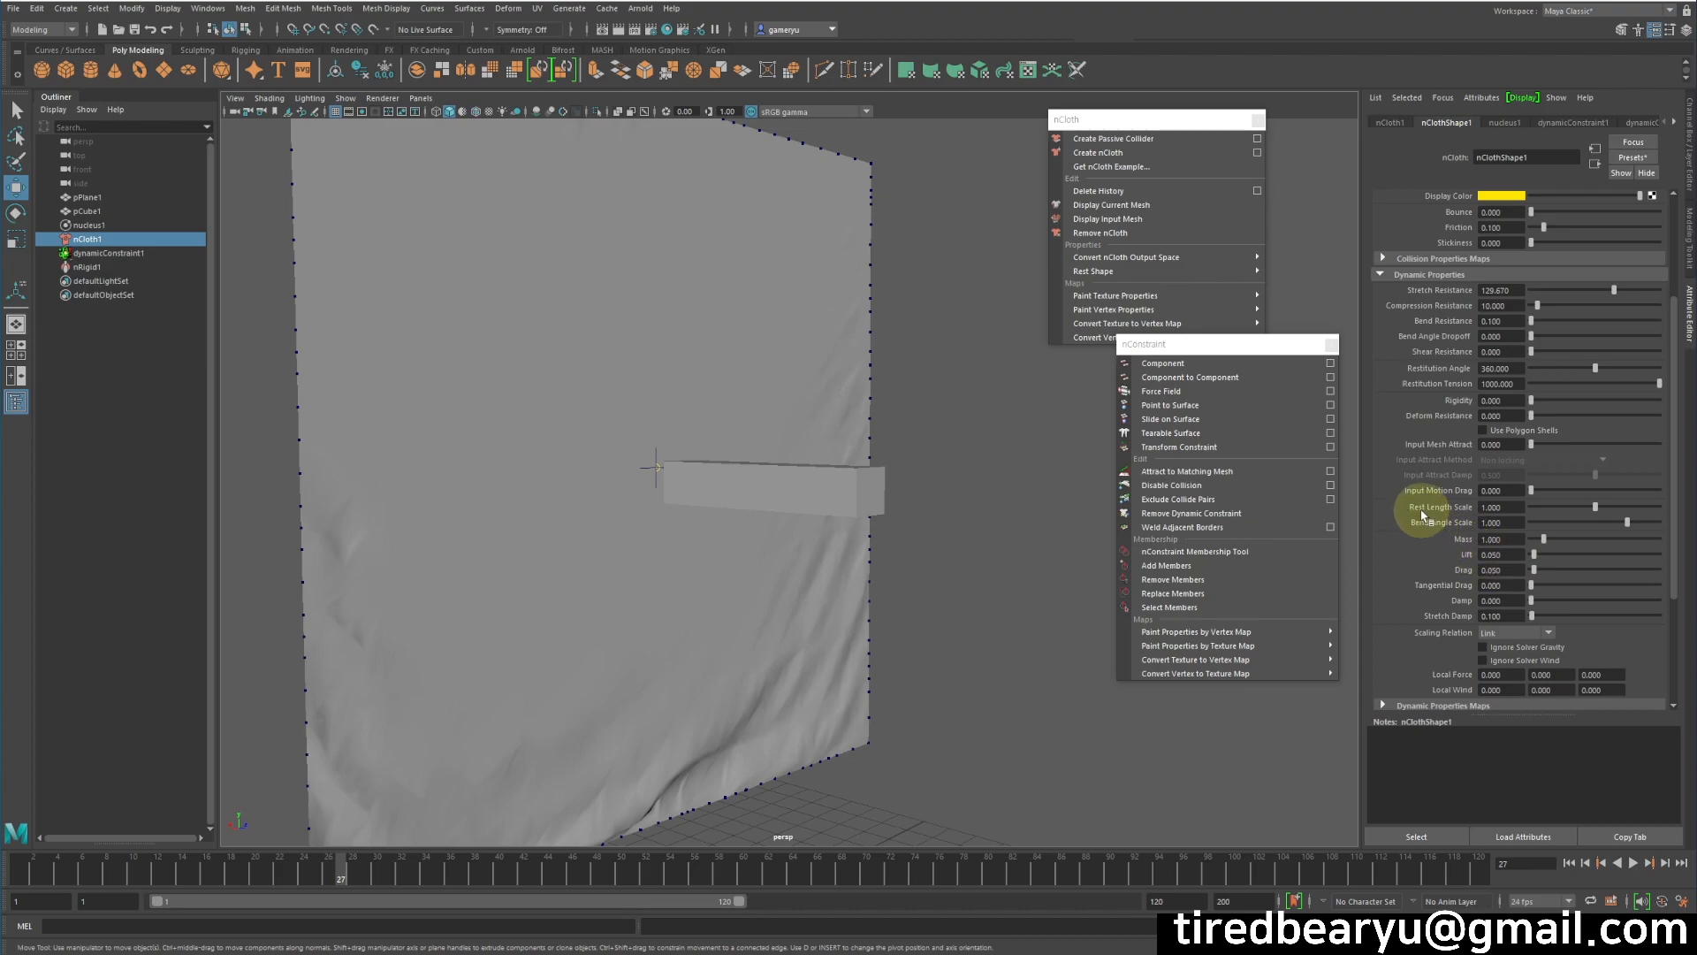
Step: Set the nCloth's Rest Length Scale to 0.9, then replay the simulation from frame 1 and inspect the impact area
{"action": "left_click_drag", "start_coordinate": [1519, 506], "coordinate": [1445, 507]}
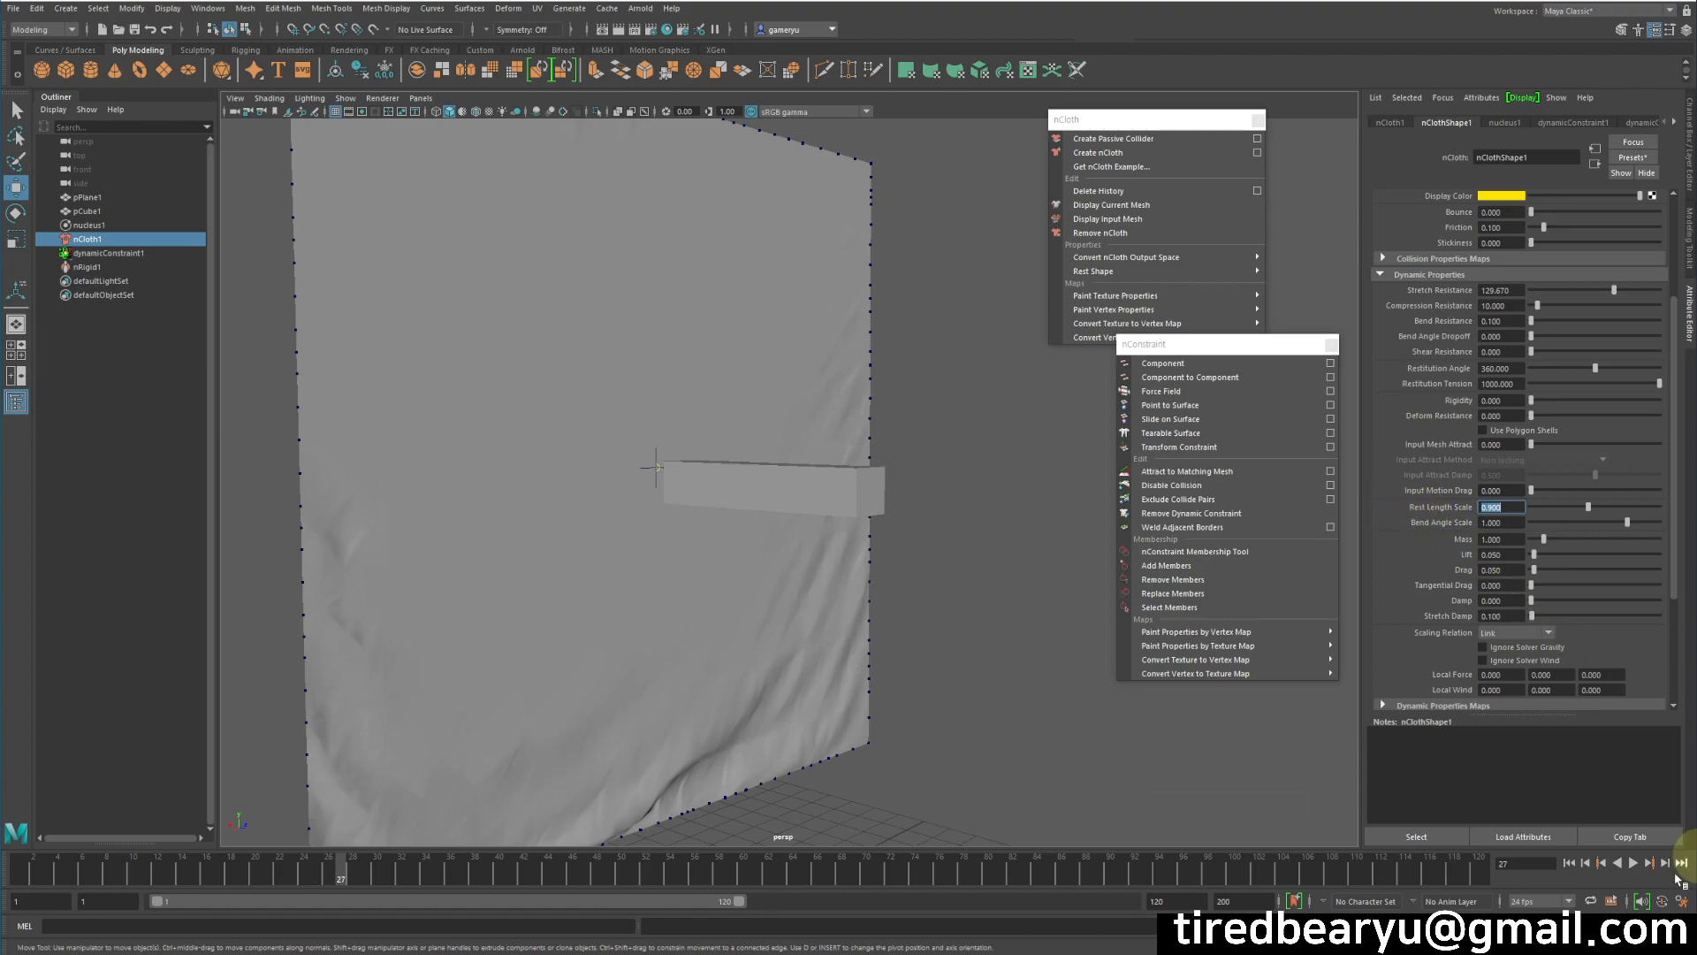
{"action": "left_click", "coordinate": [1569, 862]}
{"action": "left_click", "coordinate": [1633, 862]}
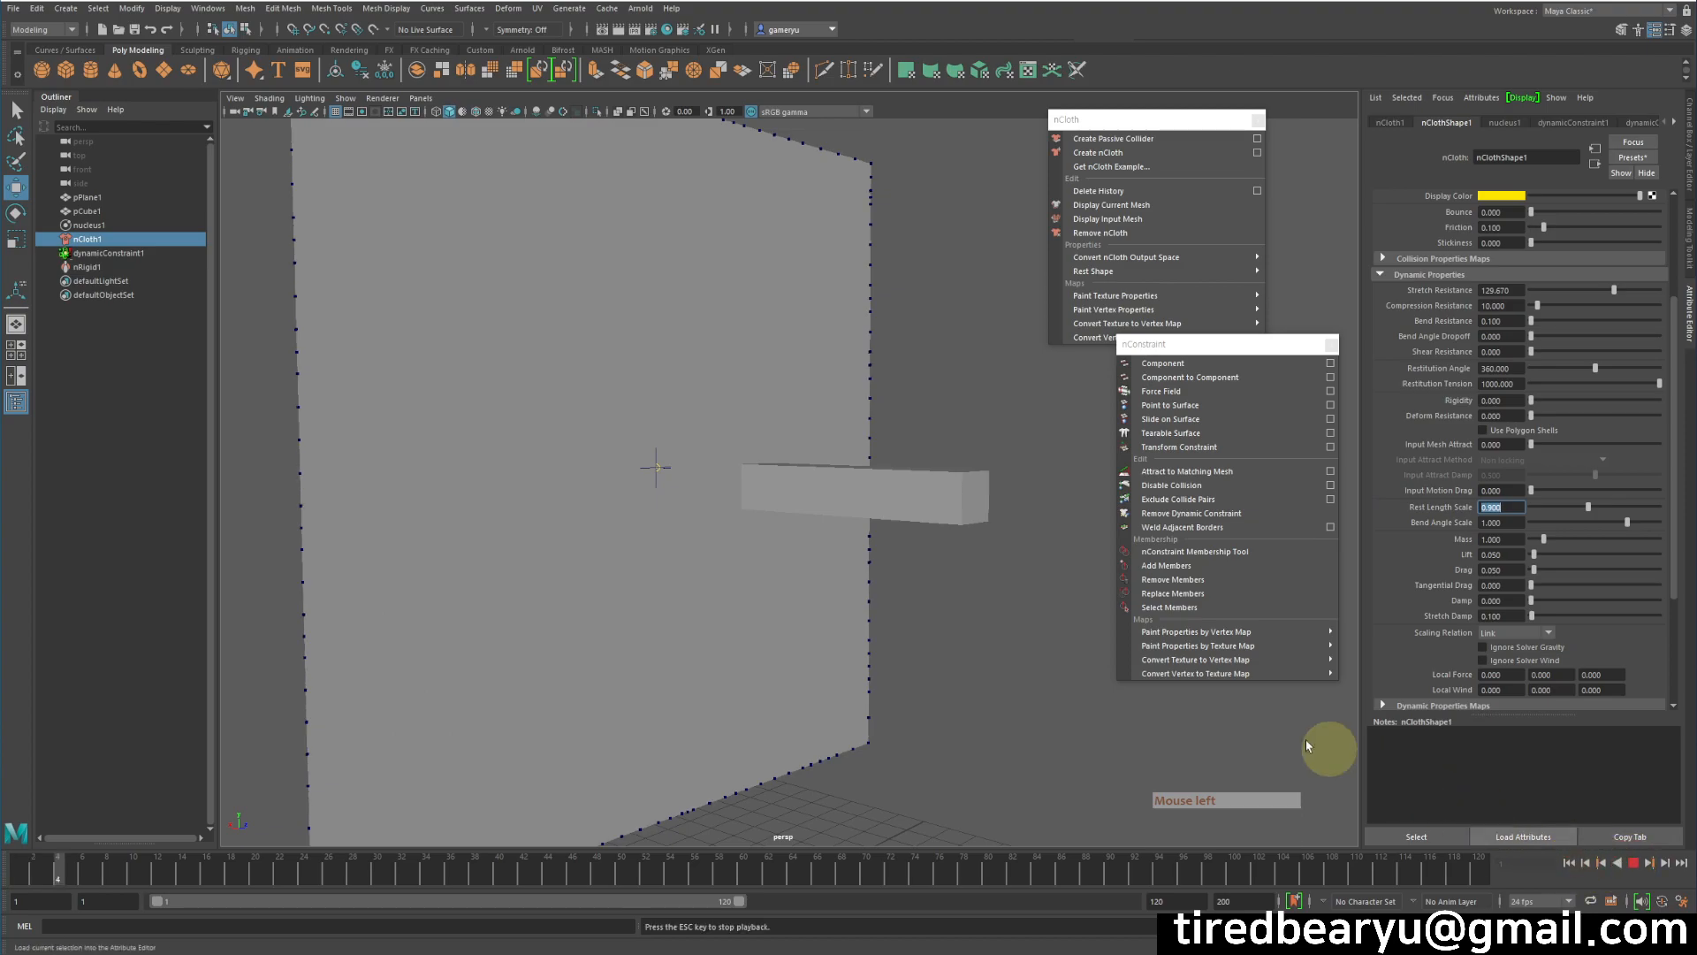
{"action": "left_click_drag", "start_coordinate": [1016, 652], "coordinate": [1021, 658], "text": "alt"}
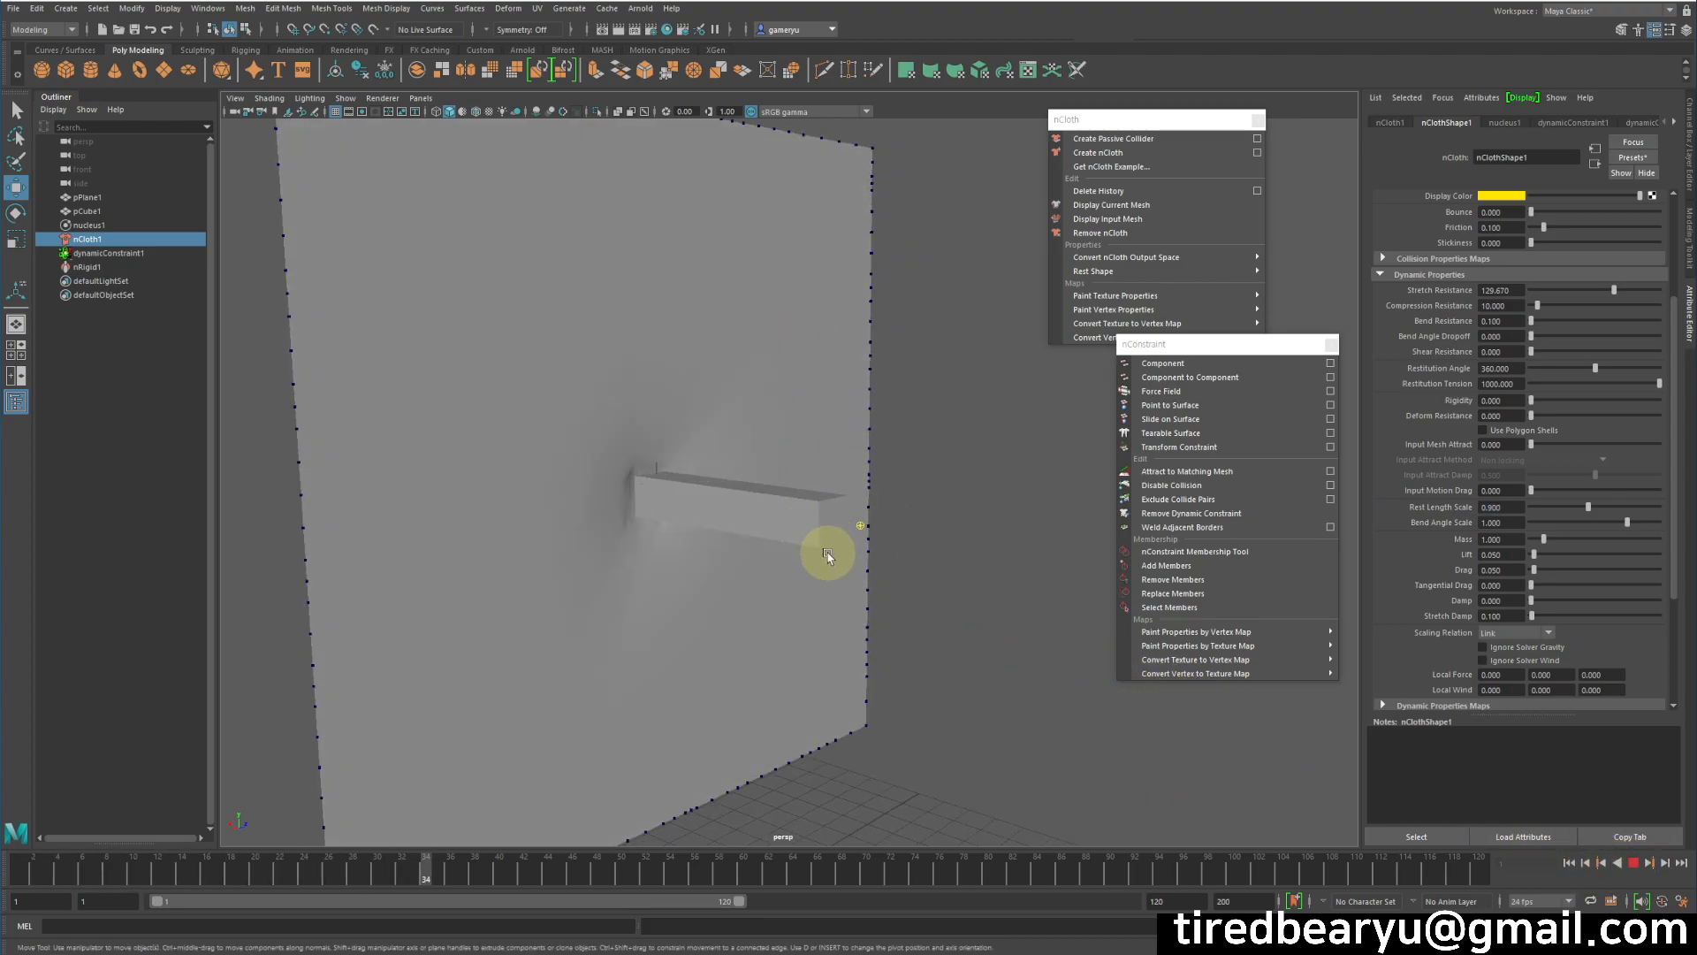
{"action": "mouse_move", "coordinate": [1046, 599]}
{"action": "left_mouse_down", "text": "alt"}
{"action": "mouse_move", "coordinate": [1003, 593]}
{"action": "mouse_move", "coordinate": [1072, 614]}
{"action": "left_mouse_up", "text": "alt"}
{"action": "left_click", "coordinate": [1634, 863]}
{"action": "left_click_drag", "start_coordinate": [1185, 757], "coordinate": [587, 577], "text": "alt"}
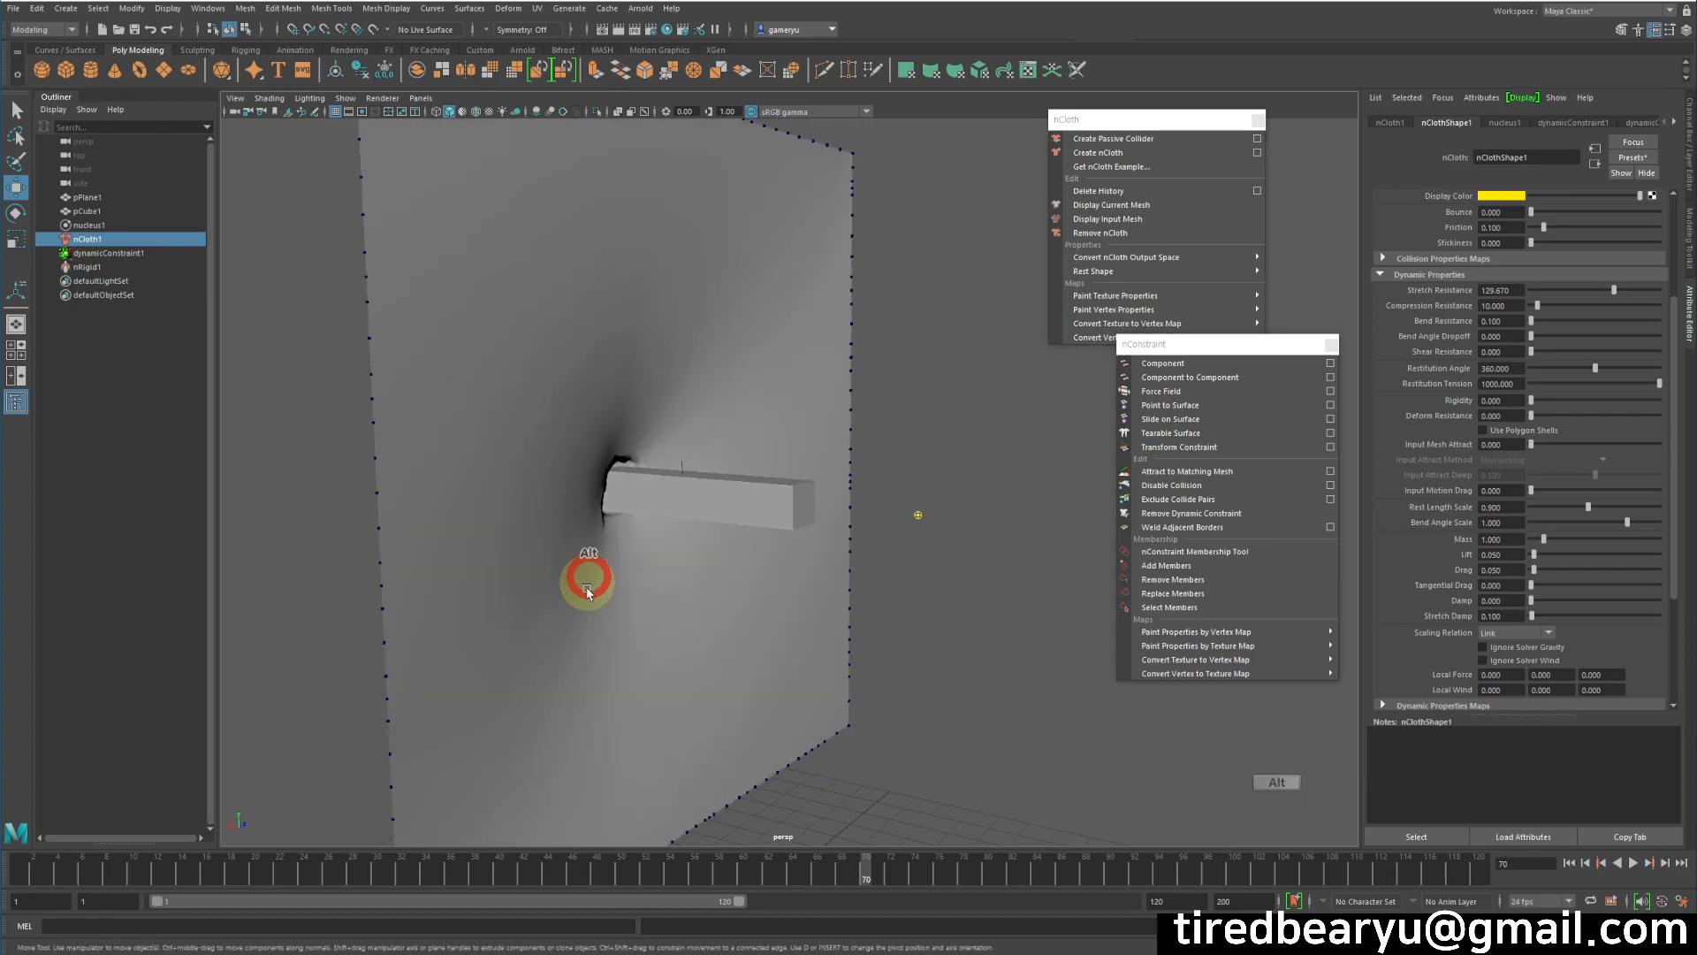
{"action": "left_click", "coordinate": [644, 633]}
{"action": "left_click_drag", "start_coordinate": [644, 633], "coordinate": [568, 549], "text": "alt"}
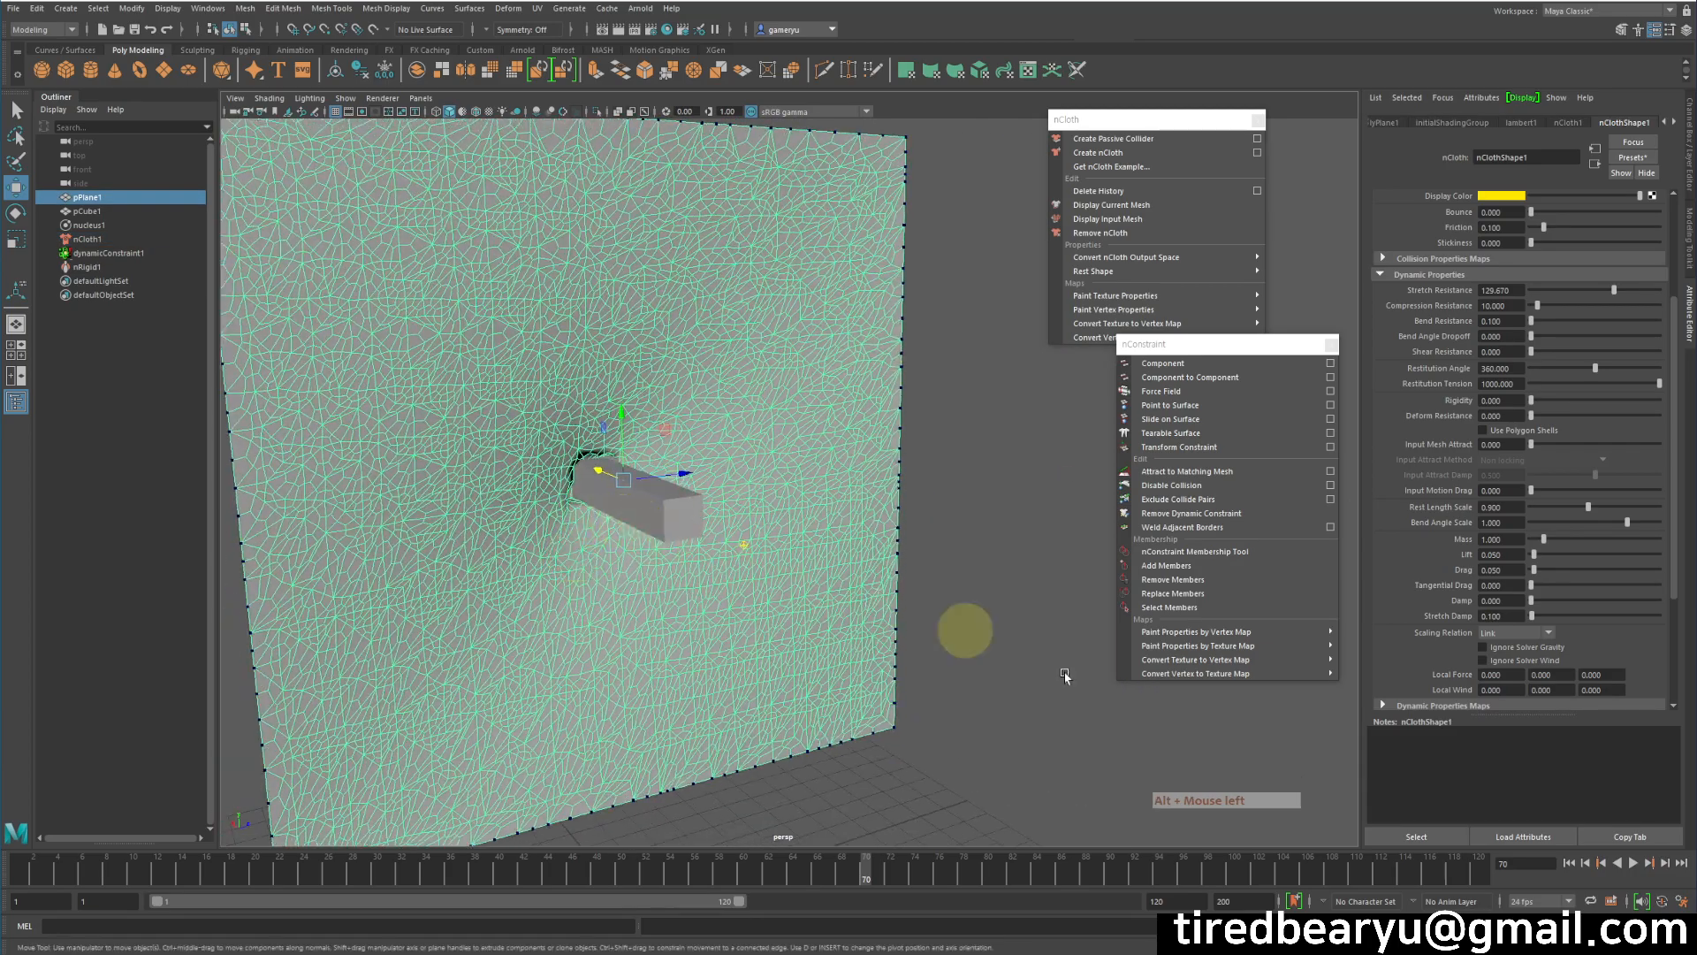
Step: Return to frame 1, select the cloth plane and activate the Select tool at the spot facing the bar's end
{"action": "left_click", "coordinate": [1576, 872]}
{"action": "middle_click_drag", "start_coordinate": [1155, 708], "coordinate": [958, 625], "text": "alt"}
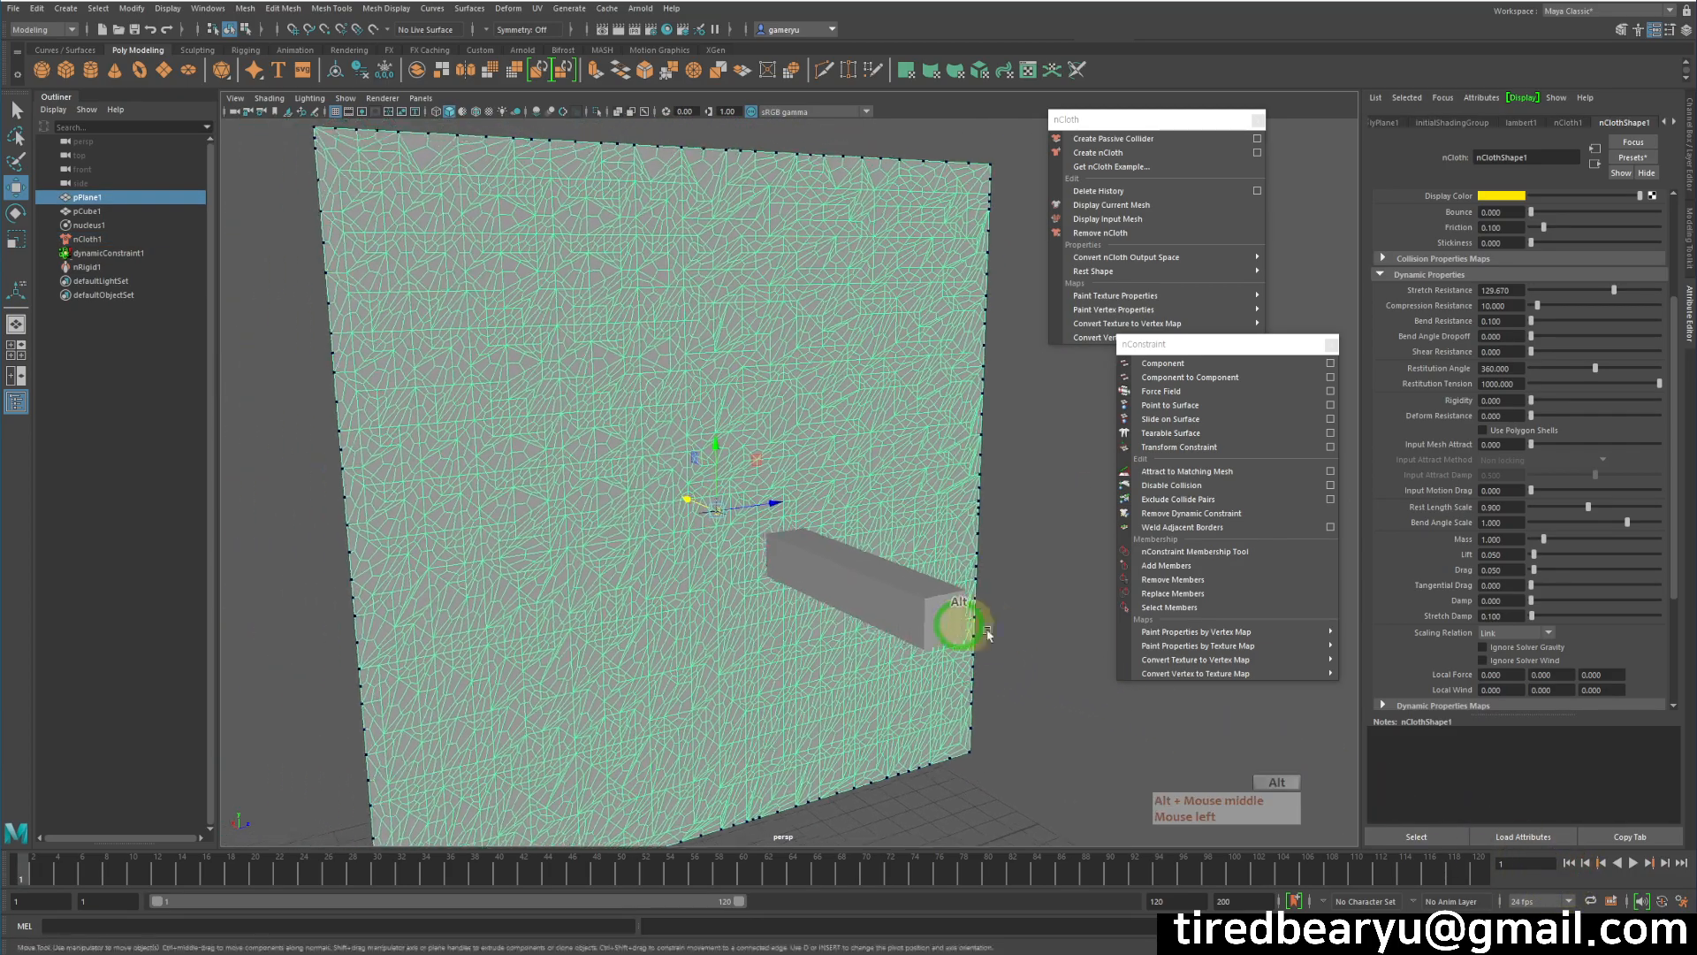
{"action": "left_click", "coordinate": [1030, 573]}
{"action": "right_click_drag", "start_coordinate": [800, 564], "coordinate": [844, 541], "text": "alt"}
{"action": "middle_click_drag", "start_coordinate": [818, 525], "coordinate": [946, 535], "text": "alt"}
{"action": "left_click", "coordinate": [905, 502]}
{"action": "left_click_drag", "start_coordinate": [904, 502], "coordinate": [814, 504], "text": "alt"}
{"action": "right_click_drag", "start_coordinate": [814, 503], "coordinate": [955, 538], "text": "alt"}
{"action": "middle_click_drag", "start_coordinate": [641, 546], "coordinate": [723, 522], "text": "alt"}
{"action": "right_click_drag", "start_coordinate": [723, 522], "coordinate": [991, 558], "text": "alt"}
{"action": "key", "text": "q"}
{"action": "middle_click_drag", "start_coordinate": [943, 634], "coordinate": [824, 644], "text": "alt"}
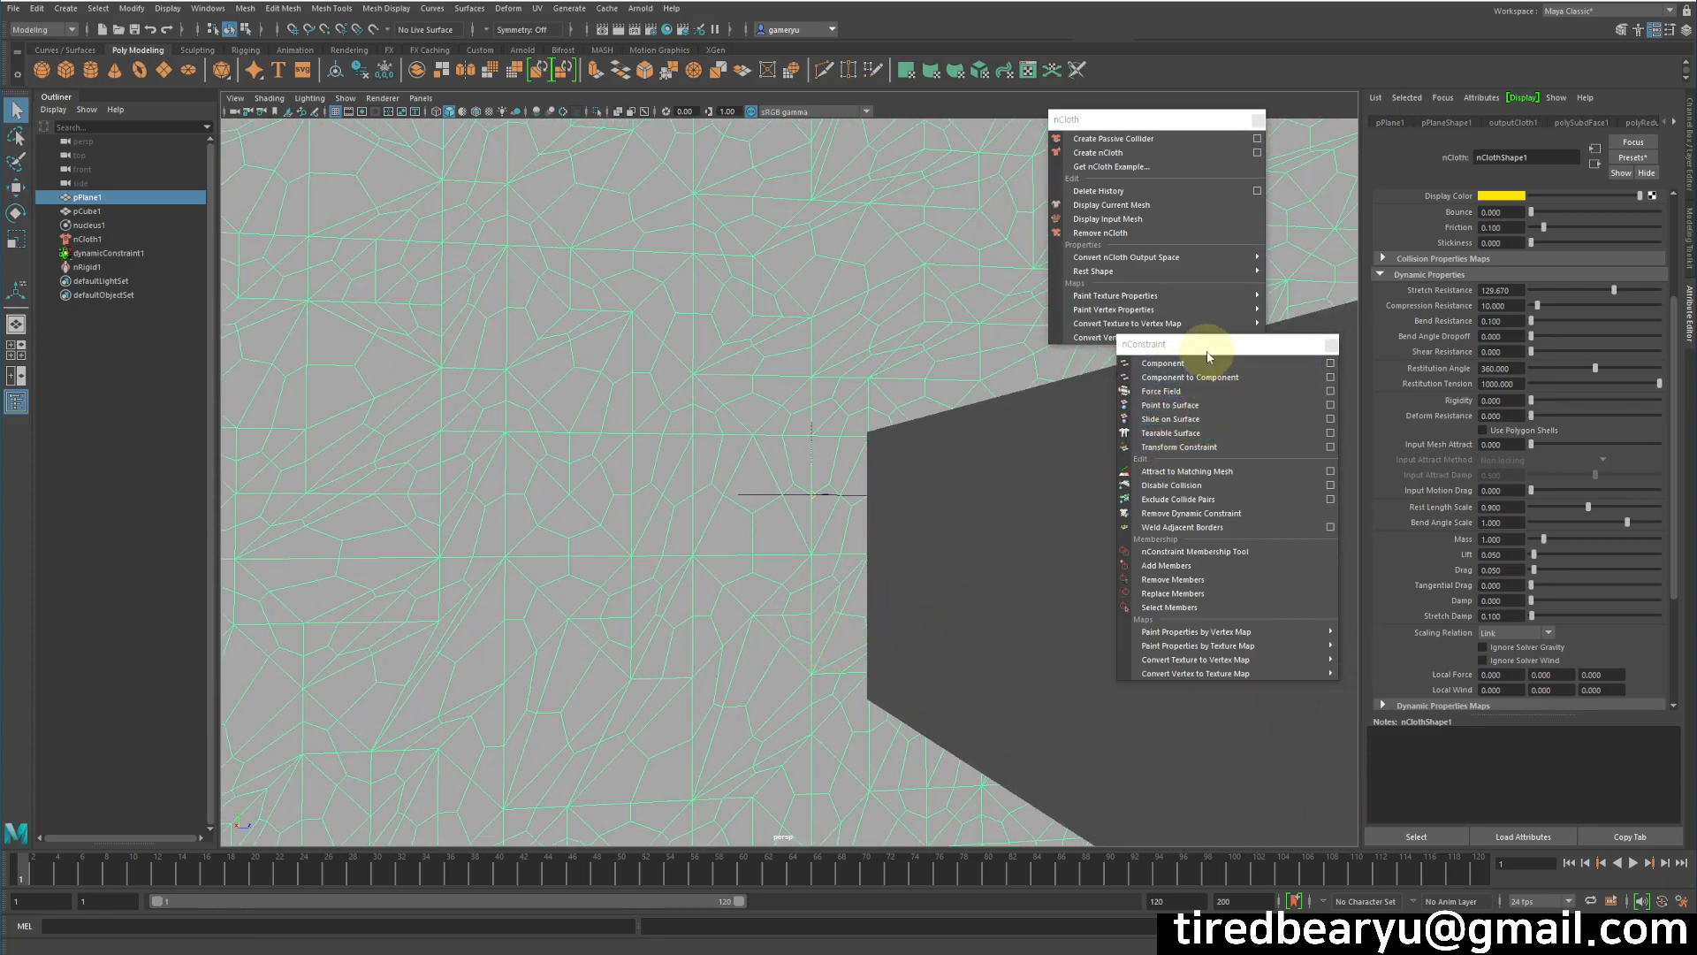
Step: Clear the constraint commands off the impact area and switch the cloth plane to edge selection
{"action": "left_click_drag", "start_coordinate": [1199, 348], "coordinate": [1240, 340]}
{"action": "left_click_drag", "start_coordinate": [1068, 396], "coordinate": [1099, 400], "text": "alt"}
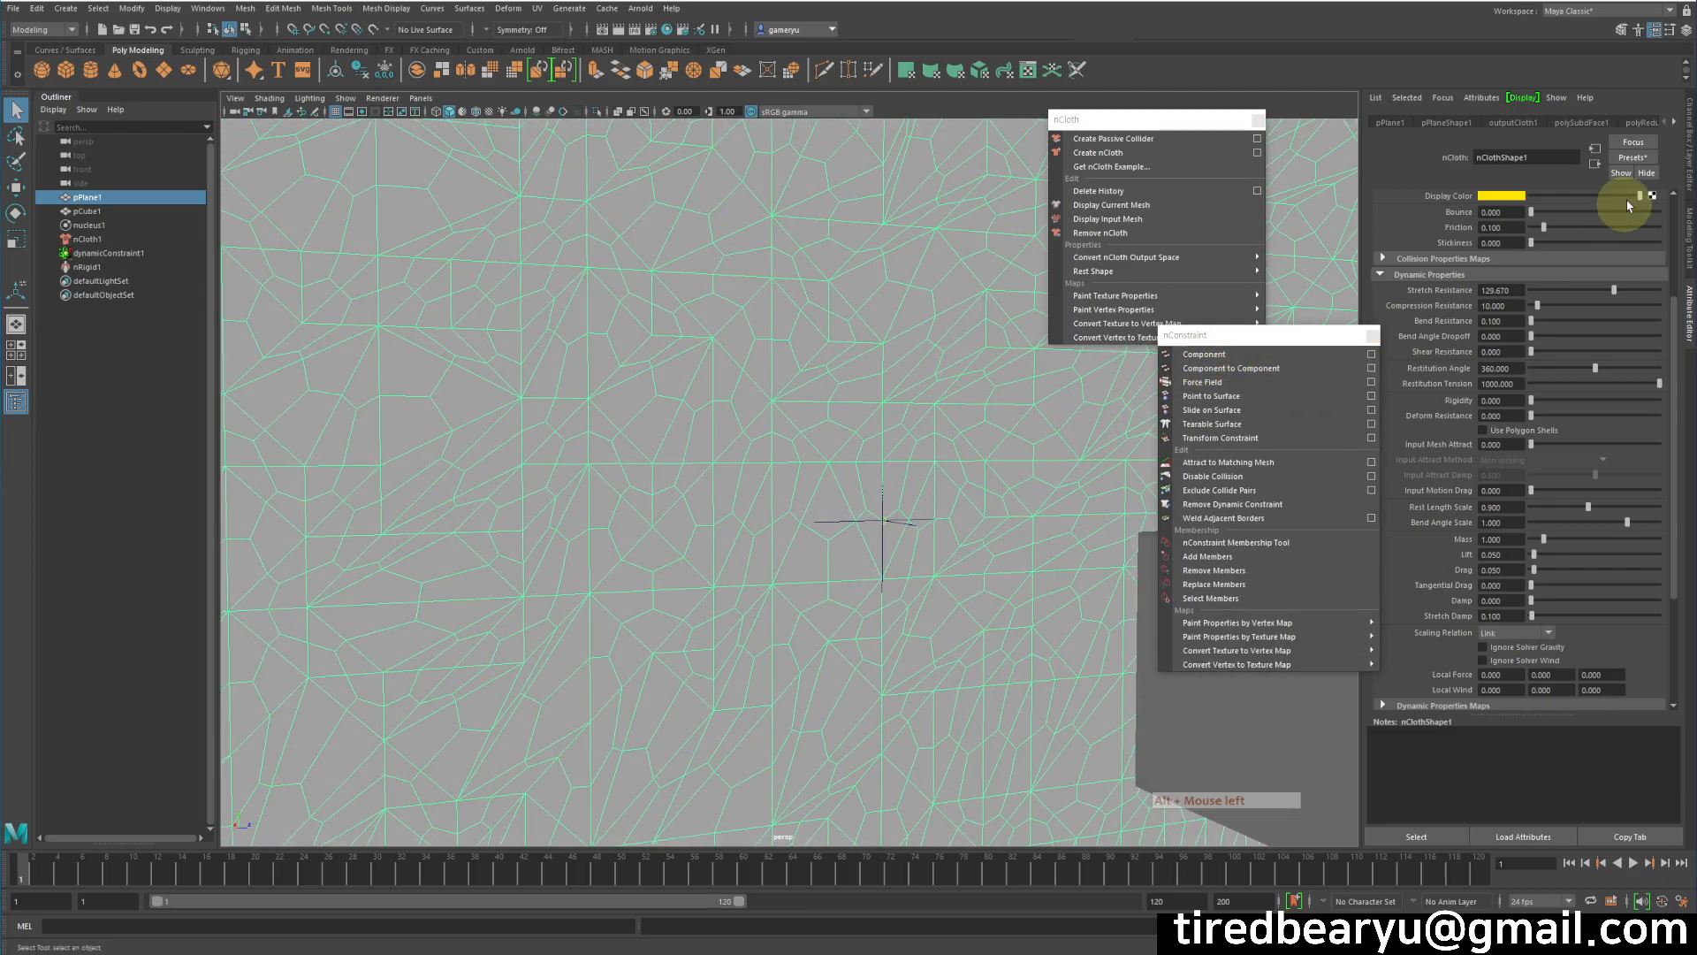
{"action": "left_click", "coordinate": [1691, 177]}
{"action": "left_click_drag", "start_coordinate": [1386, 265], "coordinate": [761, 542], "text": "alt"}
{"action": "right_click", "coordinate": [766, 546]}
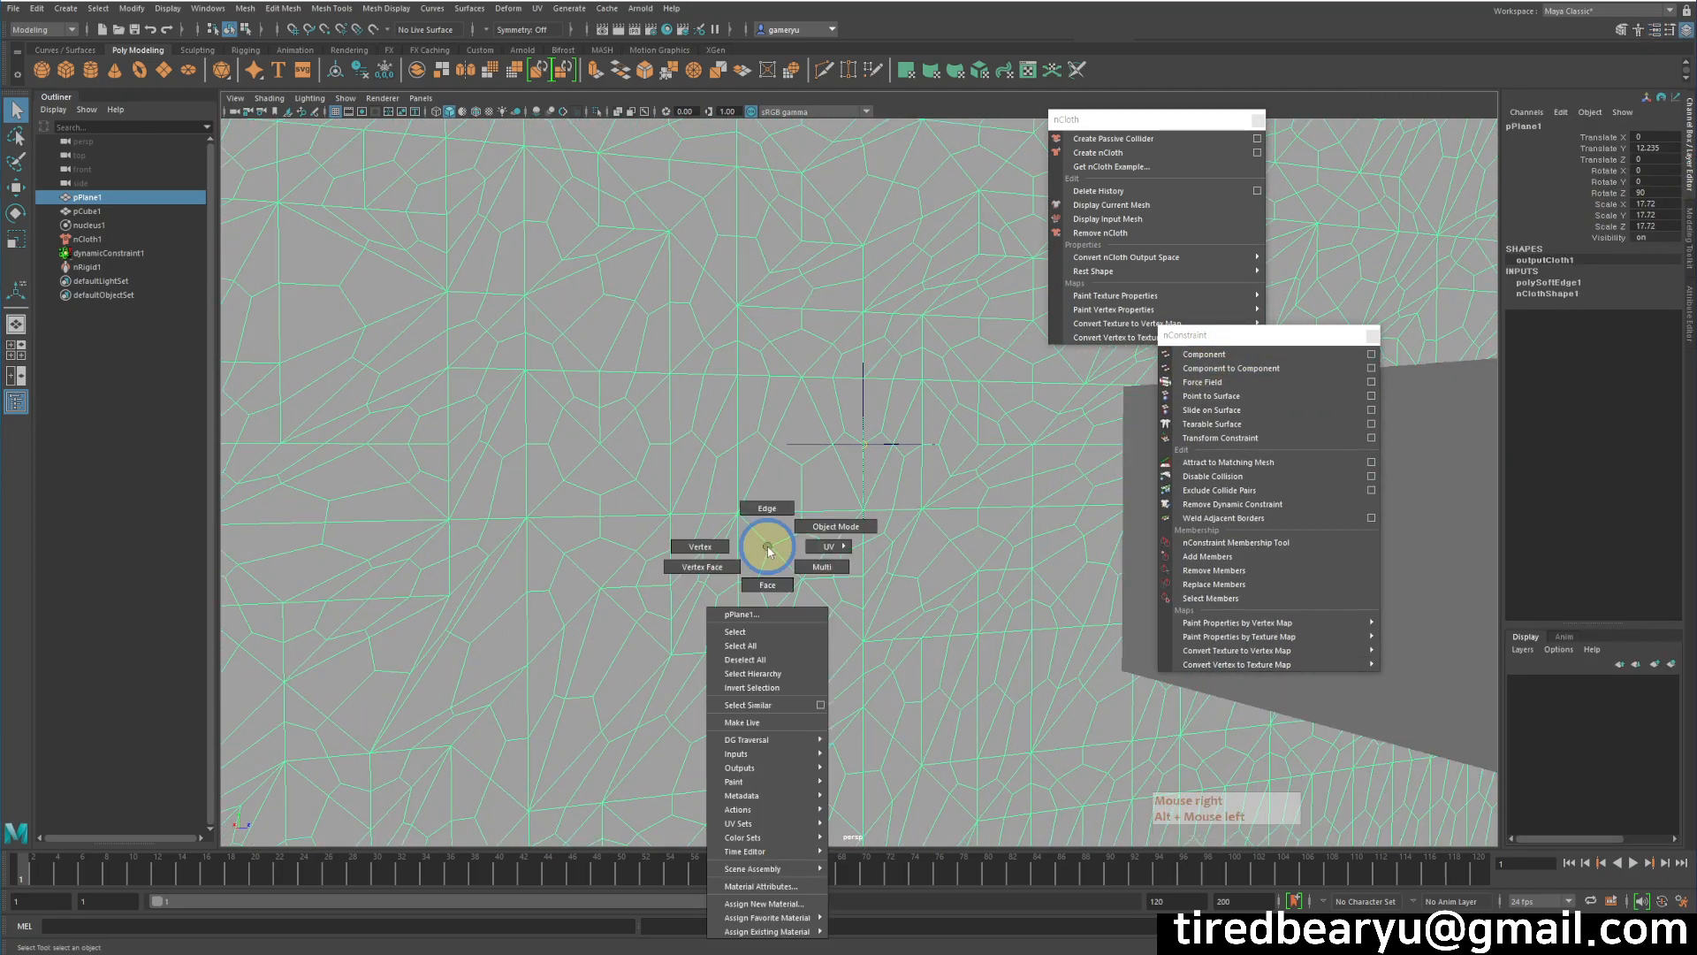
{"action": "left_click", "coordinate": [765, 513]}
Step: Select a jagged chain of edges running from the cloth's centre downward along the triangulation
{"action": "left_click_drag", "start_coordinate": [833, 549], "coordinate": [817, 533], "text": "alt"}
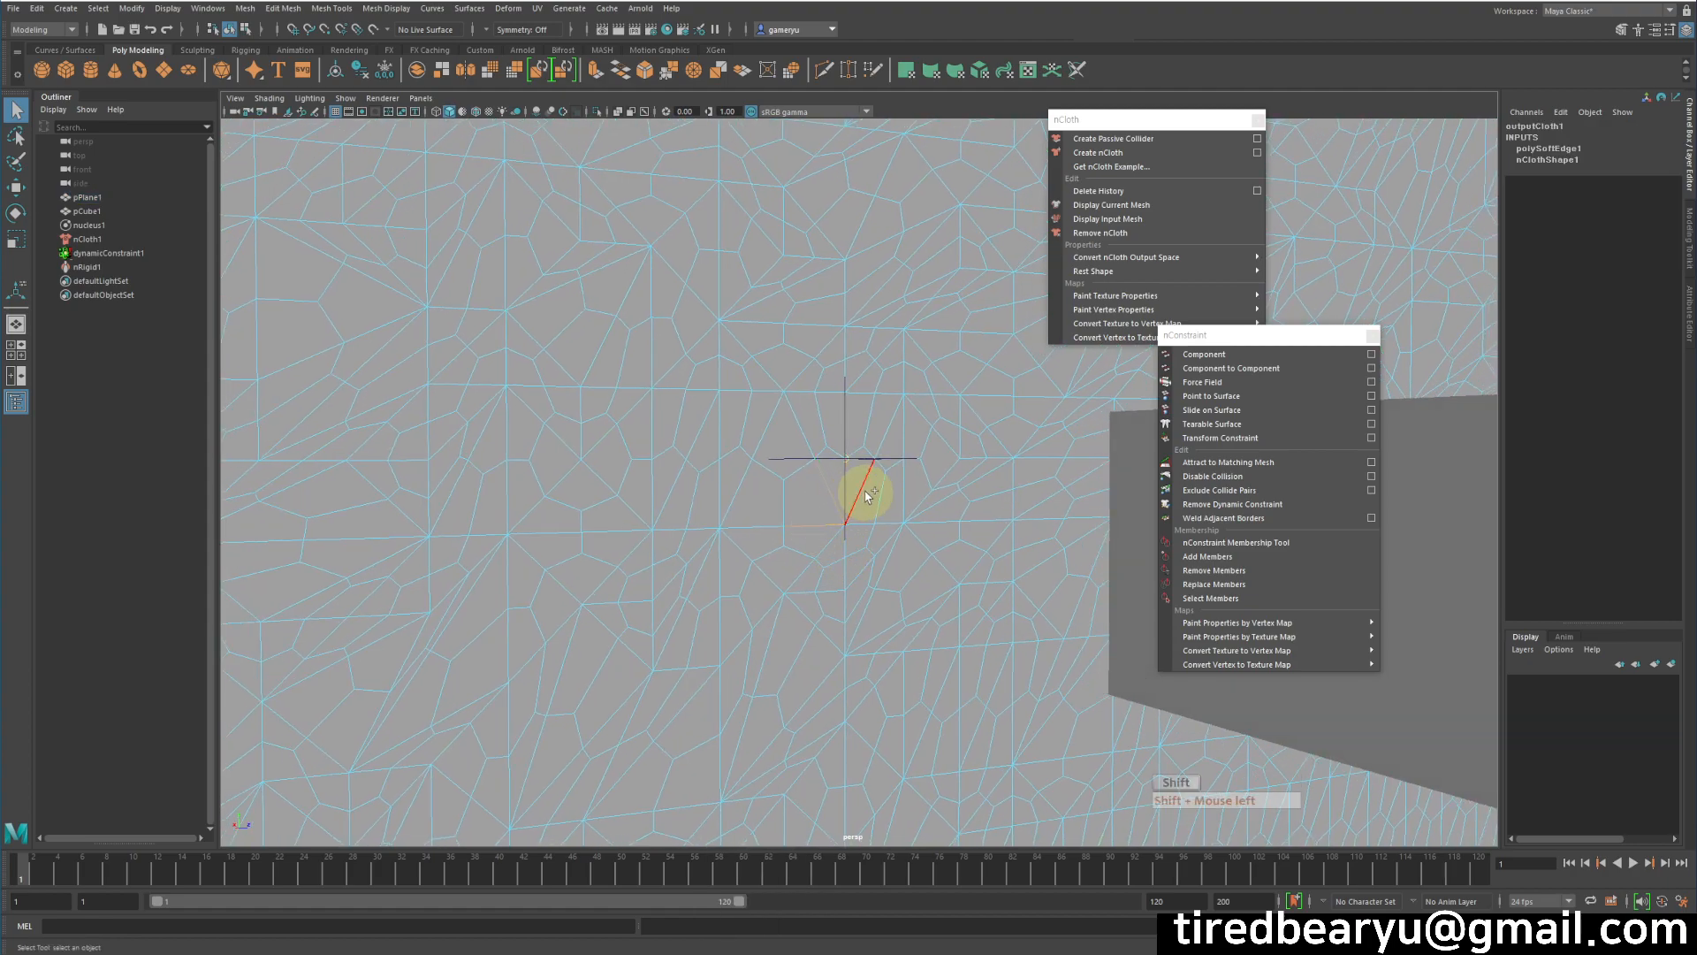
{"action": "left_click_drag", "start_coordinate": [846, 548], "coordinate": [751, 529], "text": "alt"}
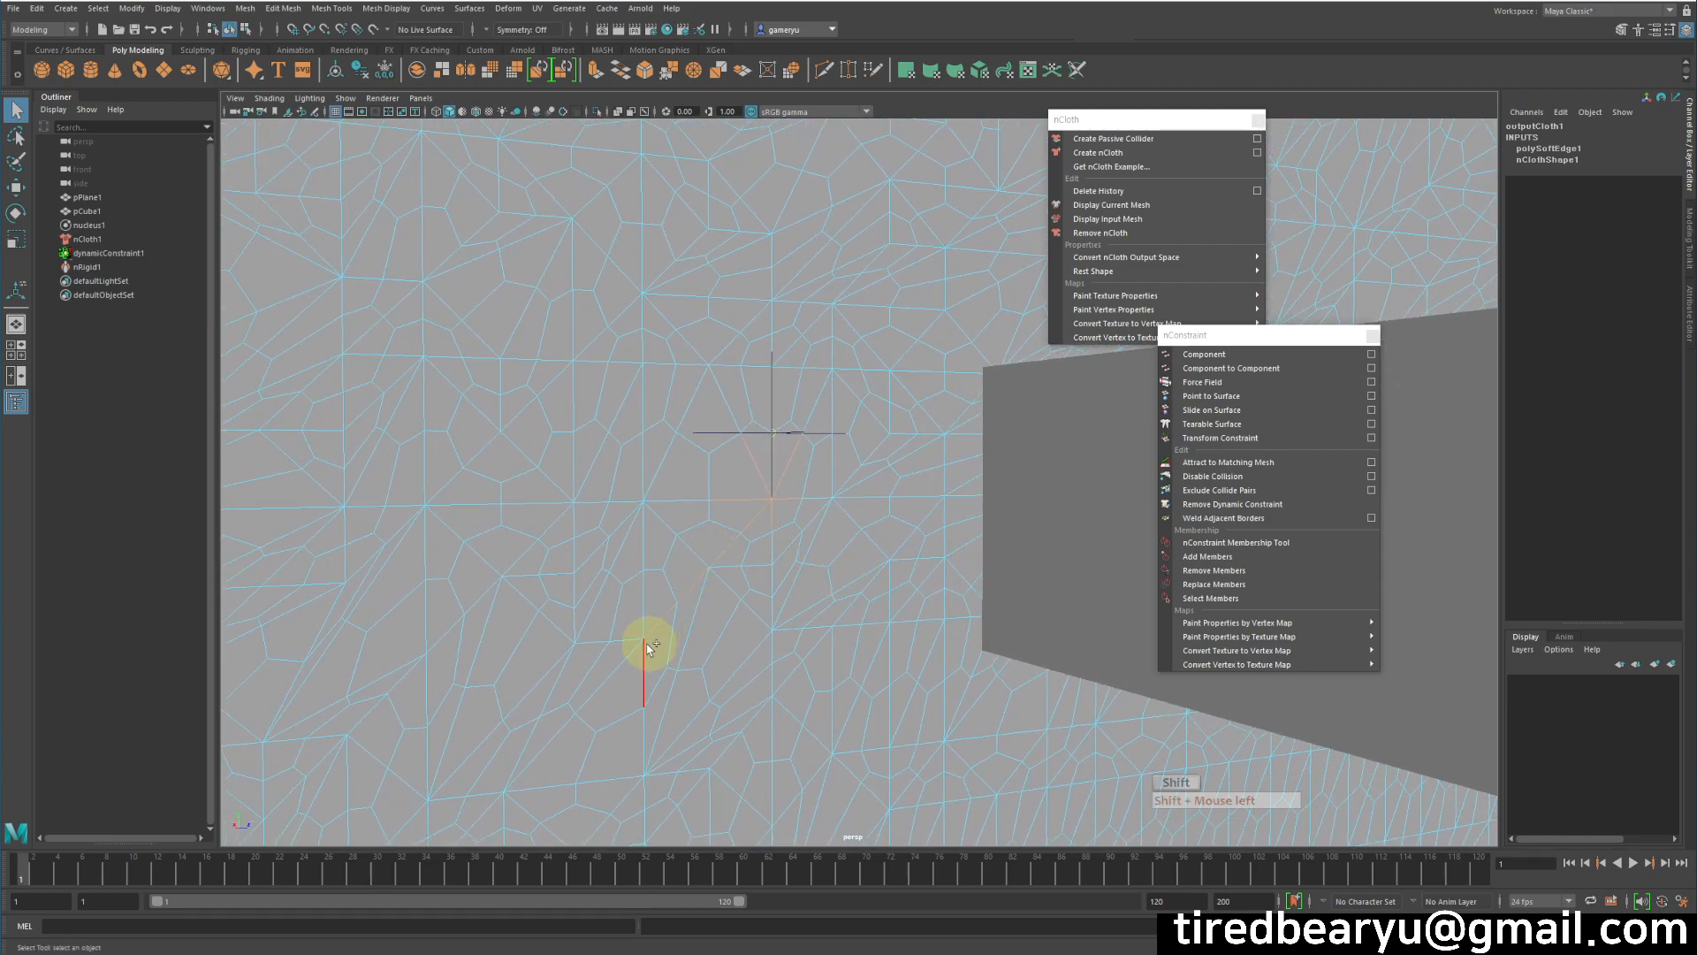
{"action": "left_click", "coordinate": [676, 681], "text": "shift"}
{"action": "middle_click_drag", "start_coordinate": [698, 753], "coordinate": [697, 625], "text": "alt"}
{"action": "right_click_drag", "start_coordinate": [696, 625], "coordinate": [691, 633], "text": "alt"}
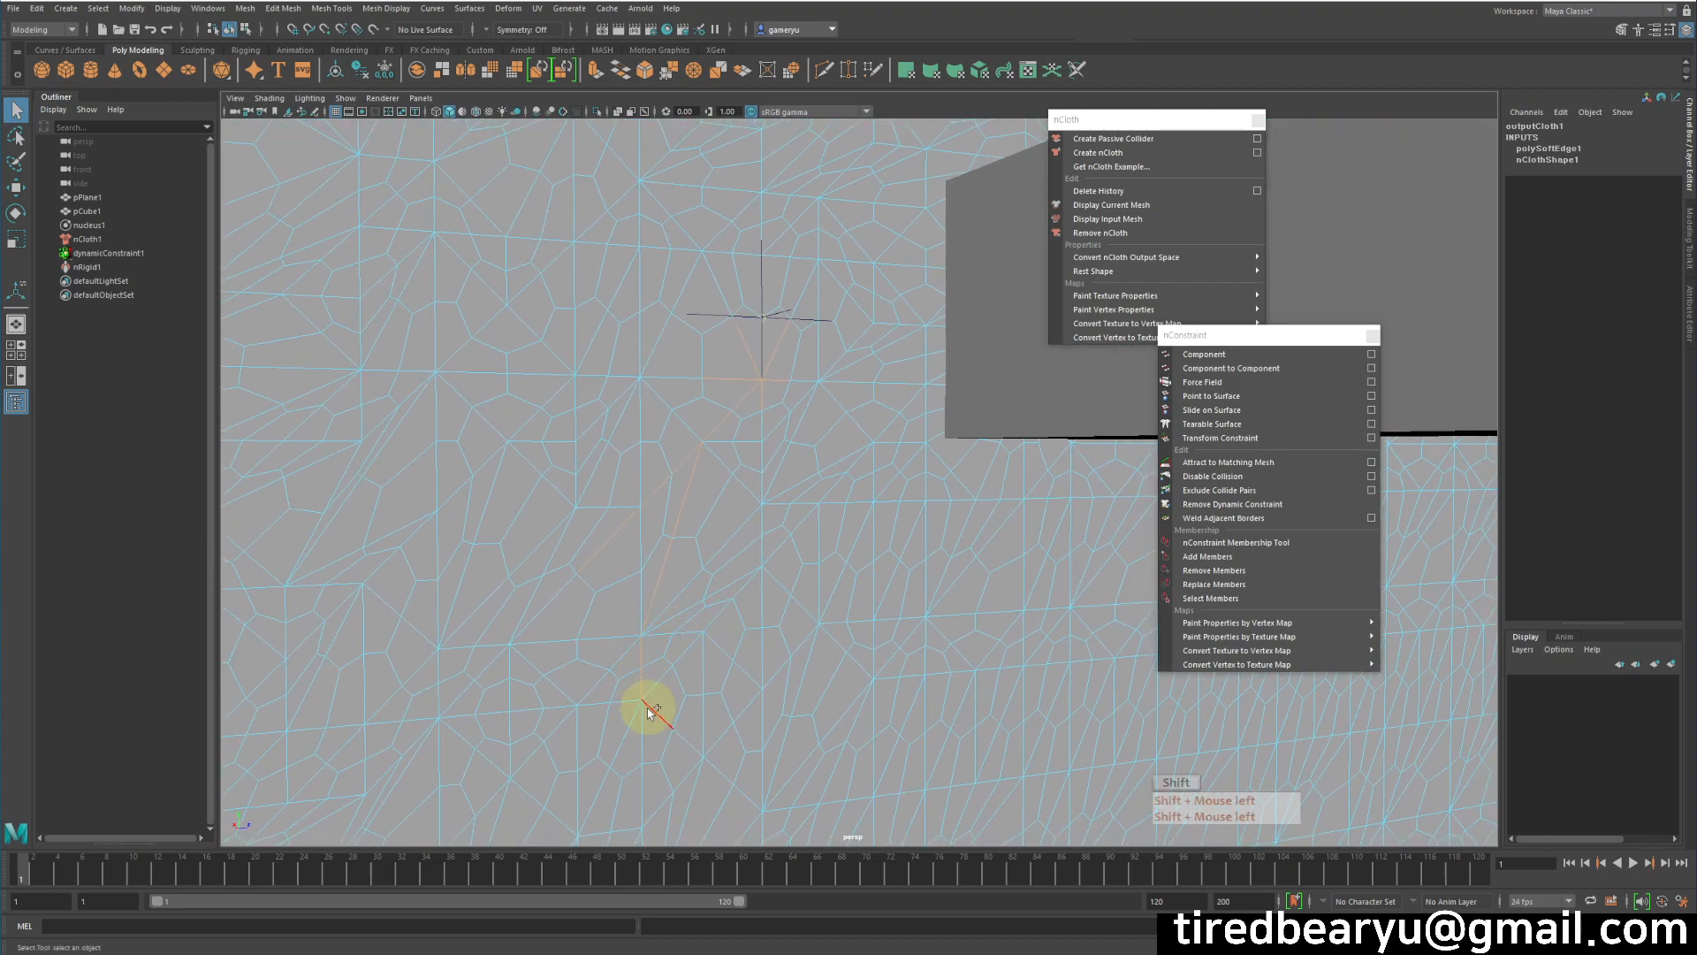
Step: Add a chain of edges running upward and to the left of the cloth's centre to the selection
{"action": "middle_click_drag", "start_coordinate": [648, 725], "coordinate": [747, 675], "text": "alt"}
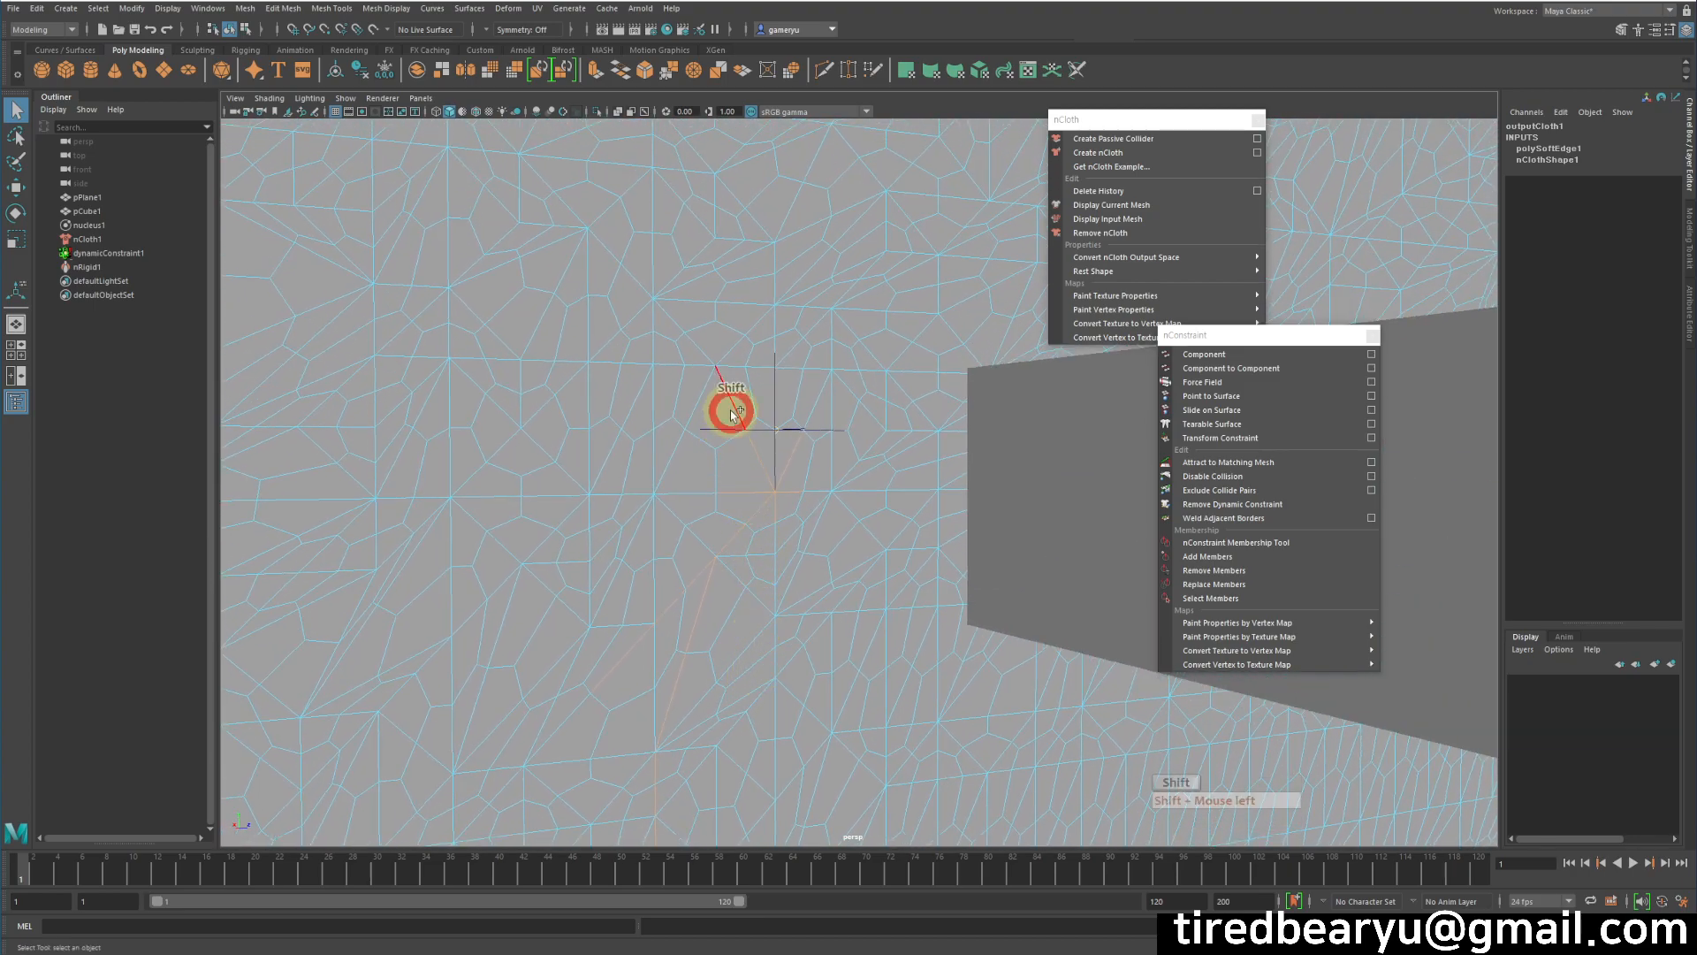
{"action": "middle_click_drag", "start_coordinate": [715, 396], "coordinate": [632, 433], "text": "alt"}
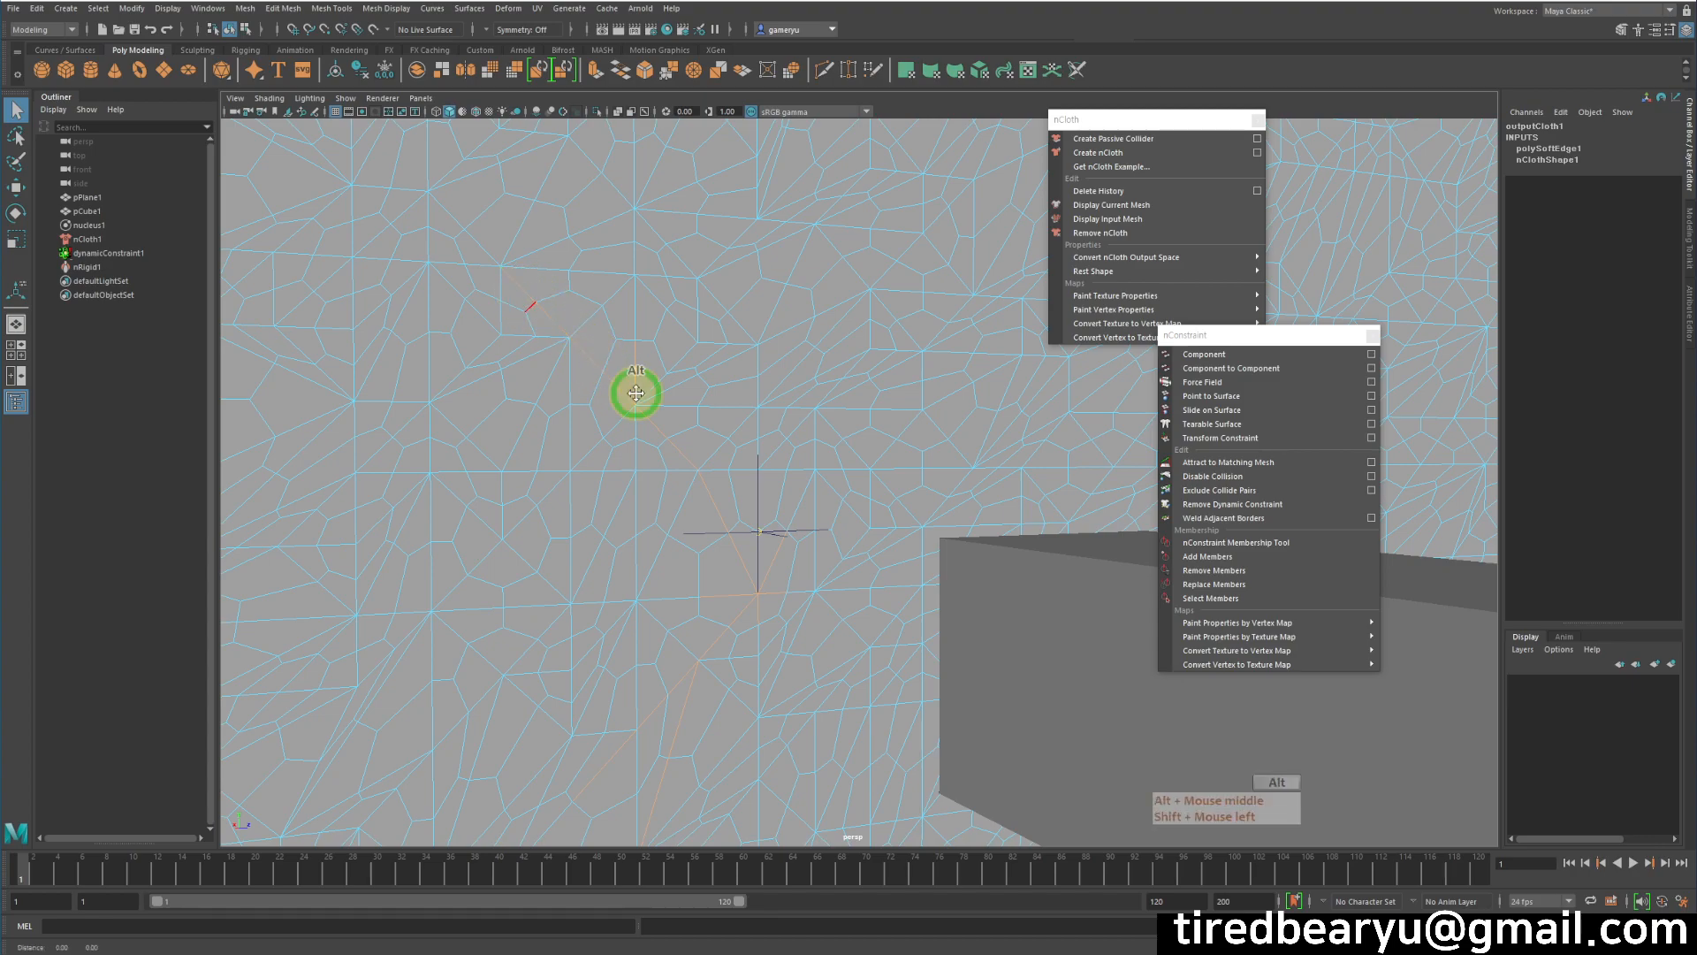
{"action": "middle_click_drag", "start_coordinate": [637, 390], "coordinate": [647, 403], "text": "alt"}
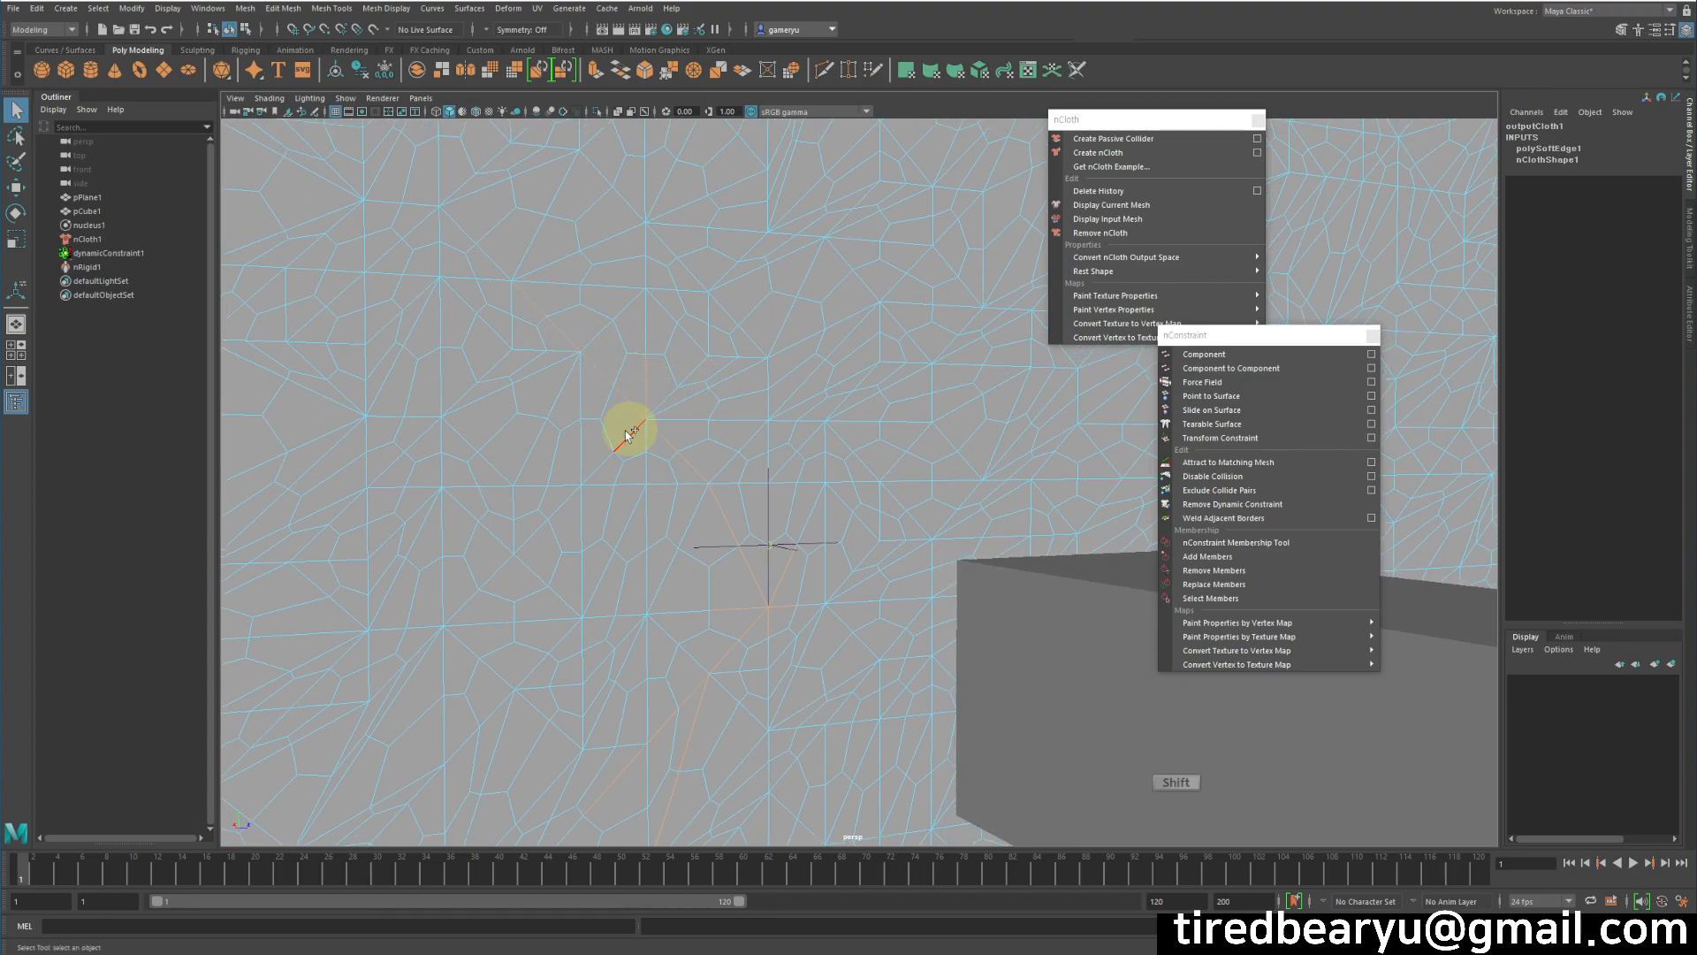
Step: Add a roughly horizontal line of edges through the cloth's centre, extending it far to the left
{"action": "middle_click_drag", "start_coordinate": [806, 479], "coordinate": [846, 507], "text": "alt"}
{"action": "left_click", "coordinate": [927, 502], "text": "shift"}
{"action": "left_click_drag", "start_coordinate": [653, 511], "coordinate": [626, 511], "text": "shift"}
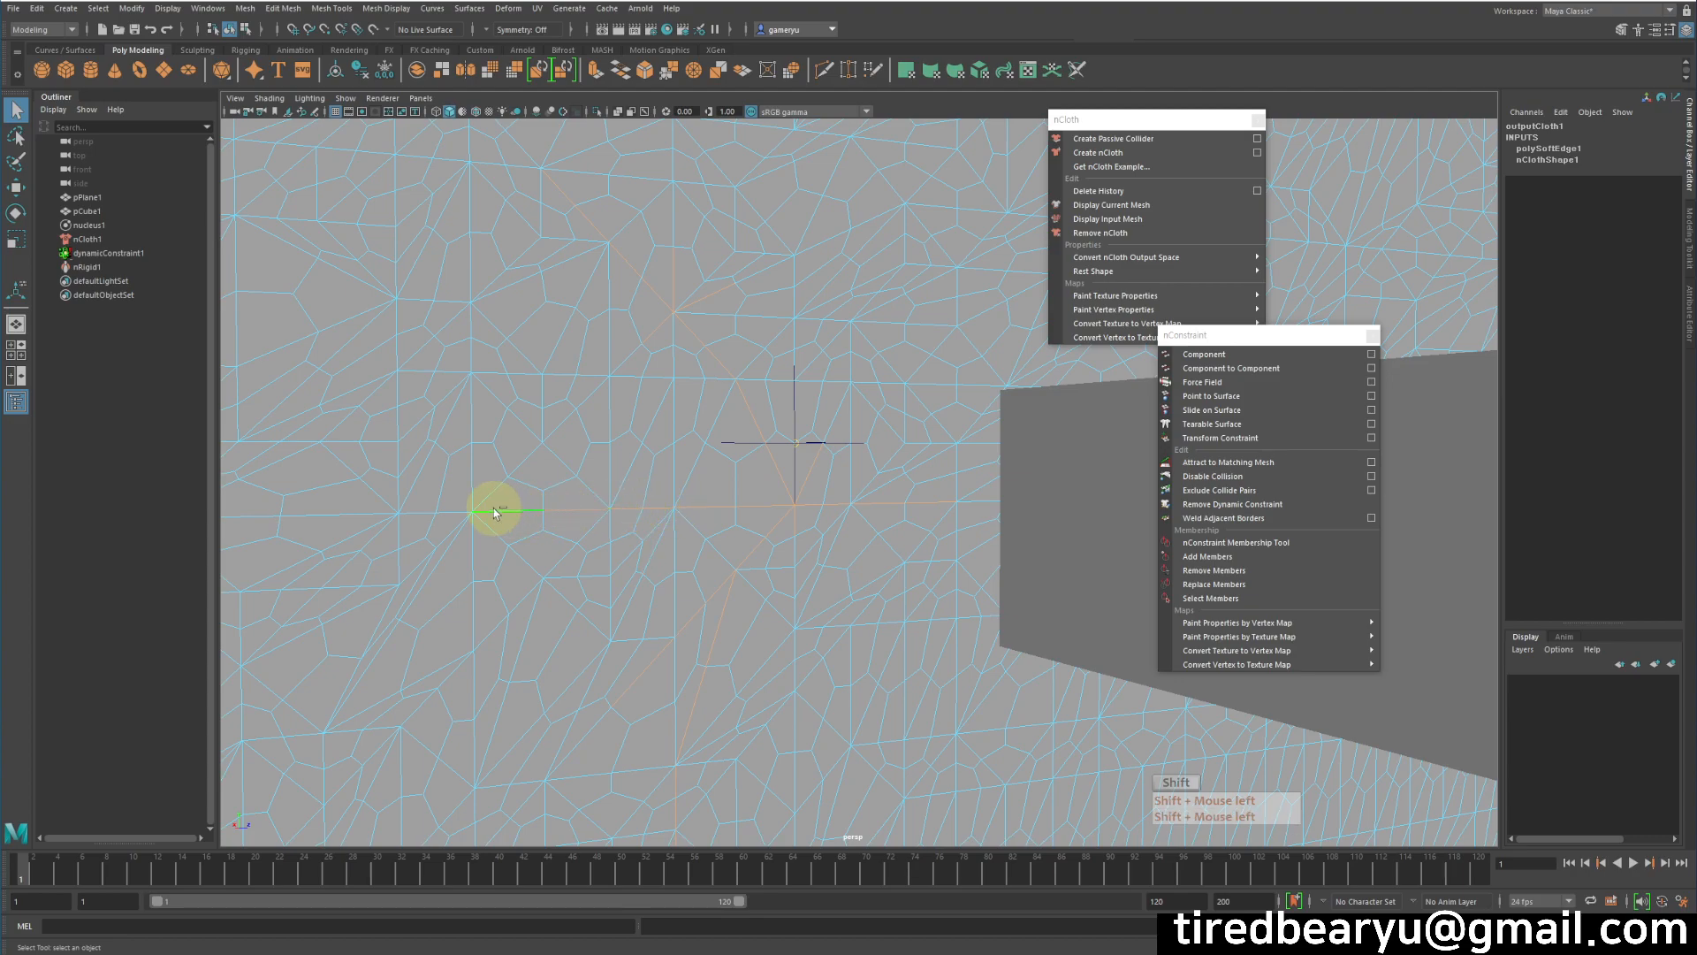
{"action": "left_click_drag", "start_coordinate": [495, 513], "coordinate": [448, 512], "text": "shift"}
{"action": "left_click", "coordinate": [421, 514], "text": "shift"}
{"action": "left_click", "coordinate": [347, 518], "text": "shift"}
Step: Add short branches of edges directly below and beside the cloth's centre to the selection
{"action": "middle_click_drag", "start_coordinate": [670, 530], "coordinate": [682, 548], "text": "alt"}
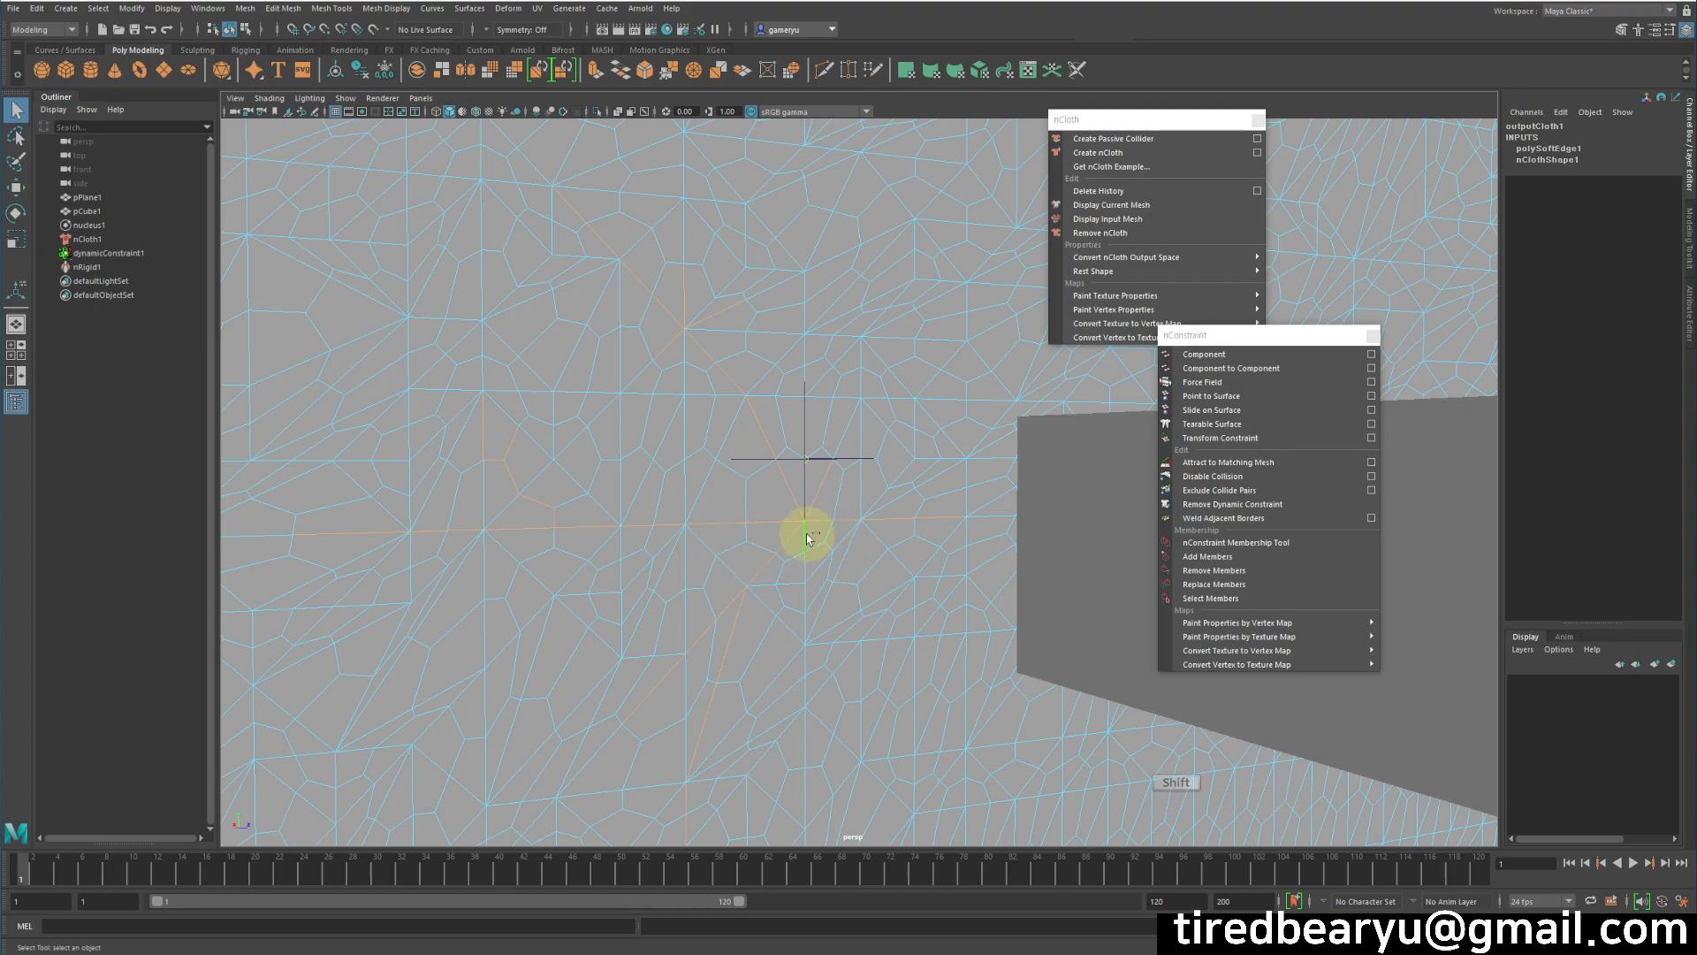
{"action": "left_click", "coordinate": [804, 599], "text": "shift"}
{"action": "left_click", "coordinate": [808, 631], "text": "shift"}
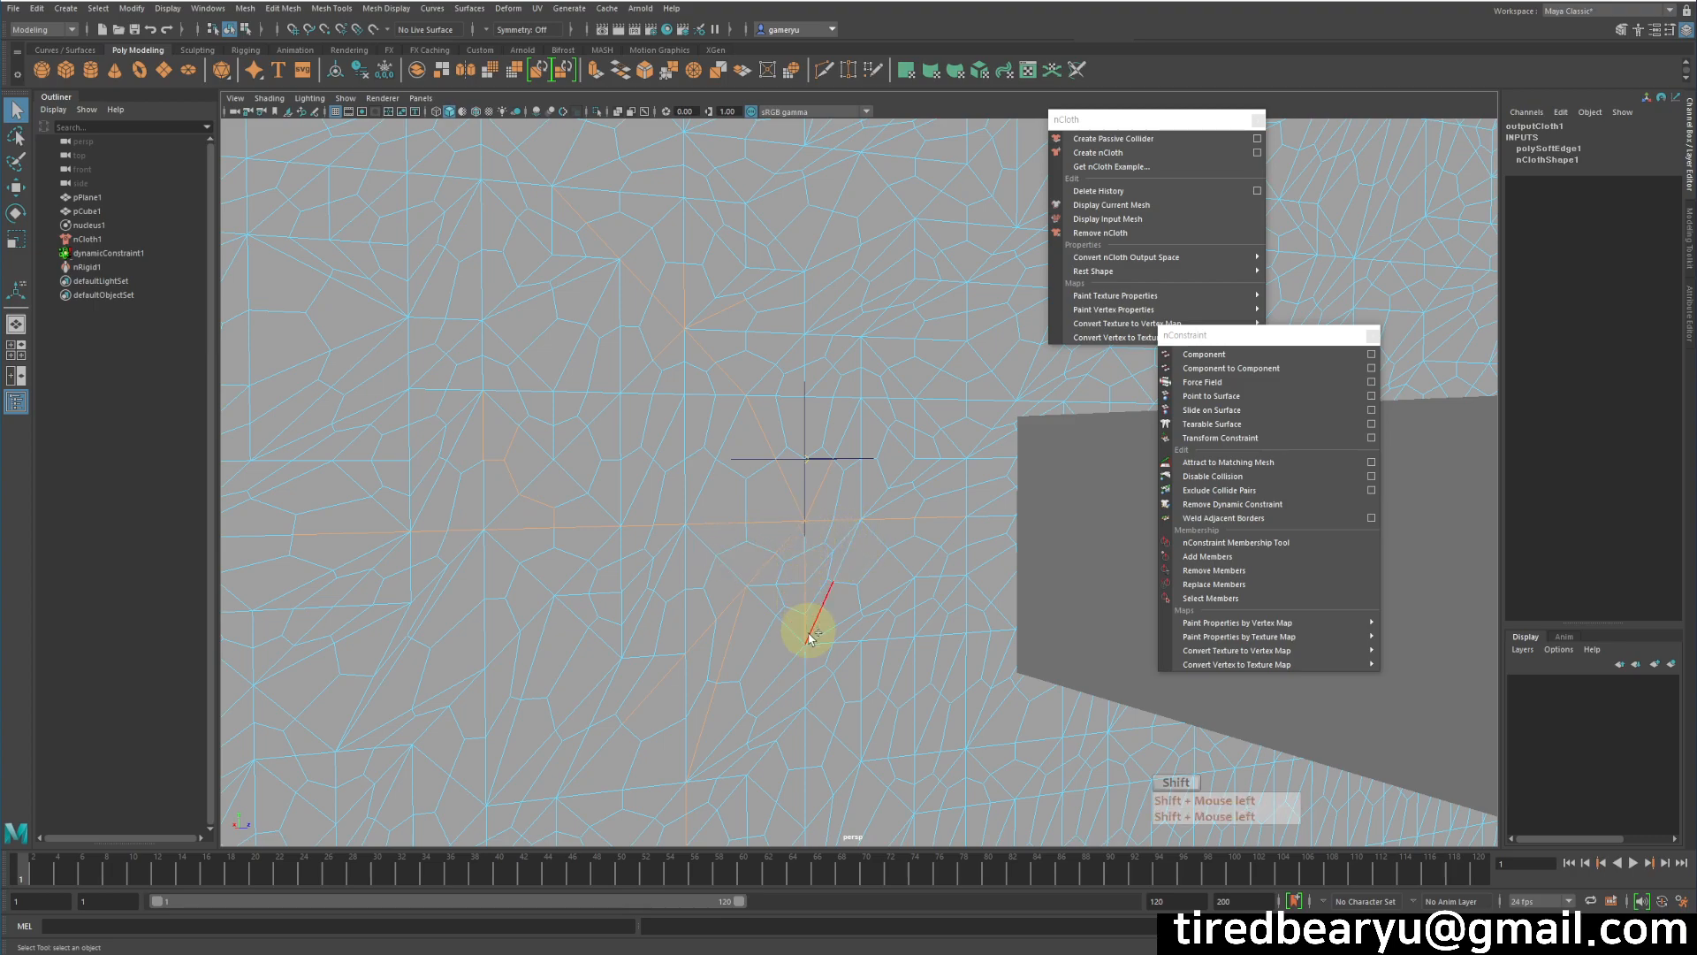
{"action": "left_click", "coordinate": [805, 686], "text": "shift"}
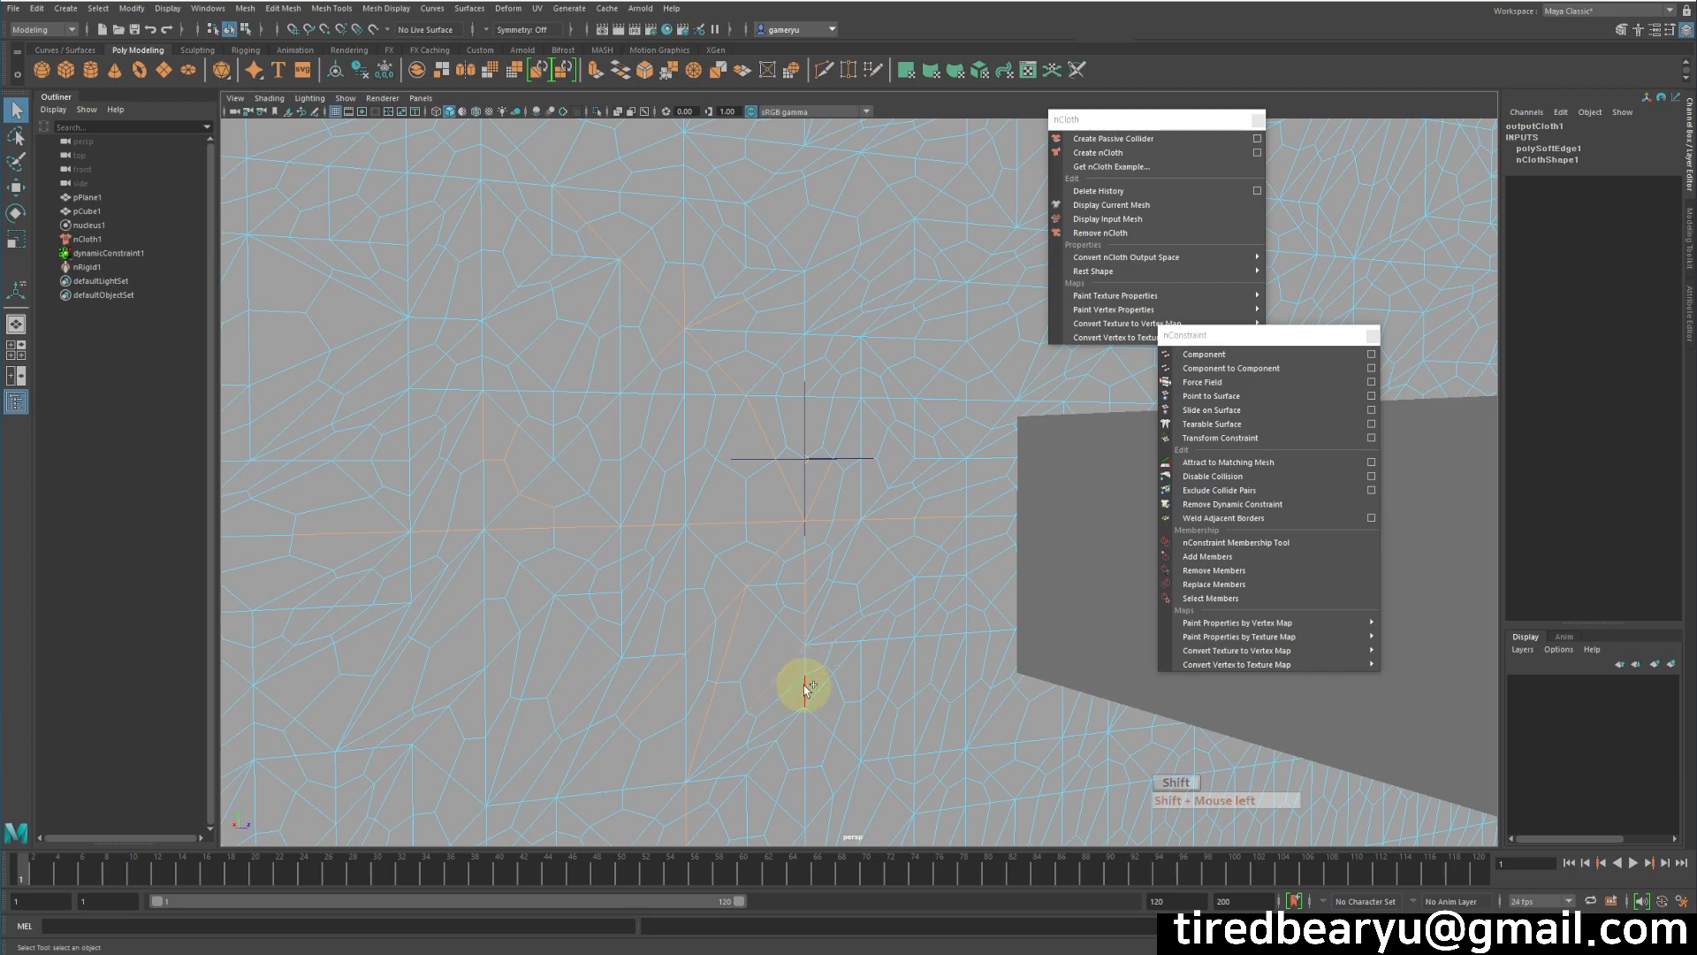
{"action": "left_click", "coordinate": [847, 546], "text": "shift"}
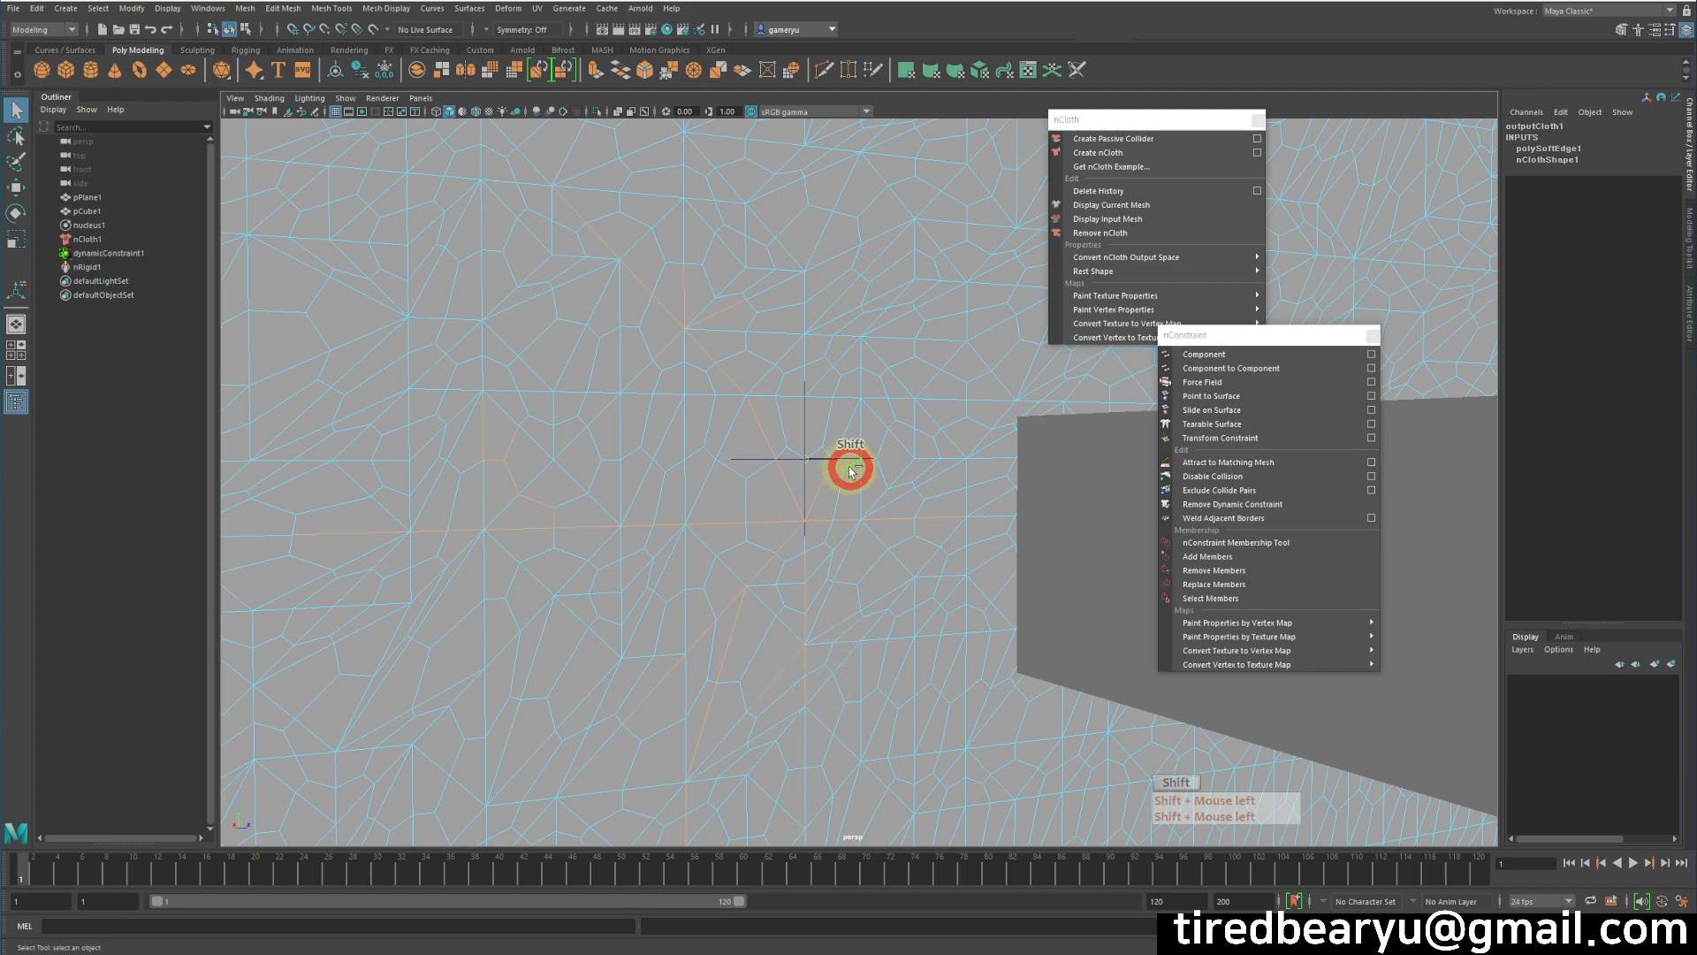
Step: Extend the edge selection with a jagged branch to the right of the cloth's centre, near the bar's end
{"action": "mouse_move", "coordinate": [863, 410]}
{"action": "left_mouse_down", "text": "alt"}
{"action": "mouse_move", "coordinate": [787, 424]}
{"action": "mouse_move", "coordinate": [651, 406]}
{"action": "mouse_move", "coordinate": [758, 398]}
{"action": "mouse_move", "coordinate": [887, 475]}
{"action": "mouse_move", "coordinate": [880, 416]}
{"action": "left_mouse_up", "text": "alt"}
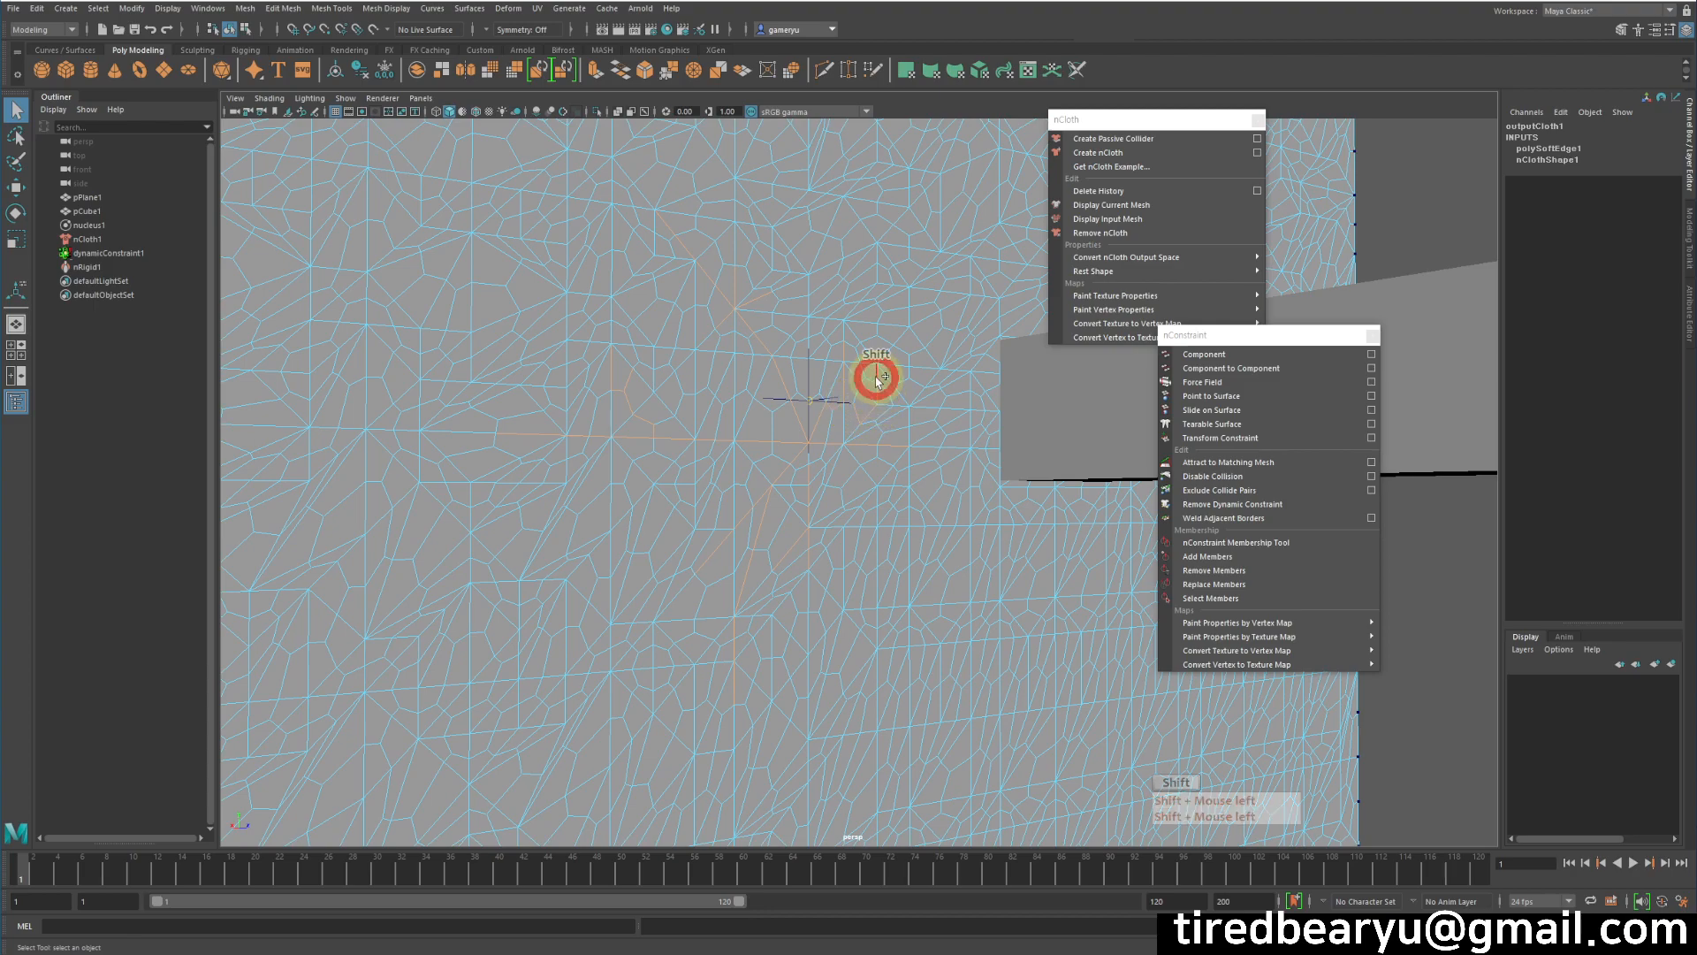
{"action": "left_click_drag", "start_coordinate": [911, 470], "coordinate": [869, 466], "text": "alt"}
{"action": "right_click_drag", "start_coordinate": [869, 466], "coordinate": [896, 467], "text": "alt"}
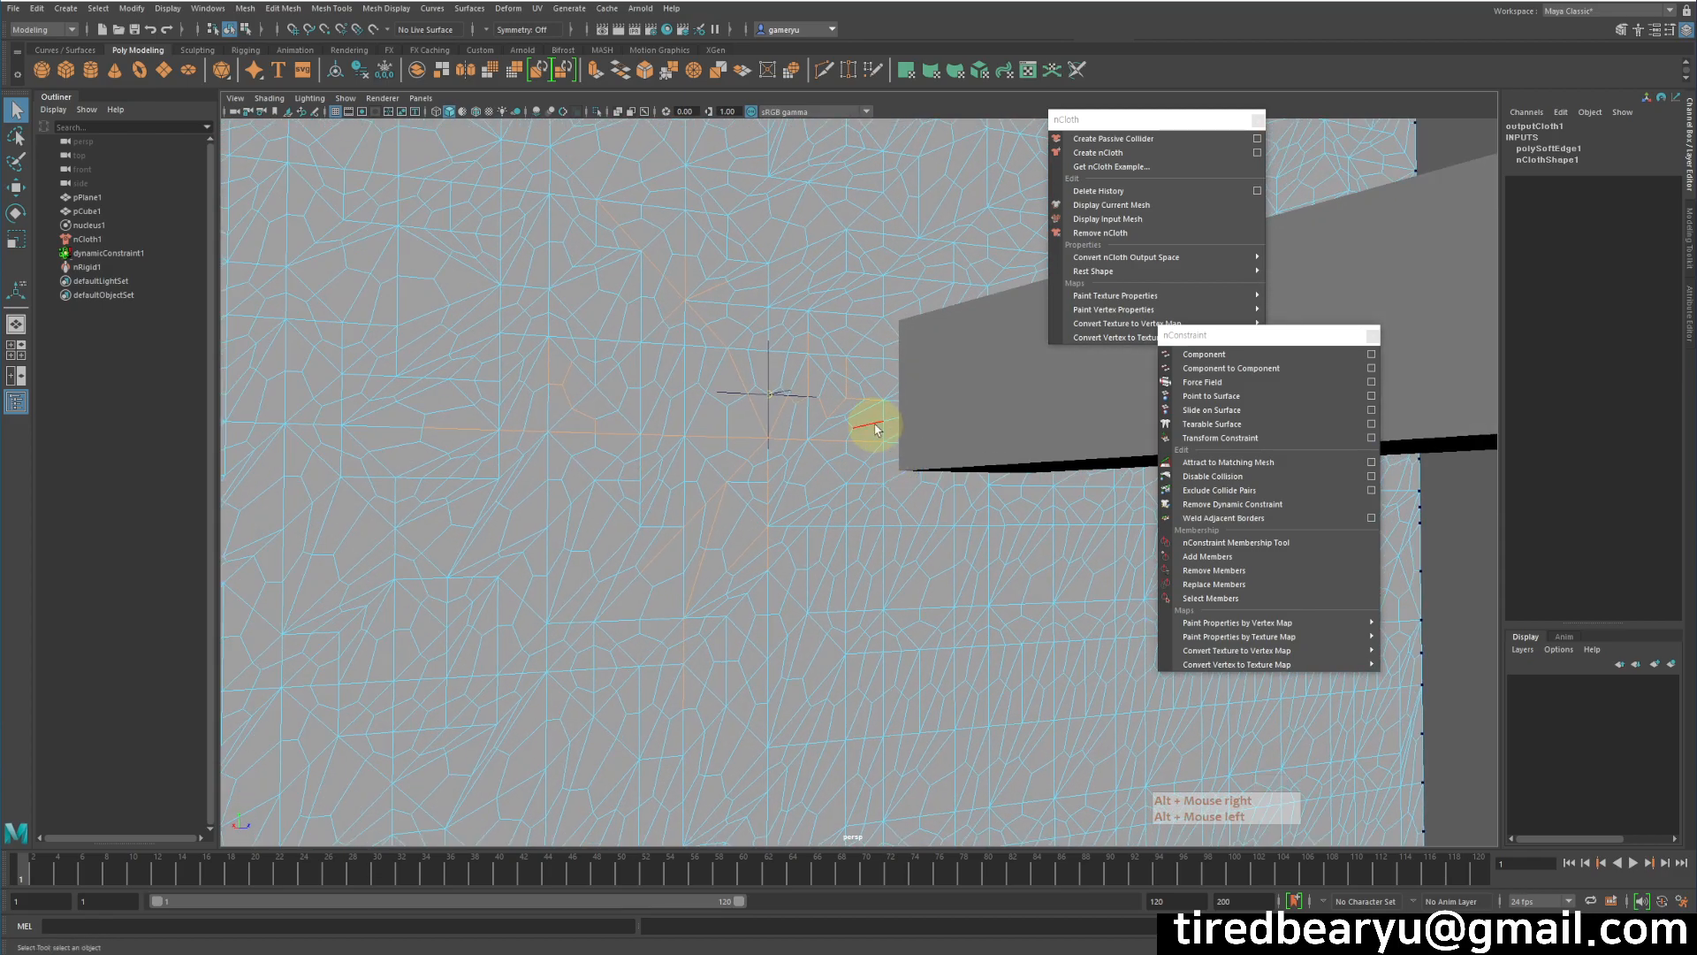
{"action": "left_click_drag", "start_coordinate": [863, 437], "coordinate": [866, 495], "text": "alt"}
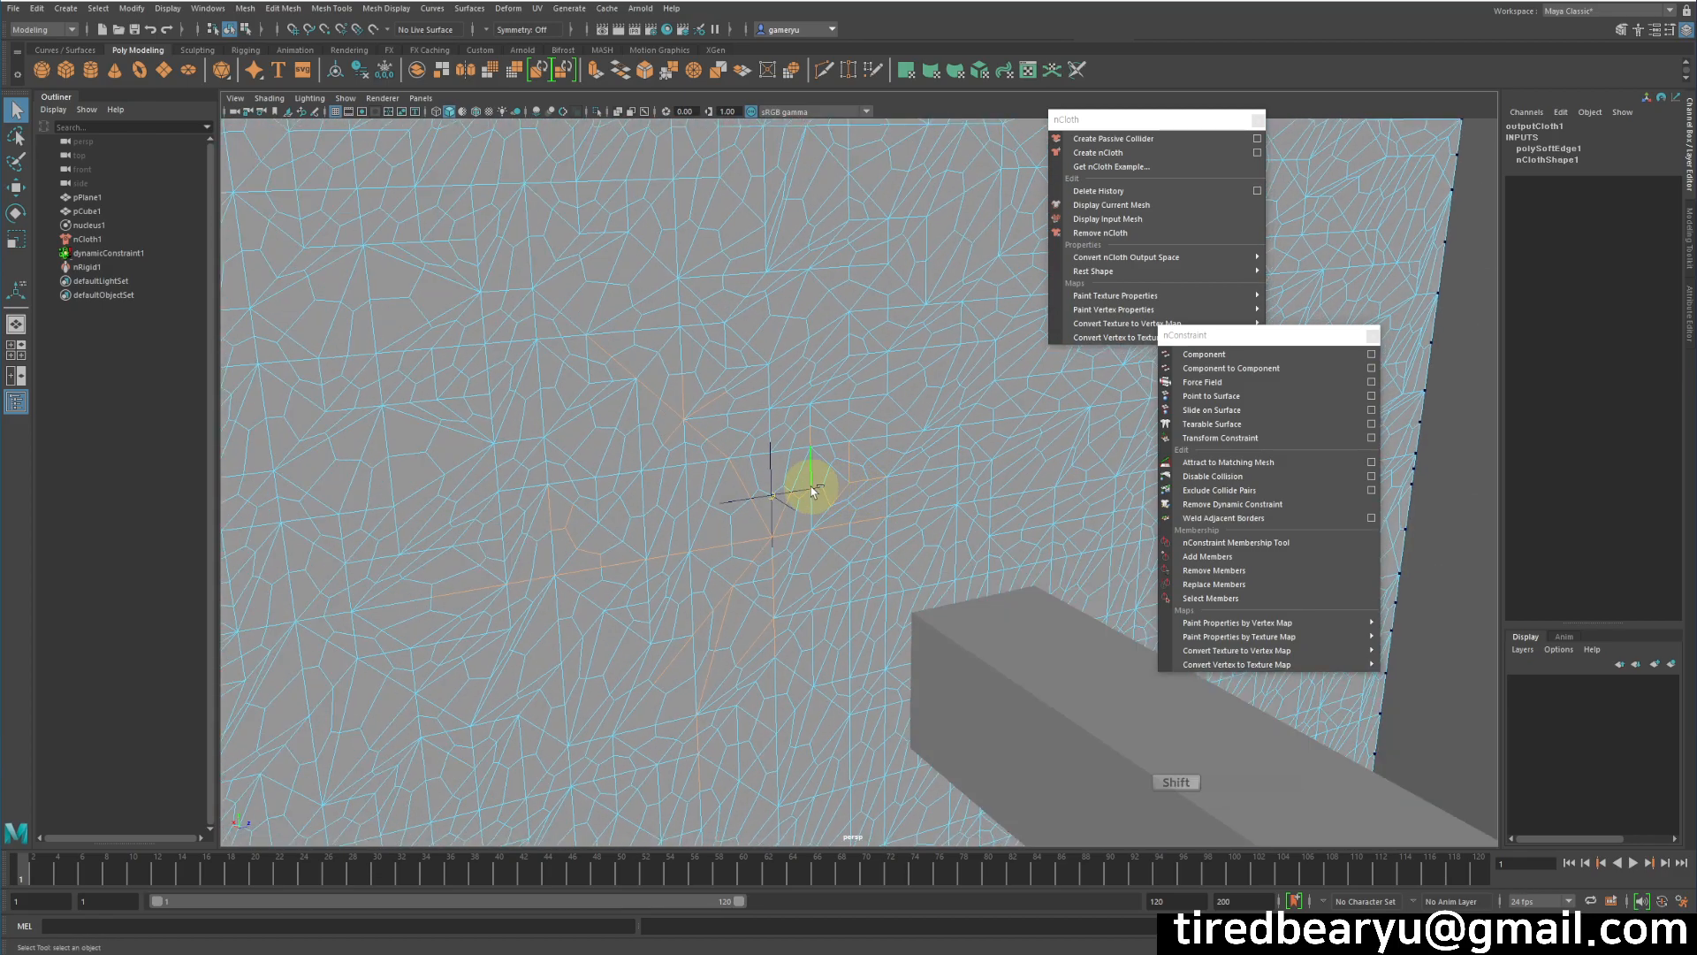
{"action": "mouse_move", "coordinate": [816, 491]}
{"action": "right_mouse_down", "text": "alt"}
{"action": "mouse_move", "coordinate": [893, 556]}
{"action": "mouse_move", "coordinate": [801, 514]}
{"action": "right_mouse_up", "text": "alt"}
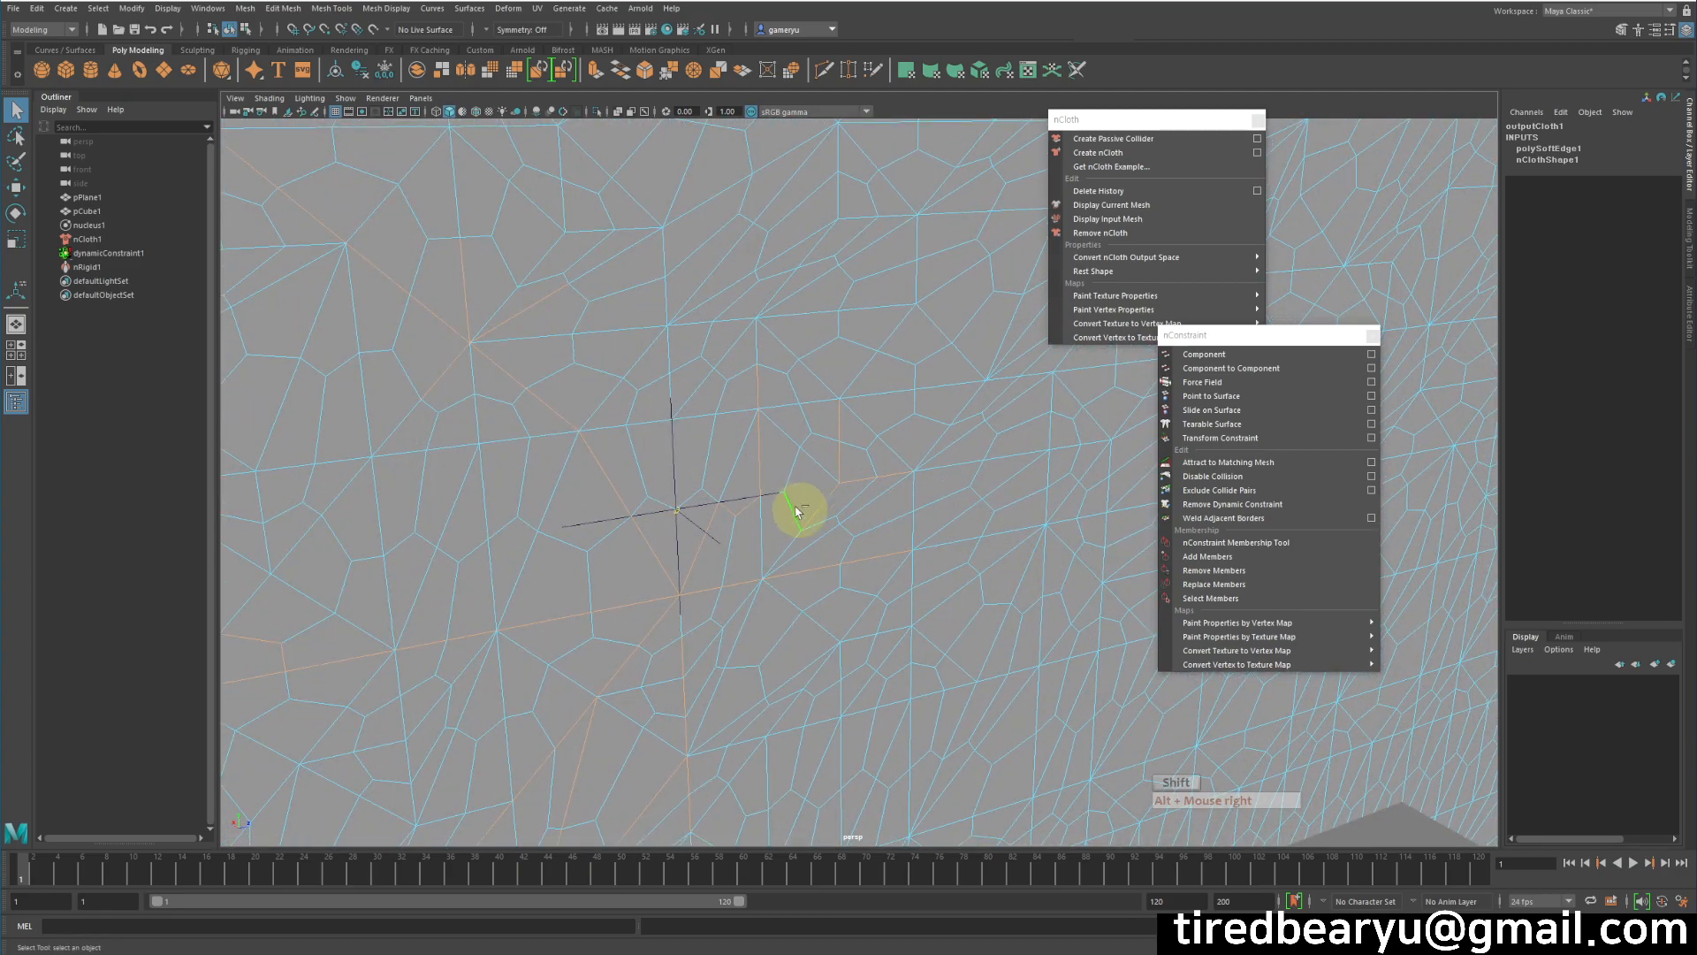
{"action": "left_click", "coordinate": [774, 501], "text": "shift"}
Step: Add further crack-like edge branches above and to the left of the cloth's centre
{"action": "left_click_drag", "start_coordinate": [853, 536], "coordinate": [767, 442], "text": "alt"}
{"action": "right_click_drag", "start_coordinate": [767, 442], "coordinate": [761, 428], "text": "alt"}
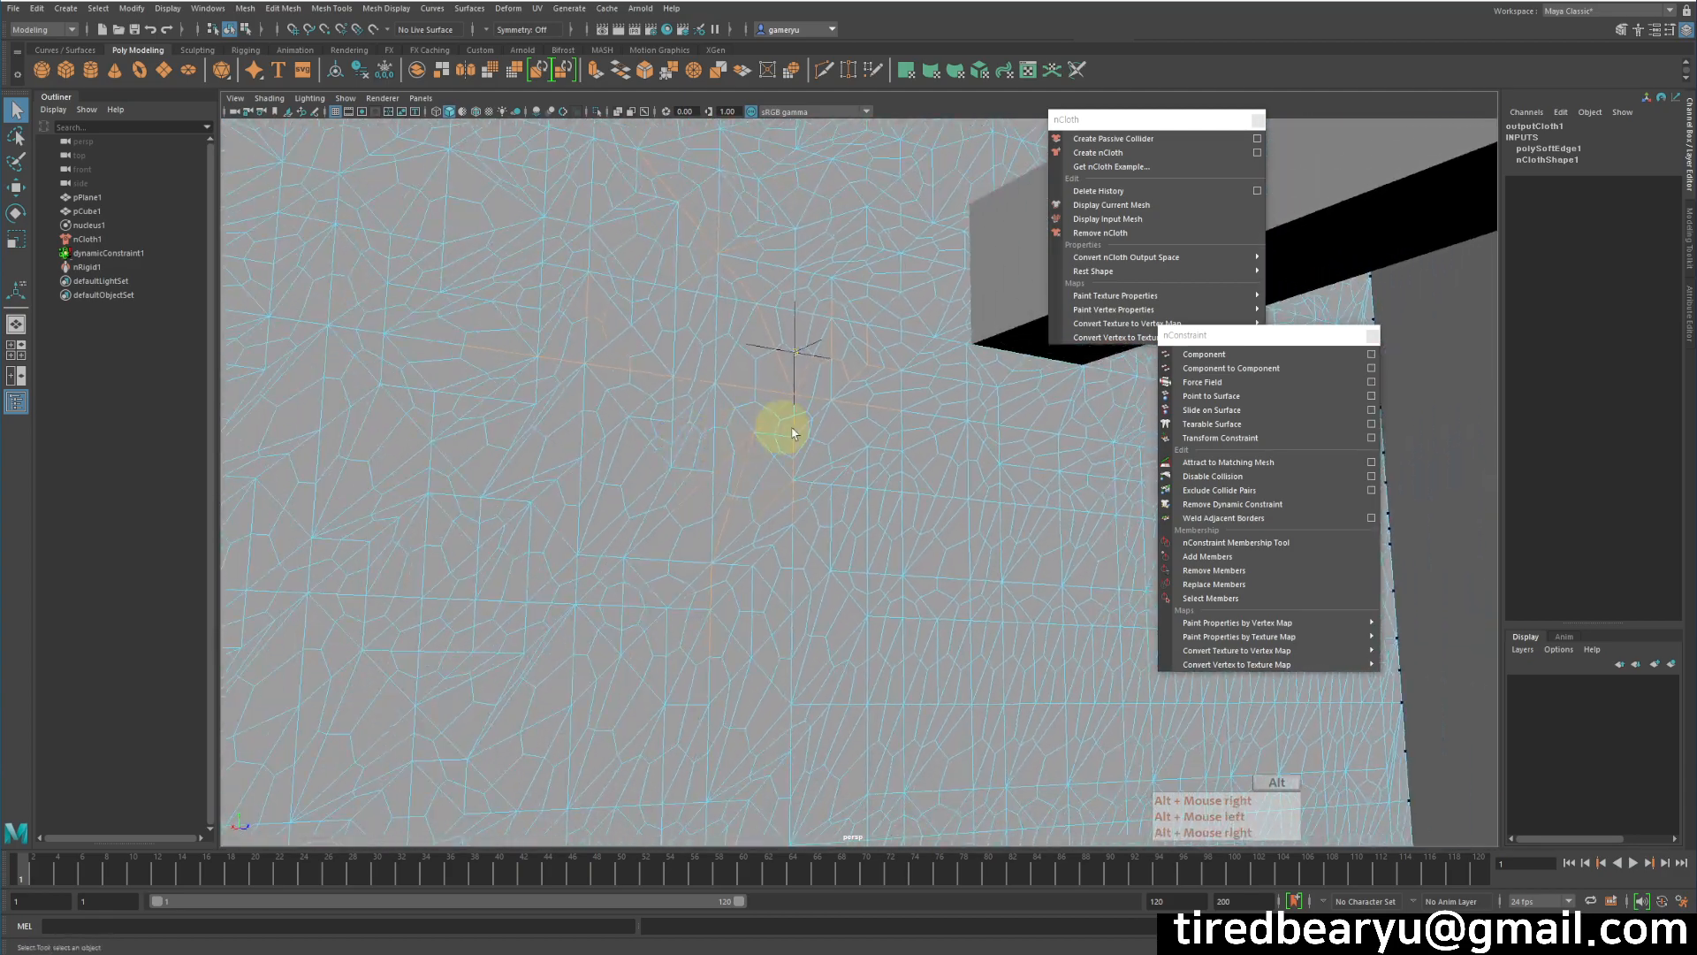
{"action": "middle_click_drag", "start_coordinate": [761, 428], "coordinate": [762, 444], "text": "alt"}
{"action": "left_click", "coordinate": [694, 313], "text": "shift"}
{"action": "left_click", "coordinate": [652, 439], "text": "shift"}
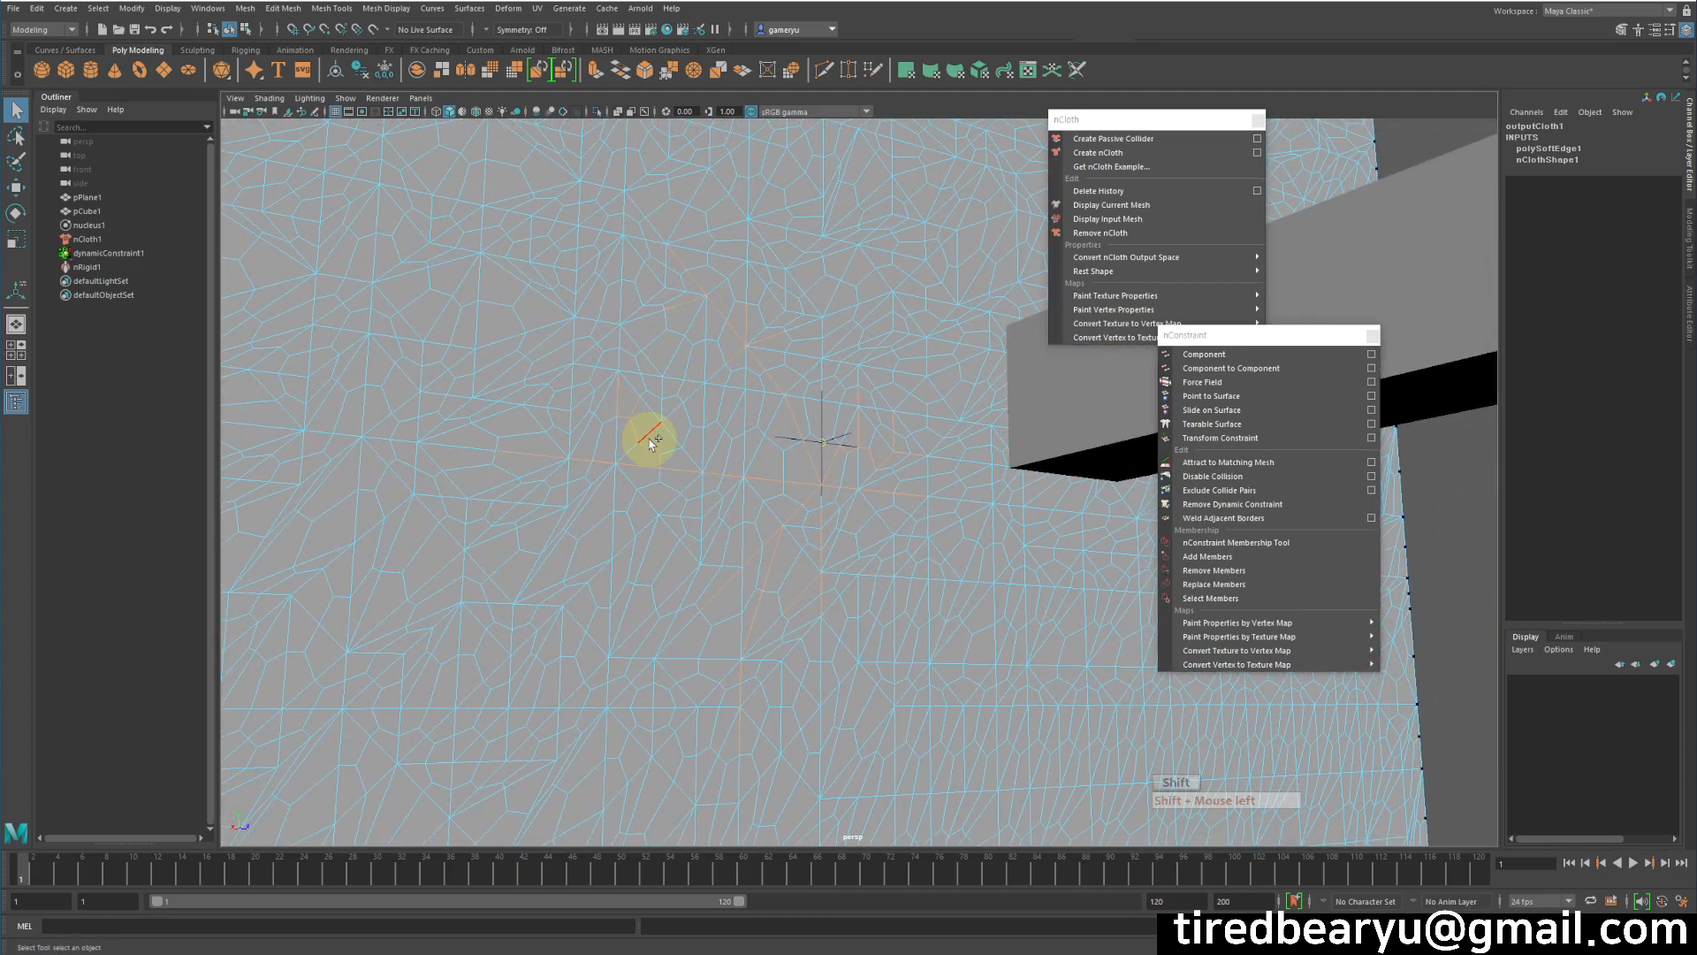
{"action": "left_click", "coordinate": [594, 435], "text": "shift"}
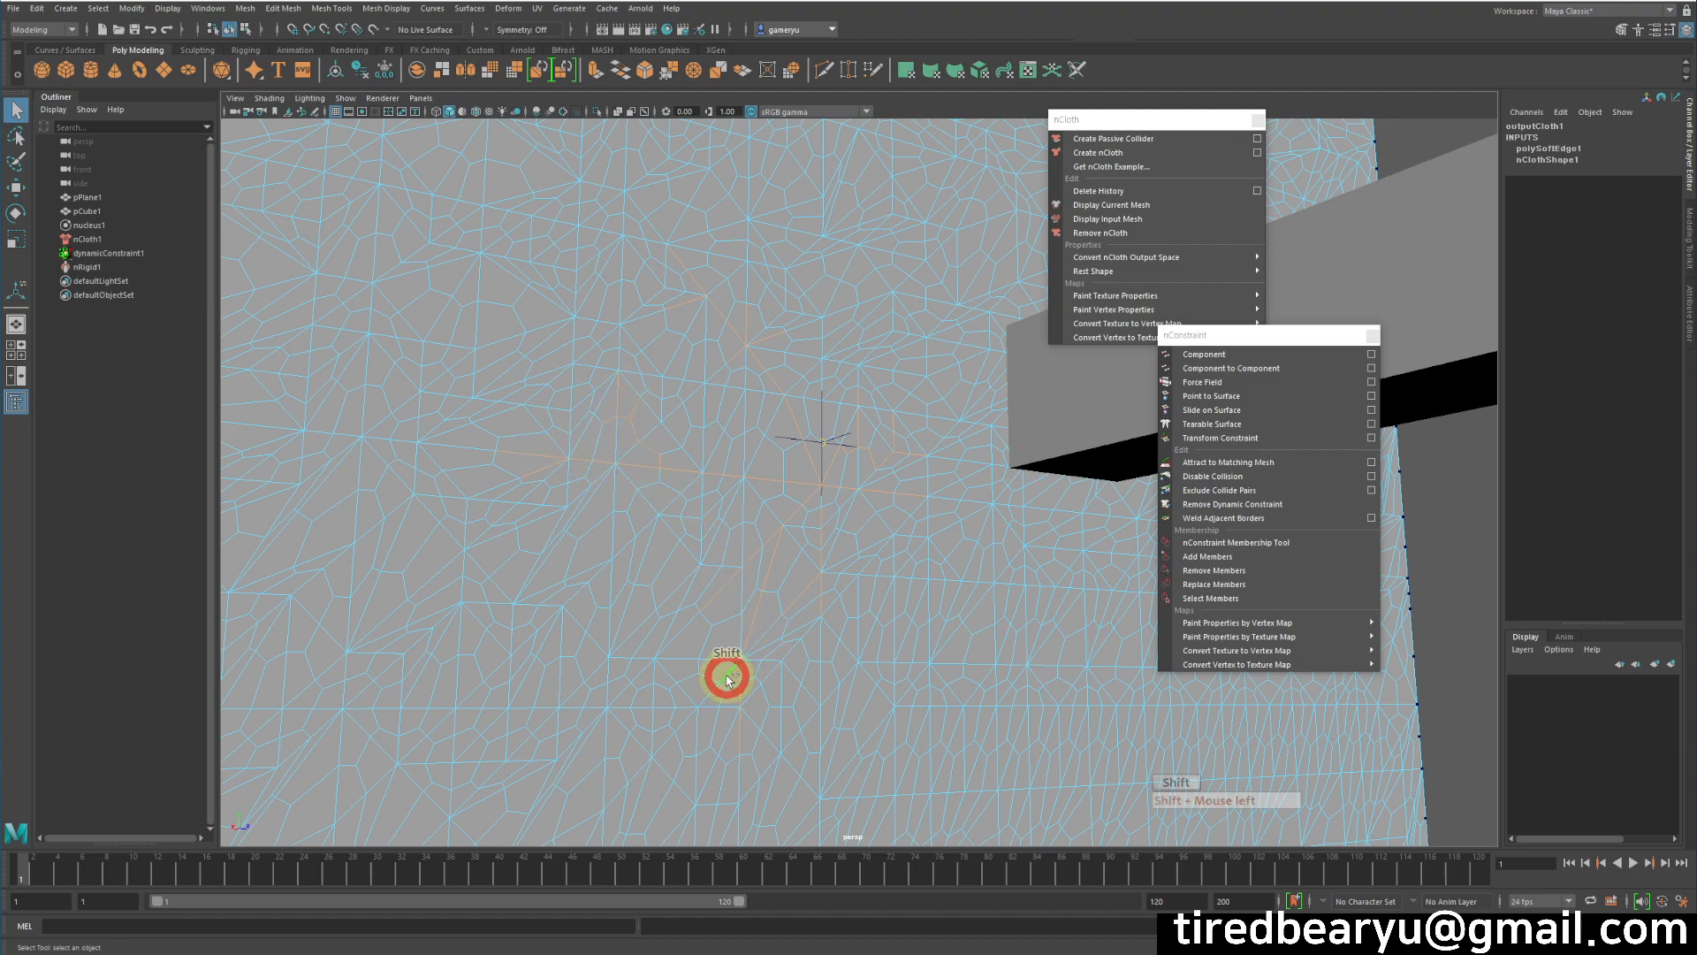
Step: Add the last short edge branch below and to the right of the cloth's centre to the crack selection
{"action": "left_click_drag", "start_coordinate": [761, 708], "coordinate": [843, 625], "text": "alt"}
{"action": "middle_click_drag", "start_coordinate": [844, 624], "coordinate": [867, 542], "text": "alt"}
{"action": "left_click", "coordinate": [849, 541], "text": "shift"}
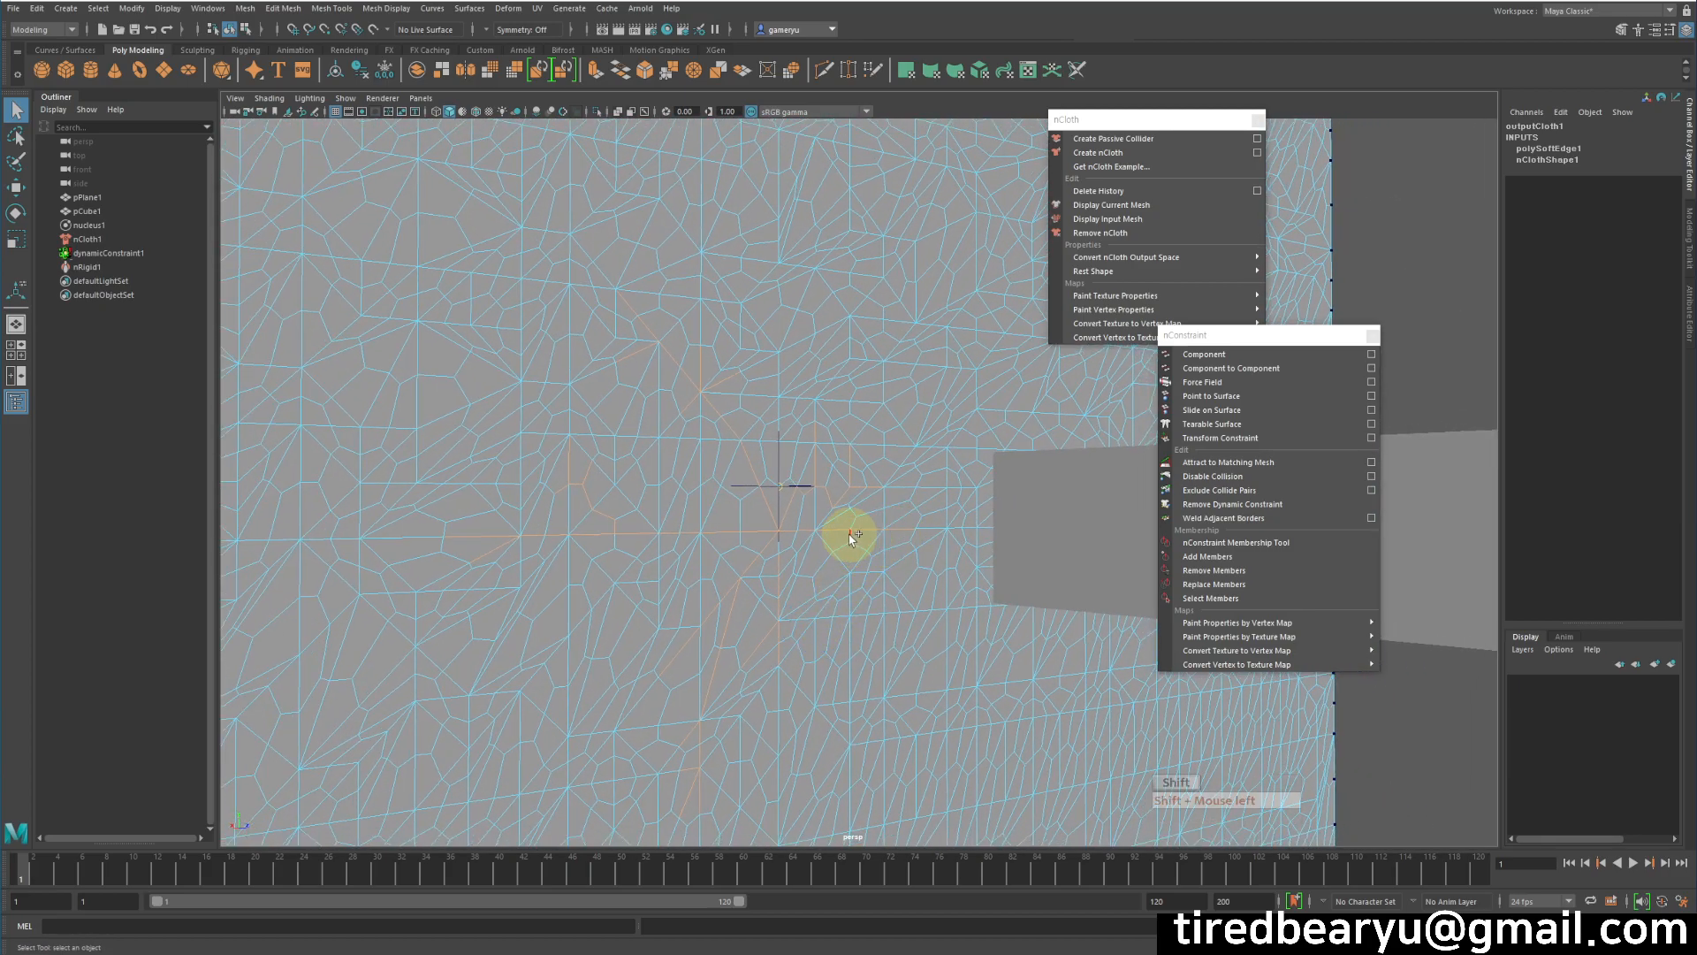
{"action": "left_click", "coordinate": [870, 559], "text": "shift"}
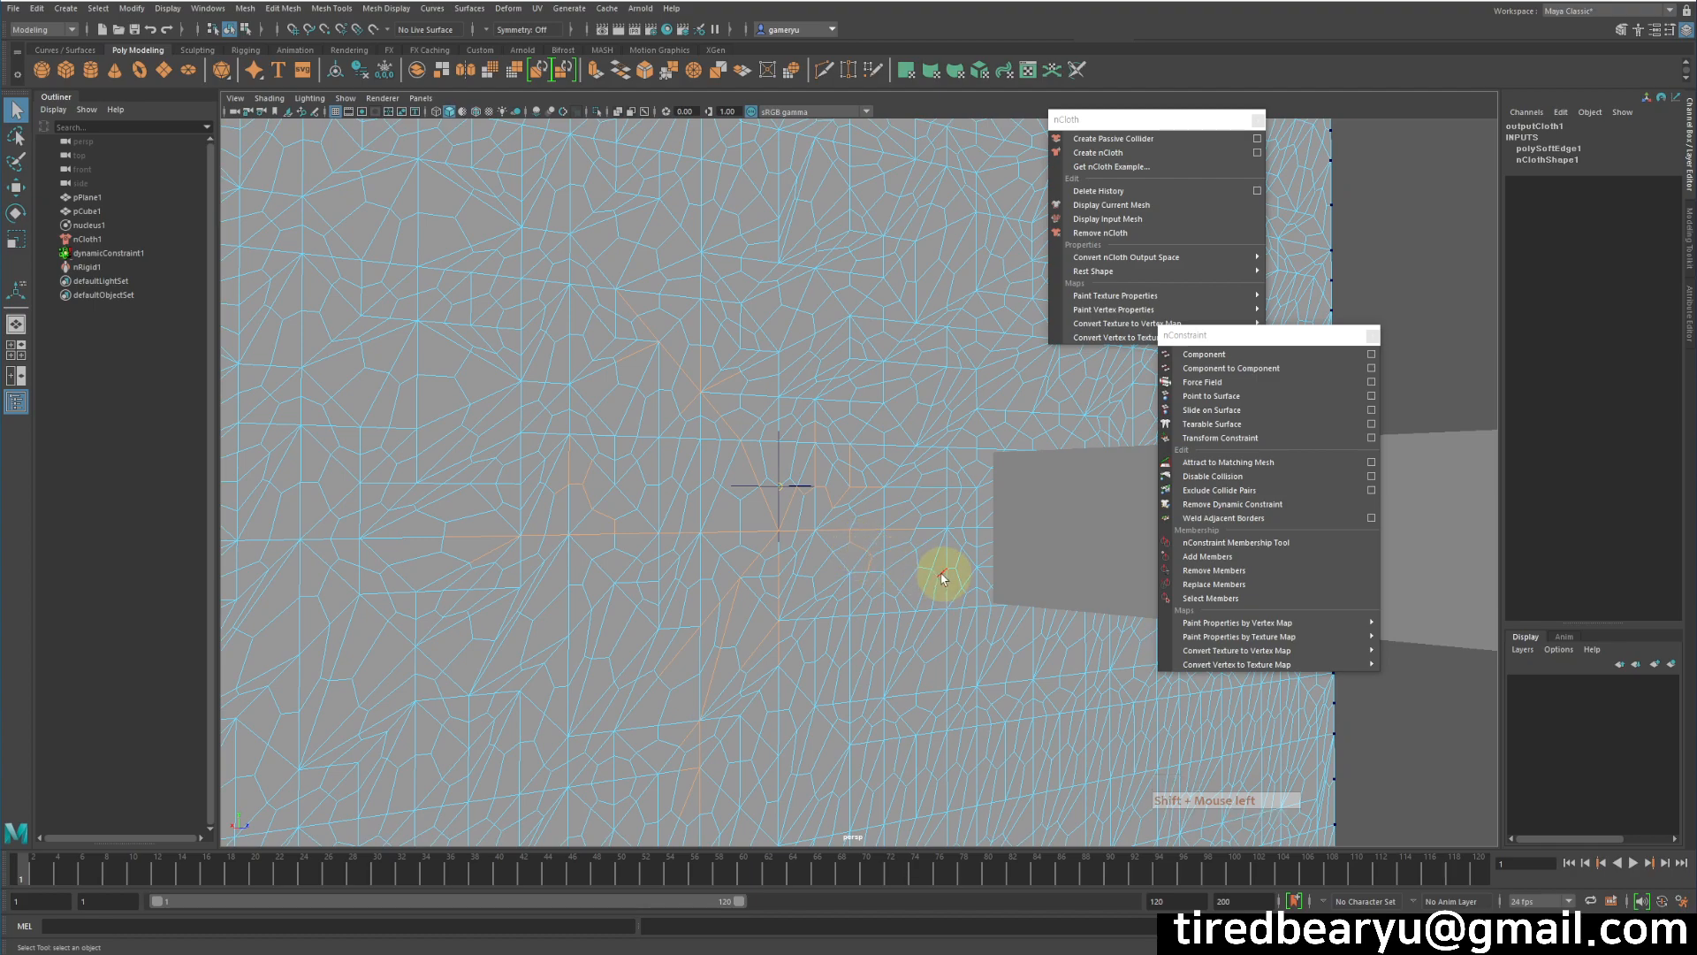
{"action": "left_click_drag", "start_coordinate": [943, 576], "coordinate": [941, 590], "text": "alt"}
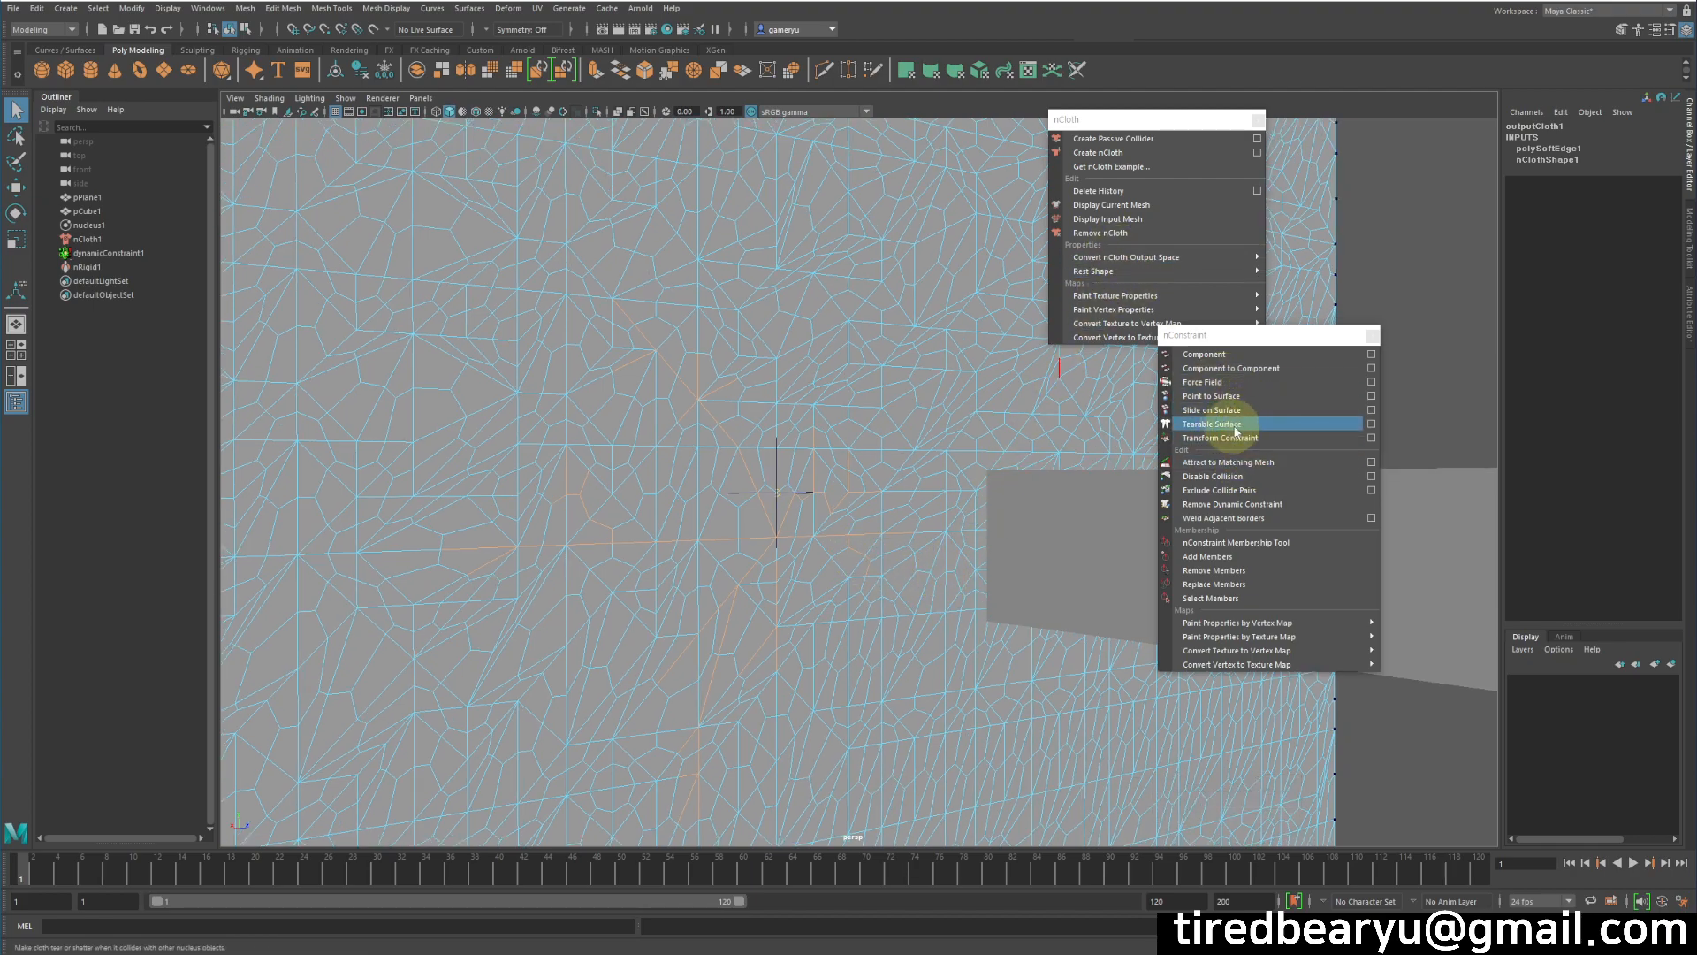
Step: Apply a Tearable Surface constraint to the selected crack edges of the cloth
{"action": "left_click", "coordinate": [1232, 426]}
{"action": "right_click_drag", "start_coordinate": [848, 525], "coordinate": [707, 526], "text": "alt"}
{"action": "key", "text": "w"}
{"action": "left_click_drag", "start_coordinate": [825, 572], "coordinate": [682, 428], "text": "alt"}
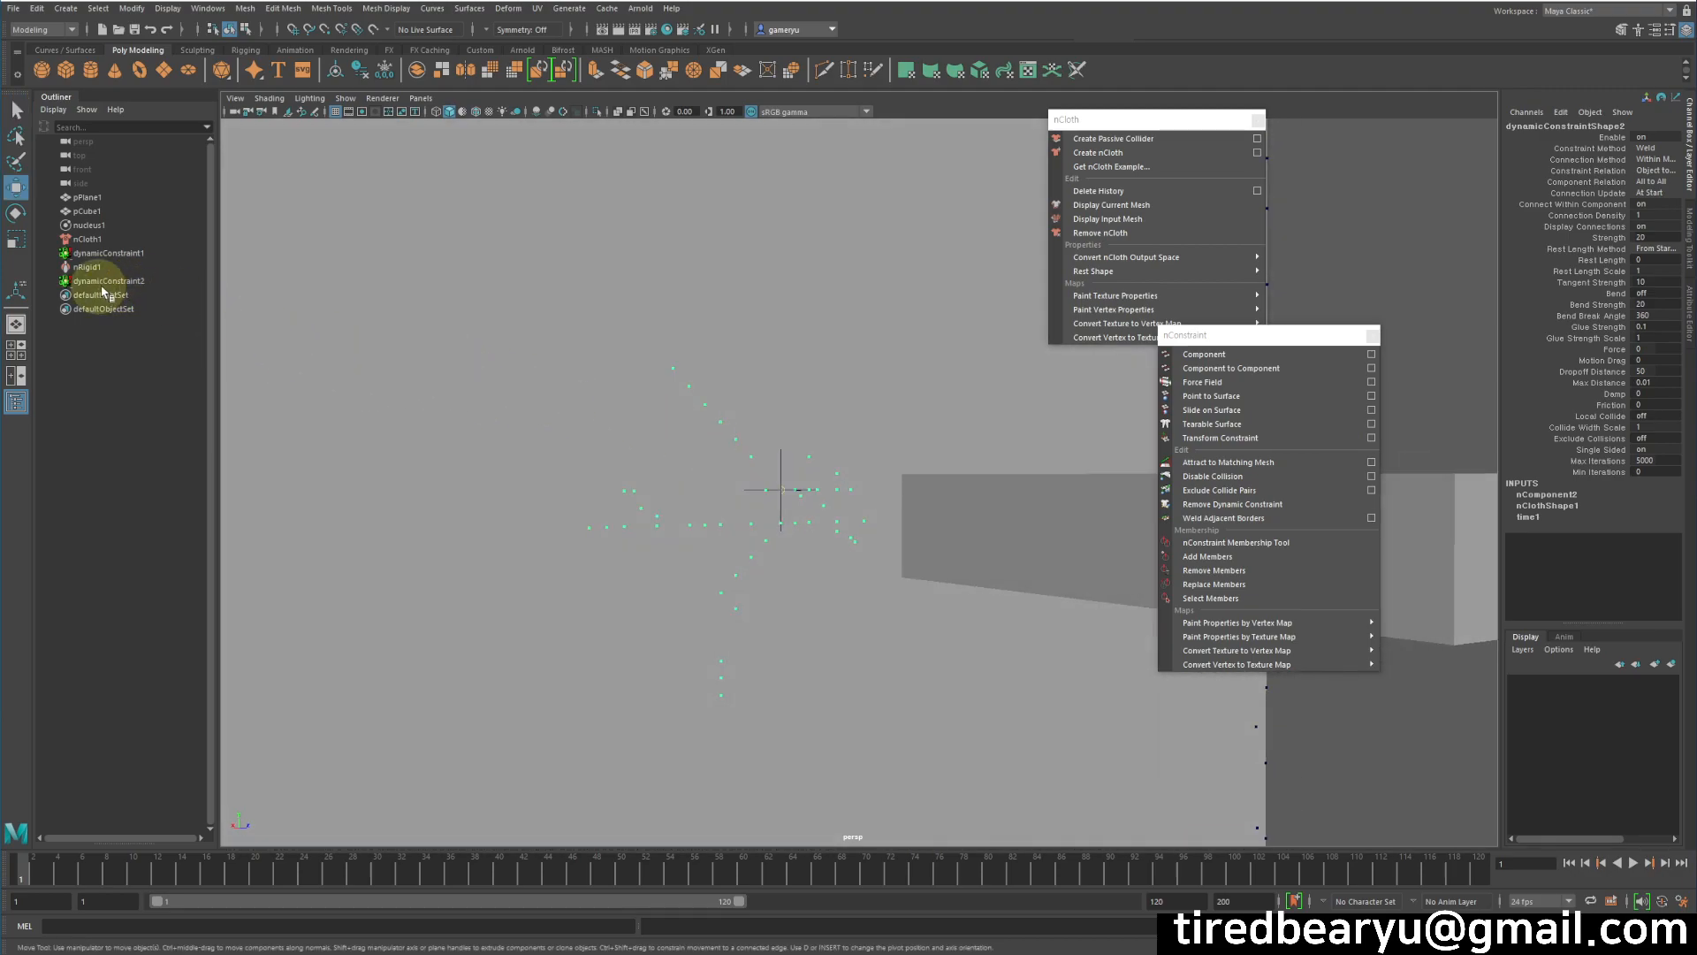
Step: Select the cloth plane and examine the soft-edge and merge-vertex nodes in its input history
{"action": "left_click", "coordinate": [888, 369]}
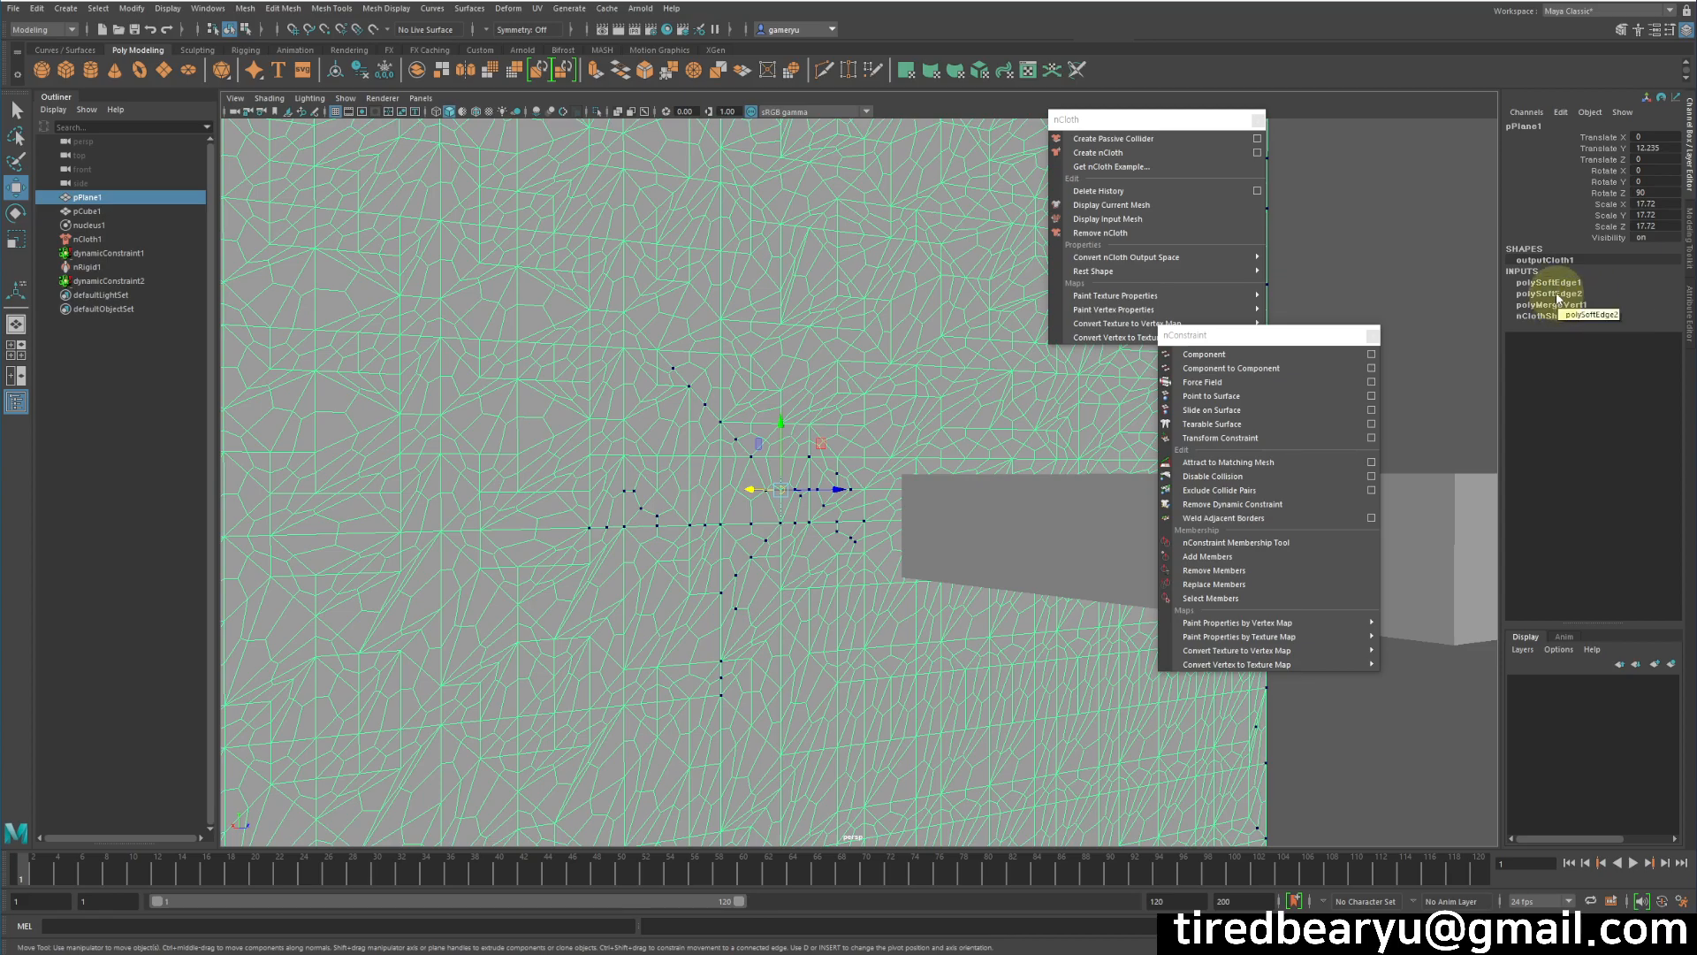
{"action": "left_click", "coordinate": [1586, 293]}
{"action": "left_click", "coordinate": [1584, 283]}
{"action": "double_click", "coordinate": [1587, 282]}
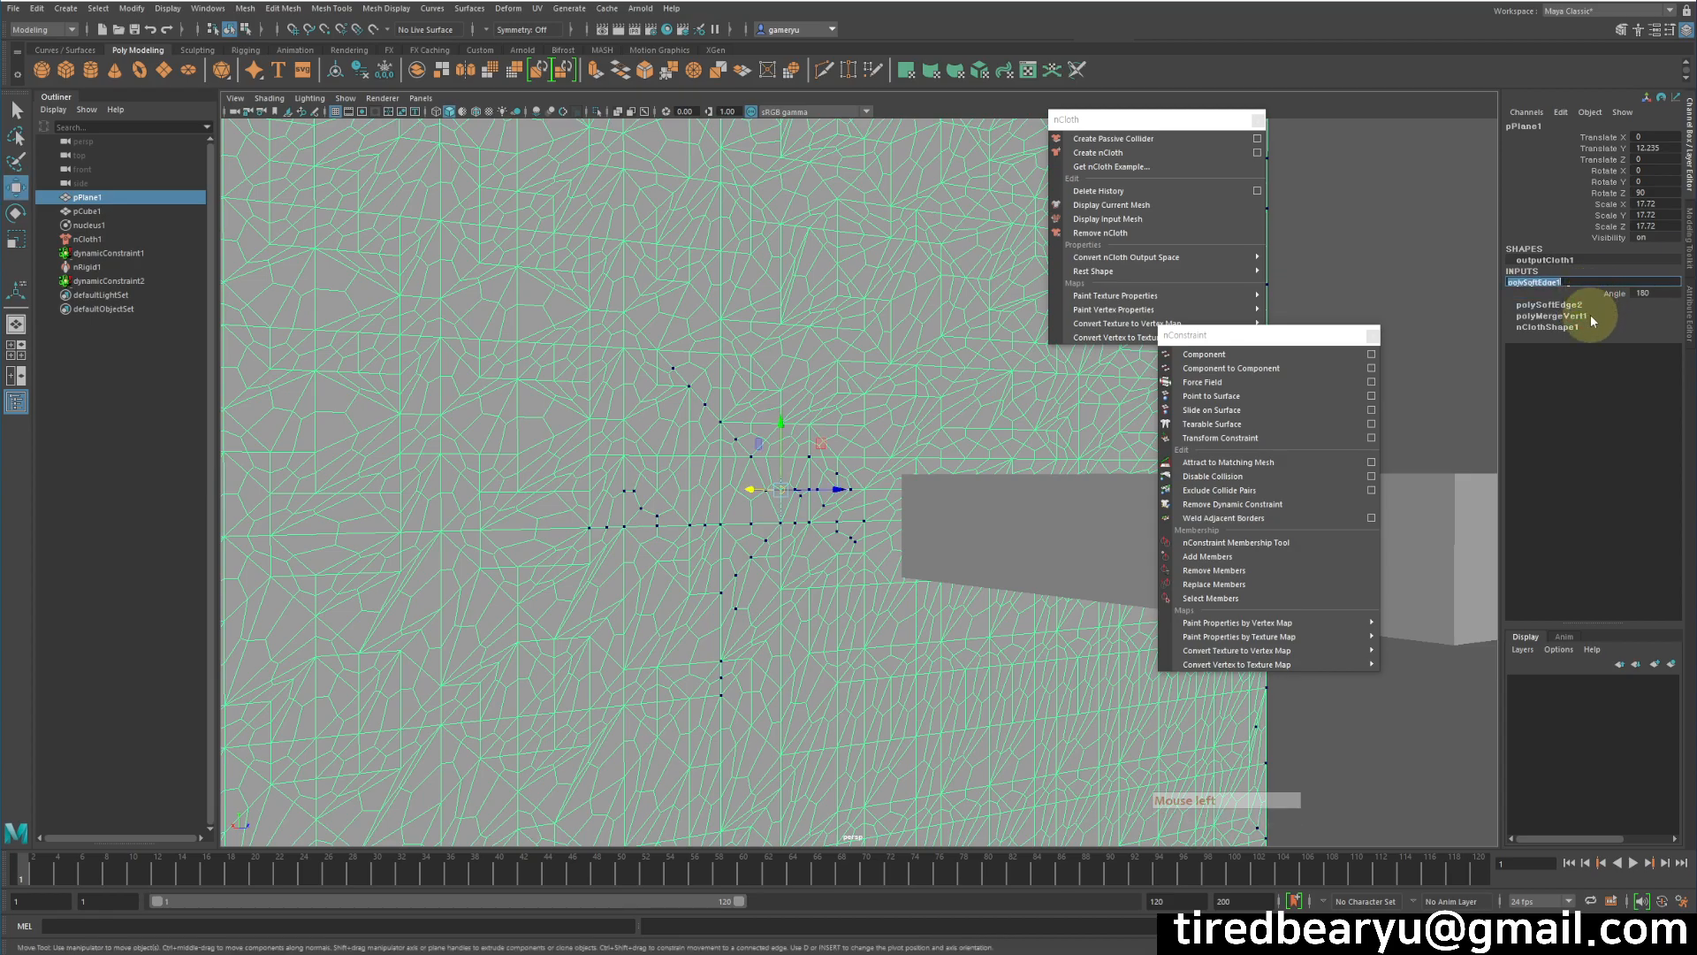
{"action": "left_click", "coordinate": [1591, 318]}
{"action": "left_click_drag", "start_coordinate": [910, 419], "coordinate": [1001, 473], "text": "alt"}
{"action": "left_click", "coordinate": [1429, 251]}
{"action": "left_click", "coordinate": [1007, 426]}
Step: Play the simulation to check how the bar tears the cloth, and return to the first frame
{"action": "middle_click_drag", "start_coordinate": [1001, 473], "coordinate": [1025, 469], "text": "alt"}
{"action": "right_click_drag", "start_coordinate": [1025, 469], "coordinate": [948, 449], "text": "alt"}
{"action": "left_click_drag", "start_coordinate": [949, 449], "coordinate": [915, 438], "text": "alt"}
{"action": "right_click_drag", "start_coordinate": [915, 437], "coordinate": [962, 433], "text": "alt"}
{"action": "middle_click_drag", "start_coordinate": [929, 434], "coordinate": [942, 482], "text": "alt"}
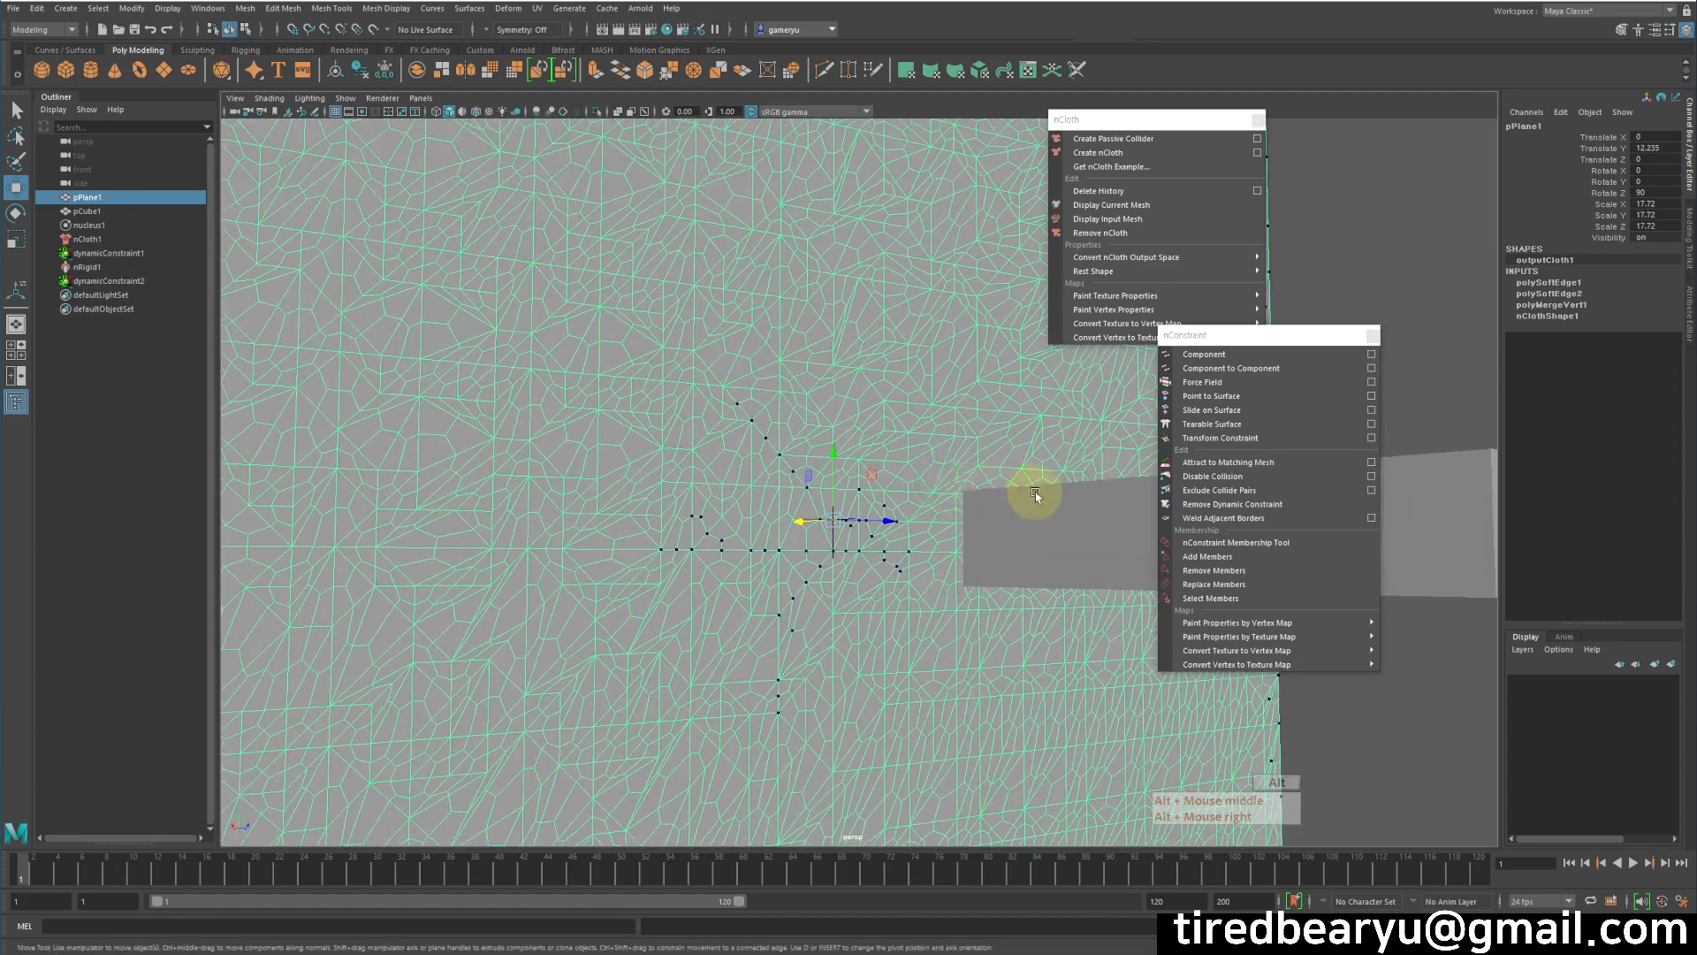
{"action": "left_click_drag", "start_coordinate": [988, 488], "coordinate": [973, 489], "text": "alt"}
{"action": "middle_click_drag", "start_coordinate": [974, 489], "coordinate": [961, 495], "text": "alt"}
{"action": "key", "text": "q"}
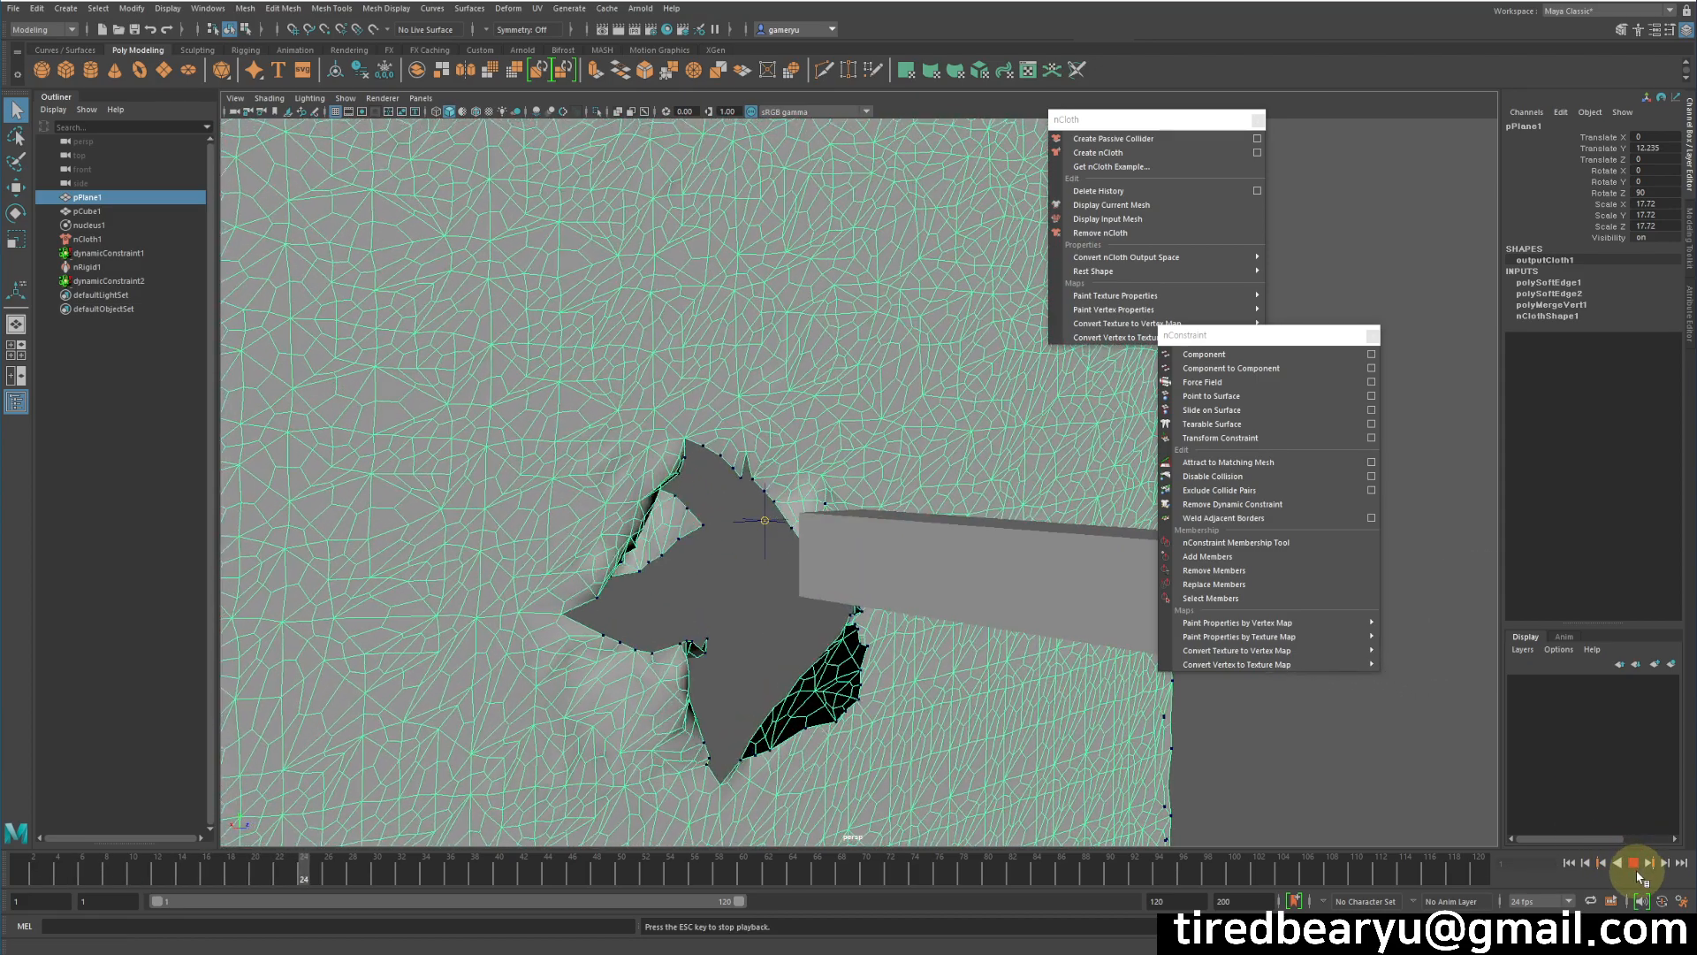
{"action": "left_click", "coordinate": [1632, 865]}
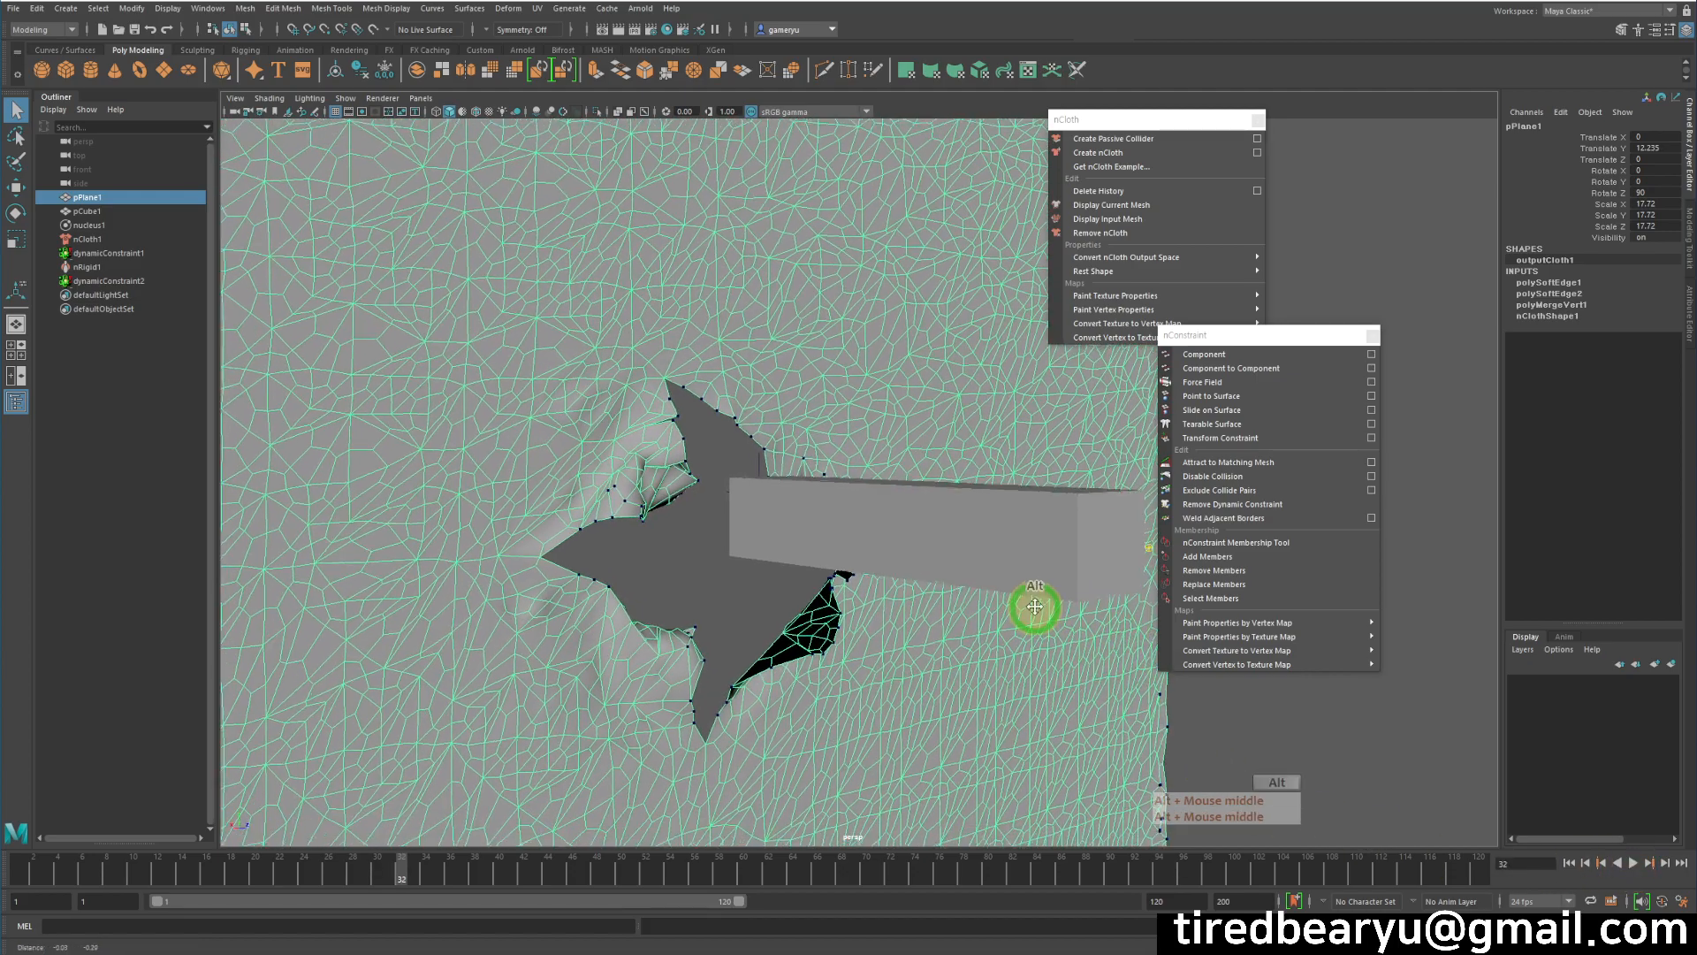
{"action": "left_click", "coordinate": [1586, 864]}
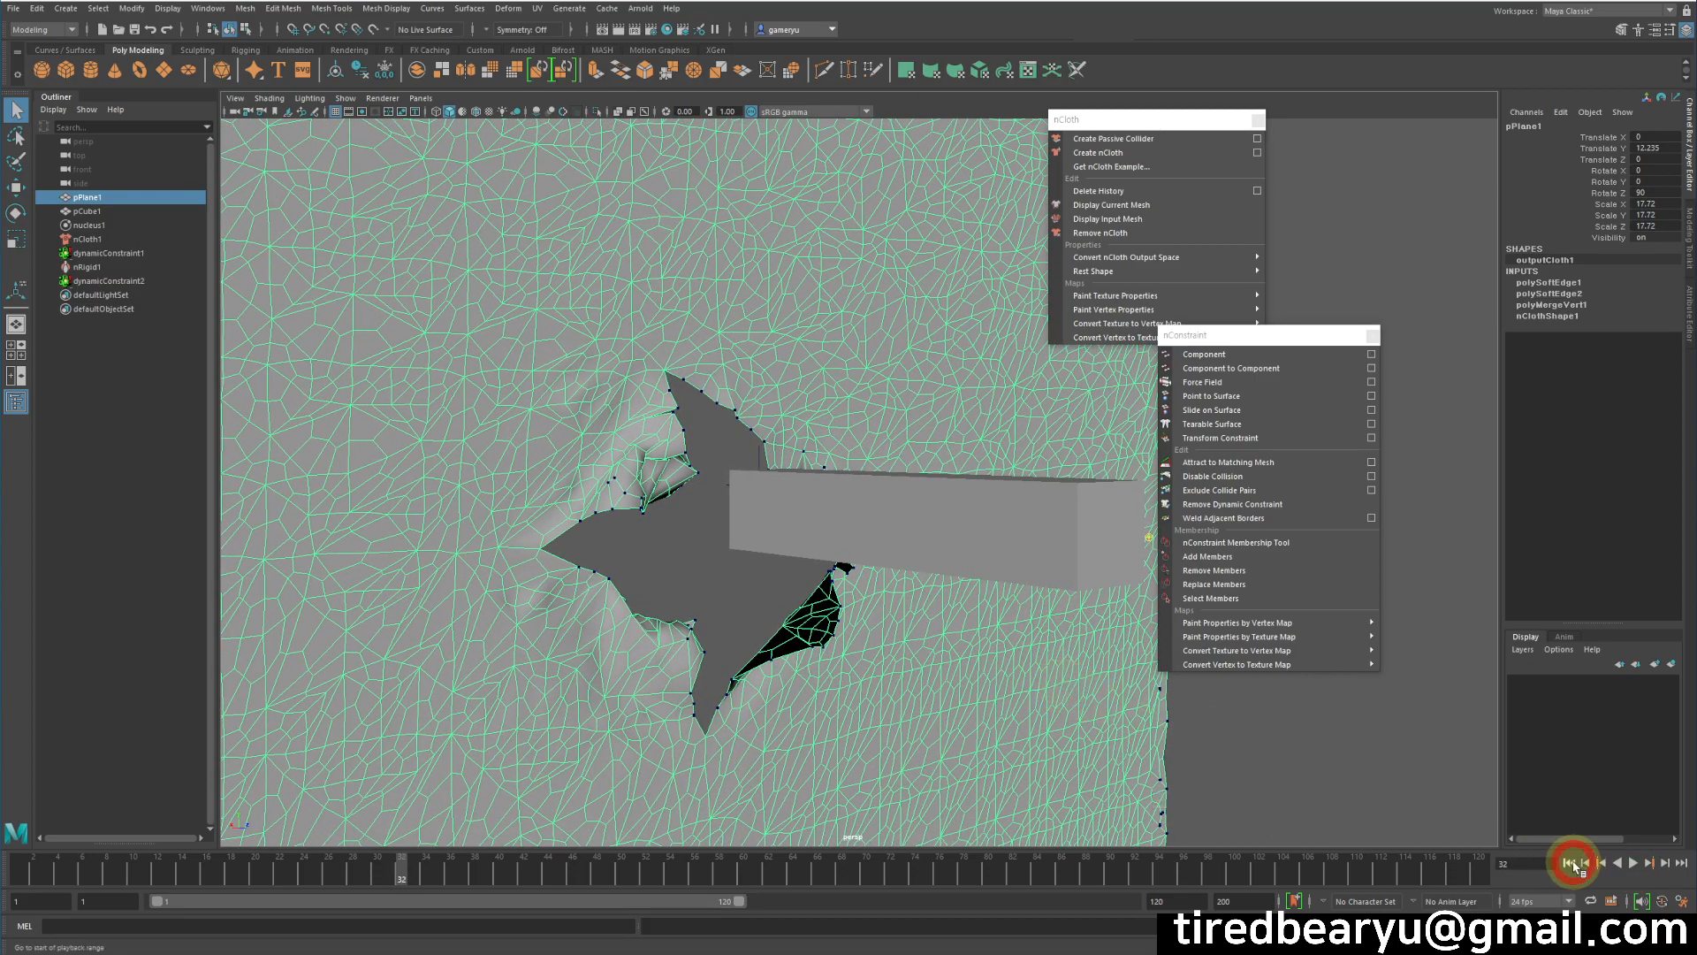
{"action": "left_click", "coordinate": [1573, 865]}
Step: Open the tear constraint dynamicConstraint2's attributes, move the nConstraint palette out of the way, and raise Glue Strength to 0.302
{"action": "left_click_drag", "start_coordinate": [901, 604], "coordinate": [848, 548], "text": "alt"}
{"action": "left_click_drag", "start_coordinate": [807, 491], "coordinate": [777, 459]}
{"action": "left_click", "coordinate": [924, 686], "text": "ctrl"}
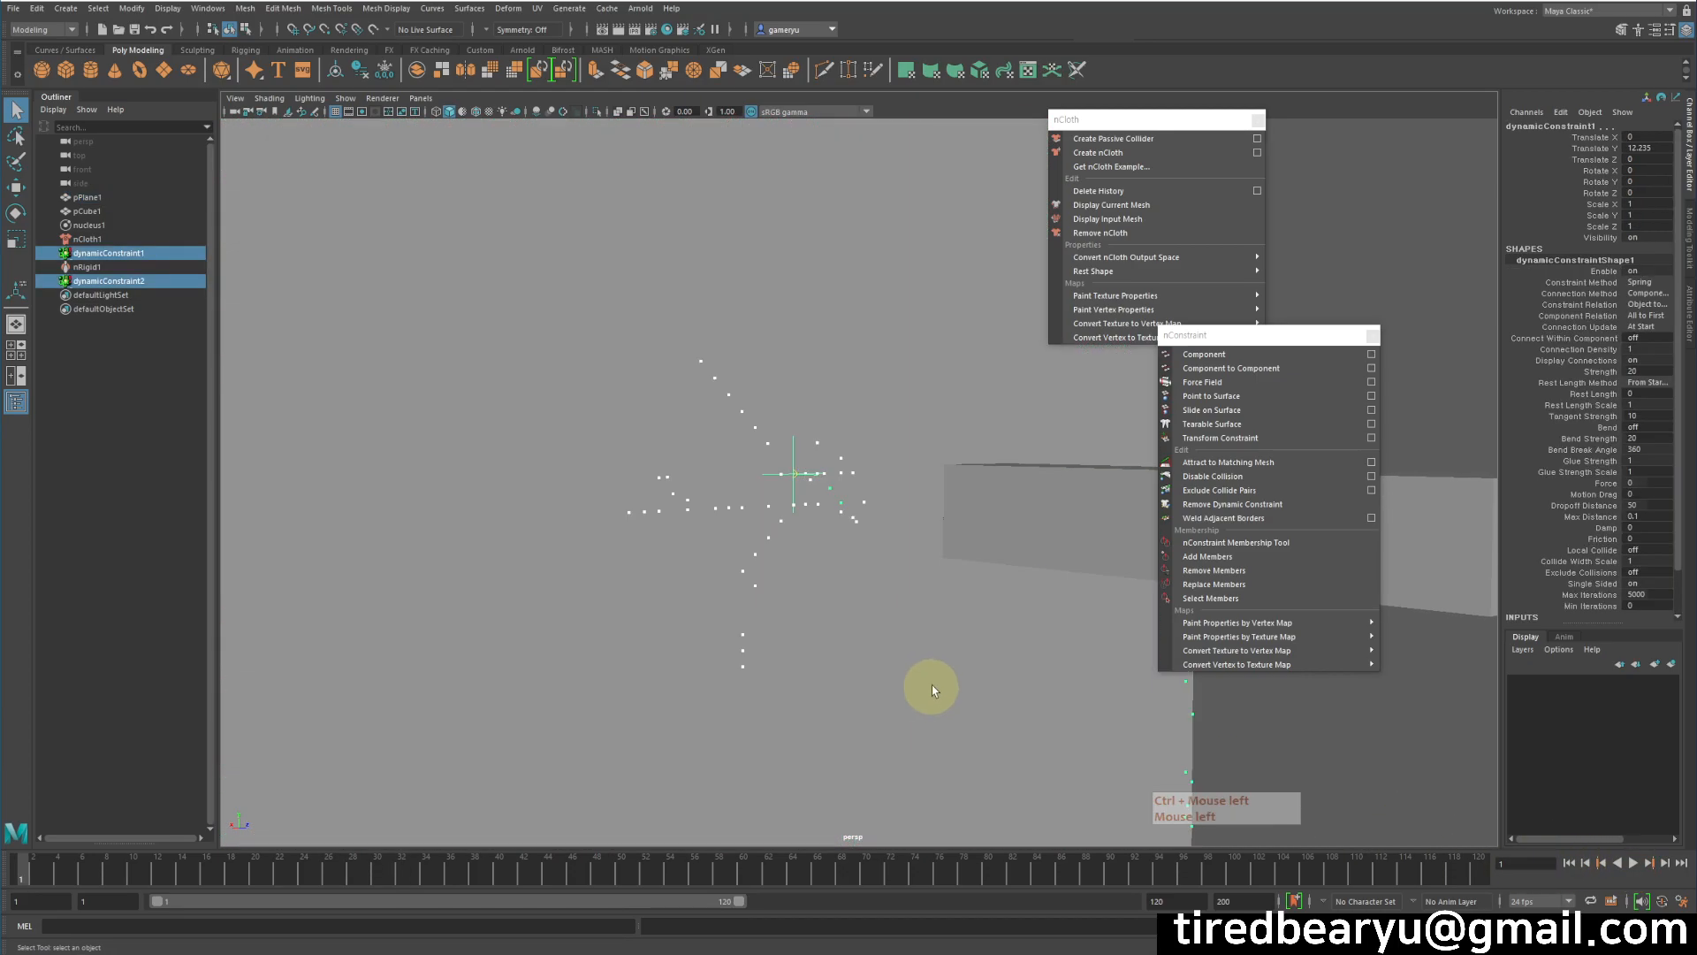
{"action": "left_click", "coordinate": [120, 281]}
{"action": "key", "text": "ctrl+a"}
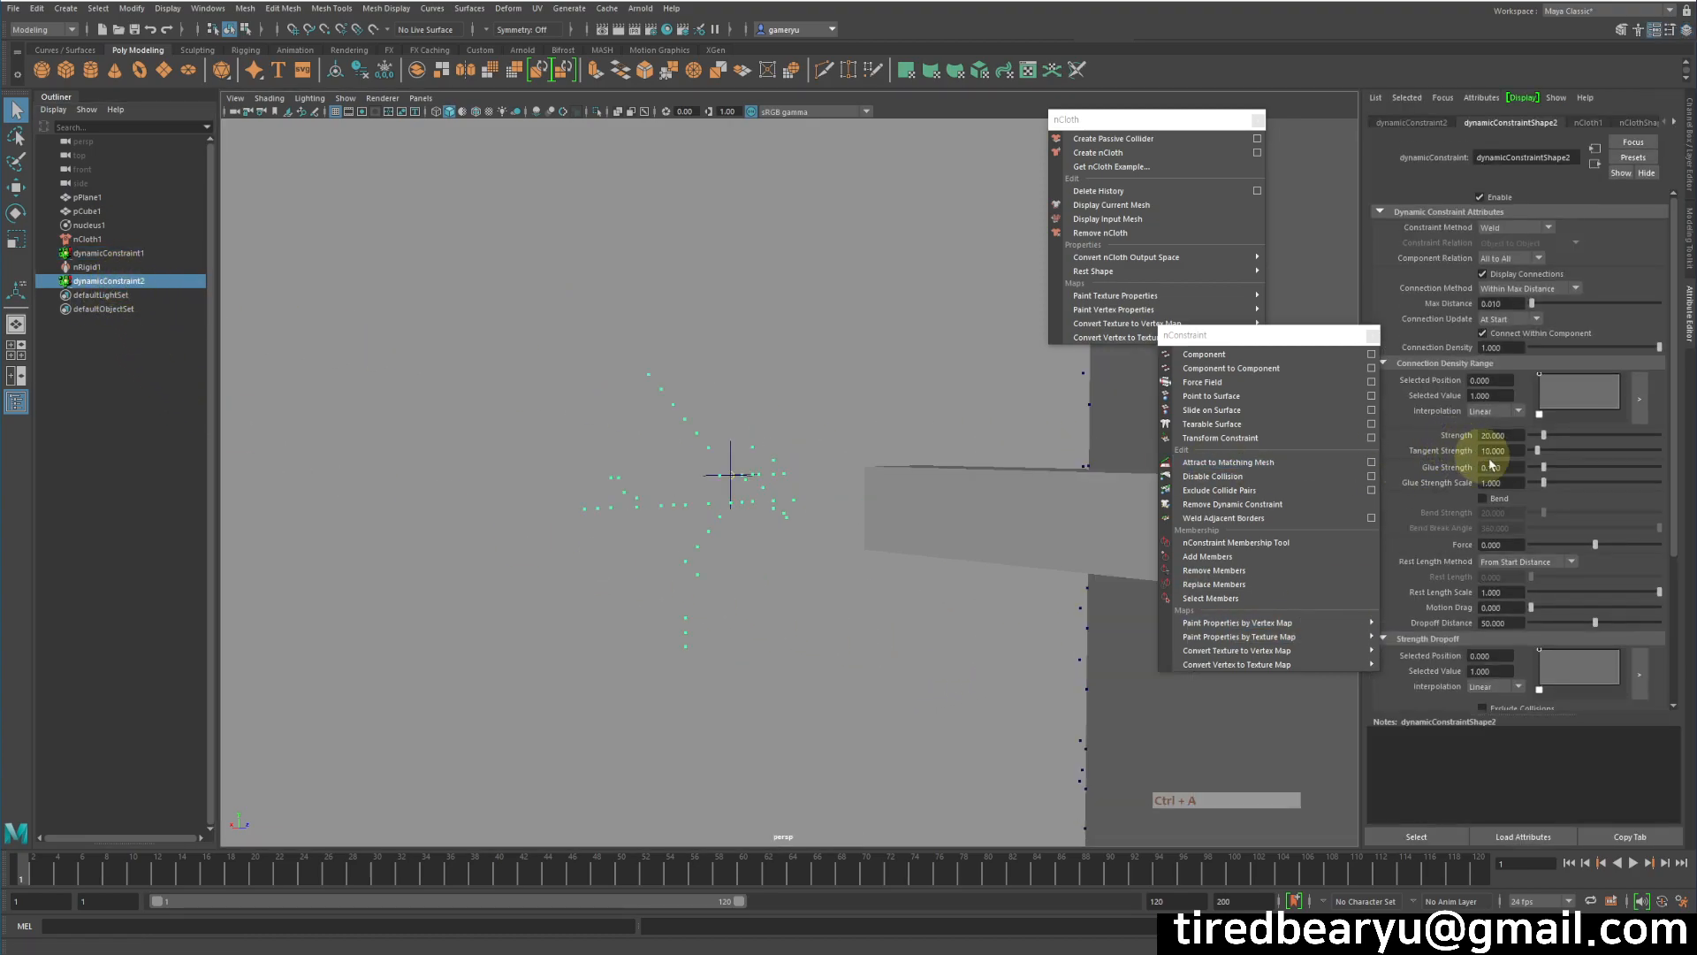
{"action": "left_click_drag", "start_coordinate": [1274, 335], "coordinate": [1241, 140]}
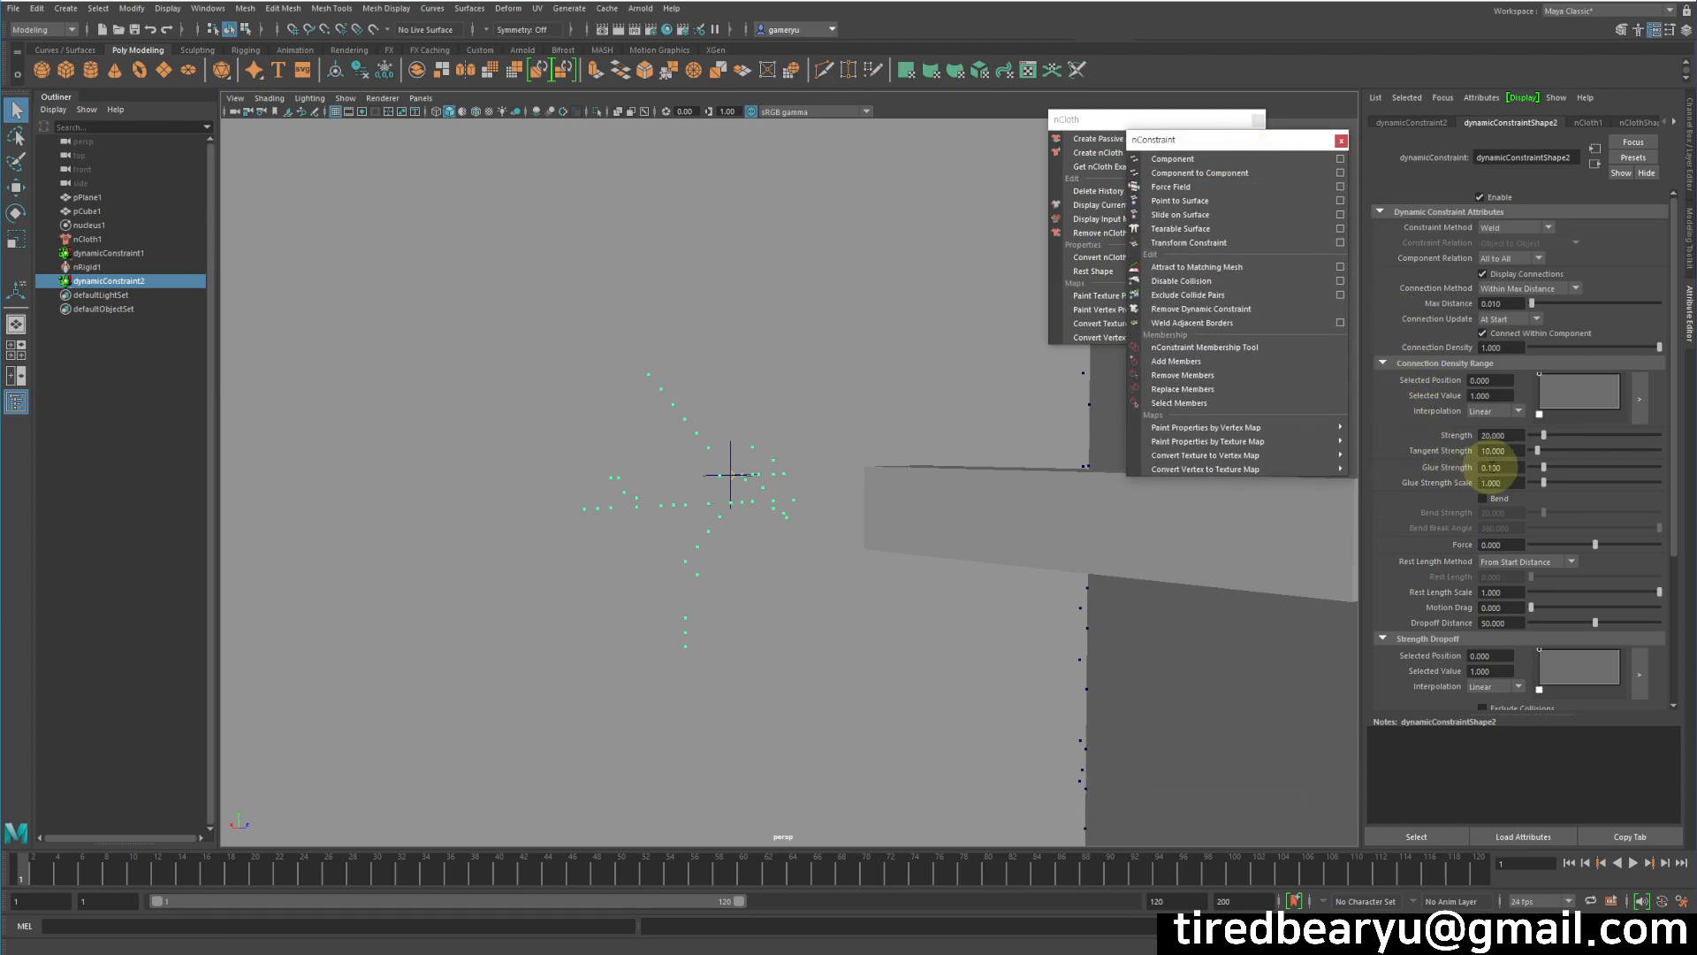
{"action": "left_click_drag", "start_coordinate": [1553, 474], "coordinate": [1570, 471]}
Step: Play the simulation with the stronger glue, and rewind to the first frame
{"action": "left_click", "coordinate": [1602, 864]}
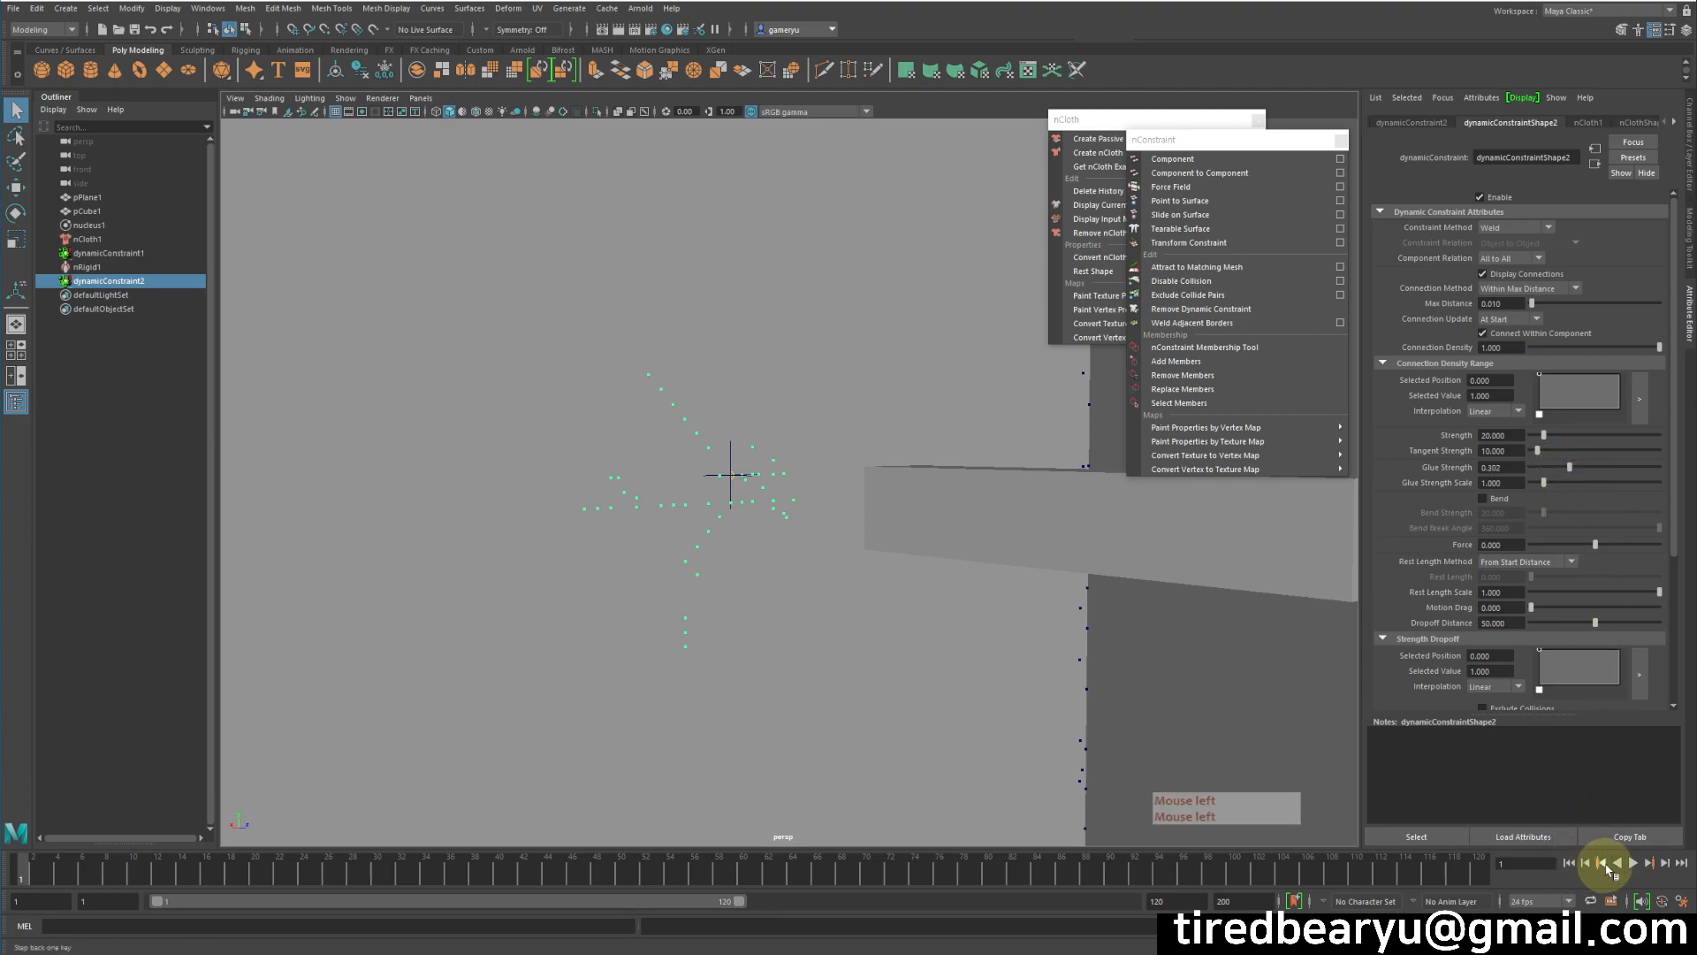
{"action": "left_click", "coordinate": [1633, 864]}
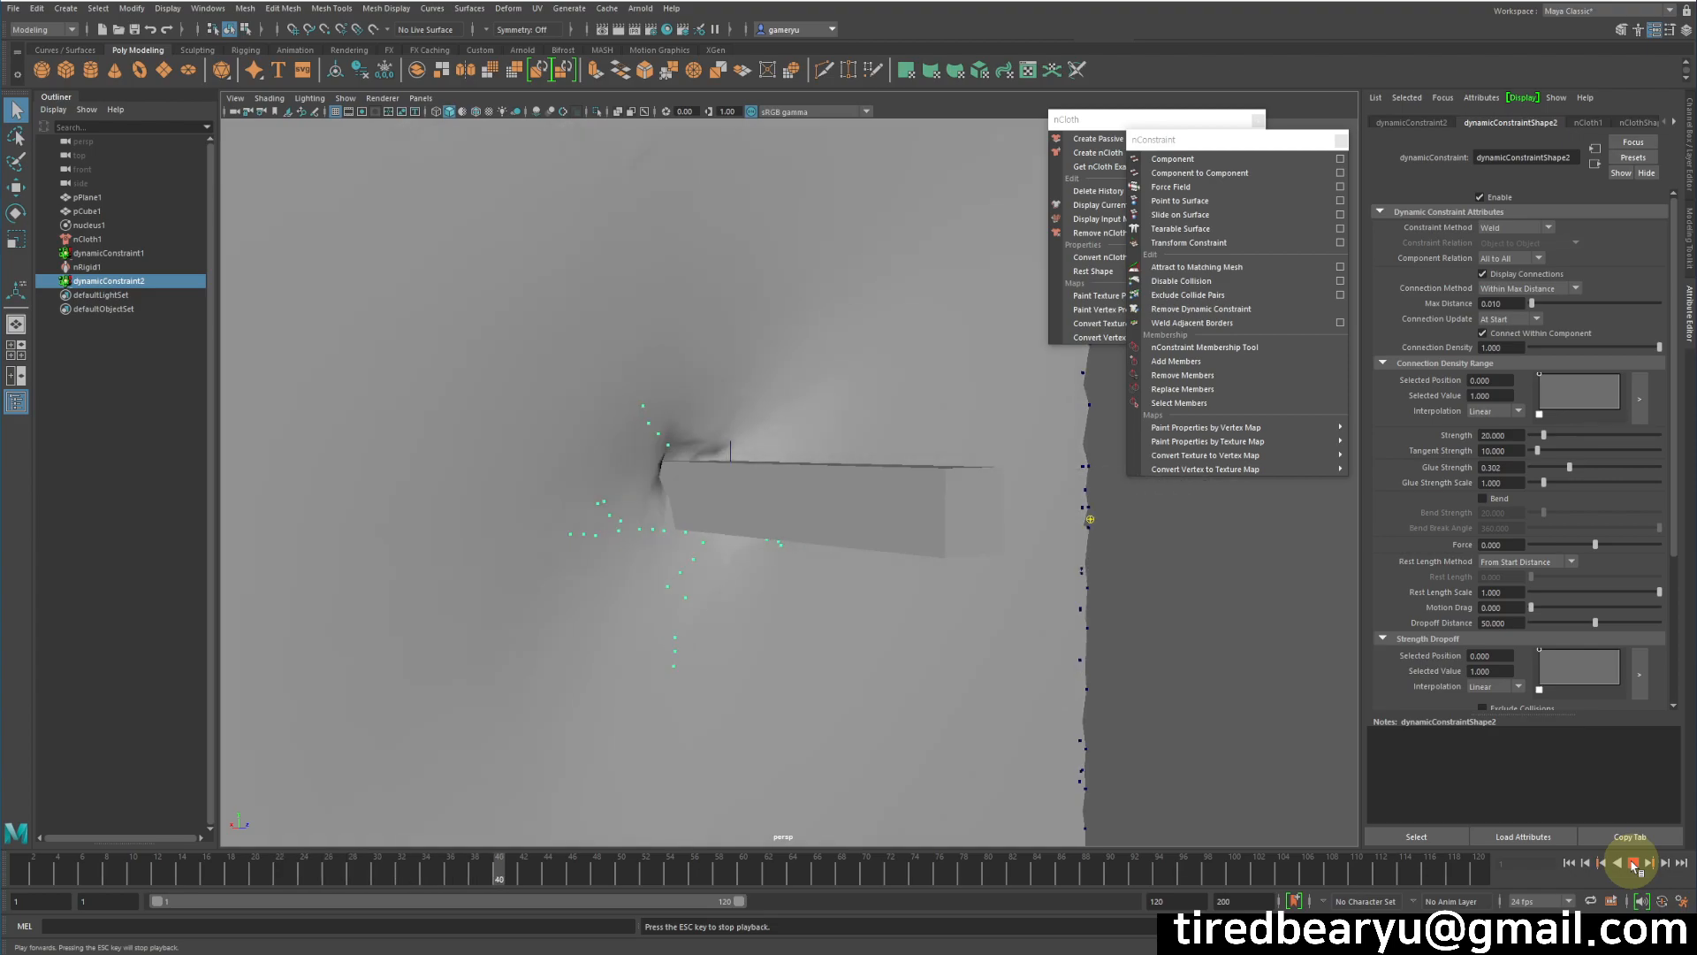
{"action": "left_click", "coordinate": [1633, 864]}
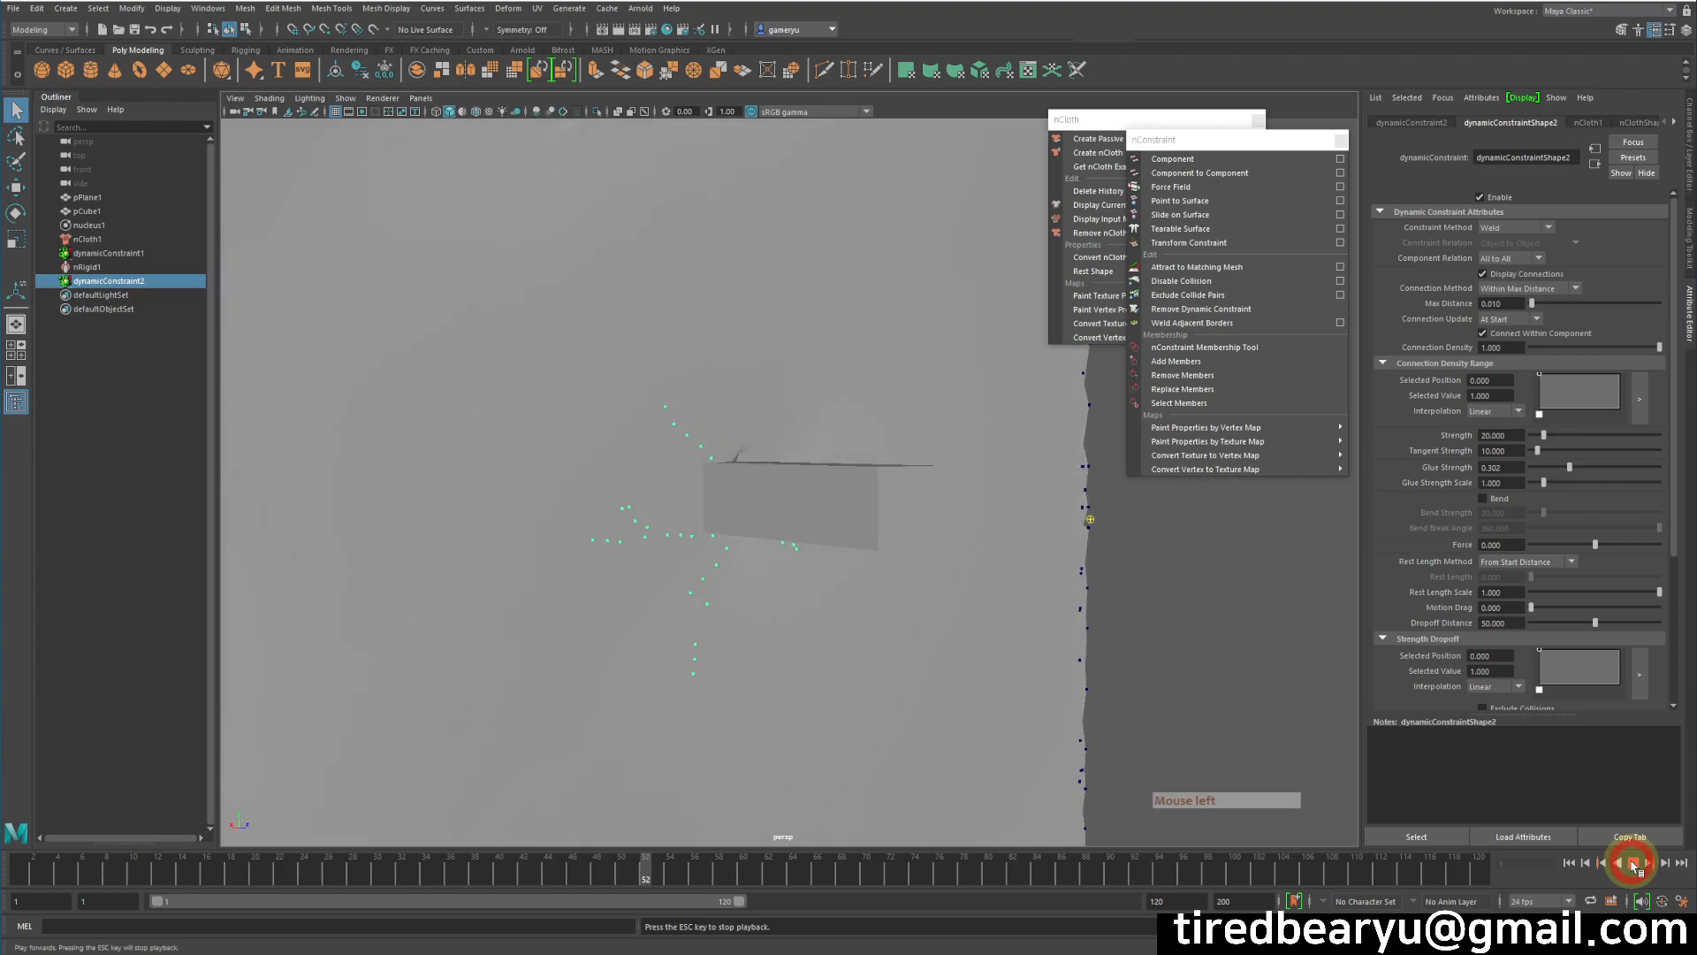
{"action": "left_click", "coordinate": [1569, 864]}
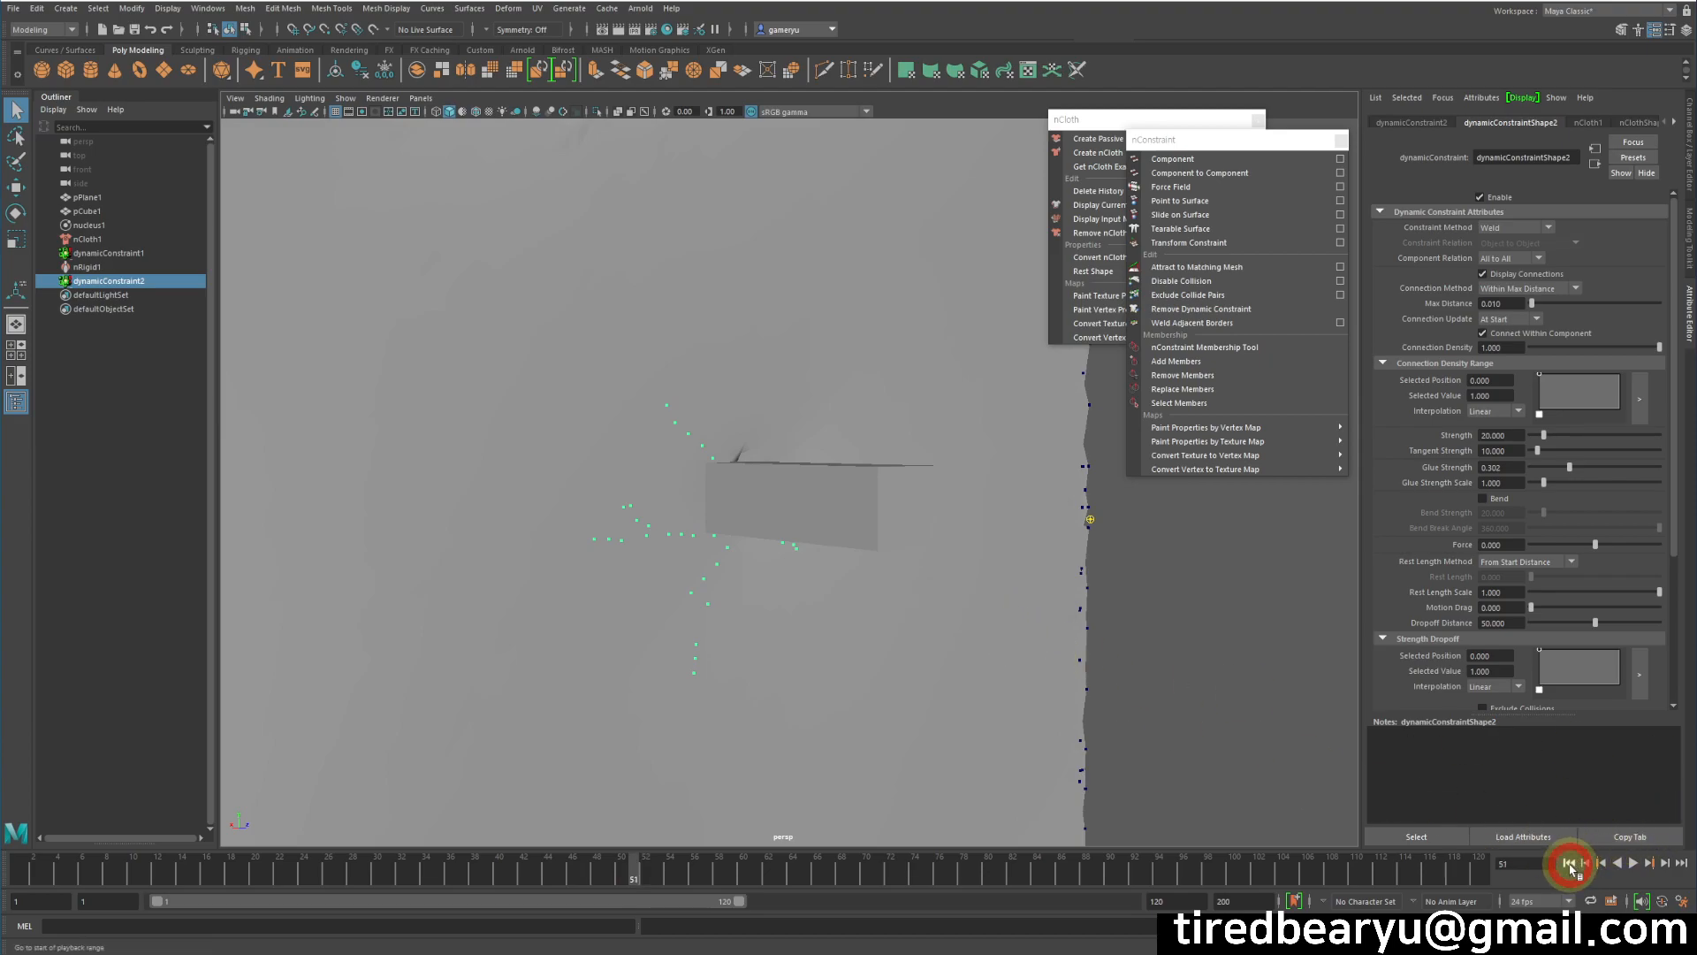
Step: Set the cloth's Rest Length Scale to 0.950 and play the simulation to check the tearing
{"action": "left_click", "coordinate": [915, 647]}
{"action": "left_click", "coordinate": [1494, 506]}
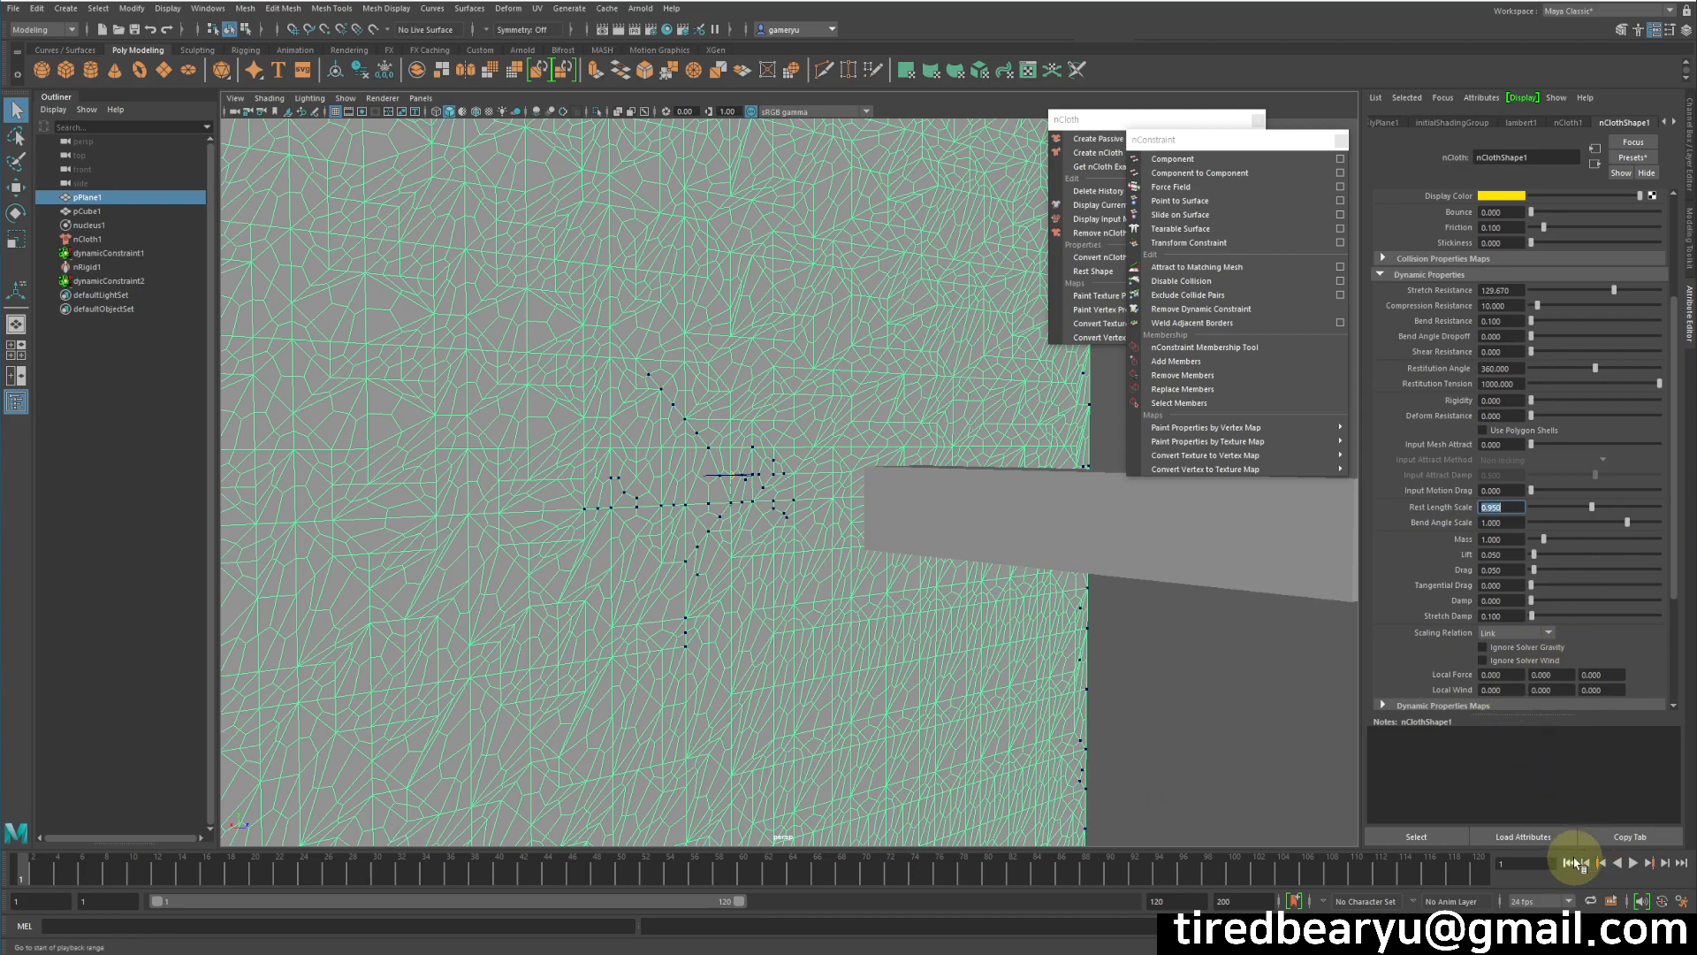
{"action": "left_click", "coordinate": [1633, 863]}
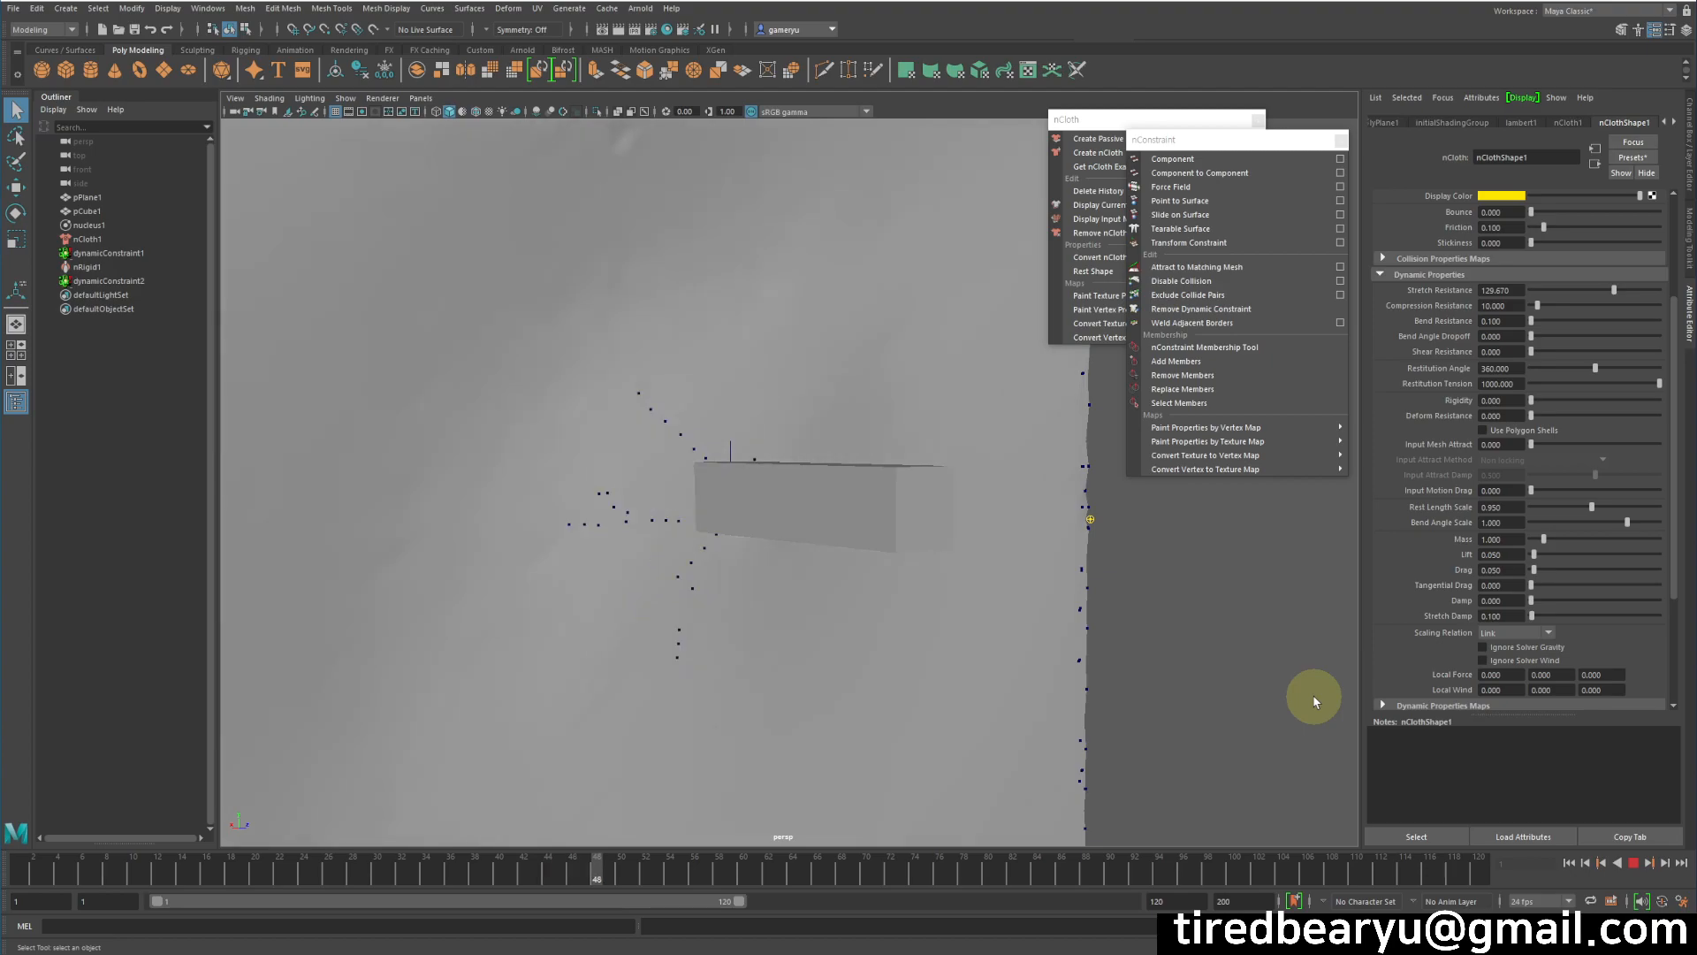
{"action": "left_click", "coordinate": [1634, 863]}
Step: Set the tear constraint's Glue Strength to 0.128 and replay the simulation from the first frame
{"action": "left_click", "coordinate": [857, 571]}
{"action": "left_click_drag", "start_coordinate": [859, 572], "coordinate": [932, 591], "text": "alt"}
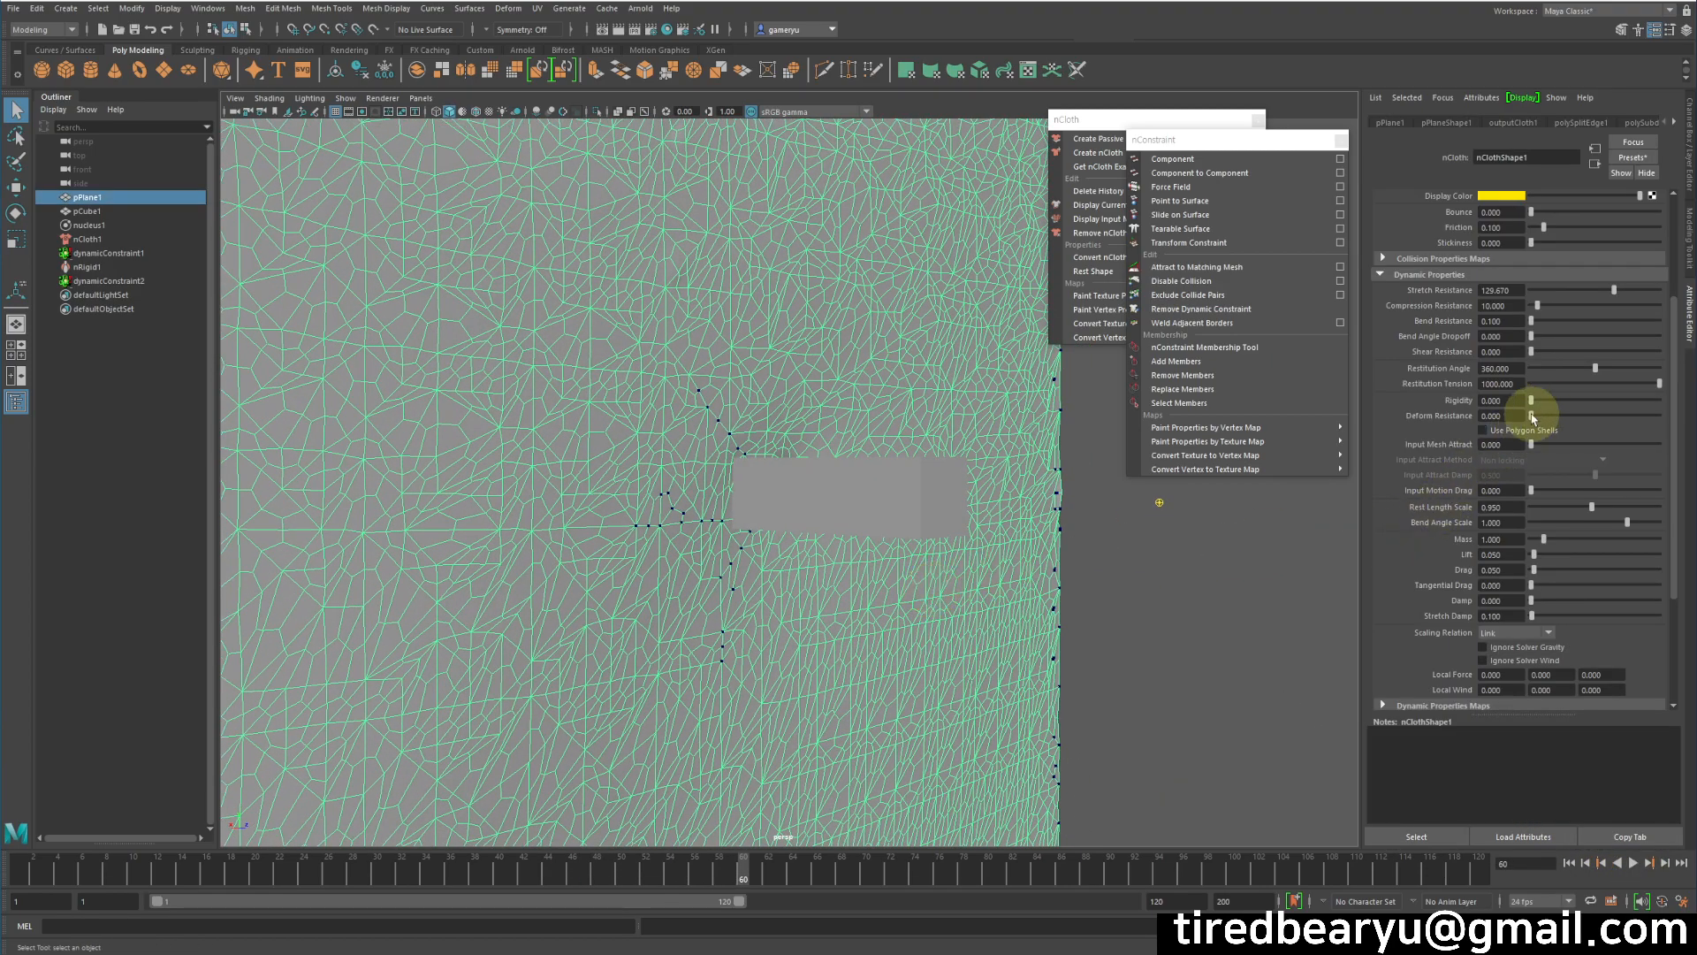
{"action": "left_click_drag", "start_coordinate": [650, 515], "coordinate": [813, 634]}
{"action": "left_click", "coordinate": [857, 665], "text": "shift"}
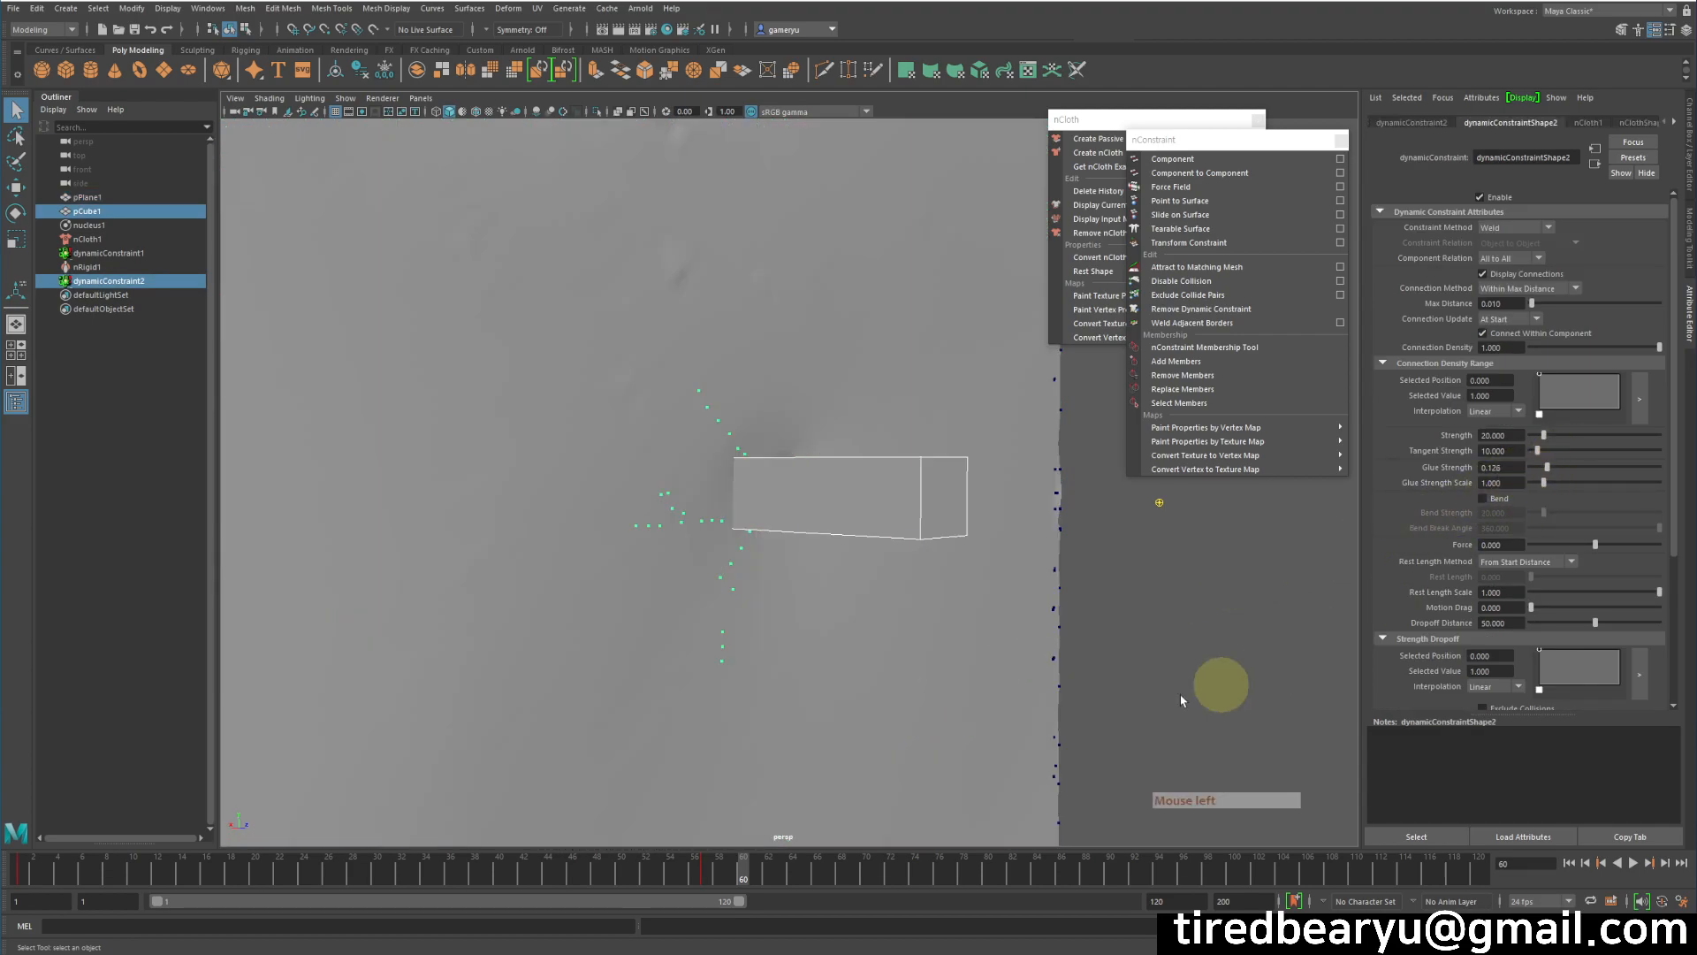
{"action": "left_click", "coordinate": [1570, 863]}
{"action": "left_click", "coordinate": [1634, 862]}
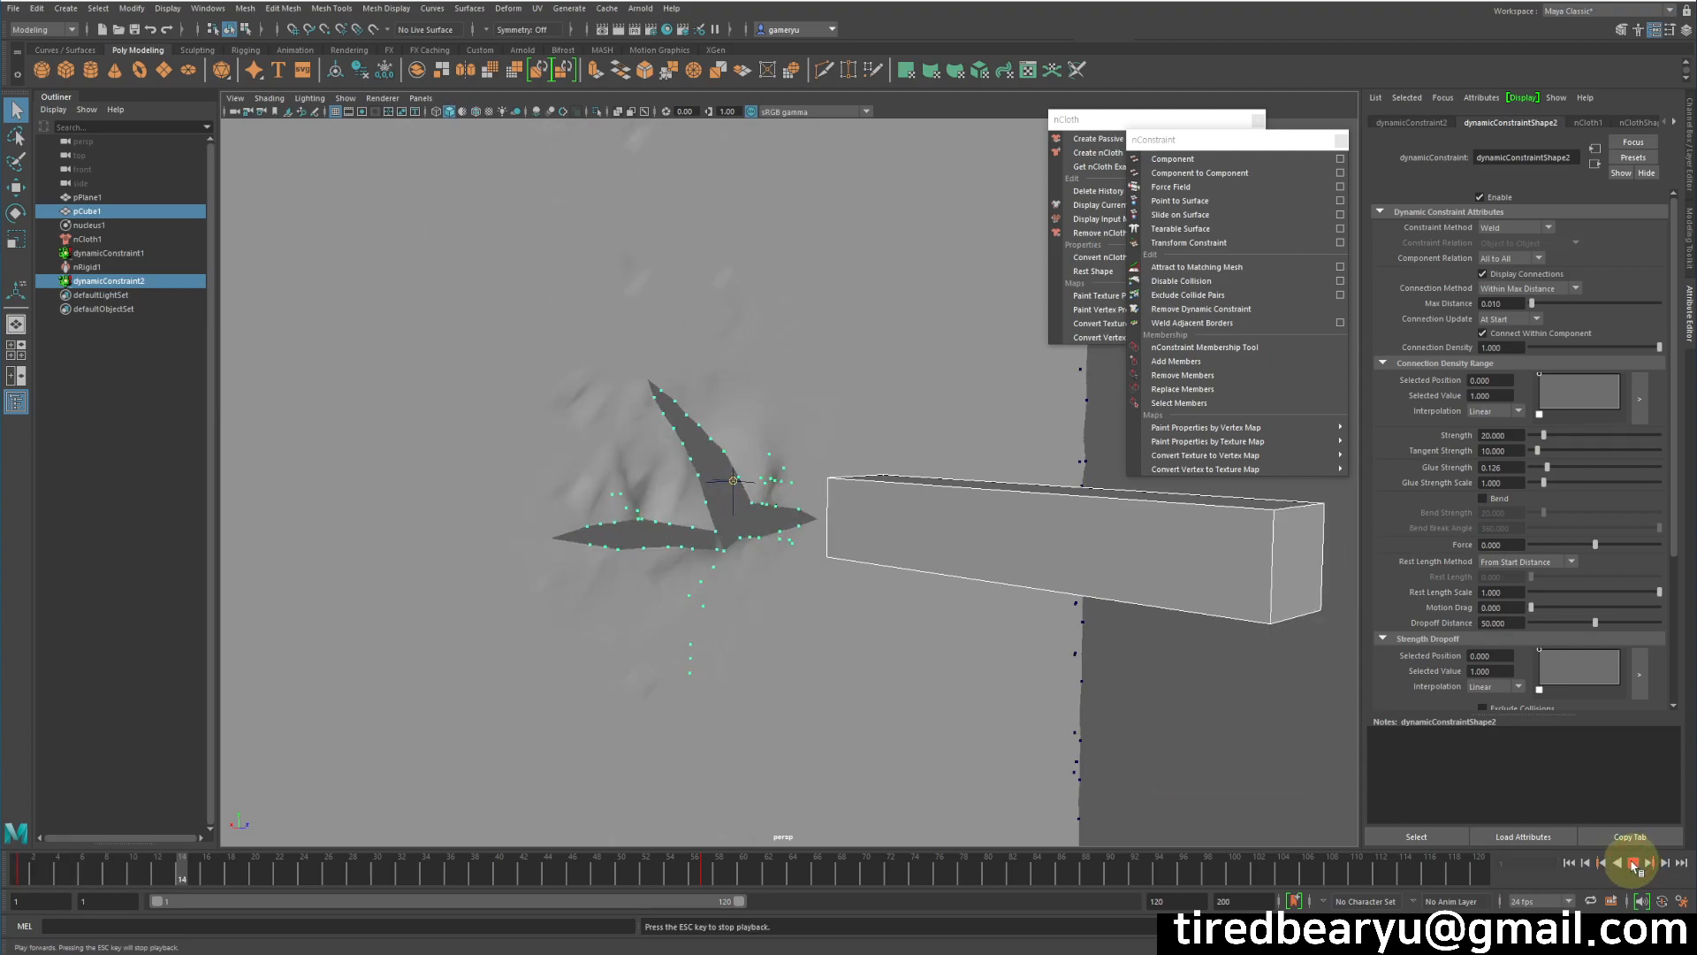
Step: Set the tear constraint's Glue Strength to 0.214 and replay the simulation from the start
{"action": "left_click", "coordinate": [1633, 865]}
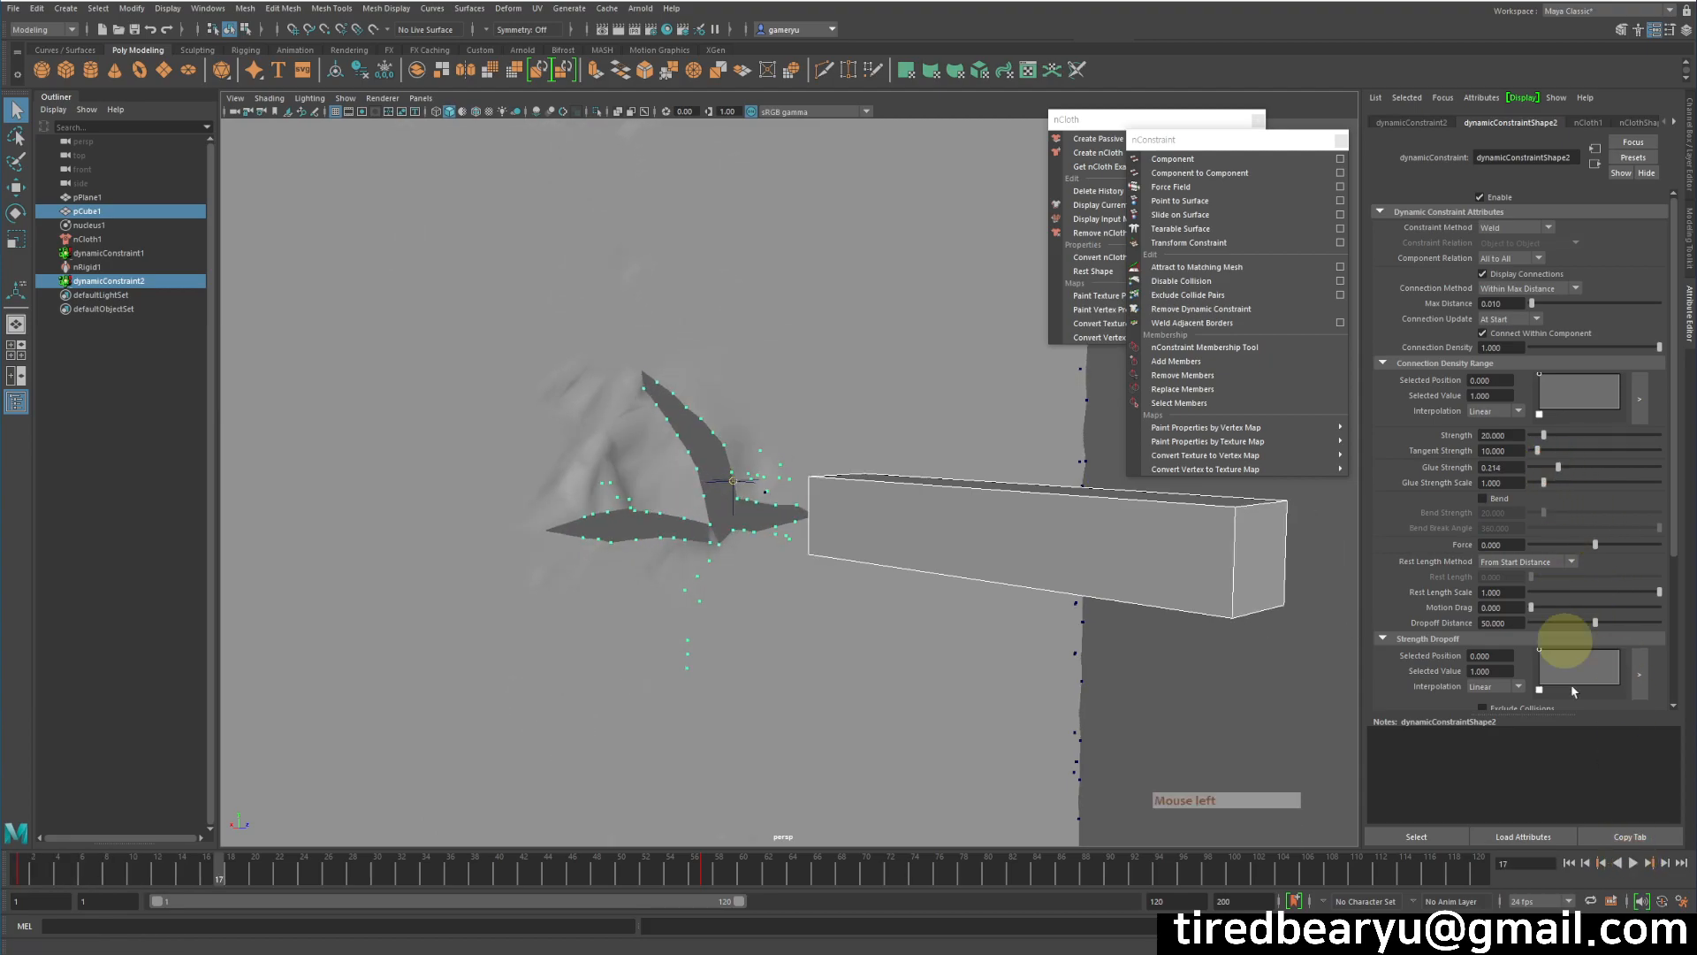
{"action": "left_click", "coordinate": [1570, 862]}
{"action": "left_click", "coordinate": [1634, 863]}
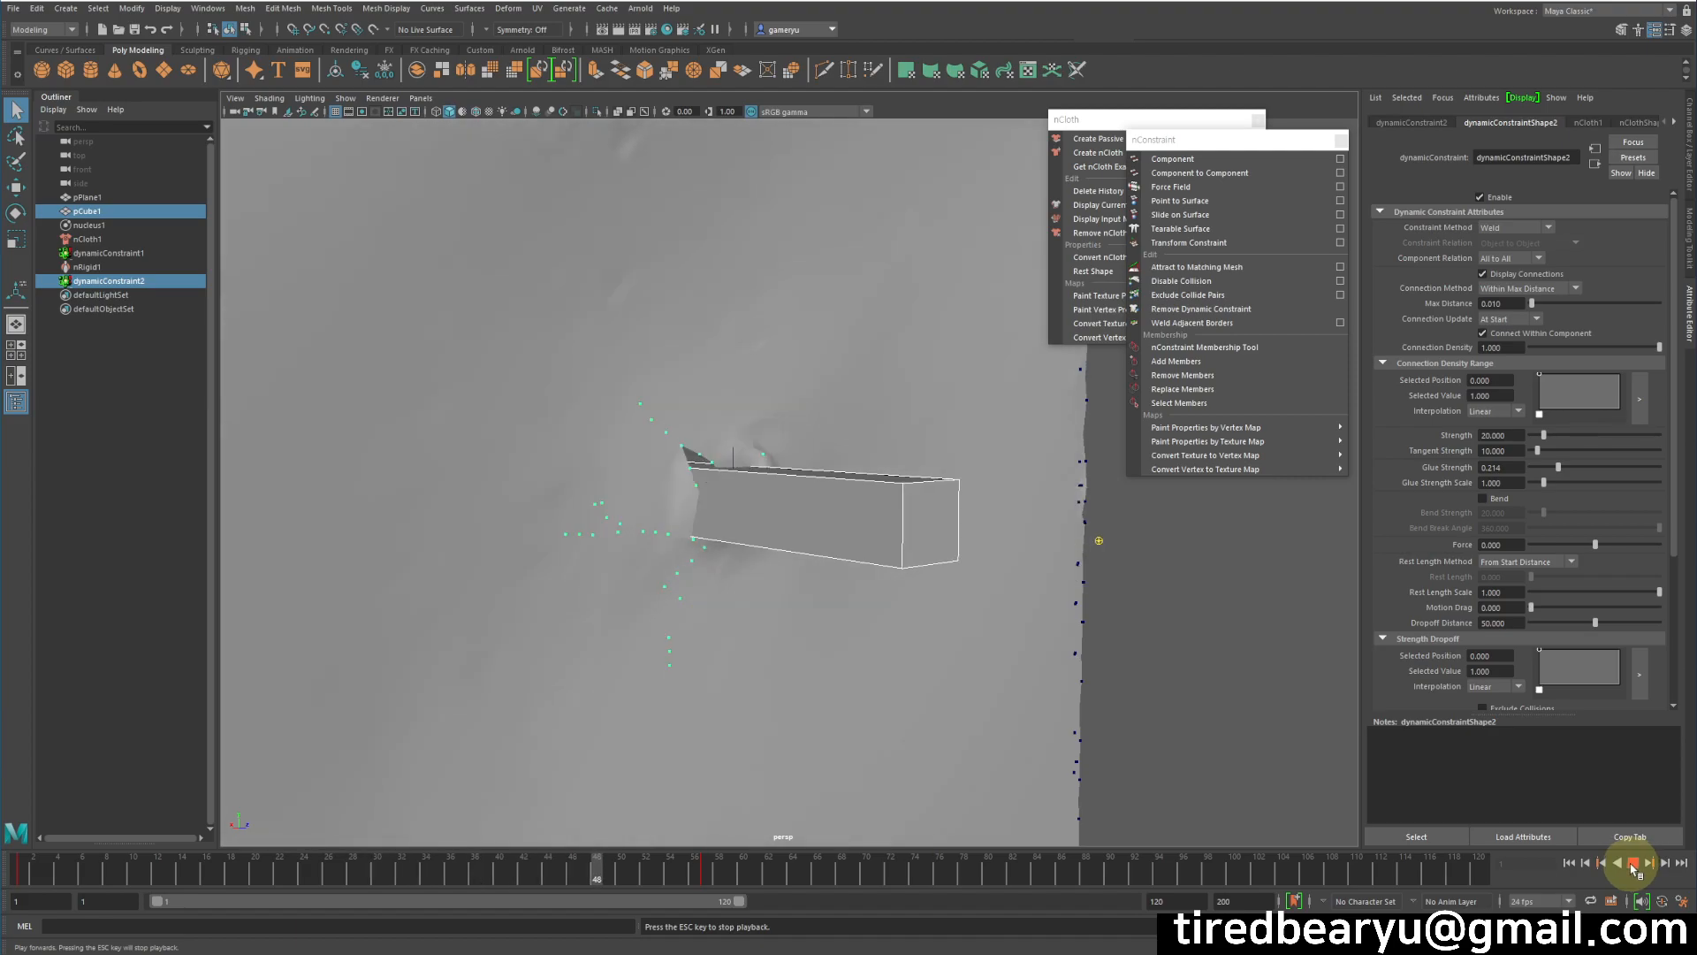
{"action": "left_click", "coordinate": [1153, 646]}
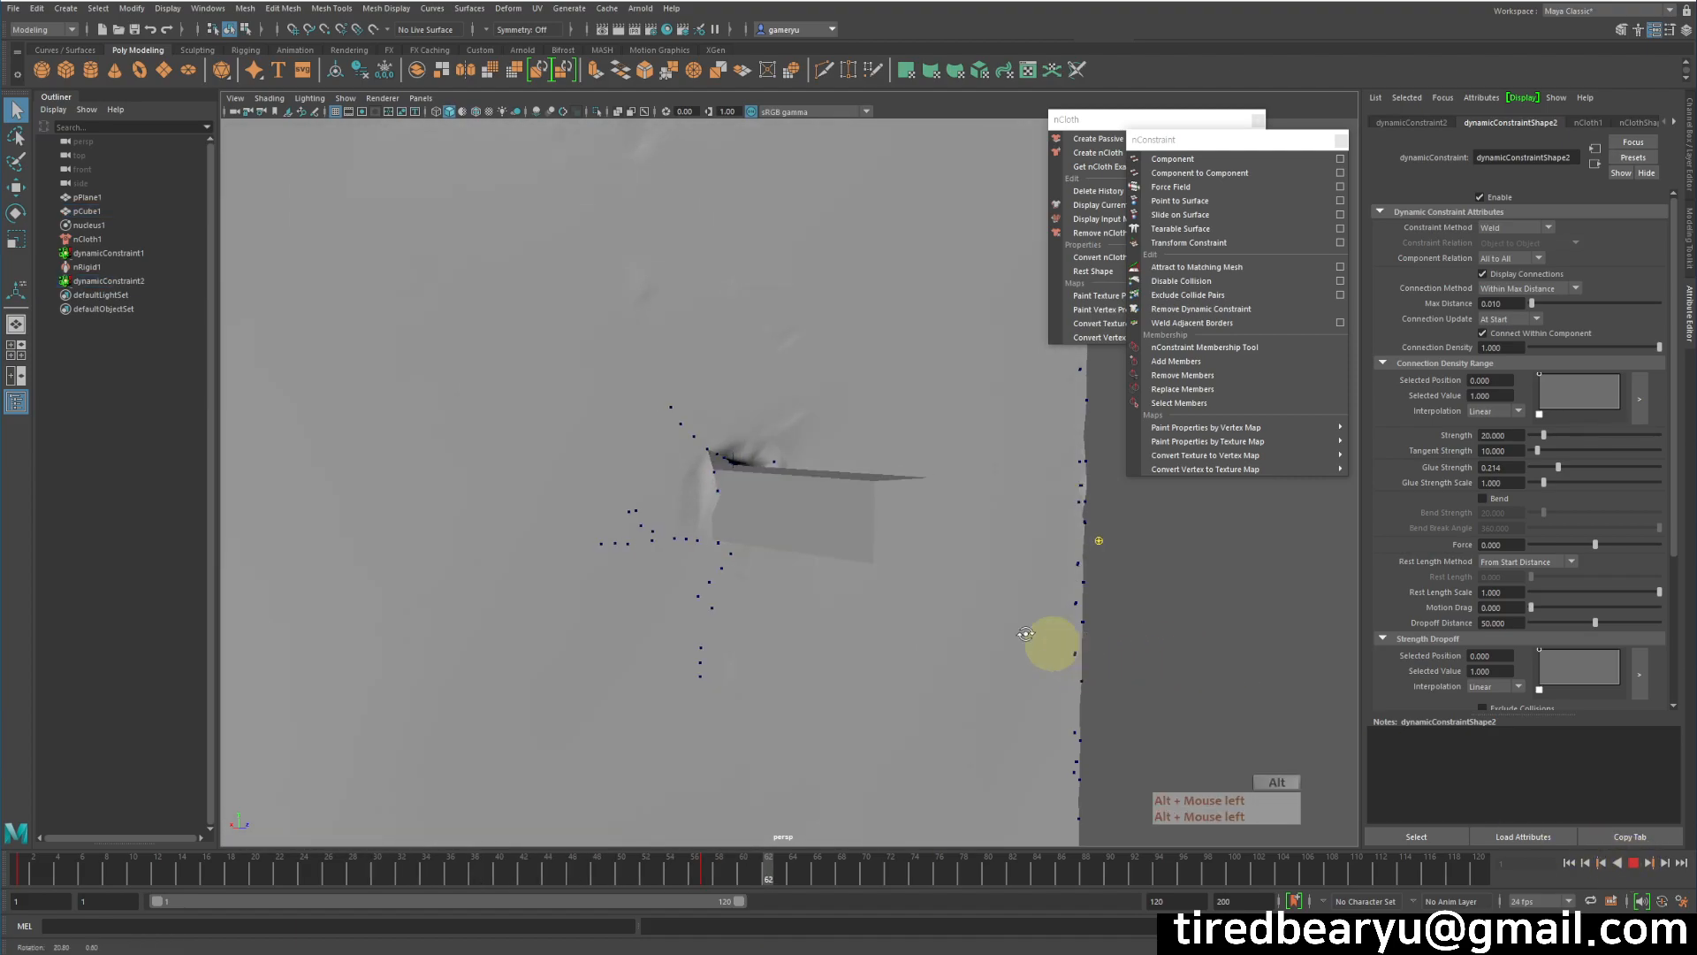
{"action": "left_click_drag", "start_coordinate": [1069, 652], "coordinate": [981, 623], "text": "alt"}
{"action": "left_click", "coordinate": [807, 532]}
{"action": "key", "text": "Escape"}
Step: Select the bar collider and key its current position at frame 68
{"action": "left_click_drag", "start_coordinate": [823, 566], "coordinate": [835, 569], "text": "alt"}
{"action": "left_click", "coordinate": [782, 545]}
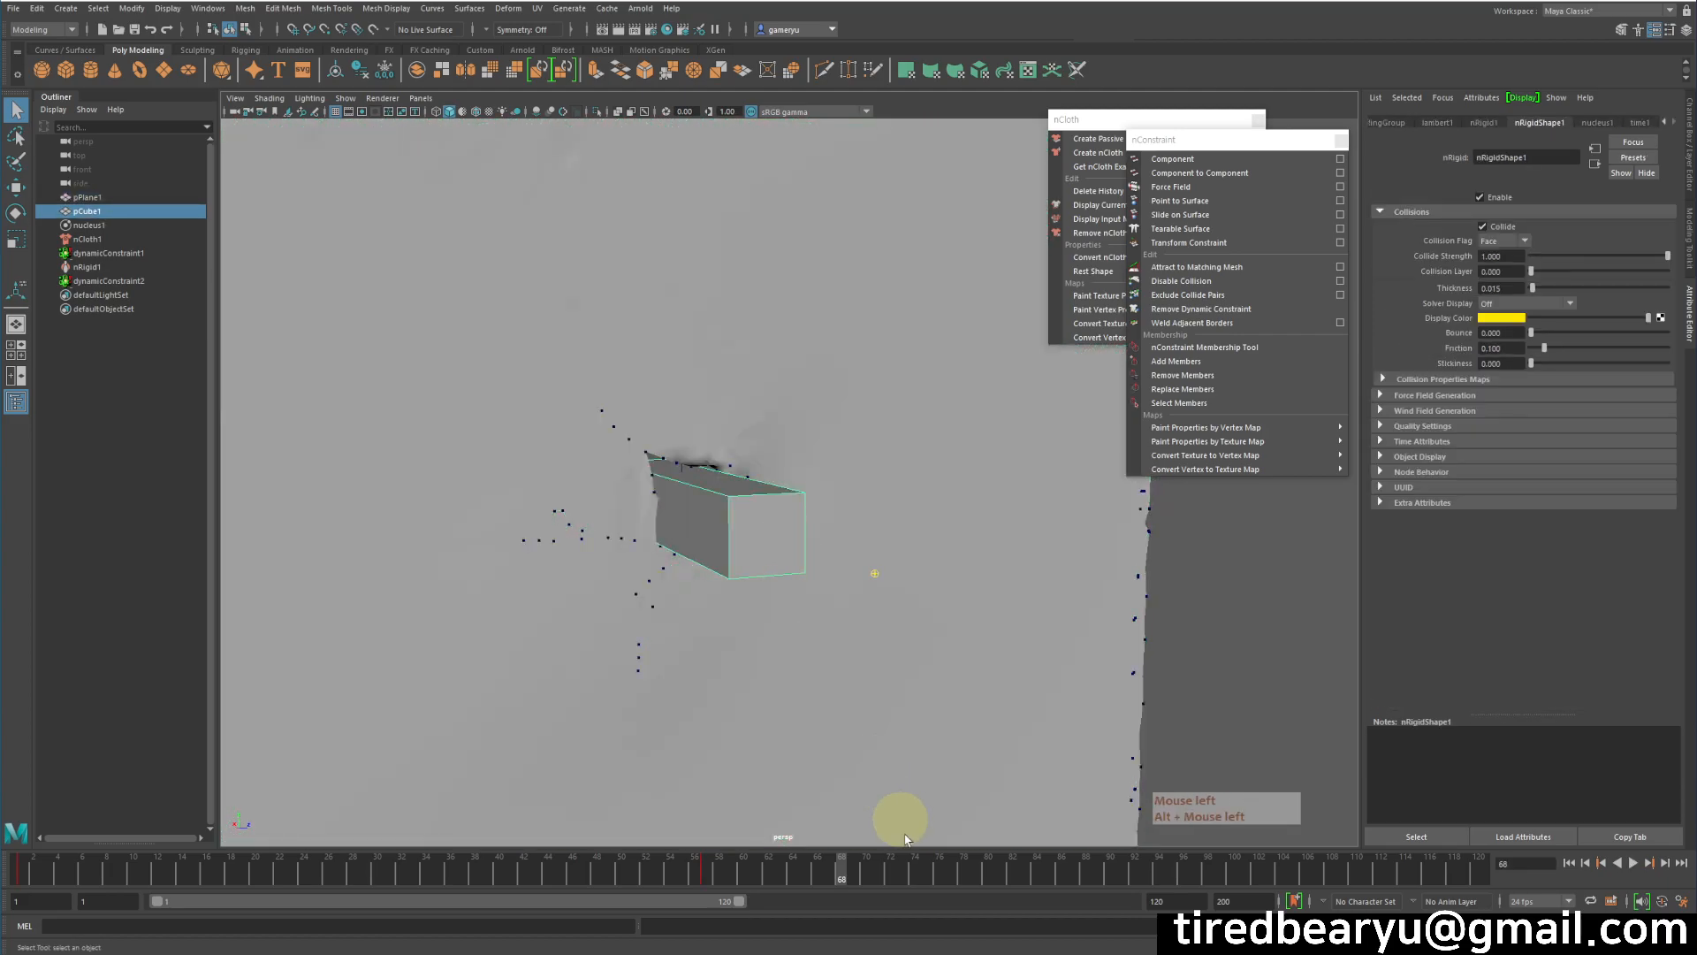
{"action": "key", "text": "w"}
{"action": "left_click_drag", "start_coordinate": [746, 528], "coordinate": [633, 527], "text": "alt"}
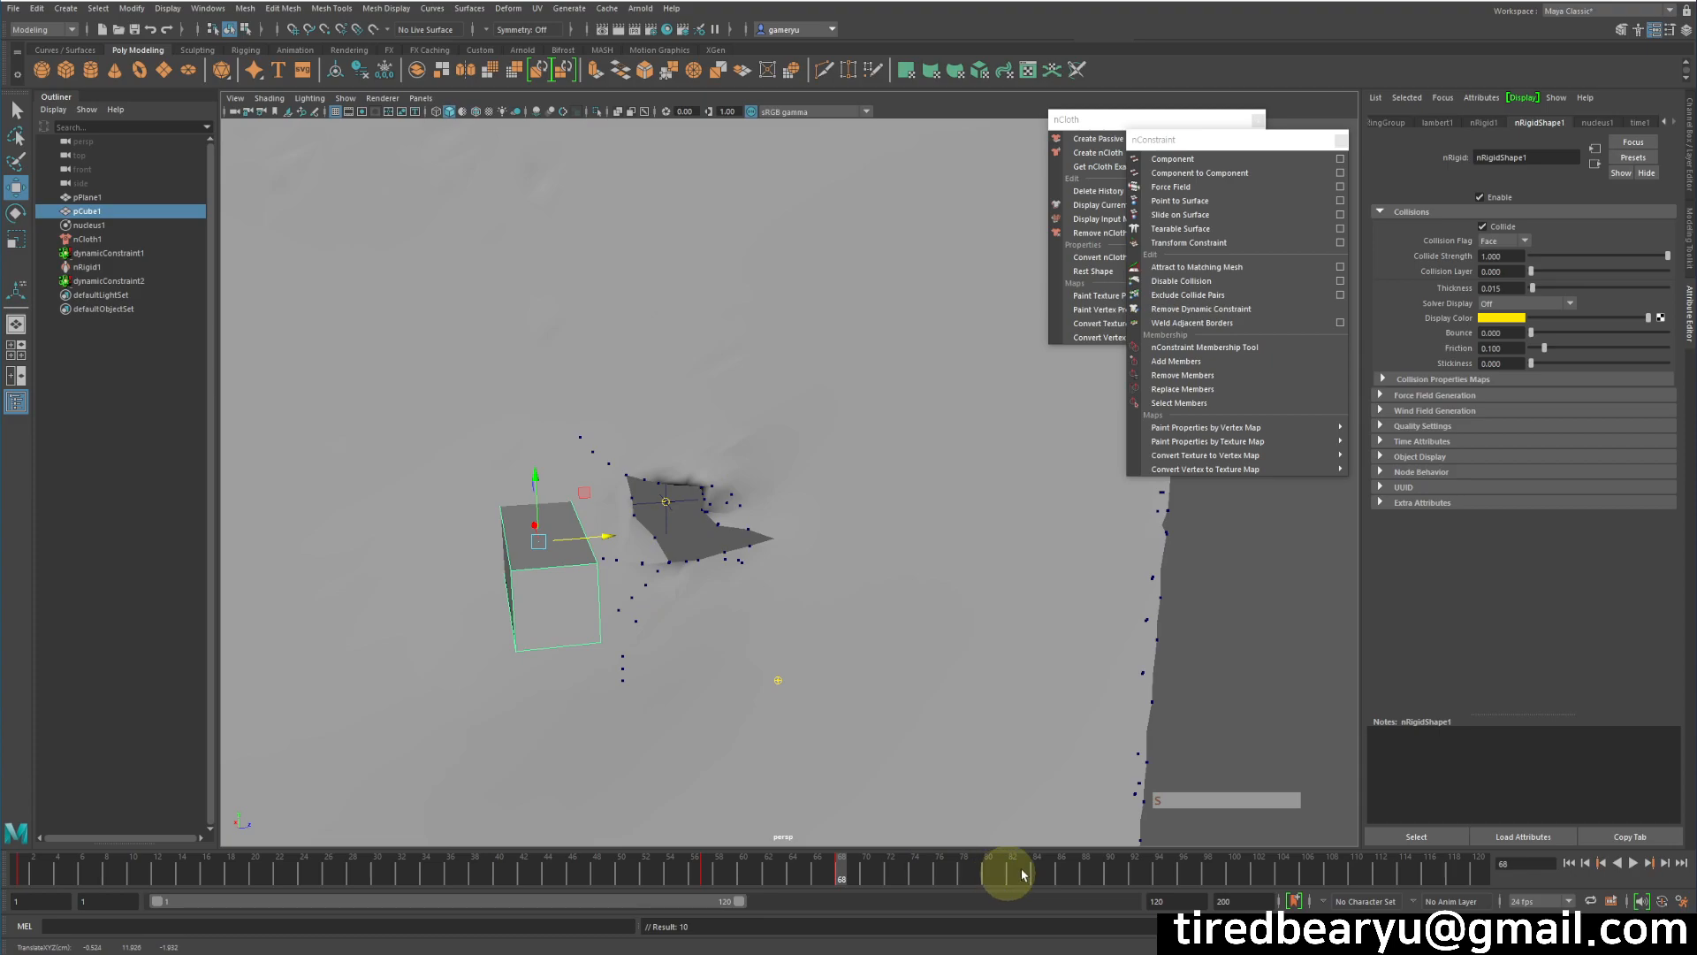
Step: Move the bar down along the cloth at frame 84 and key its new position
{"action": "left_click", "coordinate": [1036, 871]}
{"action": "middle_click_drag", "start_coordinate": [795, 663], "coordinate": [1020, 679]}
{"action": "key", "text": "ctrl+z"}
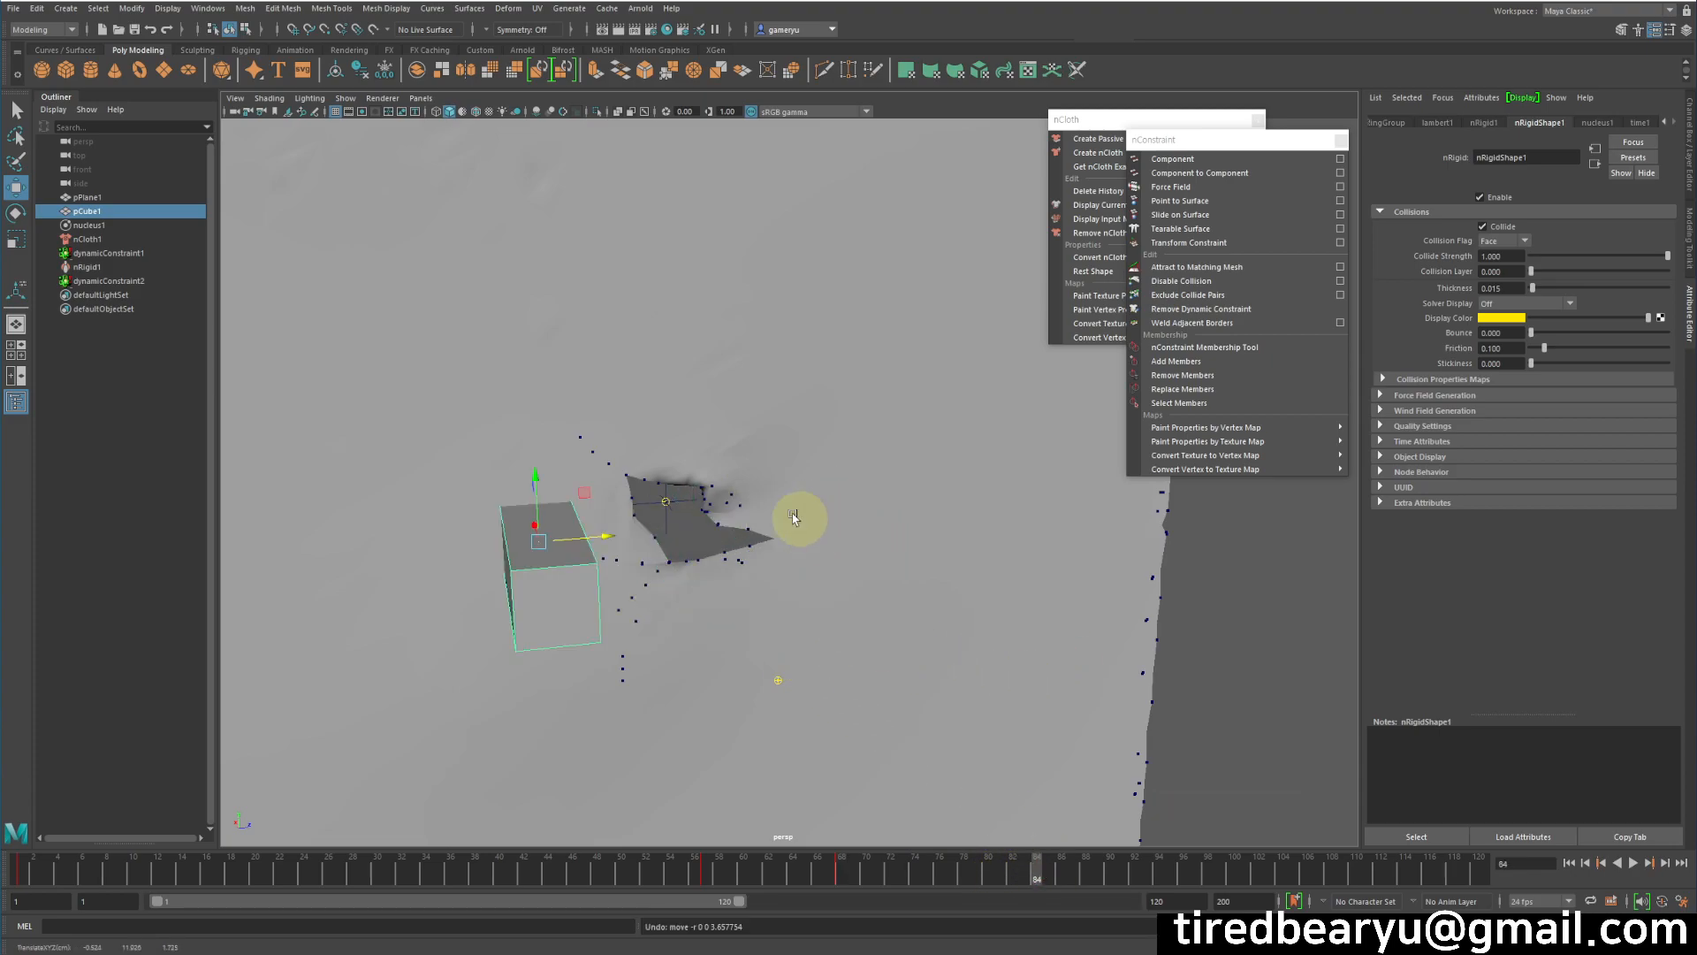
{"action": "left_click_drag", "start_coordinate": [540, 502], "coordinate": [702, 727]}
{"action": "left_click_drag", "start_coordinate": [948, 707], "coordinate": [1051, 668], "text": "alt"}
{"action": "key", "text": "q"}
Step: Replay the simulation from the first frame to check the bar's downward tearing motion, and stop it
{"action": "left_click", "coordinate": [1569, 863]}
{"action": "left_click", "coordinate": [1632, 862]}
{"action": "left_click_drag", "start_coordinate": [1091, 645], "coordinate": [1259, 626], "text": "alt"}
{"action": "left_click", "coordinate": [1298, 633]}
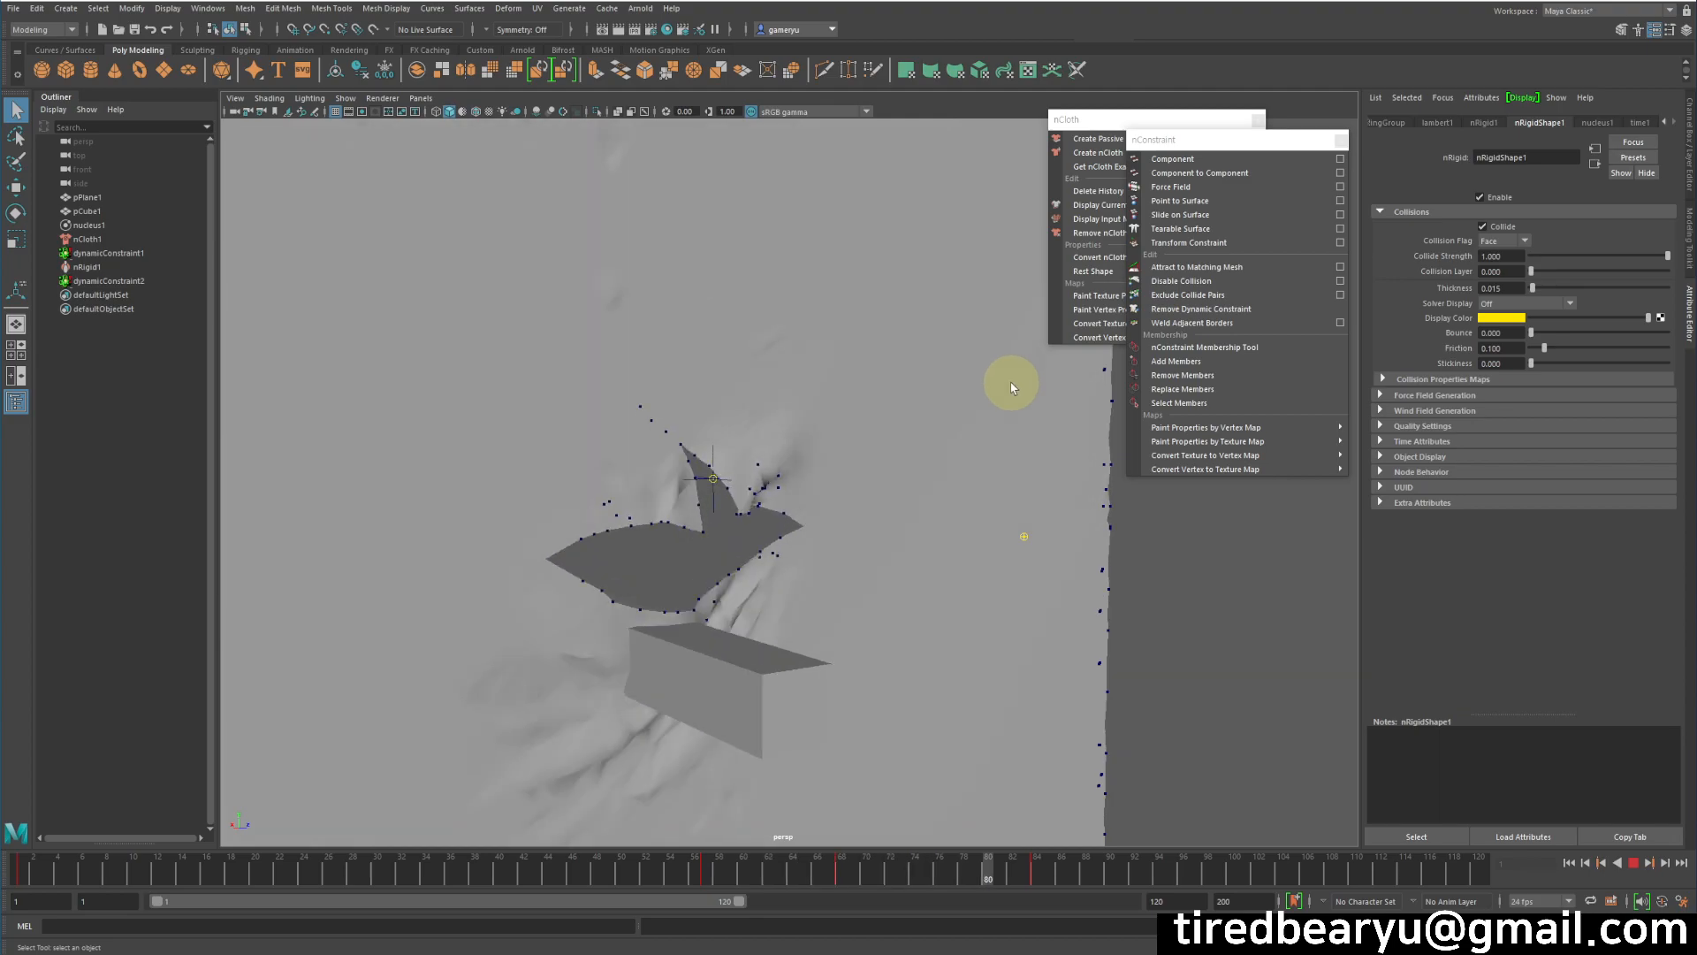
{"action": "key", "text": "Escape"}
Step: Select the cloth and set its collision Thickness to about 0.137 and its Self Collision Flag to Full Surface
{"action": "left_click", "coordinate": [927, 619]}
{"action": "left_click", "coordinate": [920, 512]}
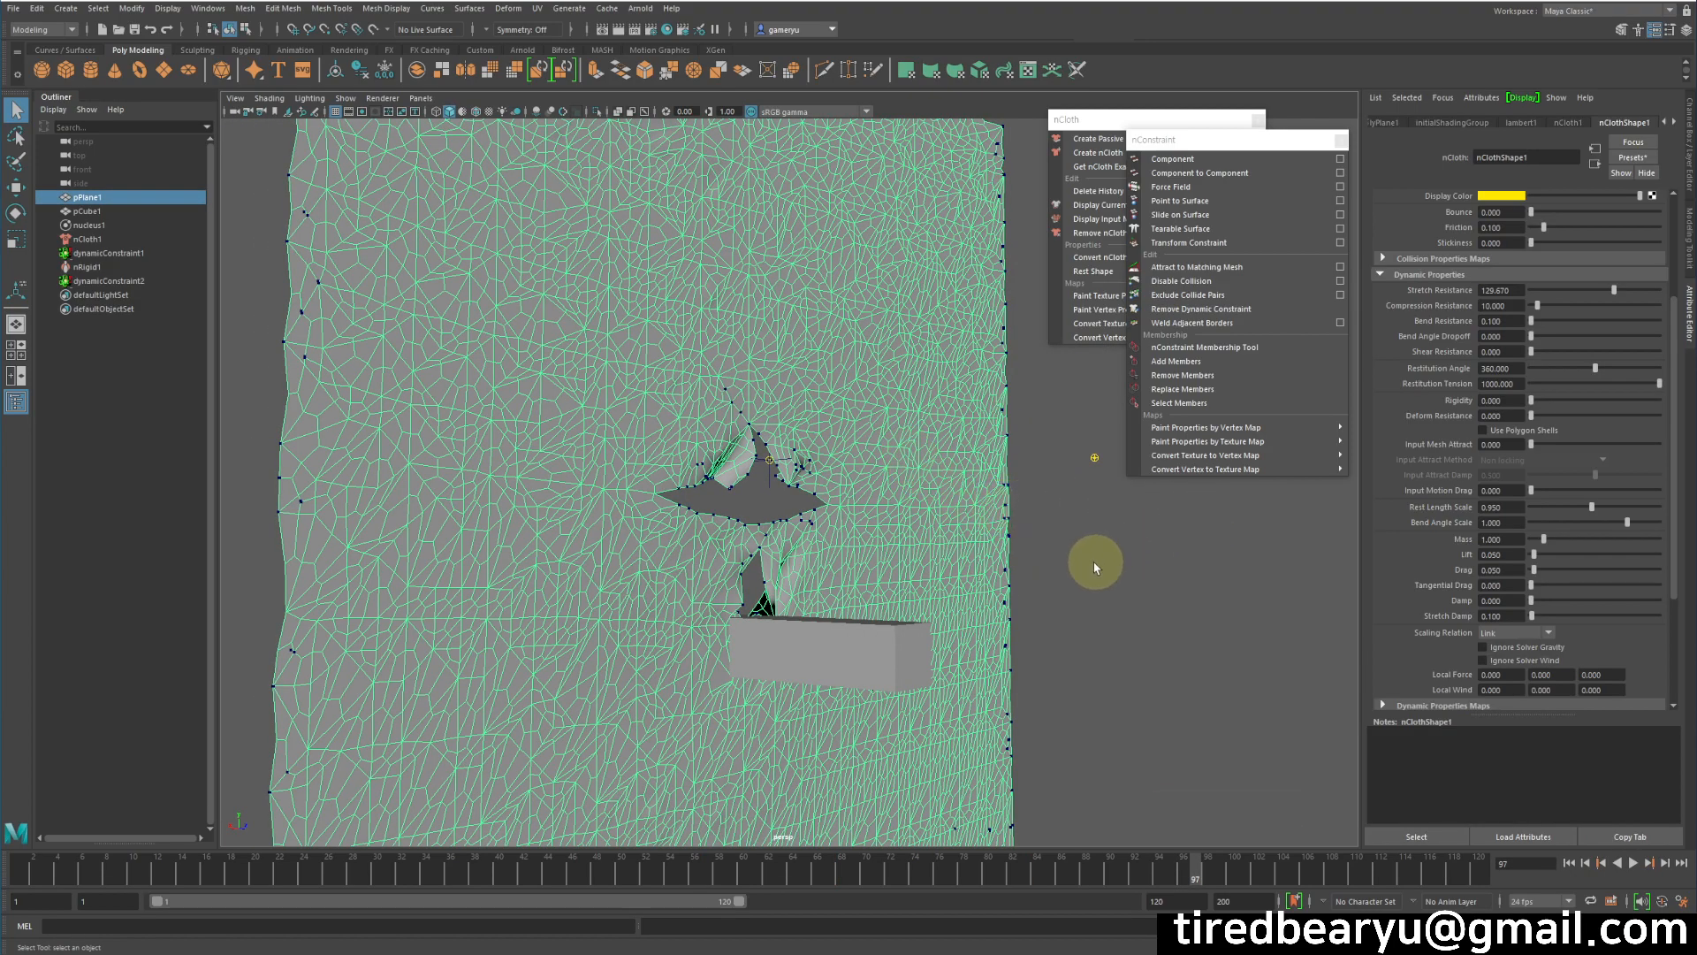
{"action": "mouse_move", "coordinate": [1036, 556]}
{"action": "left_mouse_down", "text": "alt"}
{"action": "mouse_move", "coordinate": [992, 561]}
{"action": "mouse_move", "coordinate": [1023, 568]}
{"action": "left_mouse_up", "text": "alt"}
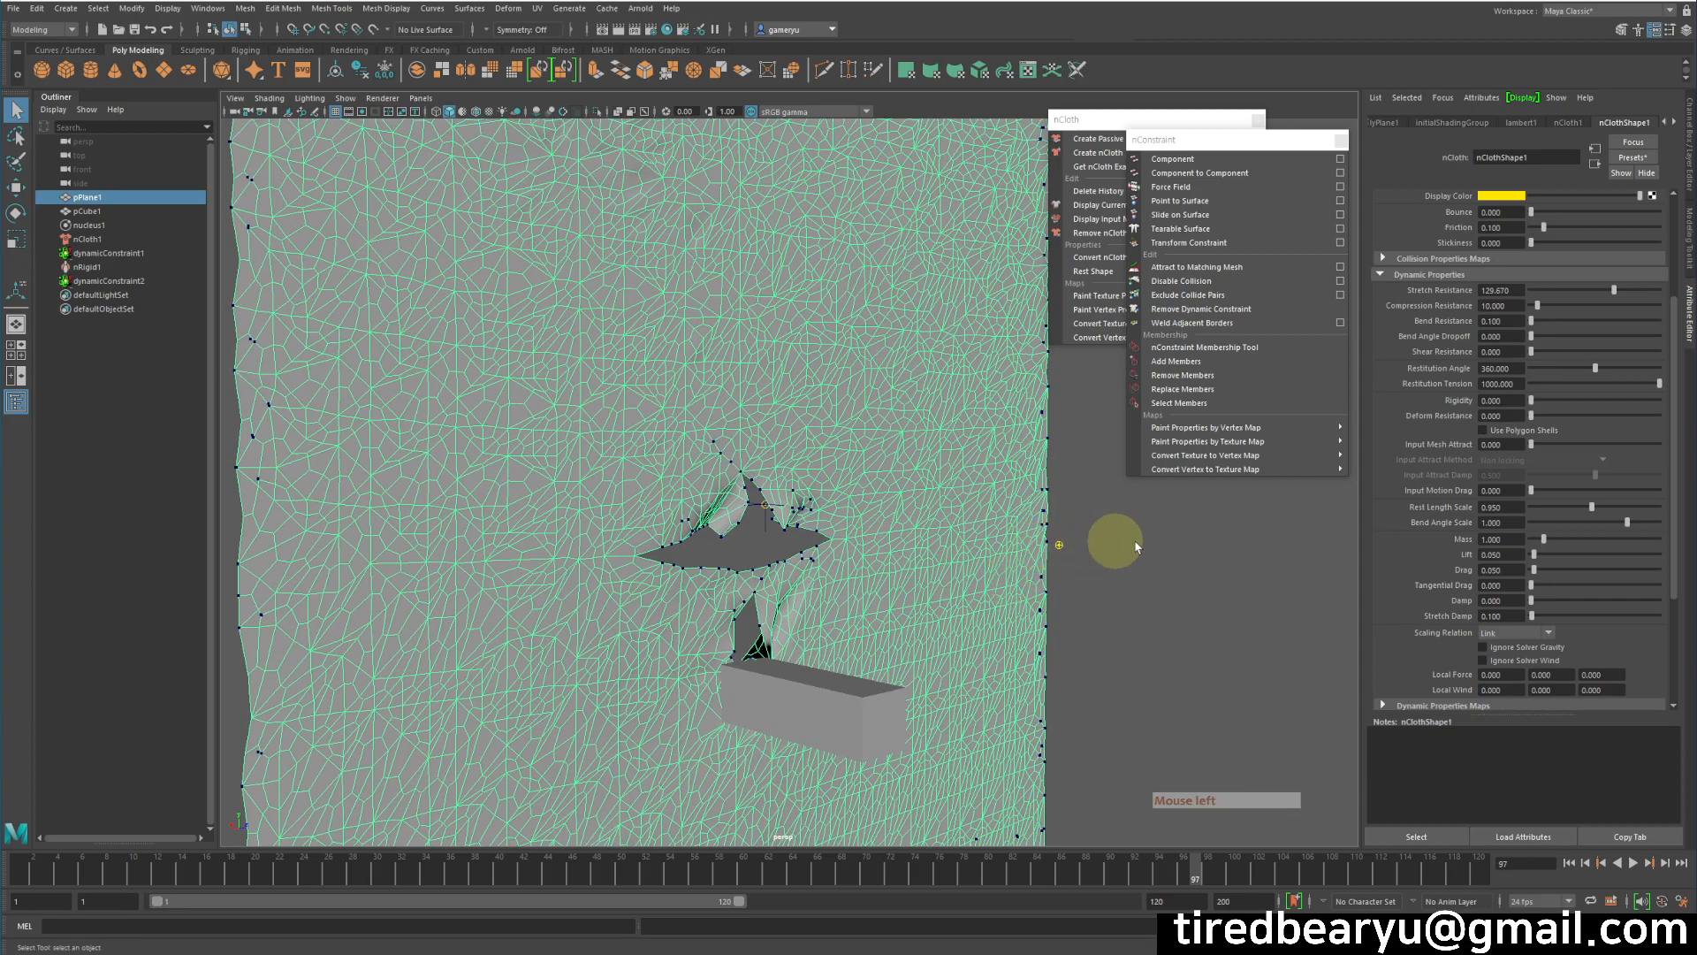
{"action": "scroll", "coordinate": [1448, 318], "scroll_direction": "up", "scroll_amount": 3}
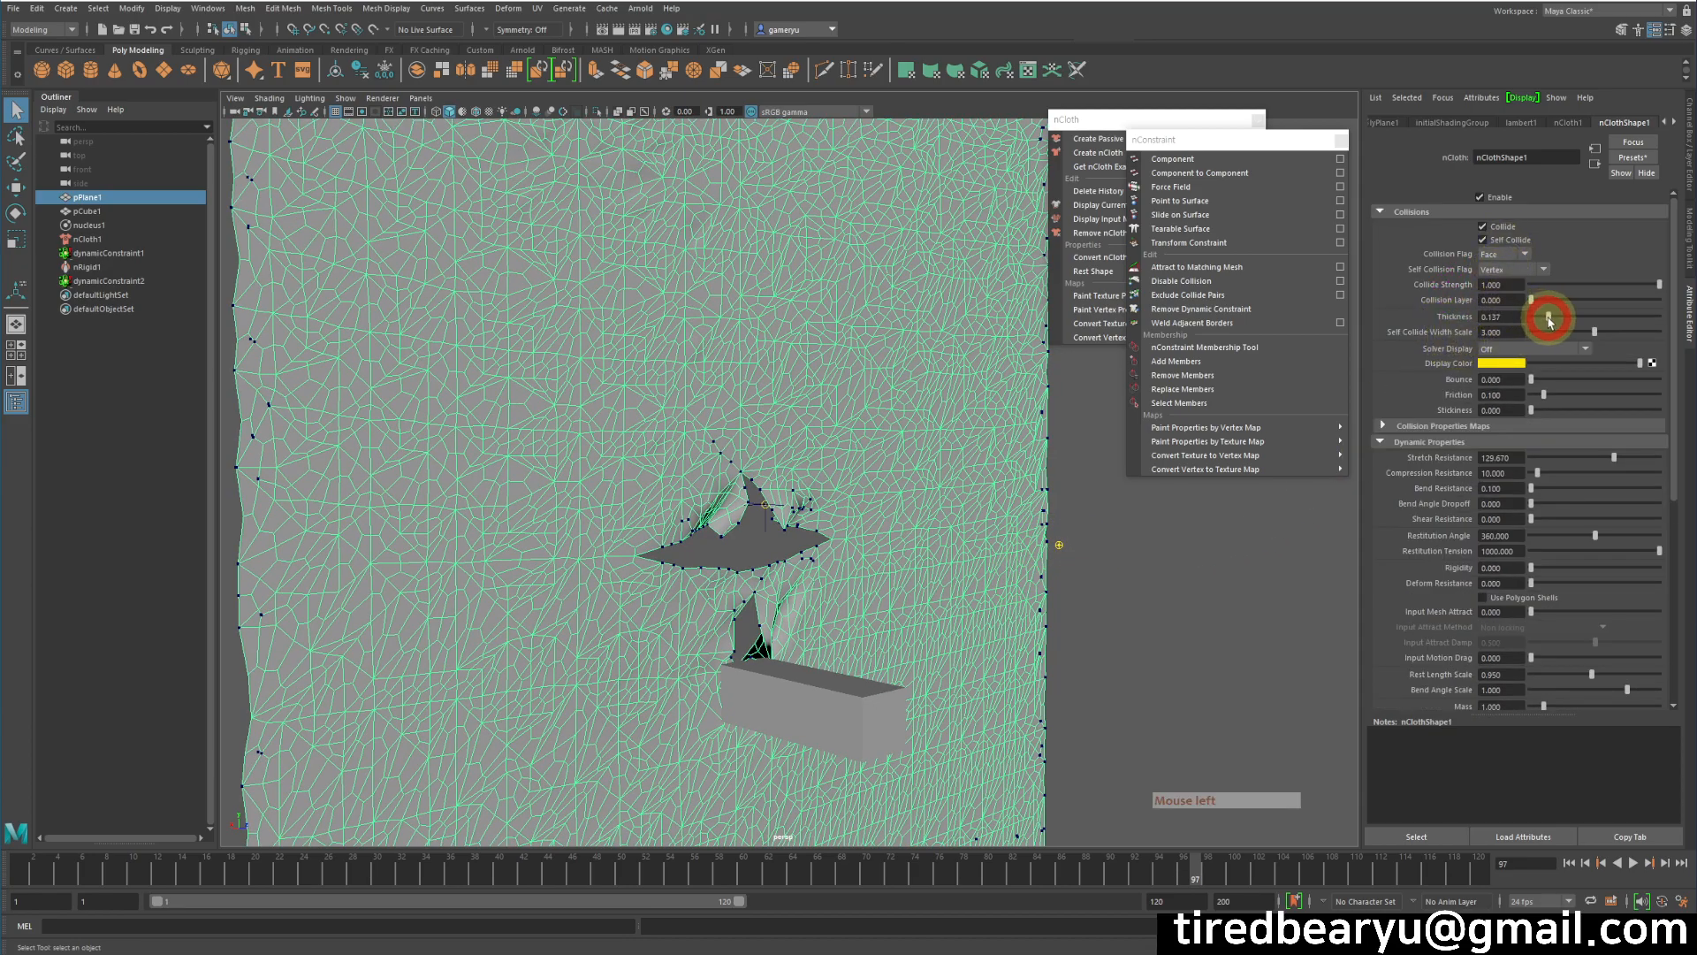
{"action": "left_click", "coordinate": [1515, 271]}
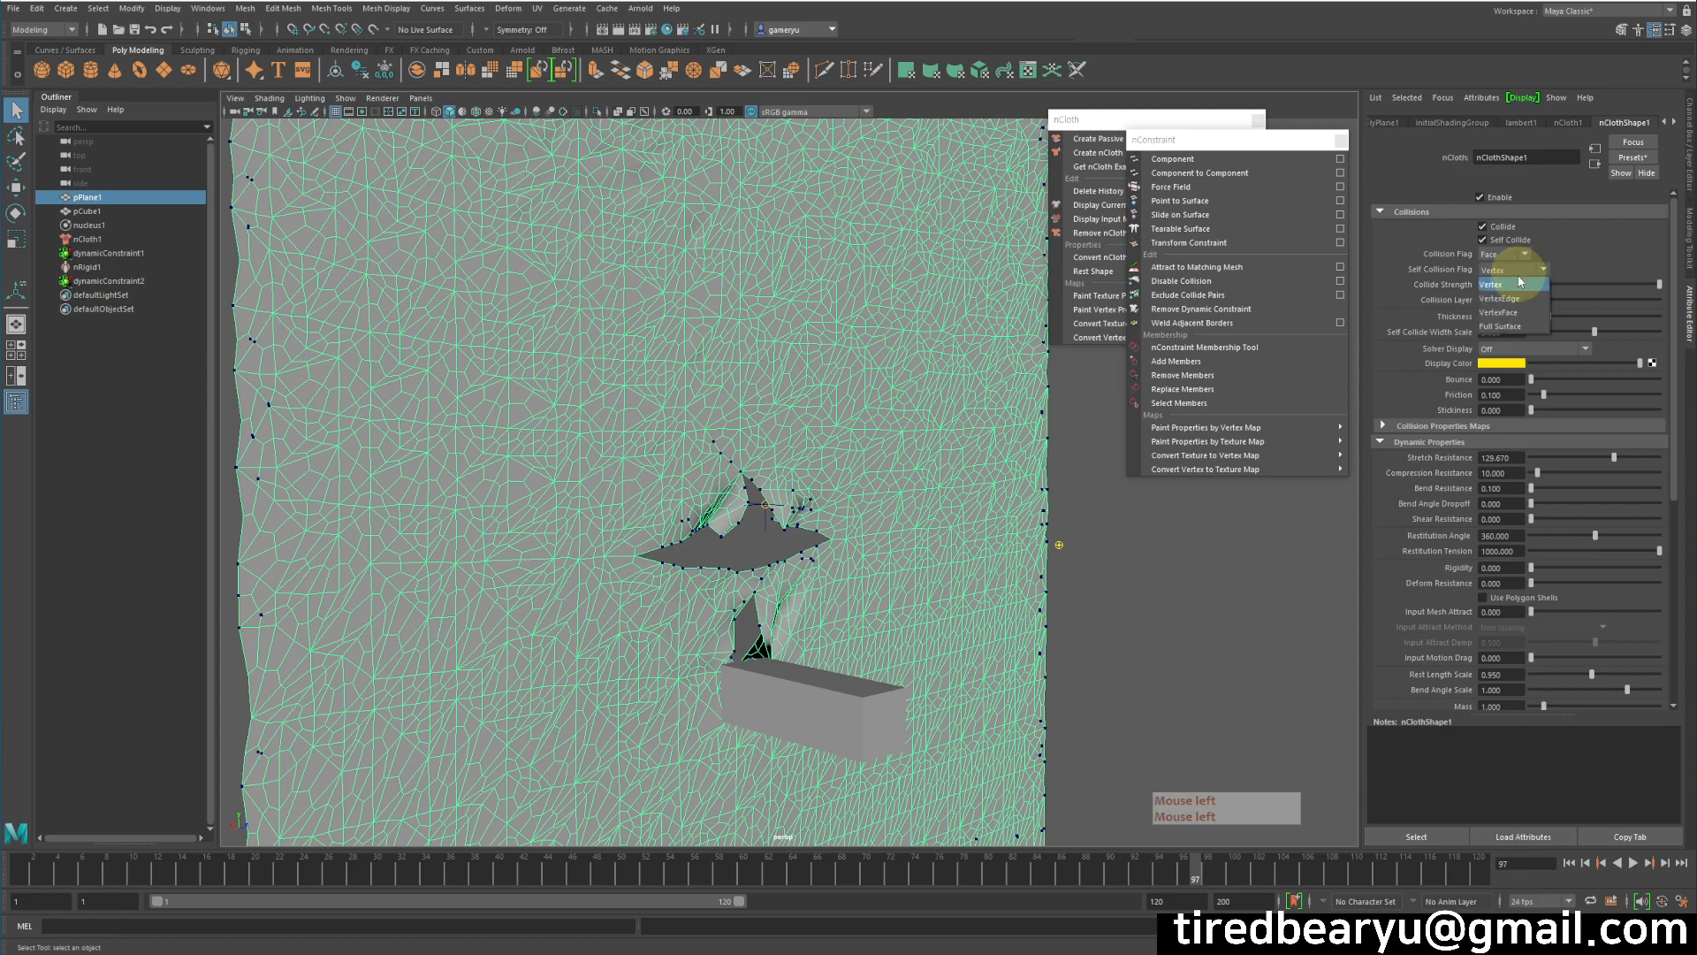
{"action": "left_click", "coordinate": [1508, 326]}
Step: Set the bar collider's Thickness to 0.175 and replay the simulation from the start
{"action": "left_click", "coordinate": [835, 685]}
{"action": "left_click_drag", "start_coordinate": [1533, 288], "coordinate": [1554, 291]}
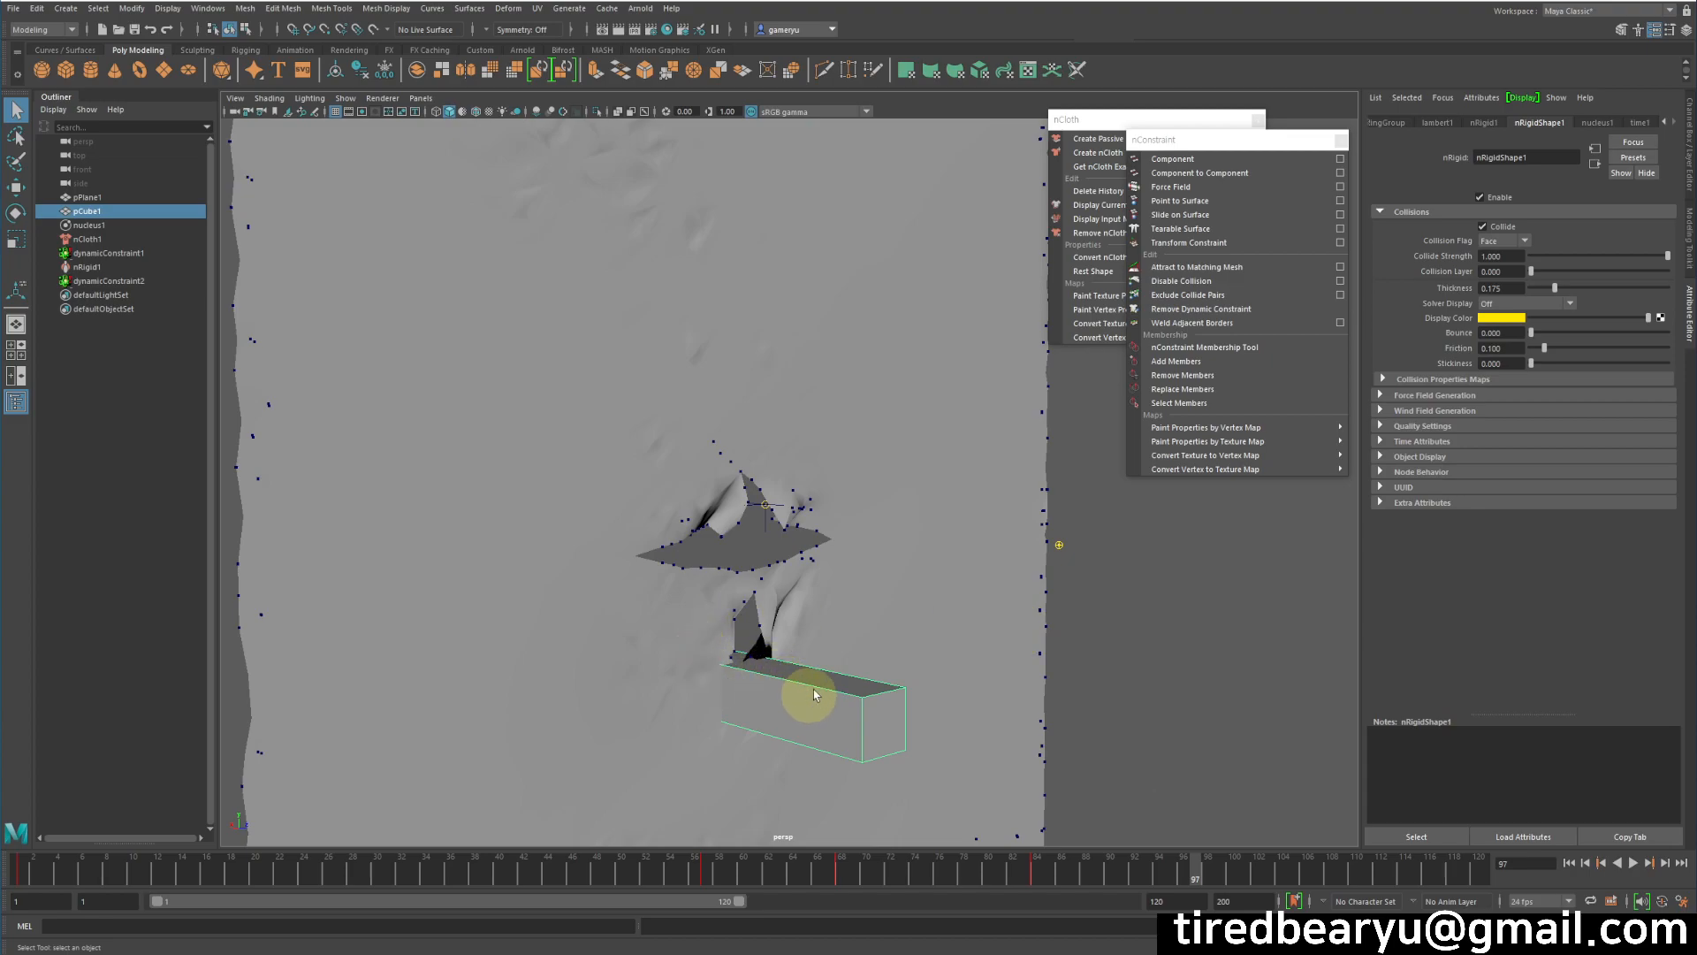
{"action": "left_click", "coordinate": [1634, 863]}
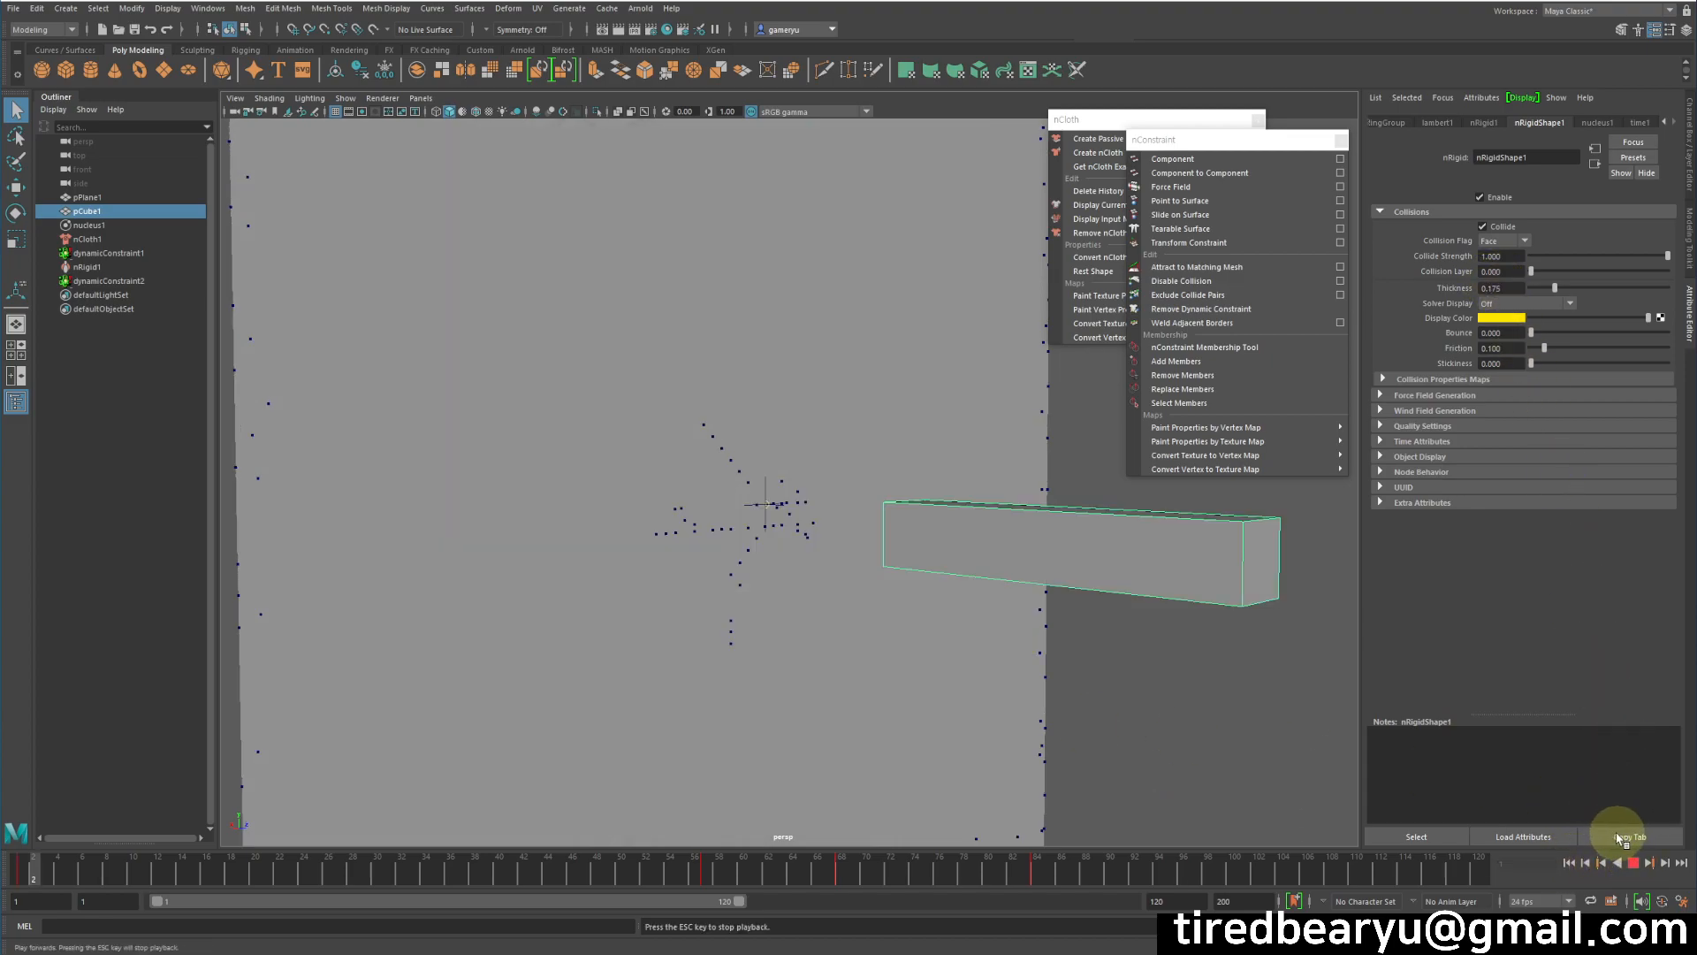
Step: Stop the slow simulation playback and clear the bar selection
{"action": "left_click", "coordinate": [936, 672]}
{"action": "key", "text": "Escape"}
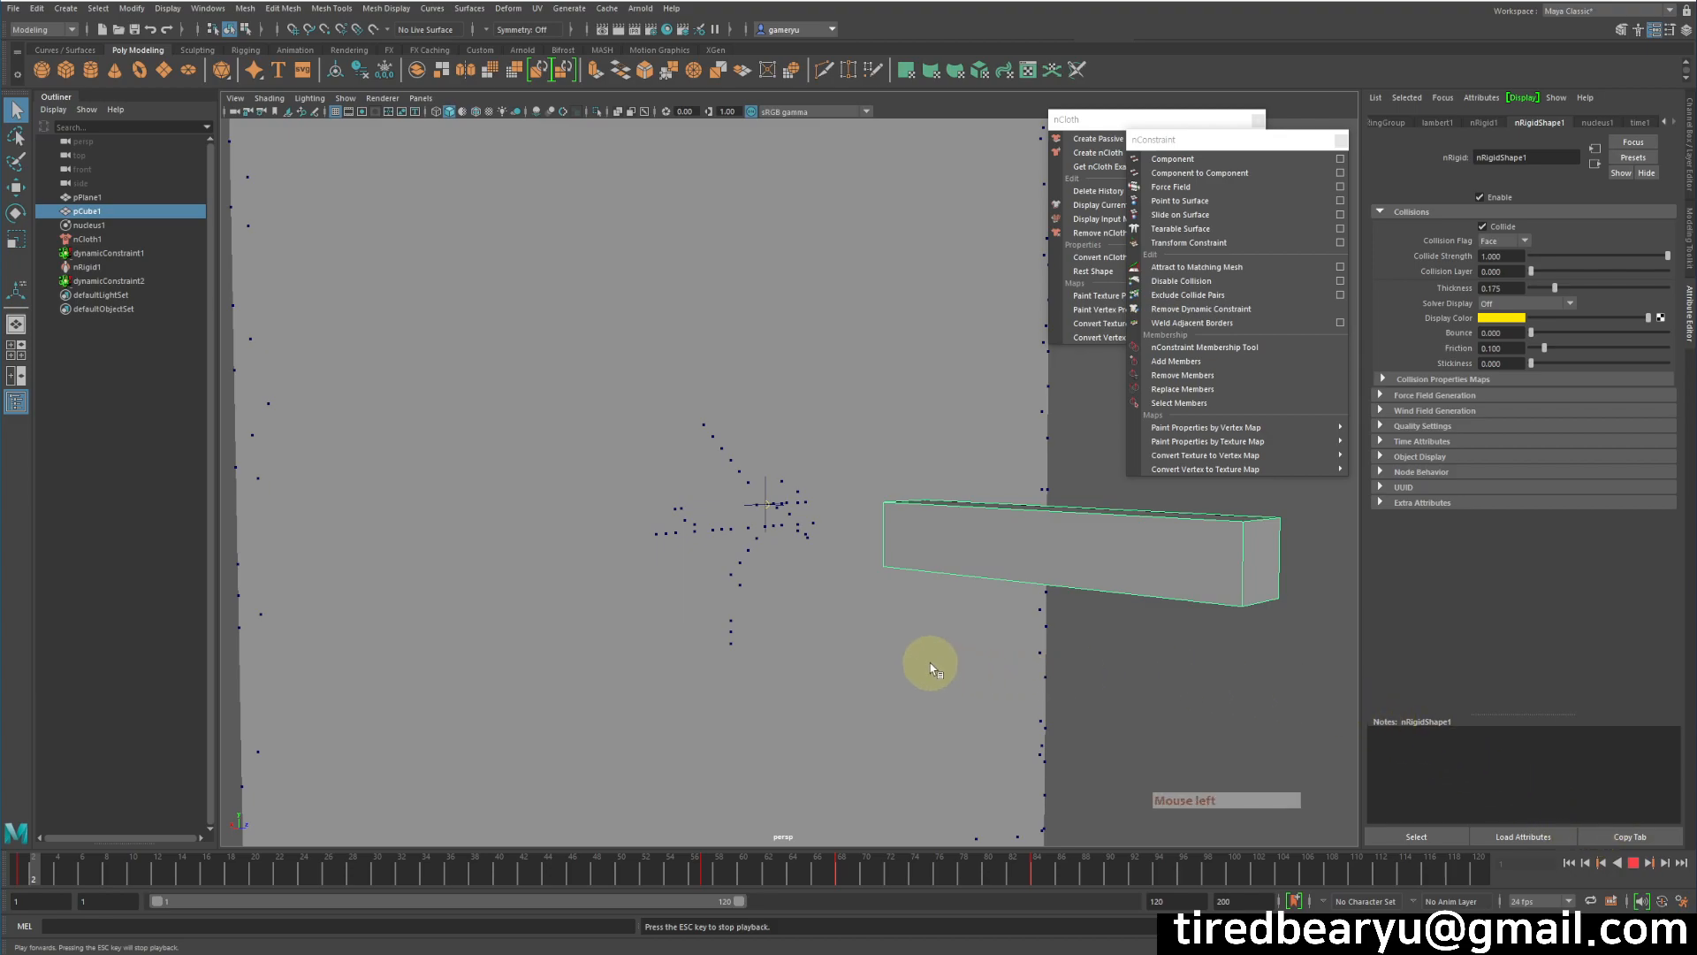
{"action": "key", "text": "Escape"}
{"action": "key", "text": "Escape"}
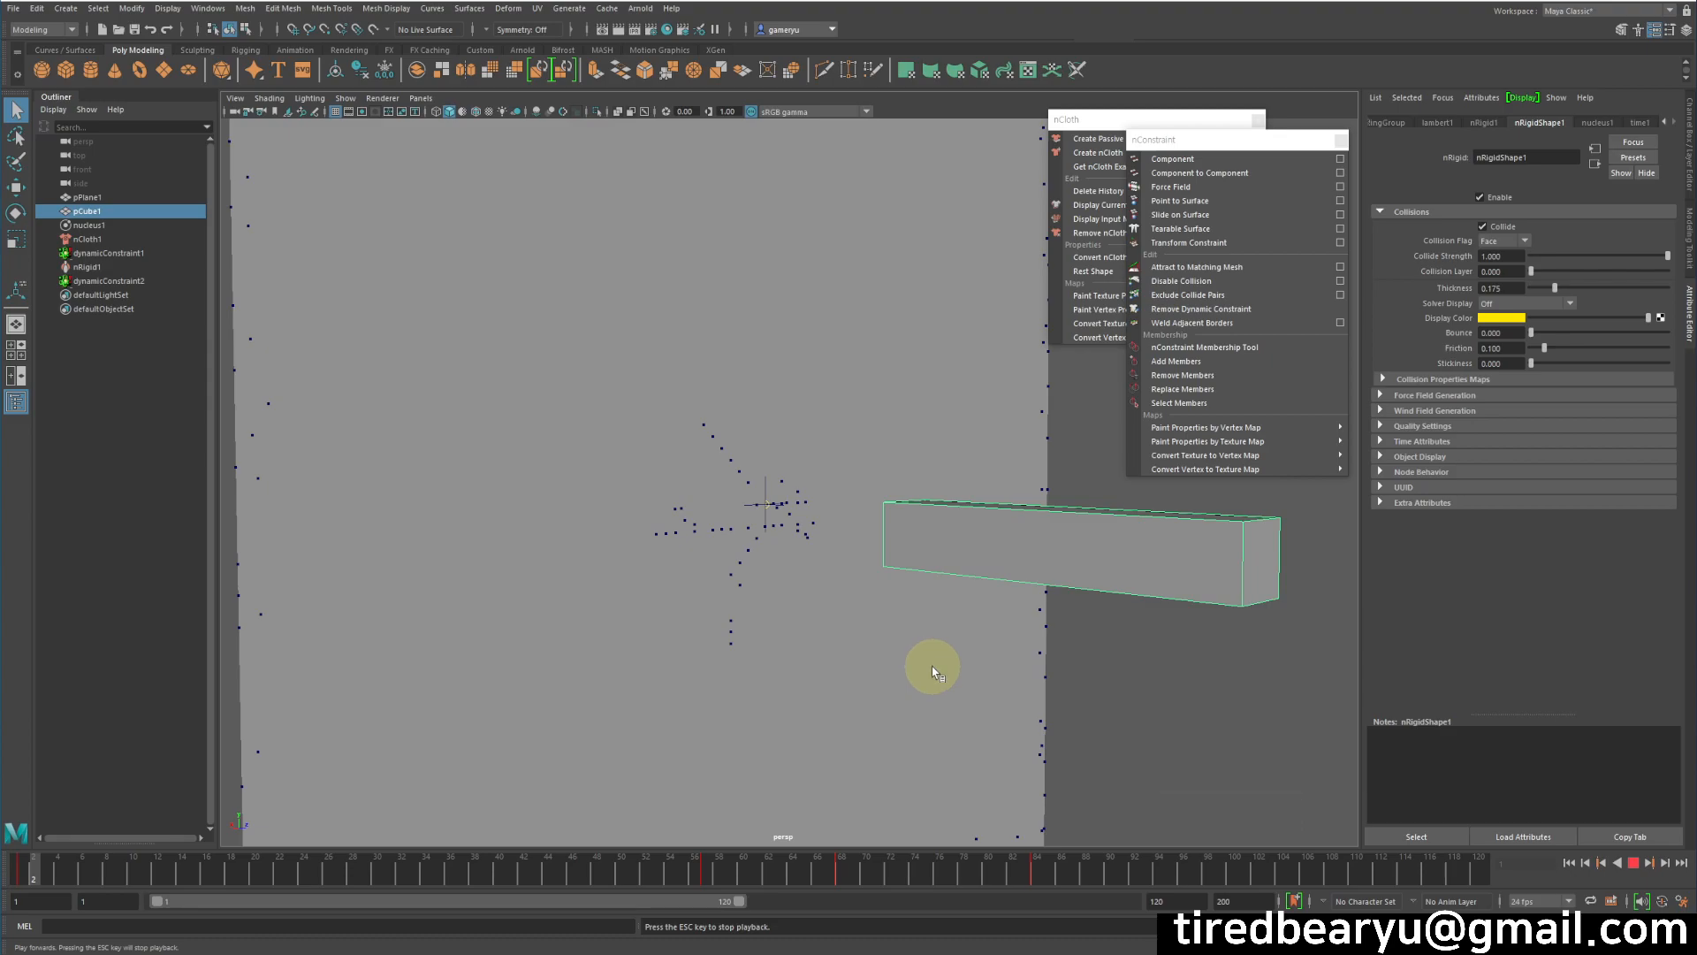
{"action": "key", "text": "Escape"}
{"action": "key", "text": "Escape"}
{"action": "key", "text": "Escape"}
{"action": "left_click_drag", "start_coordinate": [942, 660], "coordinate": [971, 660], "text": "alt"}
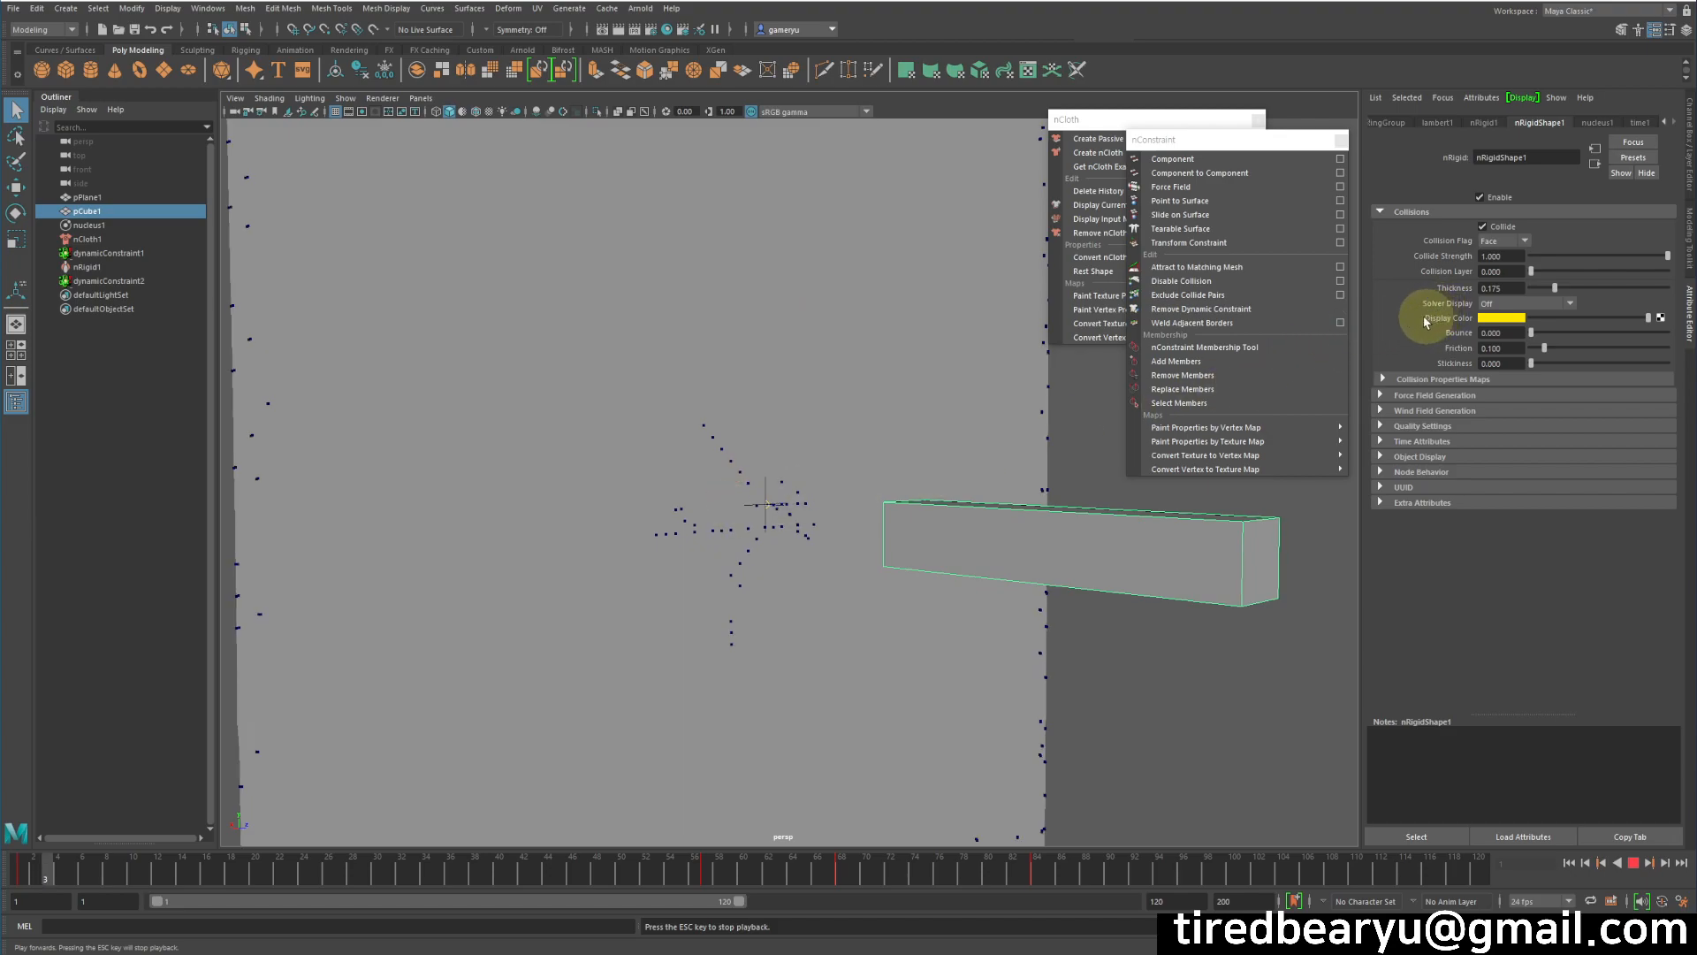
{"action": "left_click_drag", "start_coordinate": [1088, 600], "coordinate": [1080, 634], "text": "alt"}
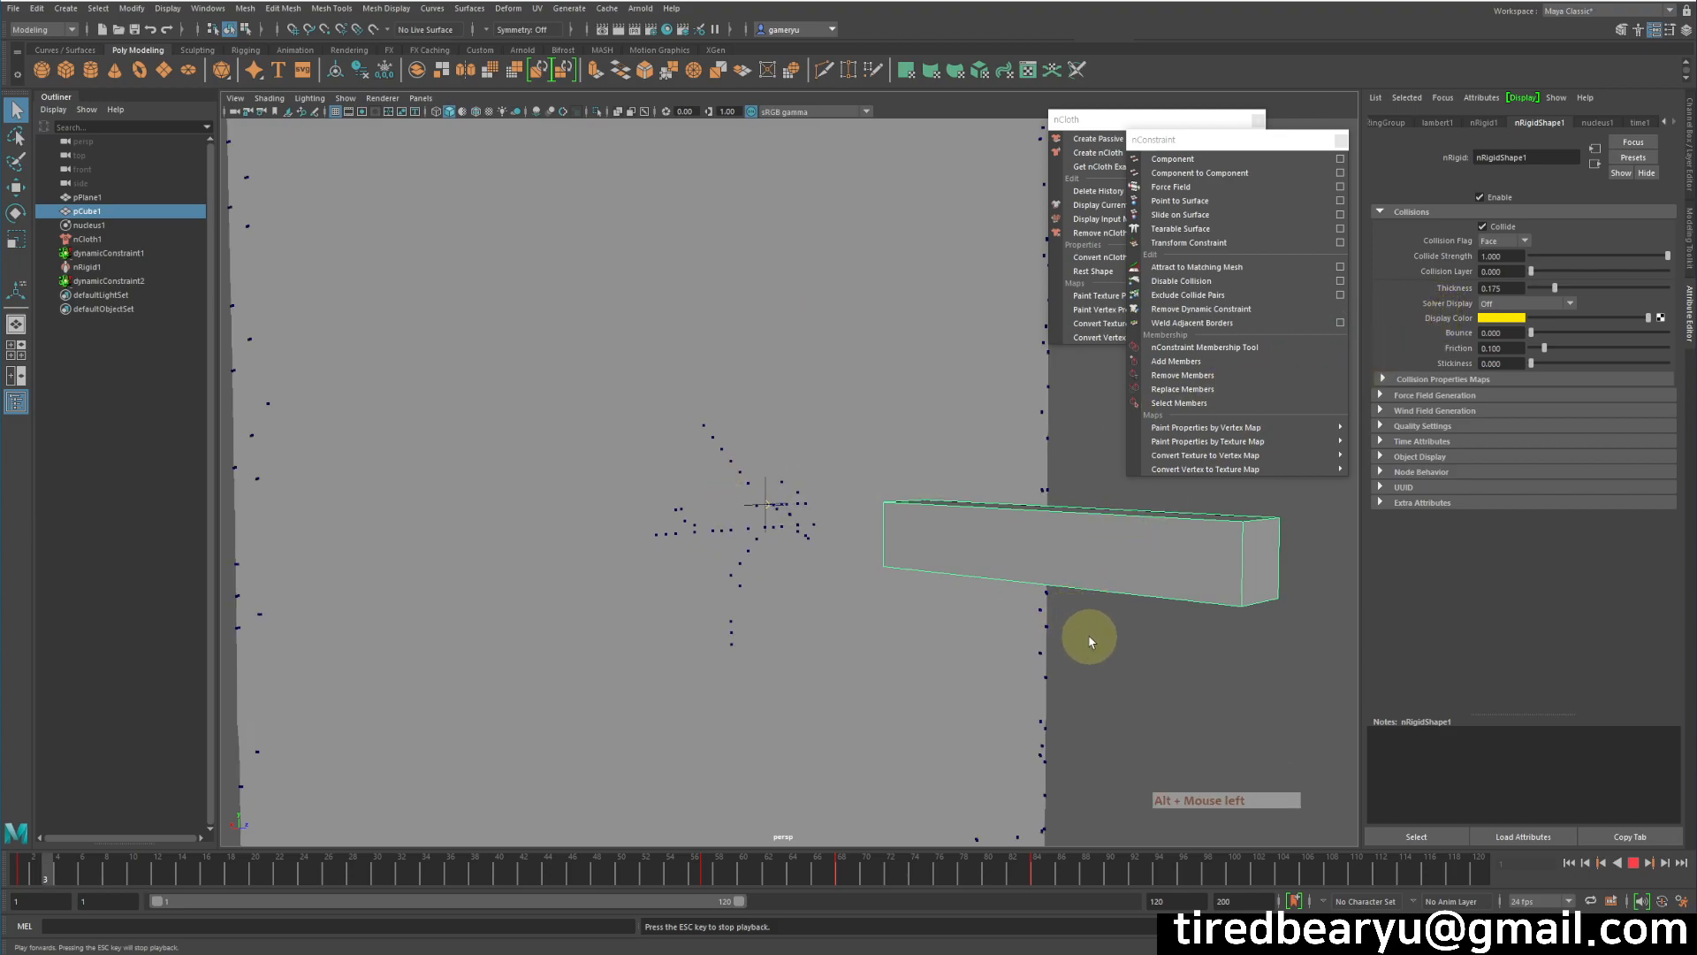
{"action": "key", "text": "Escape"}
{"action": "key", "text": "Escape"}
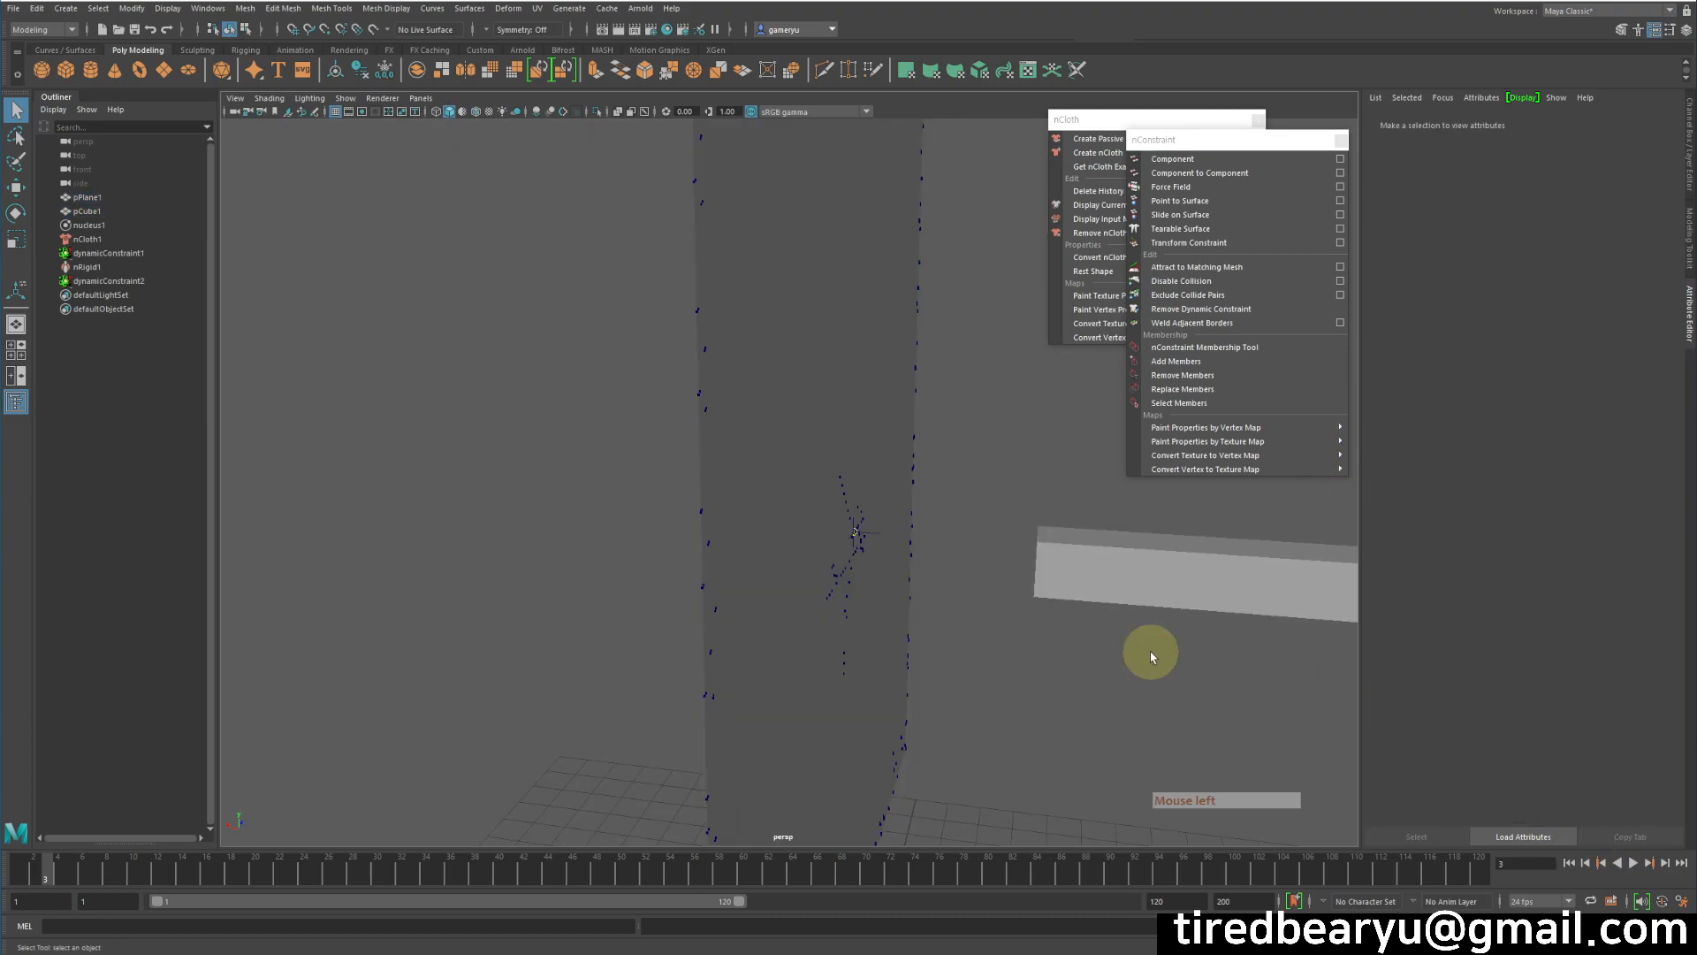
Step: Select the cloth, set its Solver Display to Self Collision Thickness and lower Self Collide Width Scale to about 0.133
{"action": "left_click_drag", "start_coordinate": [932, 604], "coordinate": [716, 432], "text": "alt"}
{"action": "left_click", "coordinate": [688, 433]}
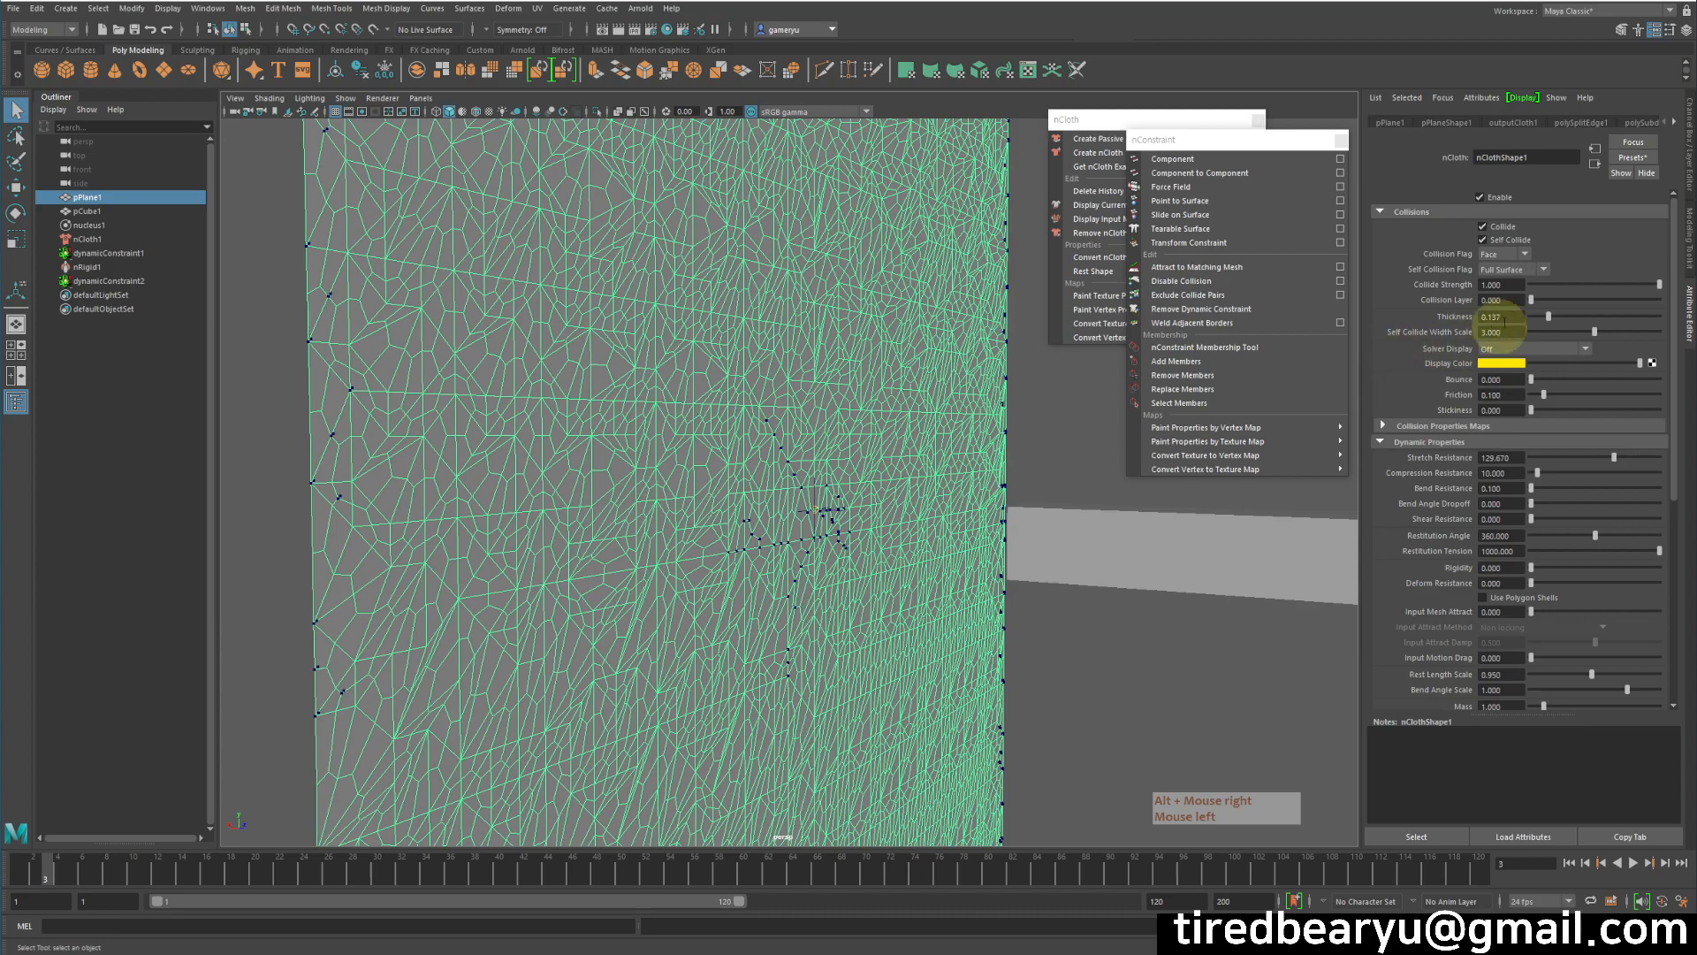
{"action": "left_click", "coordinate": [1503, 349]}
{"action": "left_click", "coordinate": [1519, 390]}
{"action": "left_click_drag", "start_coordinate": [732, 397], "coordinate": [741, 404], "text": "alt"}
{"action": "left_click_drag", "start_coordinate": [1546, 332], "coordinate": [1535, 333]}
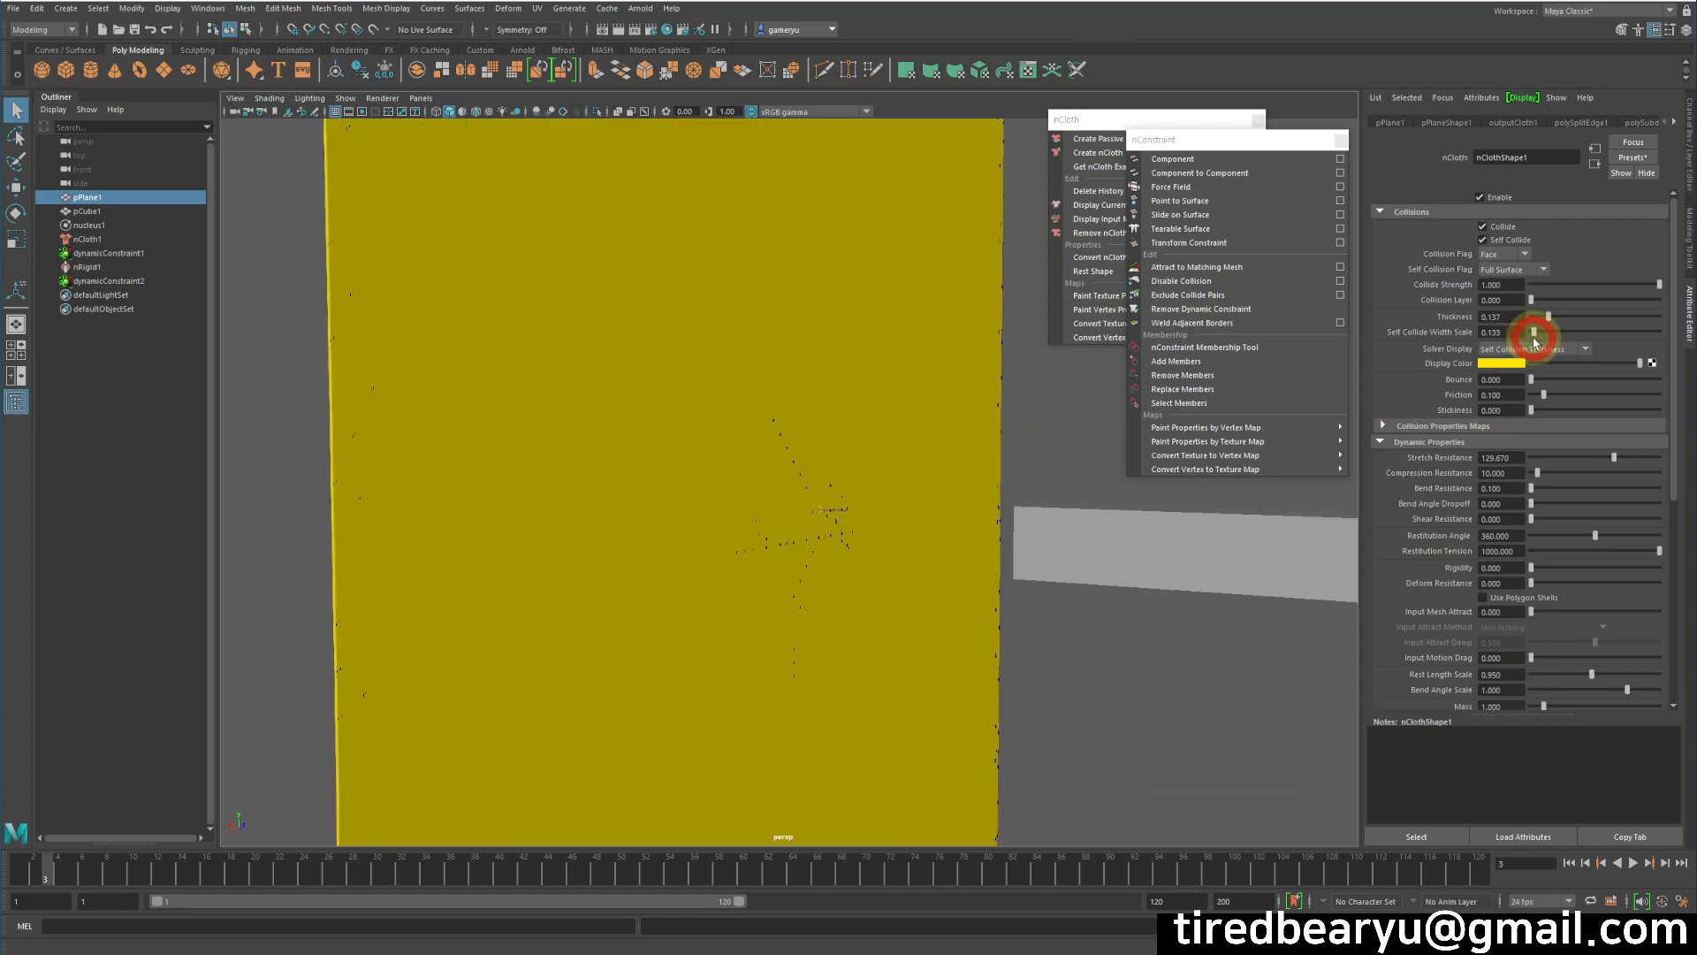
Step: Set the cloth's Self Collision Flag to VertexEdge and turn its Solver Display off
{"action": "left_click", "coordinate": [1521, 349]}
{"action": "left_click", "coordinate": [1515, 269]}
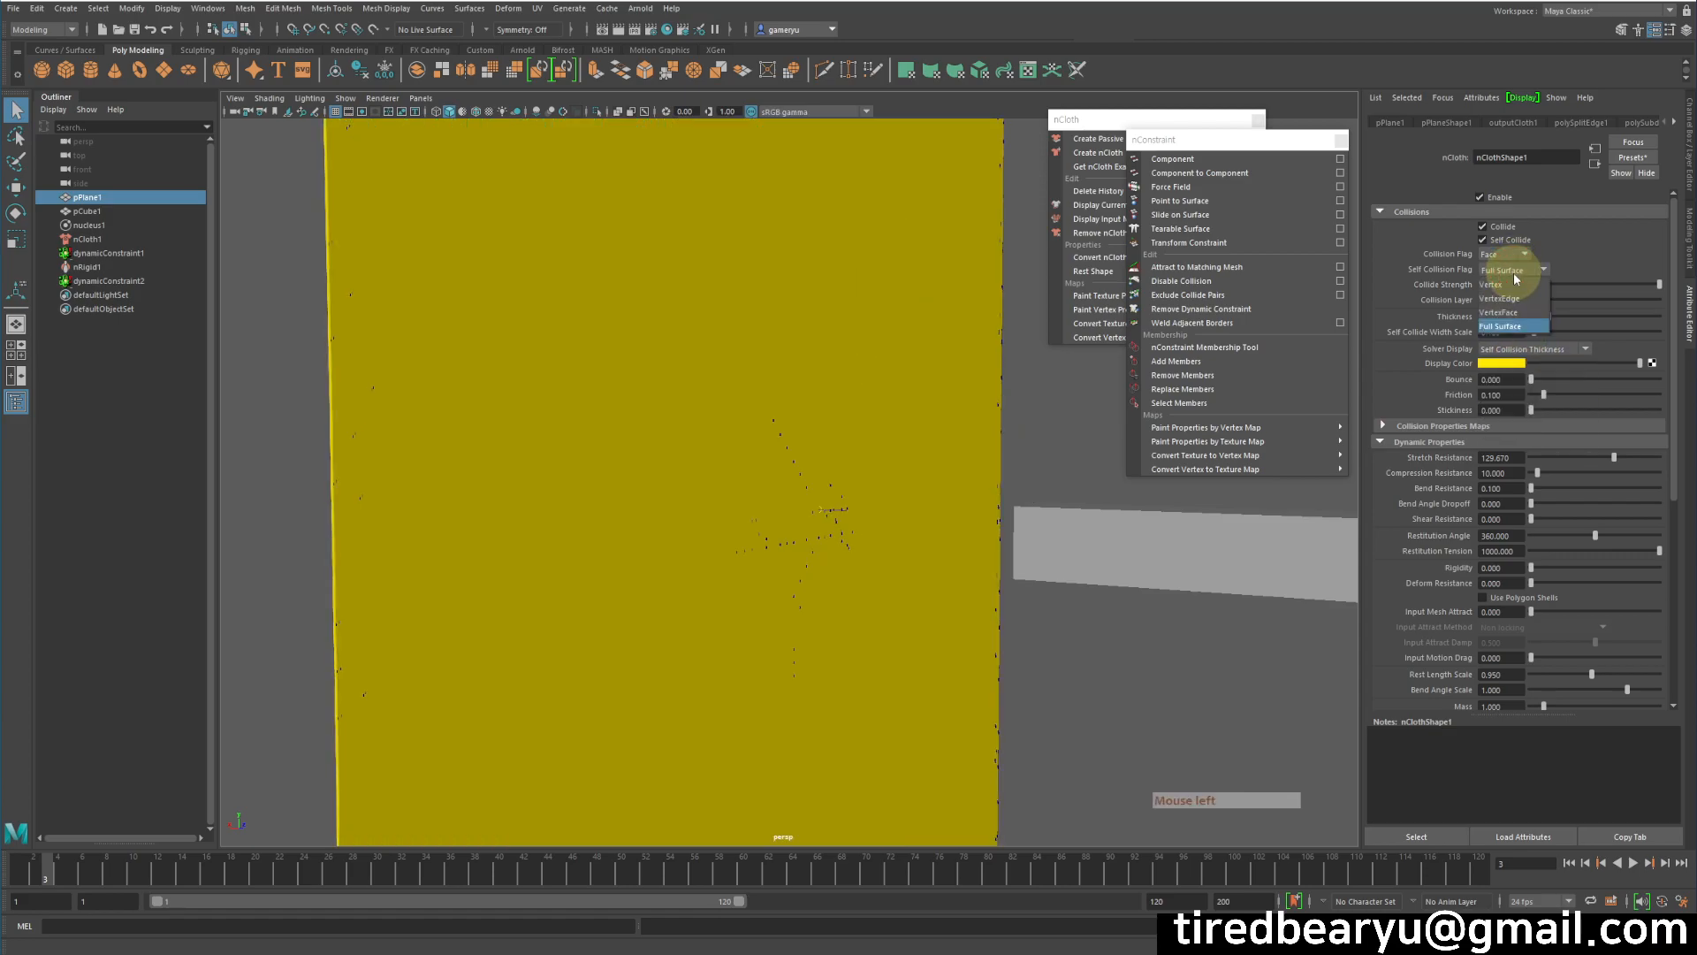
{"action": "left_click", "coordinate": [1503, 299]}
{"action": "left_click_drag", "start_coordinate": [814, 478], "coordinate": [776, 472], "text": "alt"}
{"action": "left_click", "coordinate": [1512, 349]}
{"action": "left_click", "coordinate": [1515, 364]}
Step: Play the simulation with the cloth deselected and inspect how the bar pierces and tears it downward
{"action": "left_click_drag", "start_coordinate": [860, 519], "coordinate": [1288, 739], "text": "alt"}
{"action": "left_click", "coordinate": [1637, 868]}
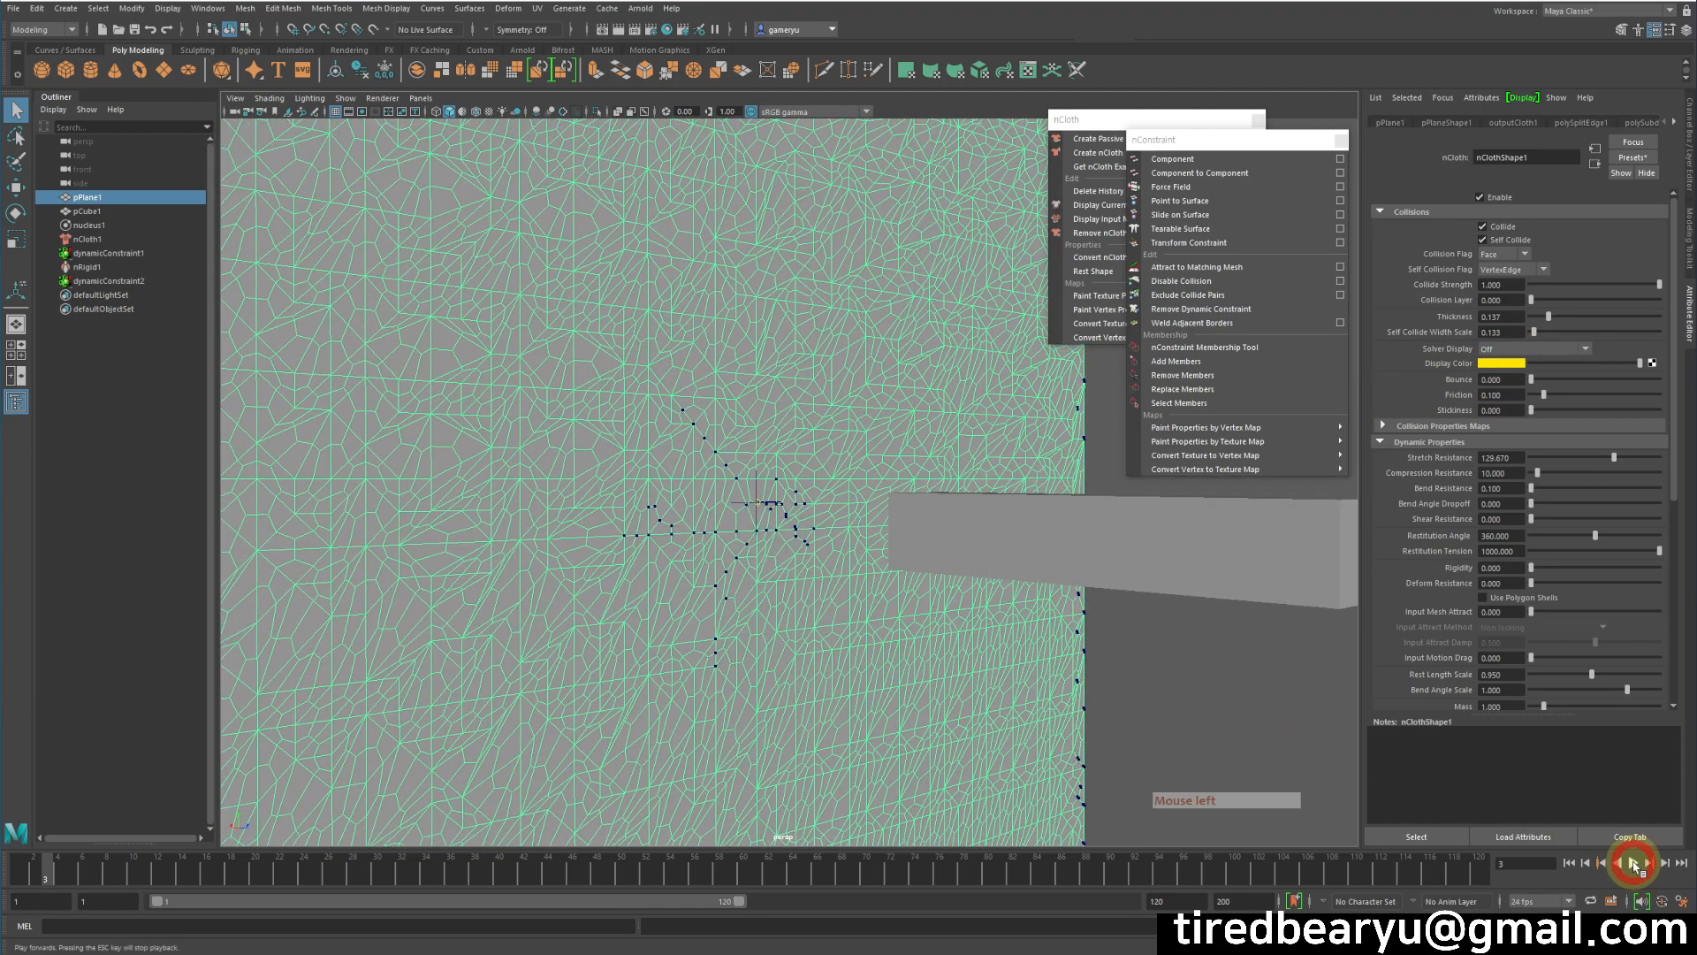
{"action": "left_click", "coordinate": [1274, 723]}
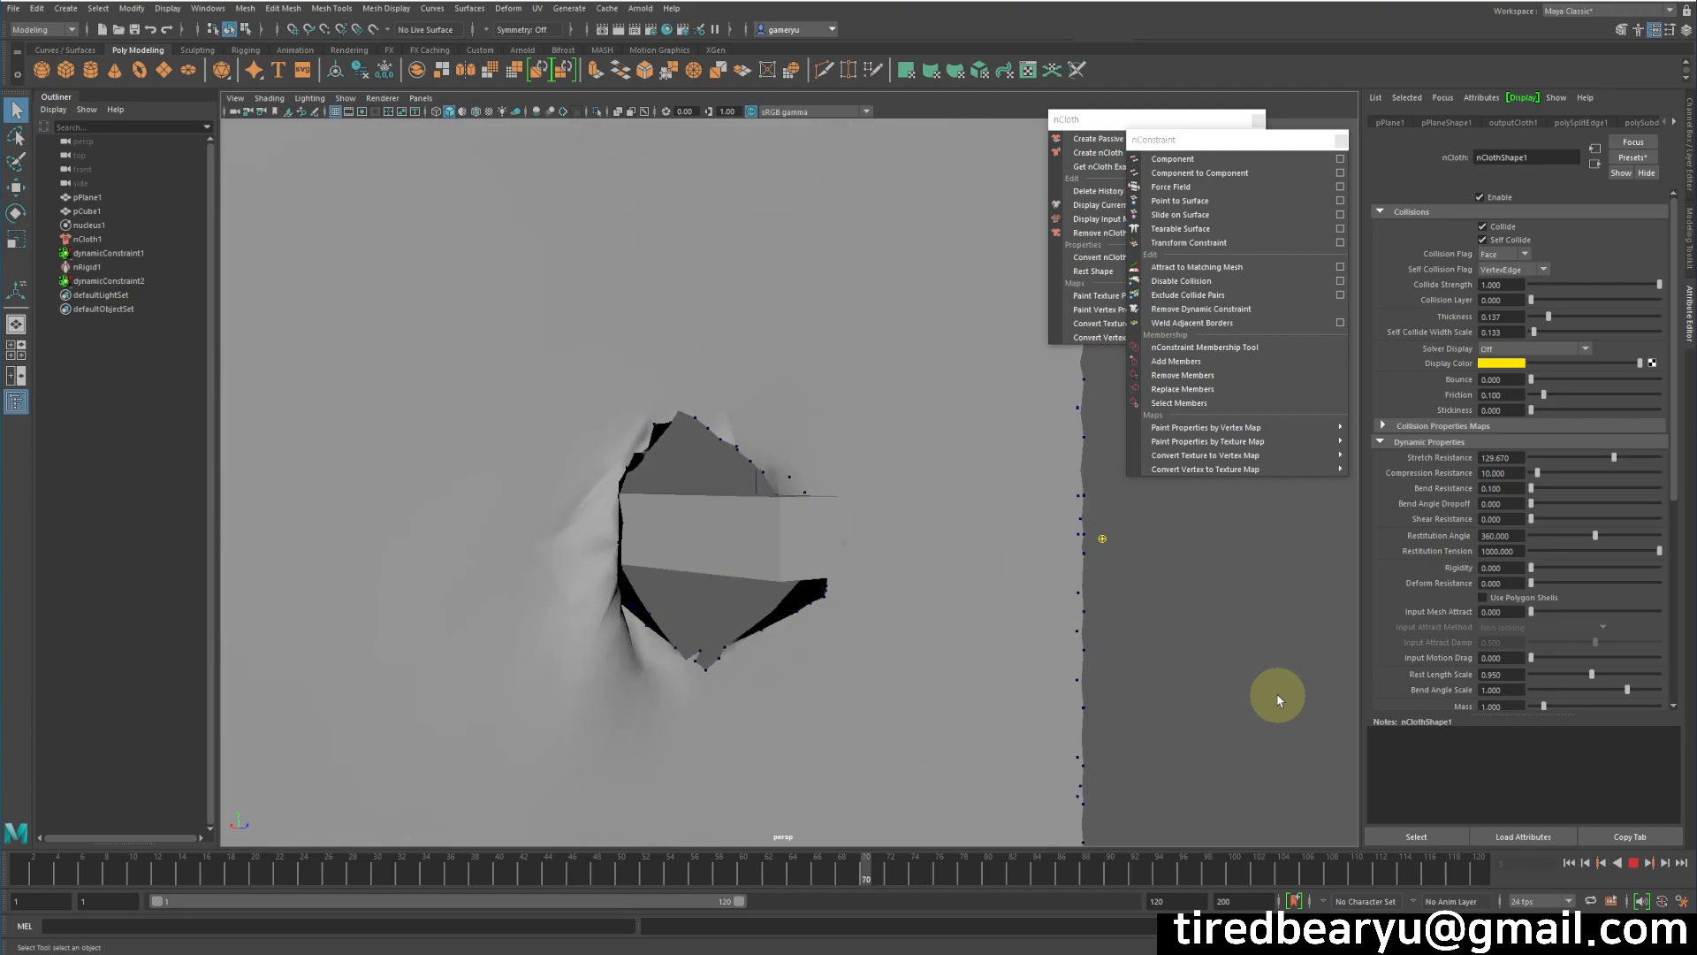
{"action": "left_click", "coordinate": [1205, 645]}
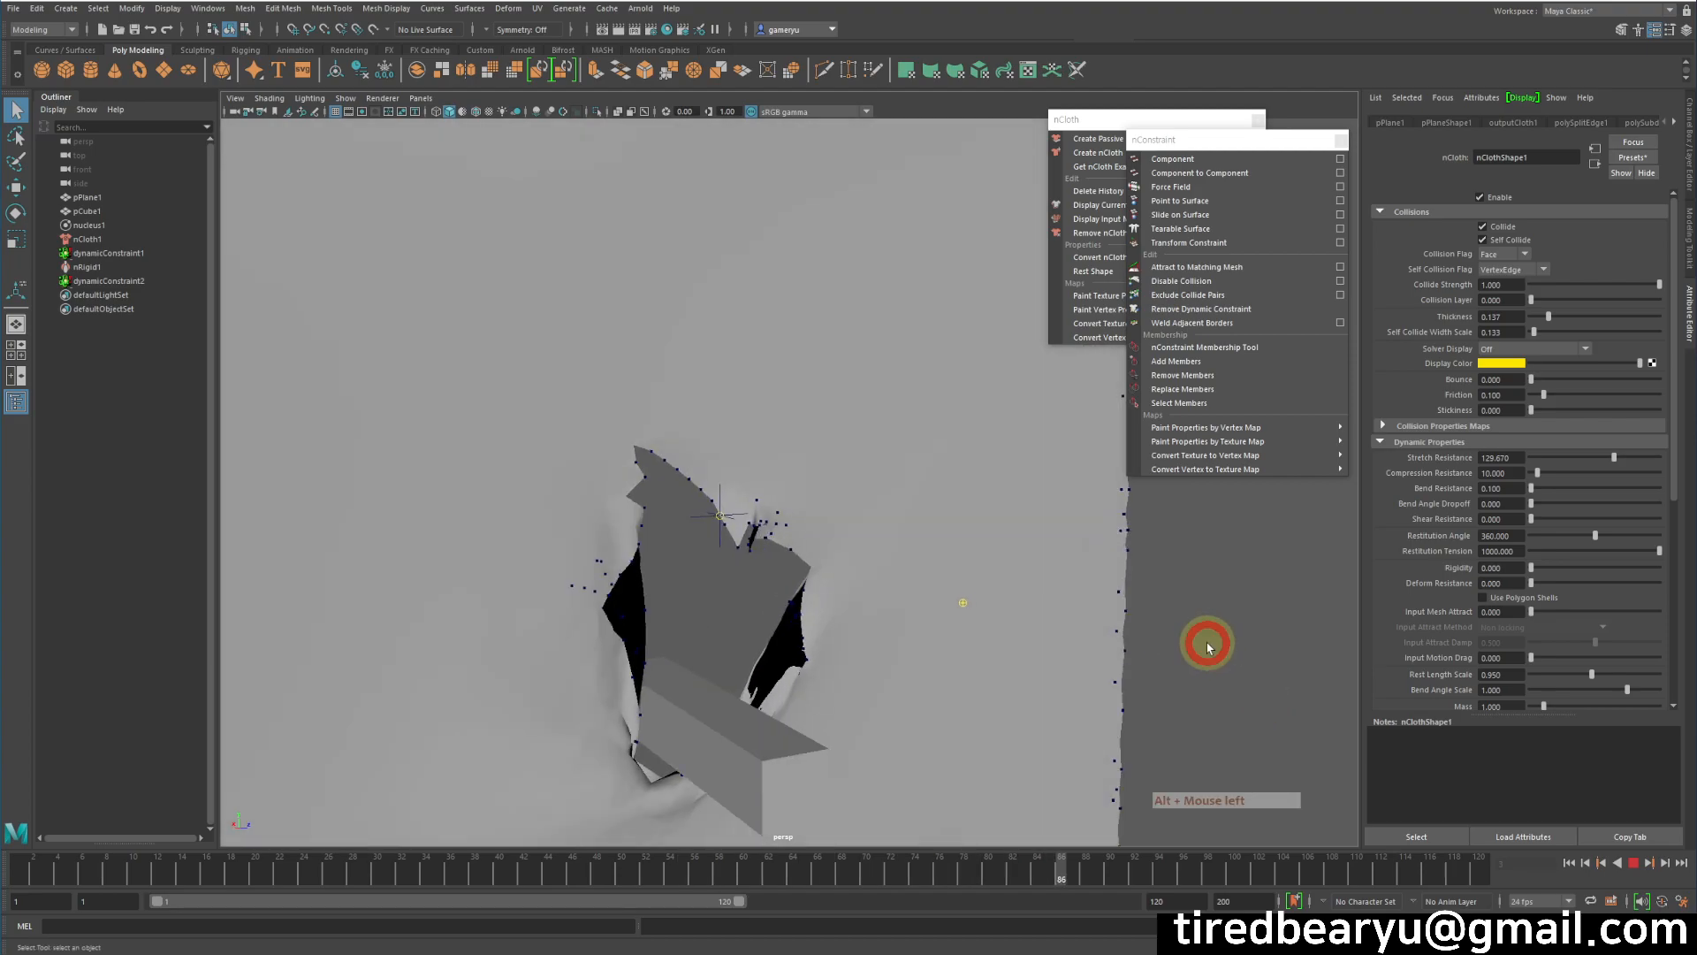
{"action": "left_click_drag", "start_coordinate": [1221, 622], "coordinate": [1210, 630], "text": "alt"}
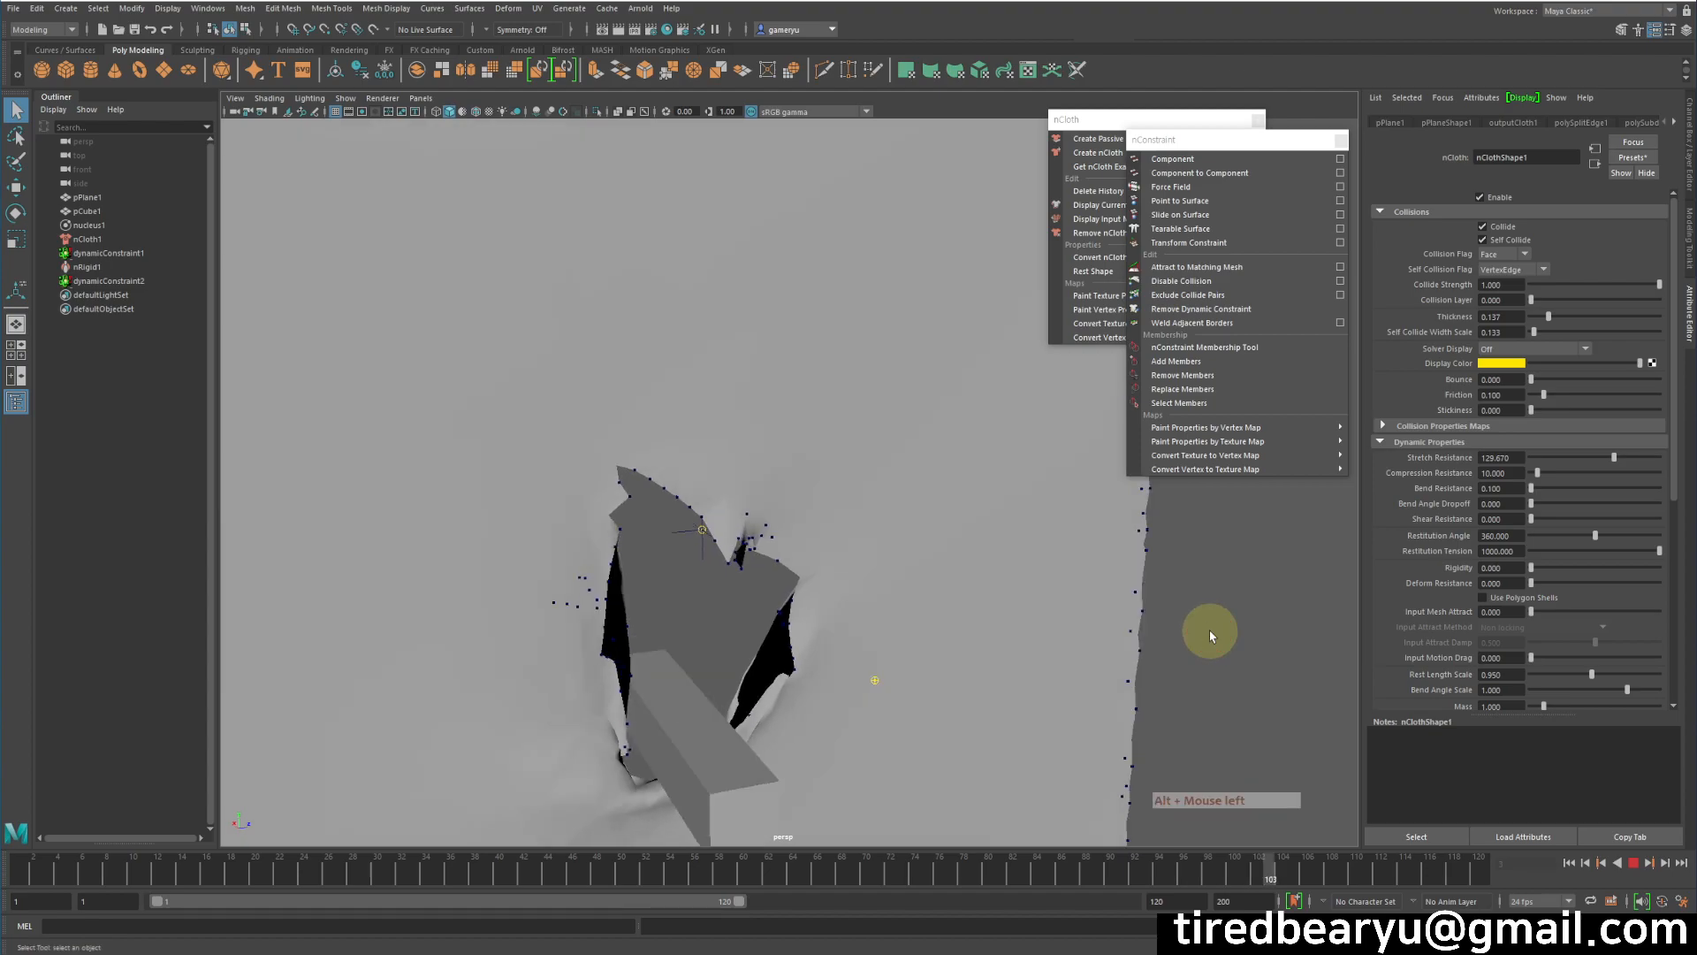